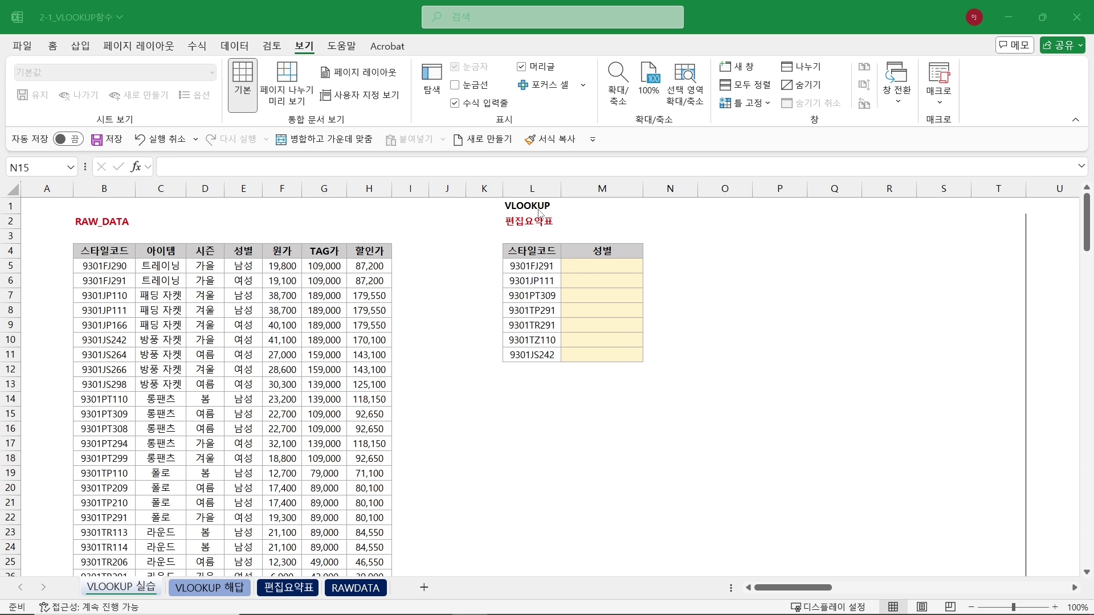
Examine the style codes in the 편집요약표 table and the 스타일코드 and 성별 columns of RAW_DATA
click(542, 248)
drag(537, 265, 533, 357)
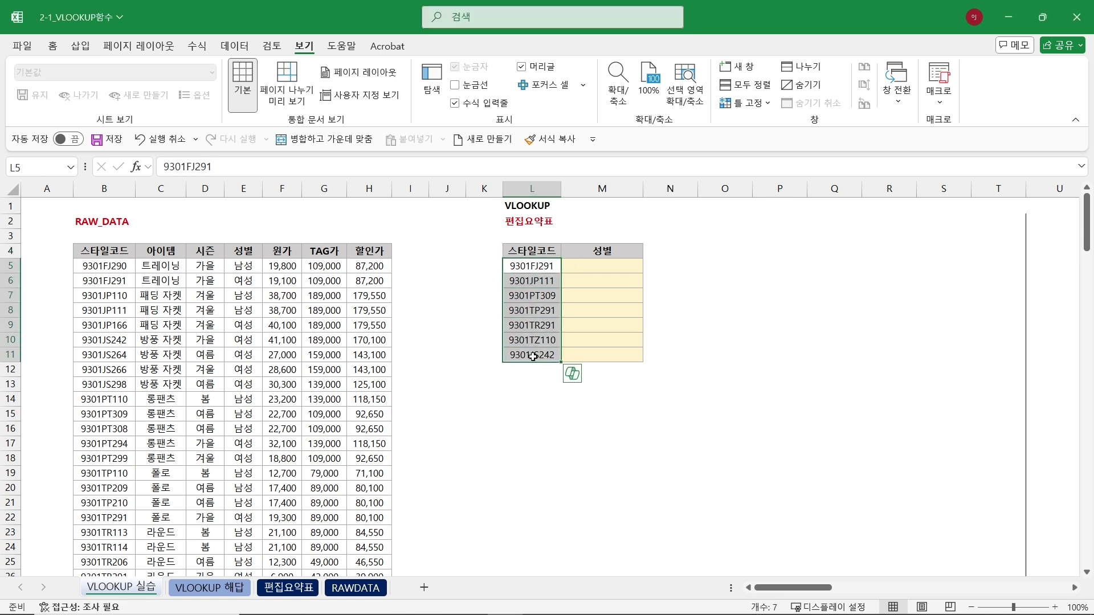
click(103, 189)
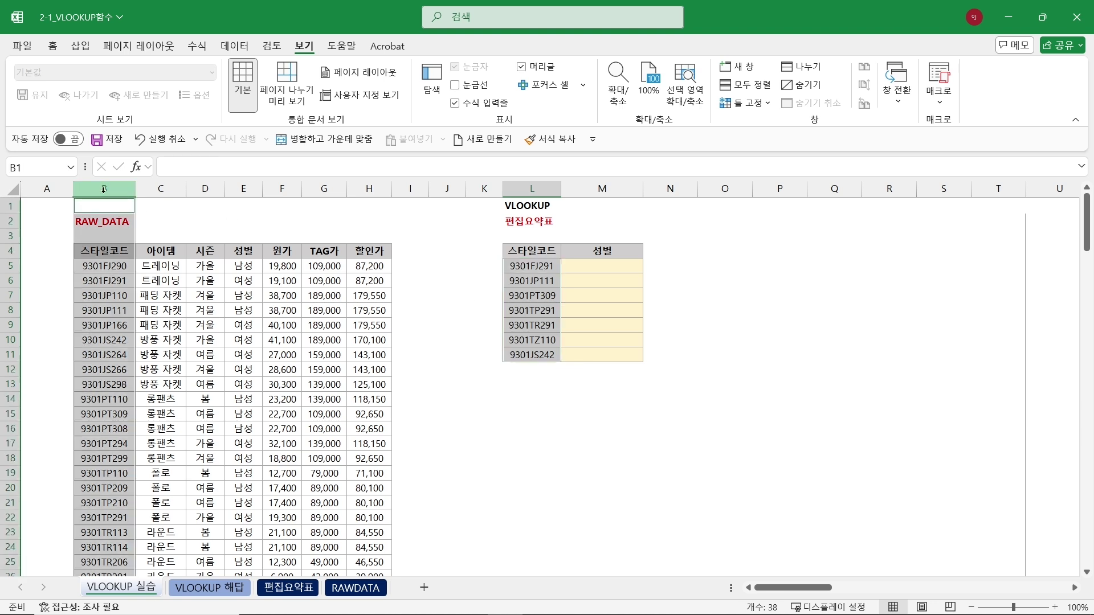
ctrl+click(243, 189)
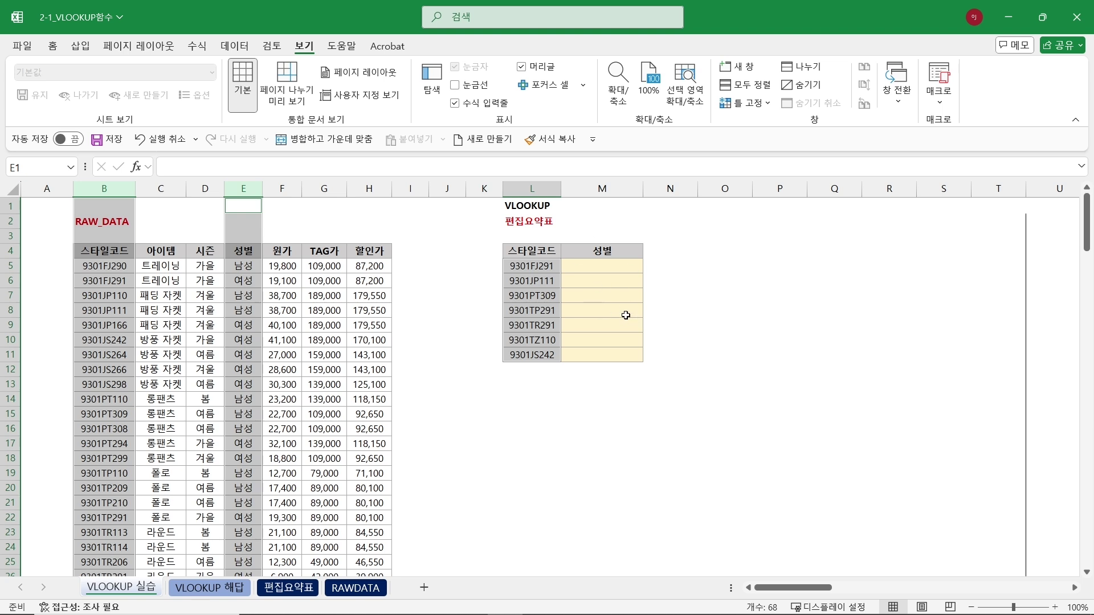
click(410, 356)
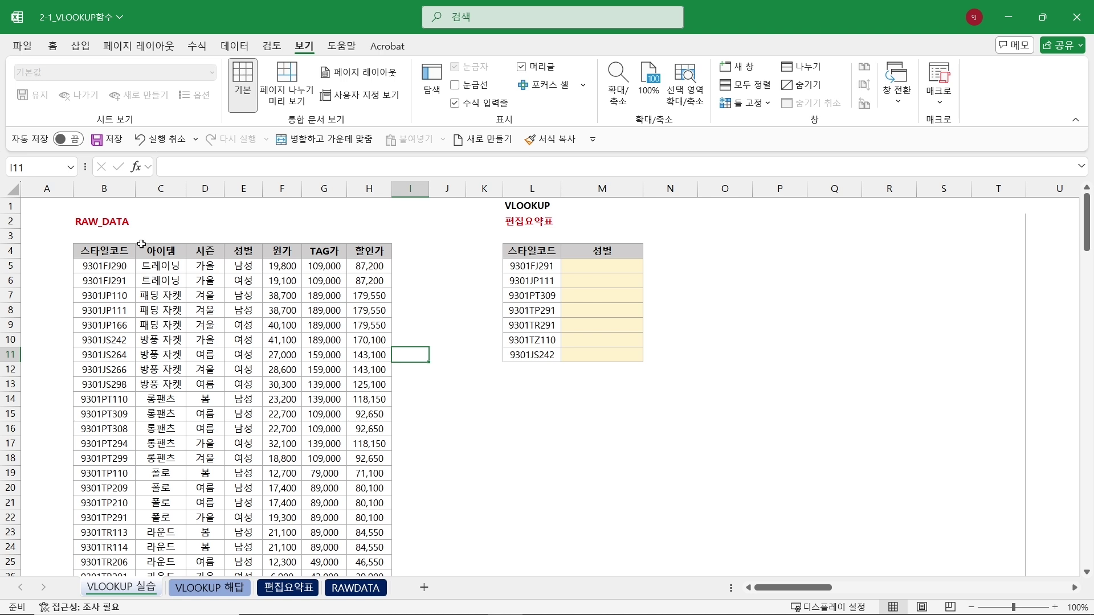
Review the RAW_DATA header row and the entries of each column from 할인가 back to 스타일코드
drag(111, 254, 358, 256)
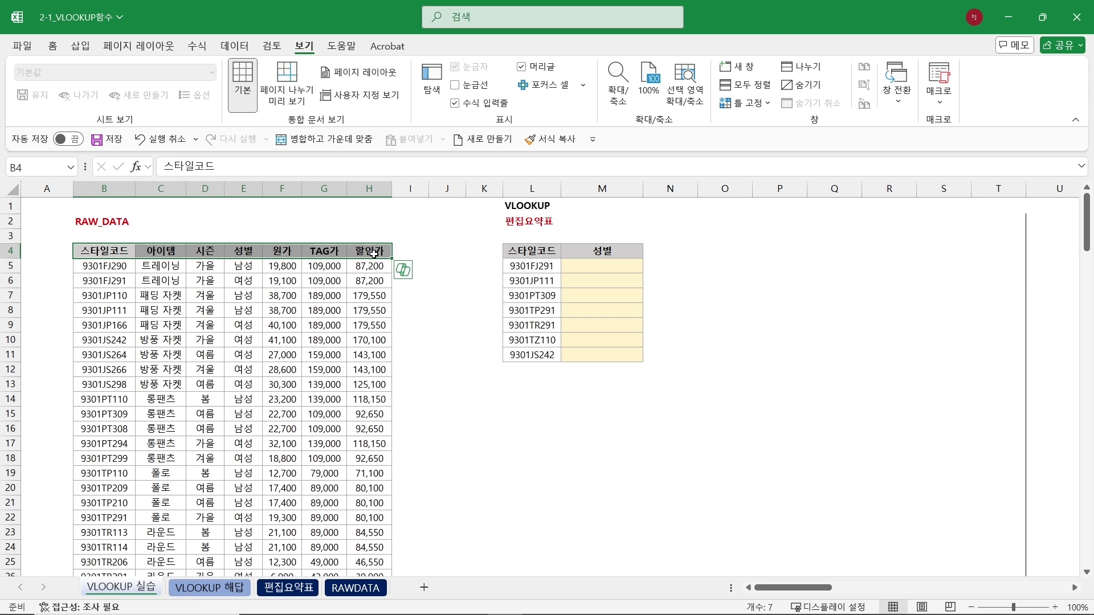
drag(374, 309, 399, 444)
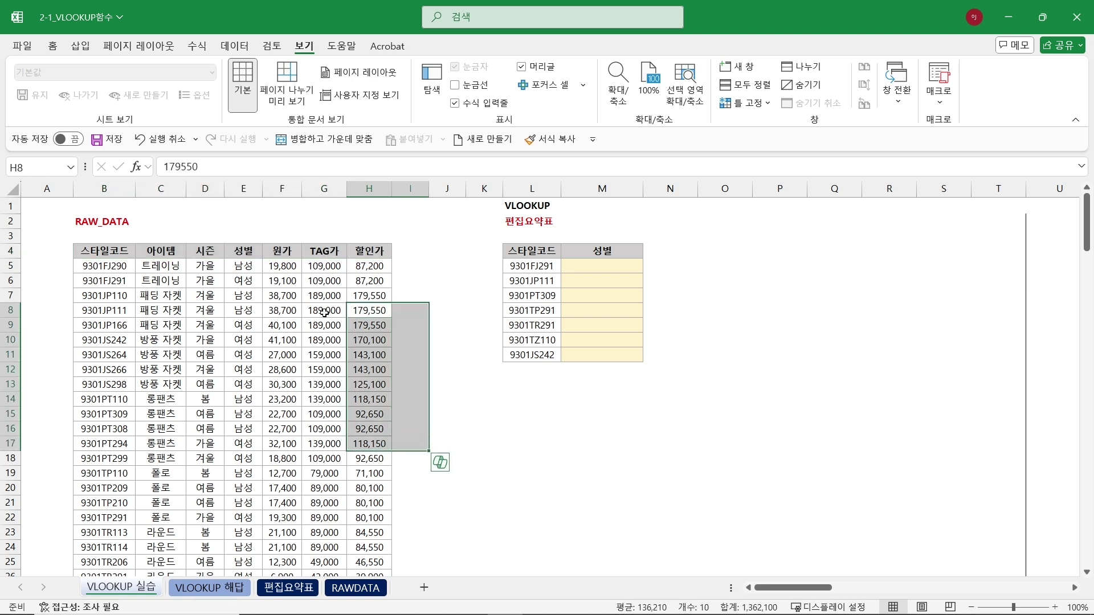
drag(329, 310, 323, 443)
drag(278, 308, 280, 444)
drag(243, 310, 243, 443)
drag(205, 310, 206, 502)
drag(161, 310, 160, 488)
drag(105, 325, 118, 489)
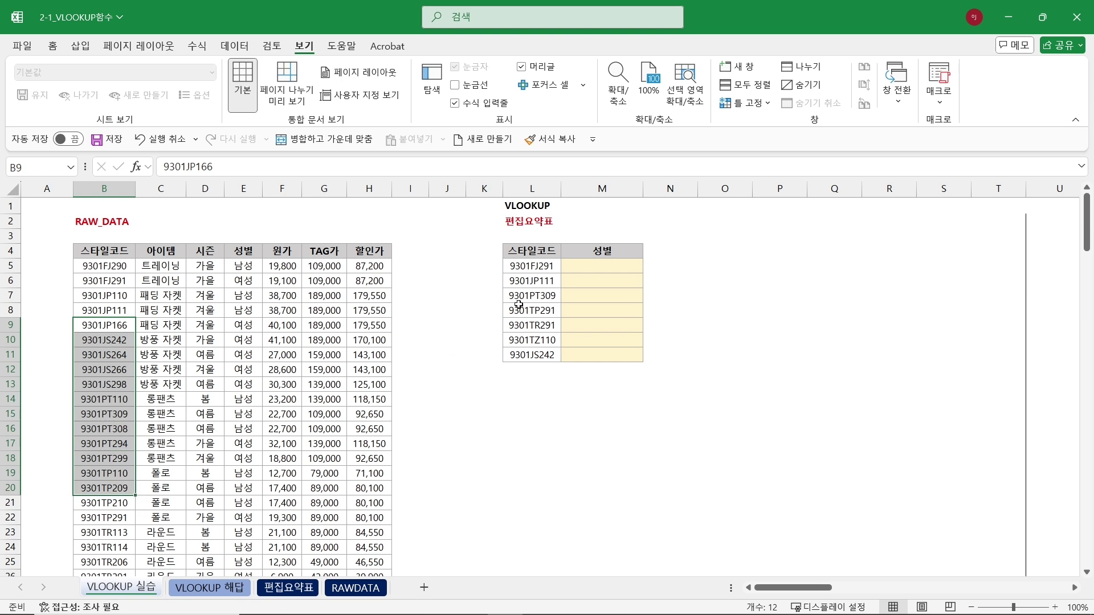
Compare the summary table's style codes in L5:L11 with RAW_DATA columns B (스타일코드) and E (성별)
drag(531, 267, 533, 354)
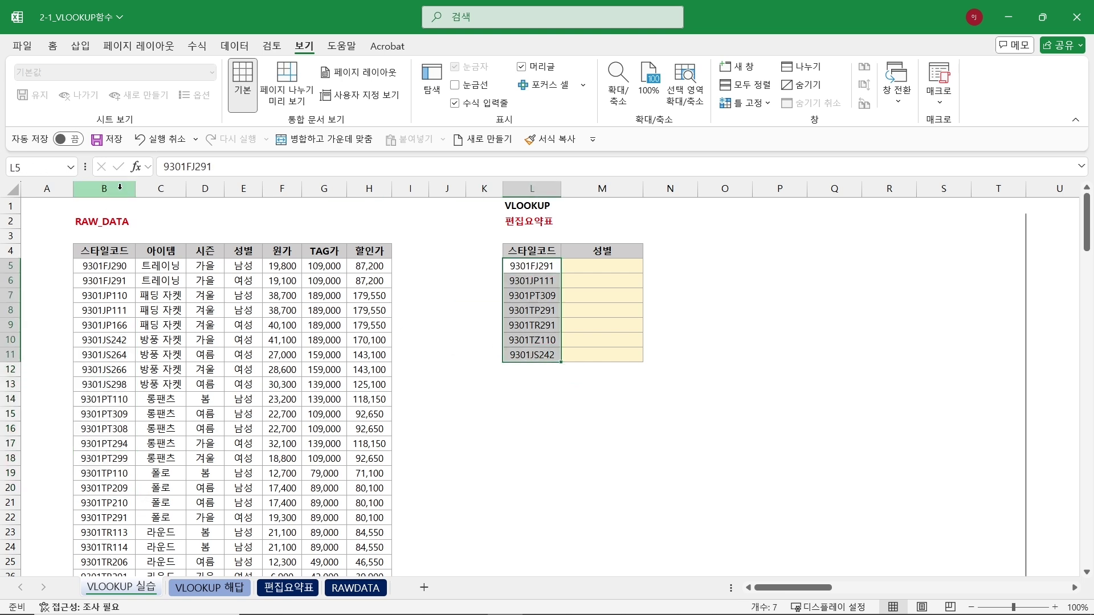
ctrl+click(119, 187)
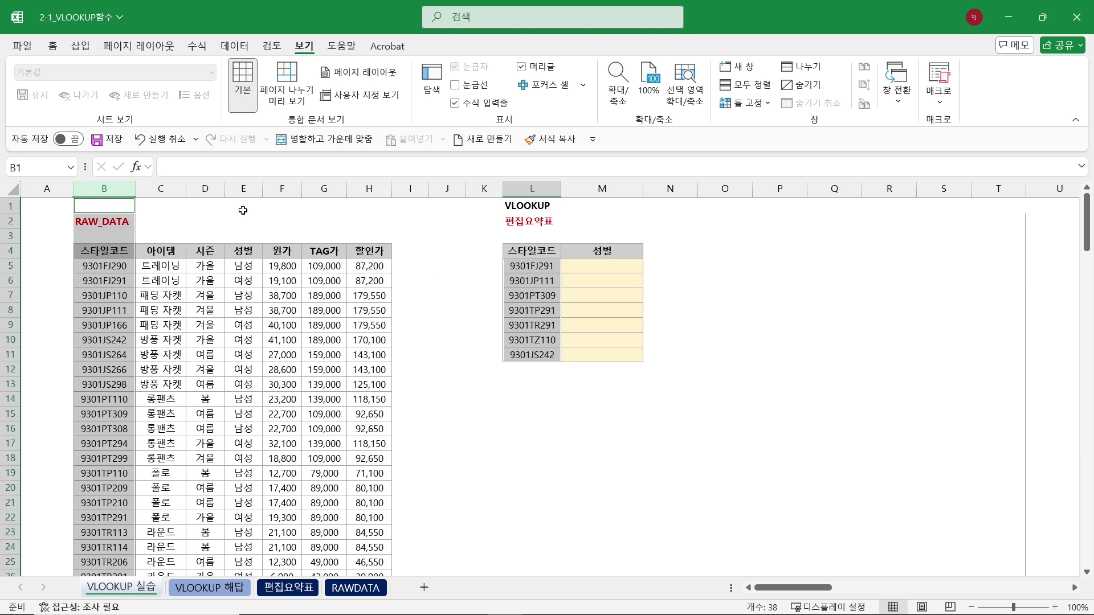
ctrl+click(244, 187)
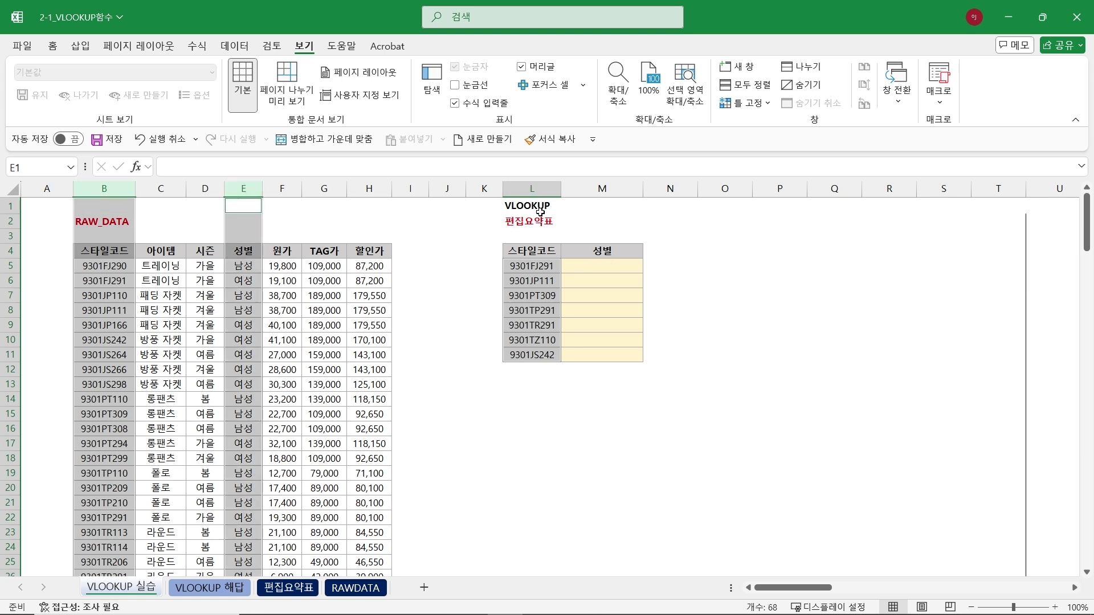
click(709, 265)
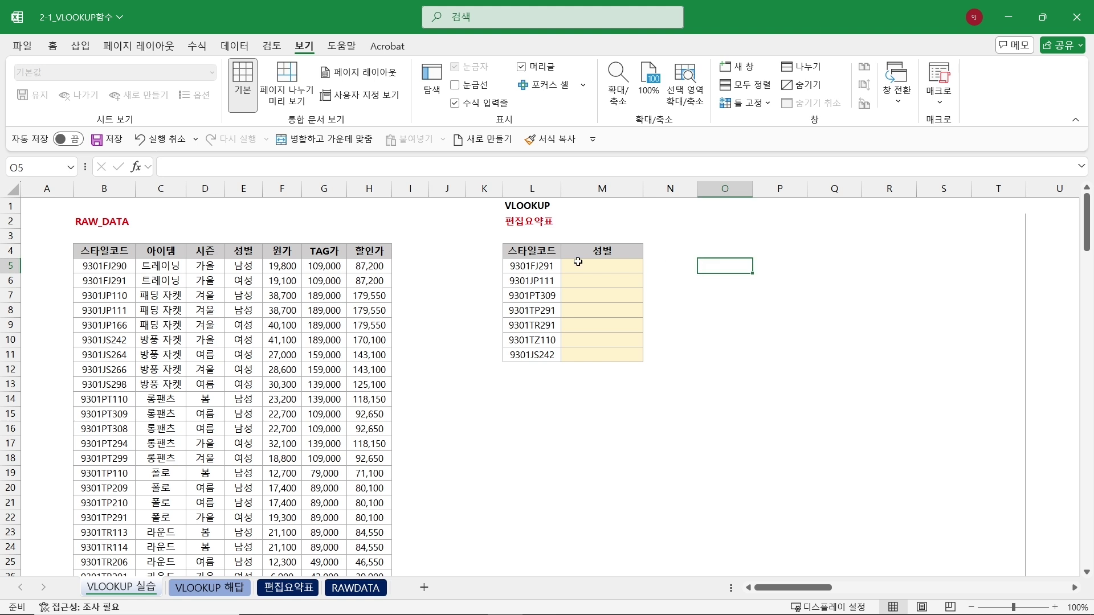
drag(537, 251, 539, 358)
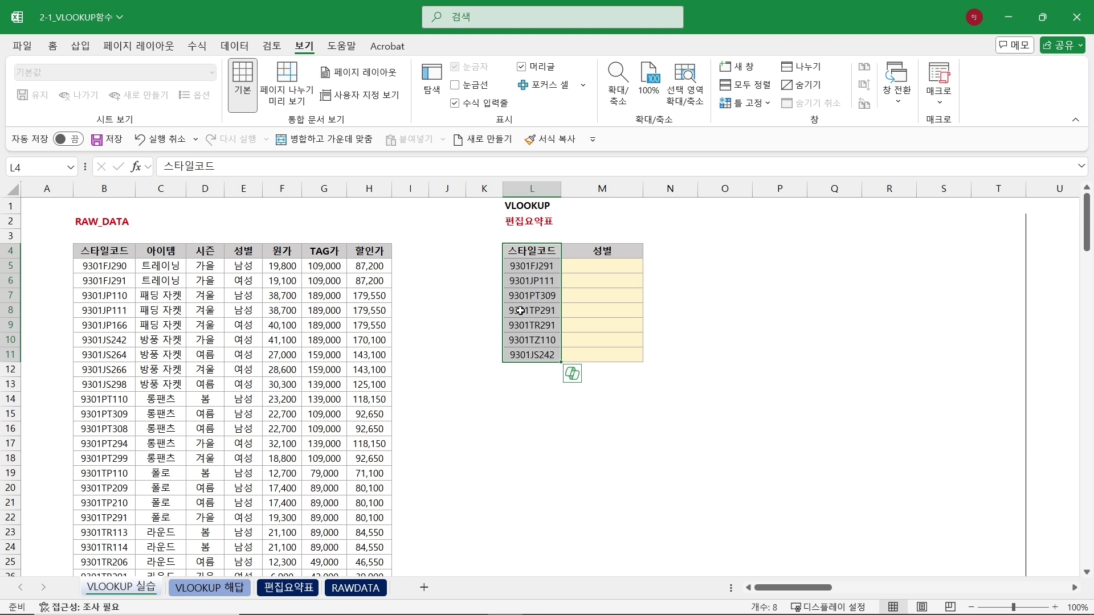
click(536, 267)
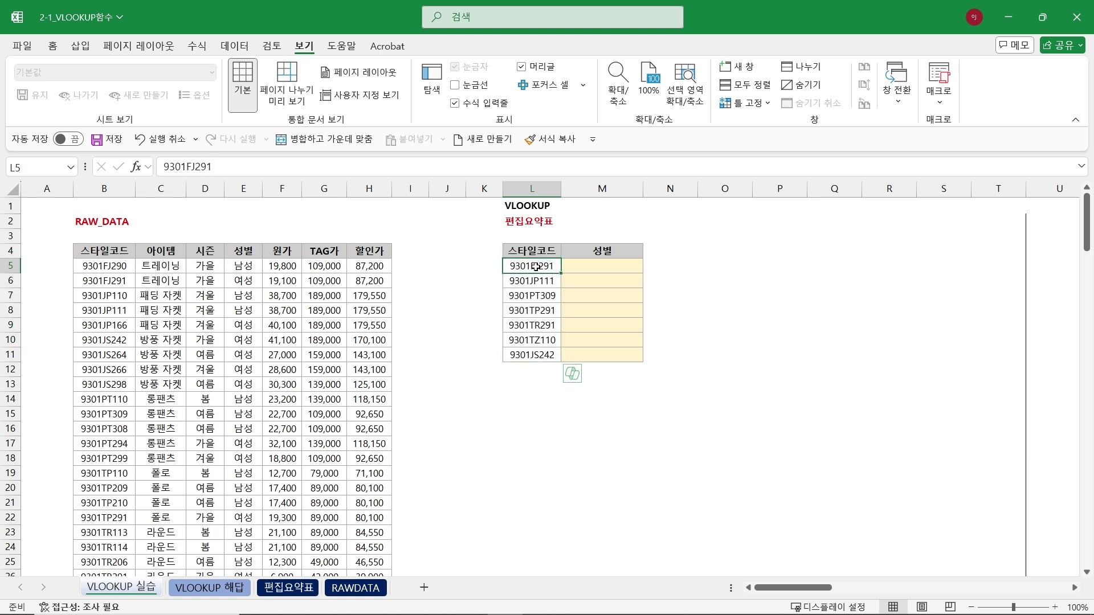
drag(536, 266, 536, 356)
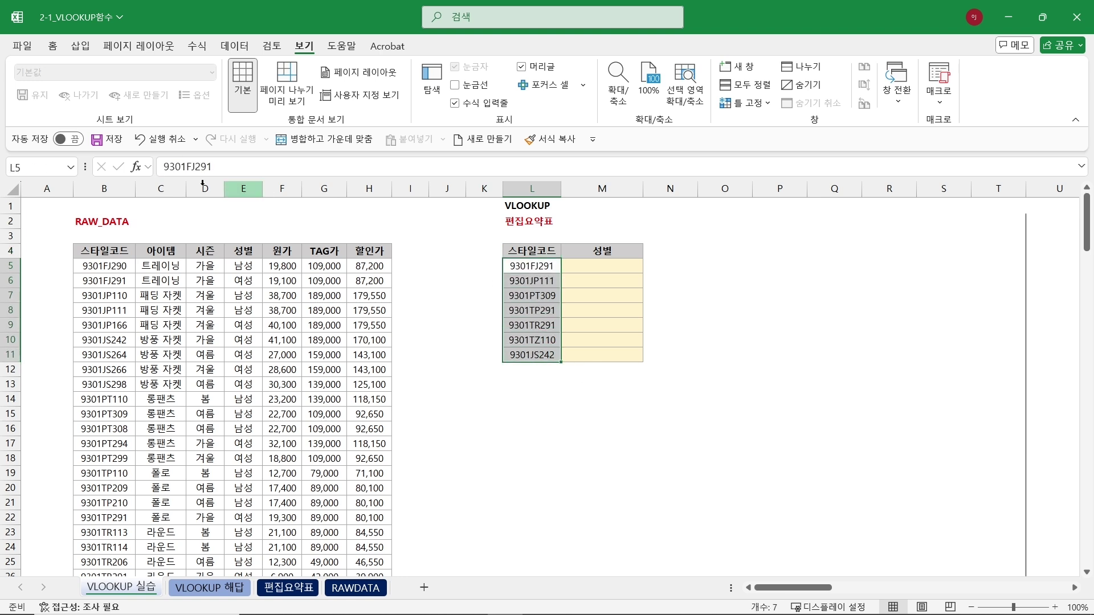
click(106, 182)
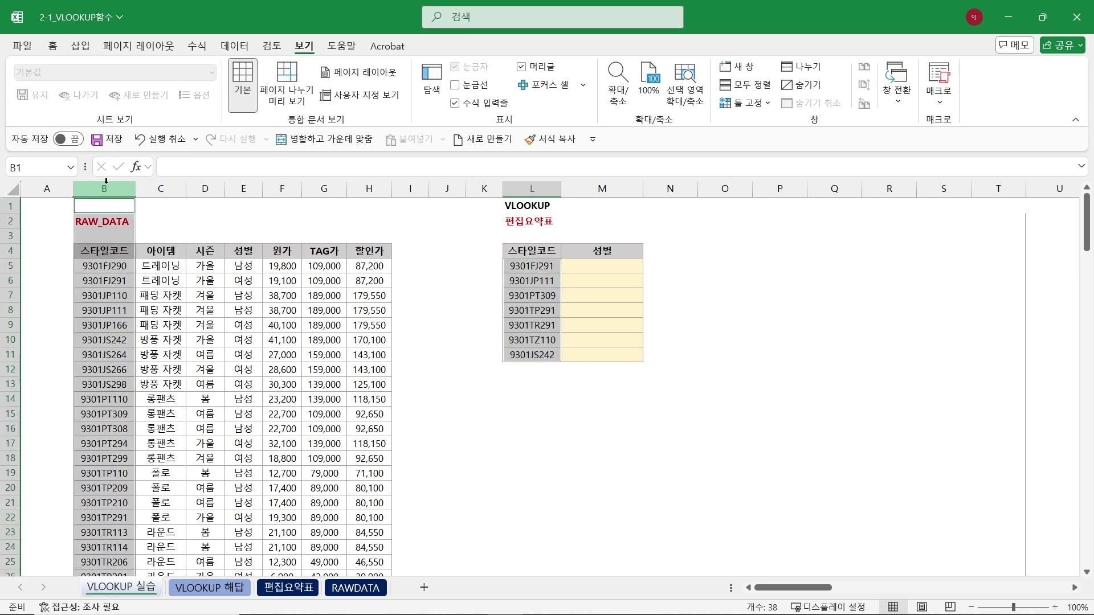
ctrl+click(244, 188)
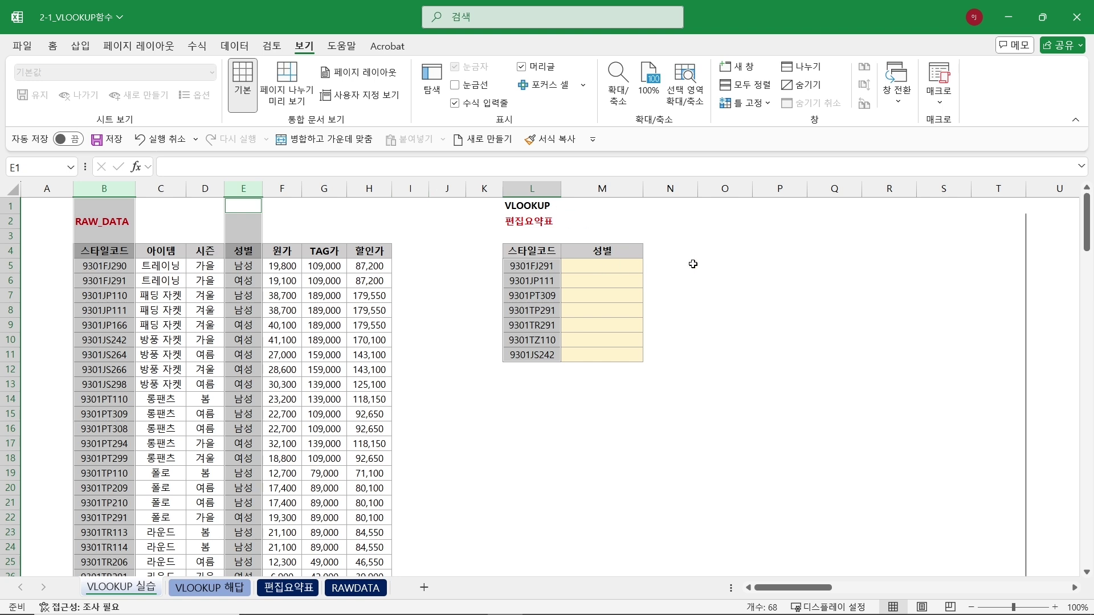
click(592, 269)
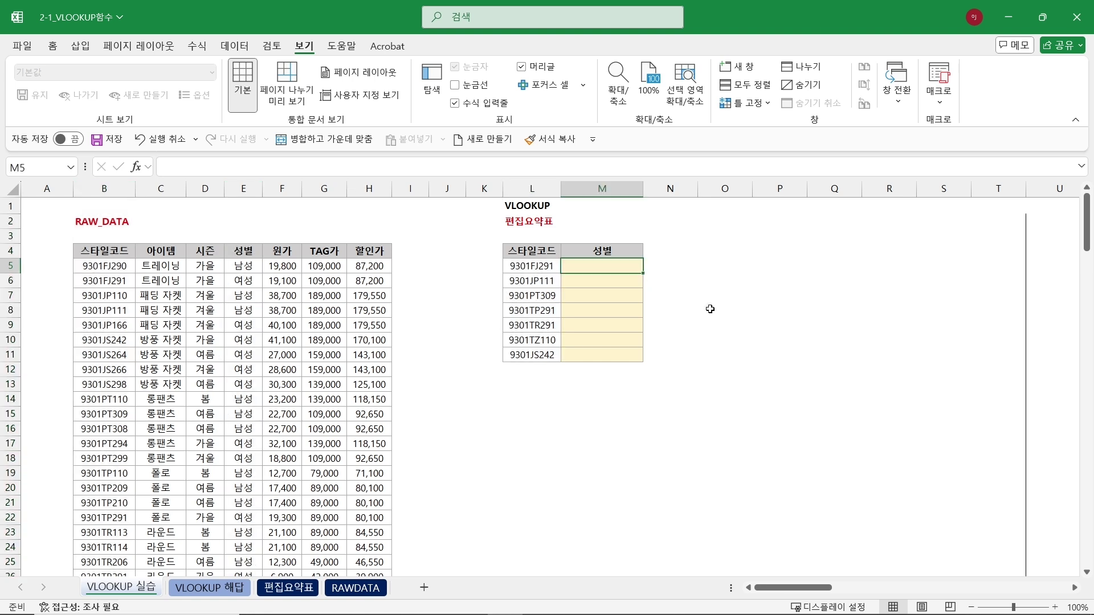
text(=VL)
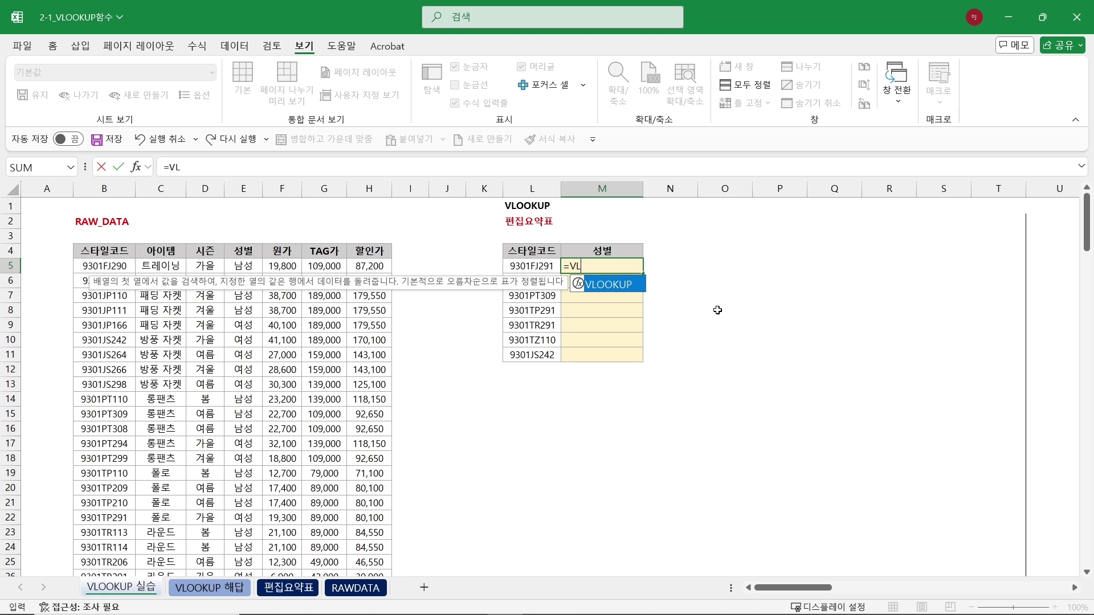
key(Tab)
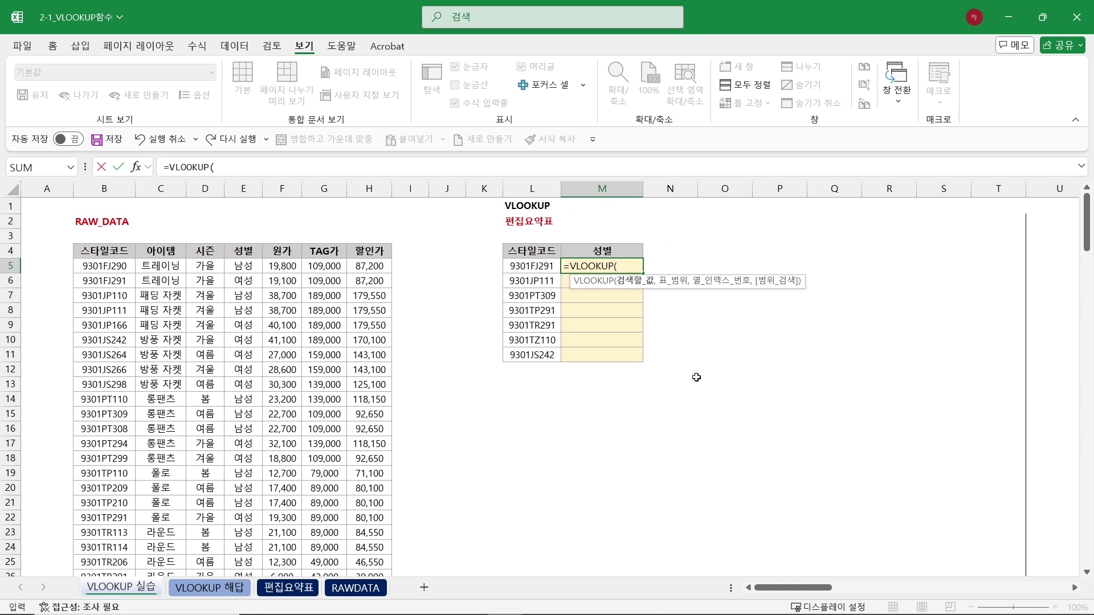
click(525, 266)
click(525, 266)
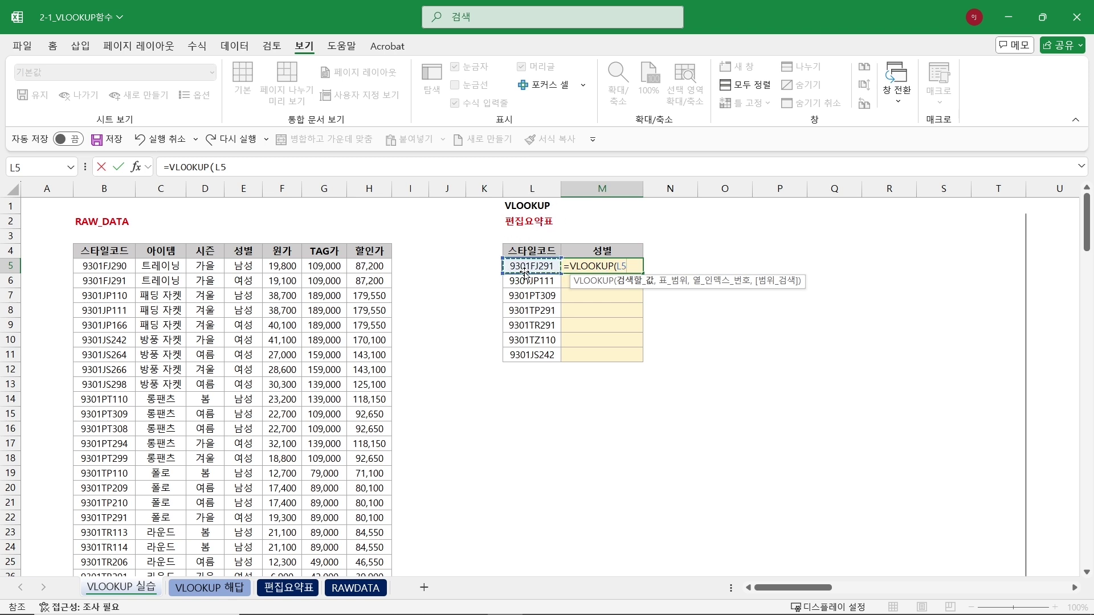
text(,)
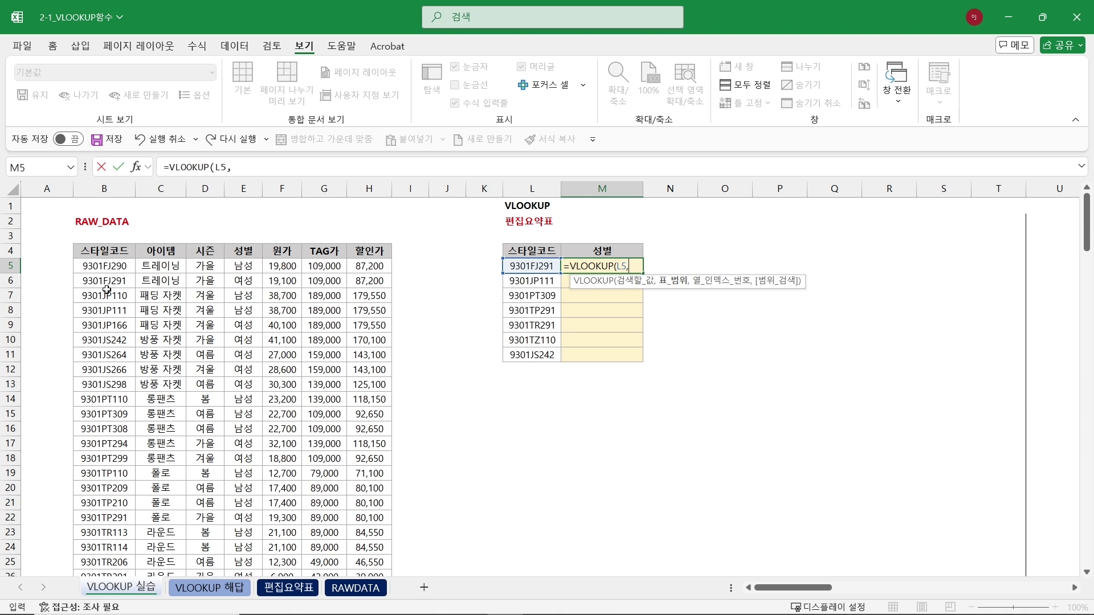
click(108, 190)
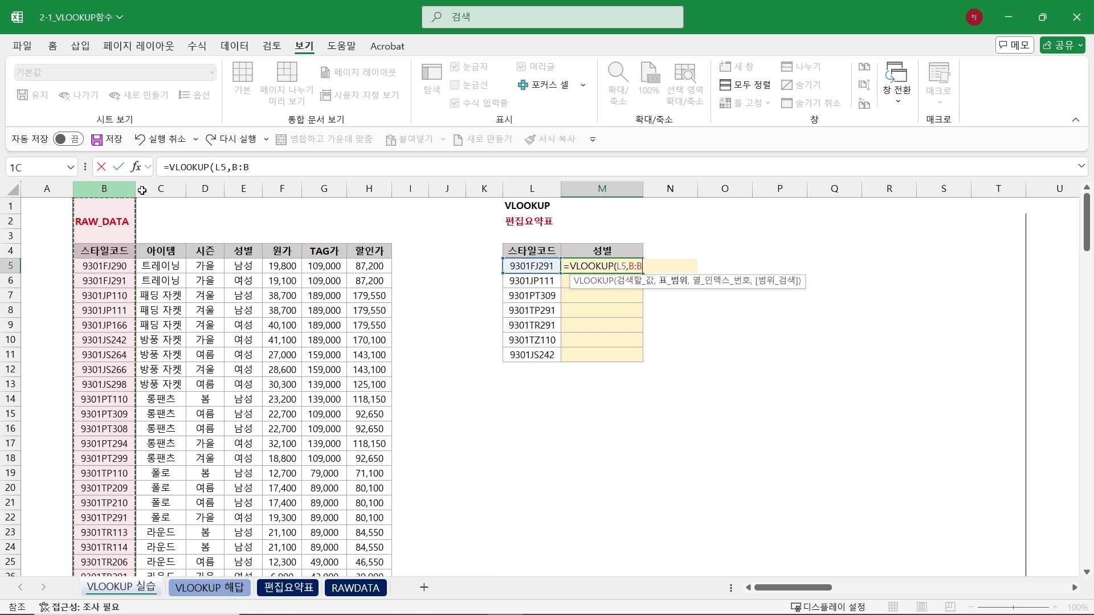
drag(109, 190, 368, 190)
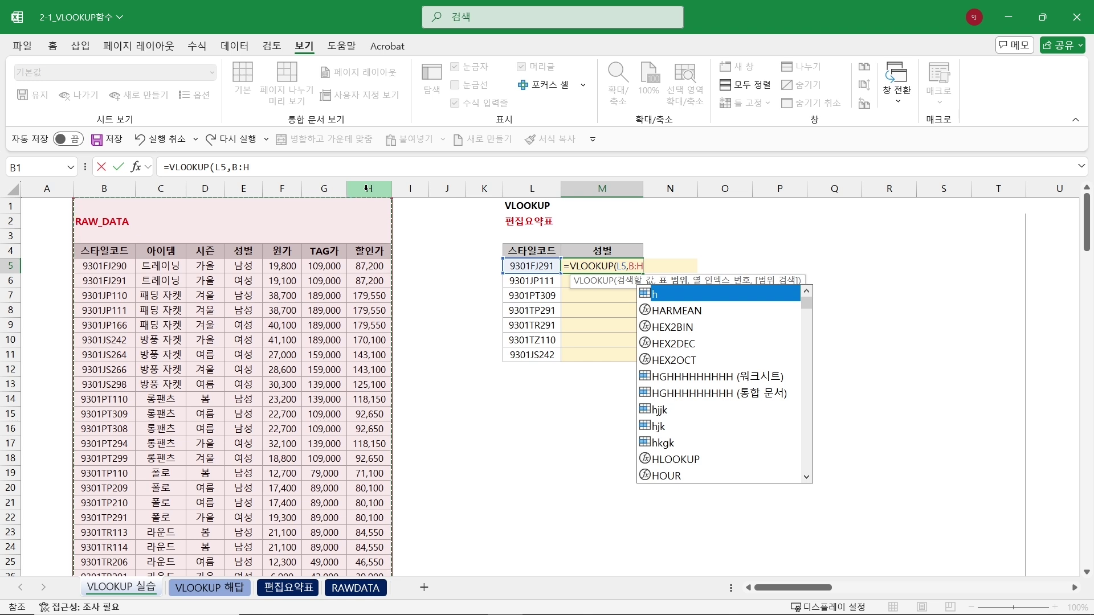
text(,4)
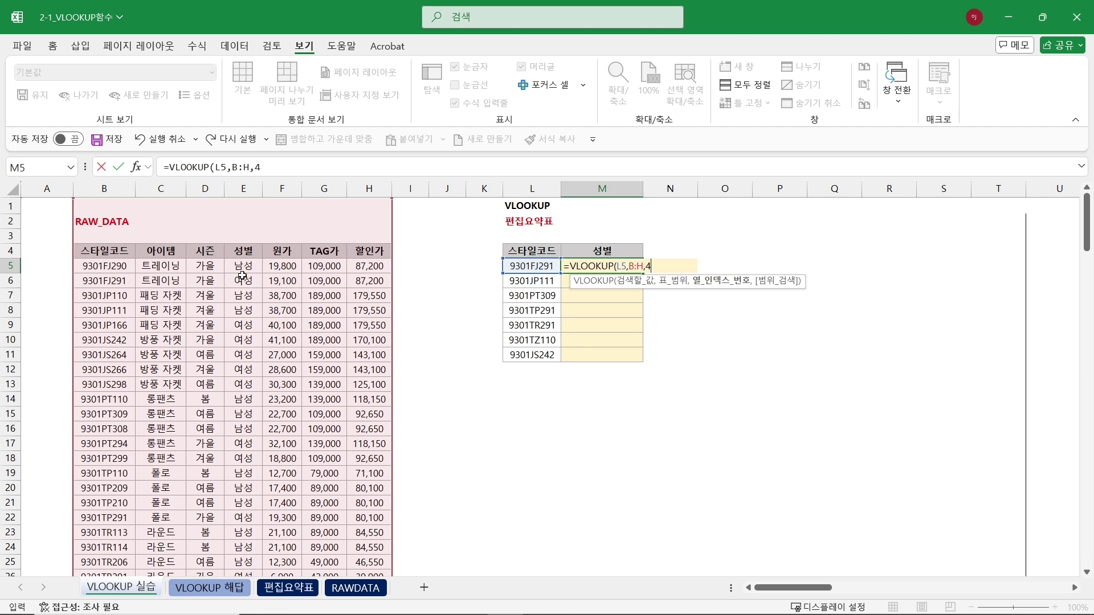
text(,)
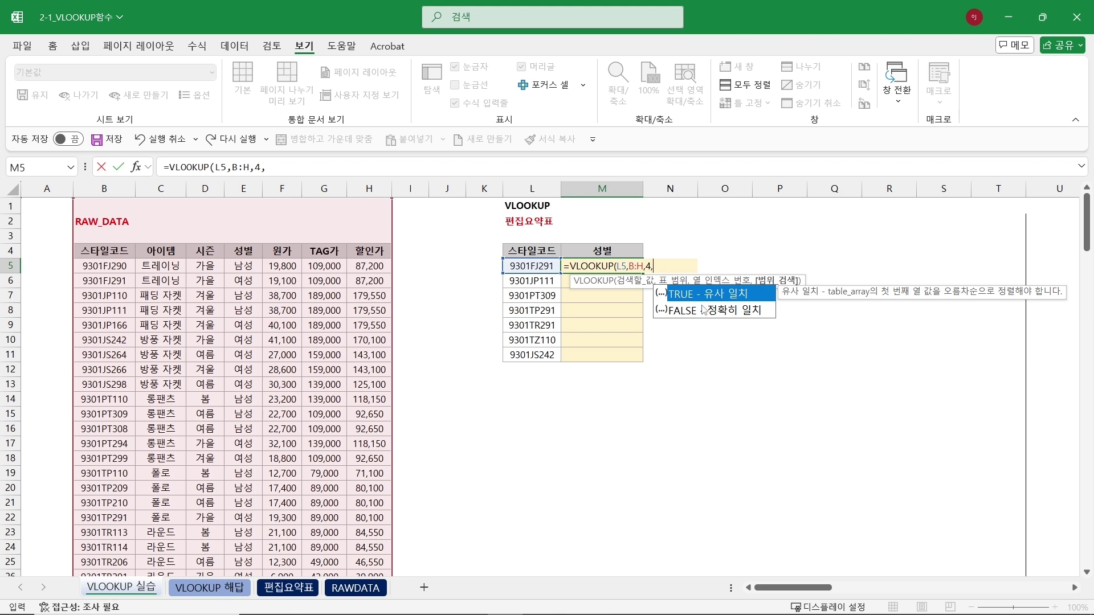
key(Escape)
key(Escape)
Examine the lookup codes in the summary's 스타일코드 column against the RAW_DATA codes in column B
click(538, 271)
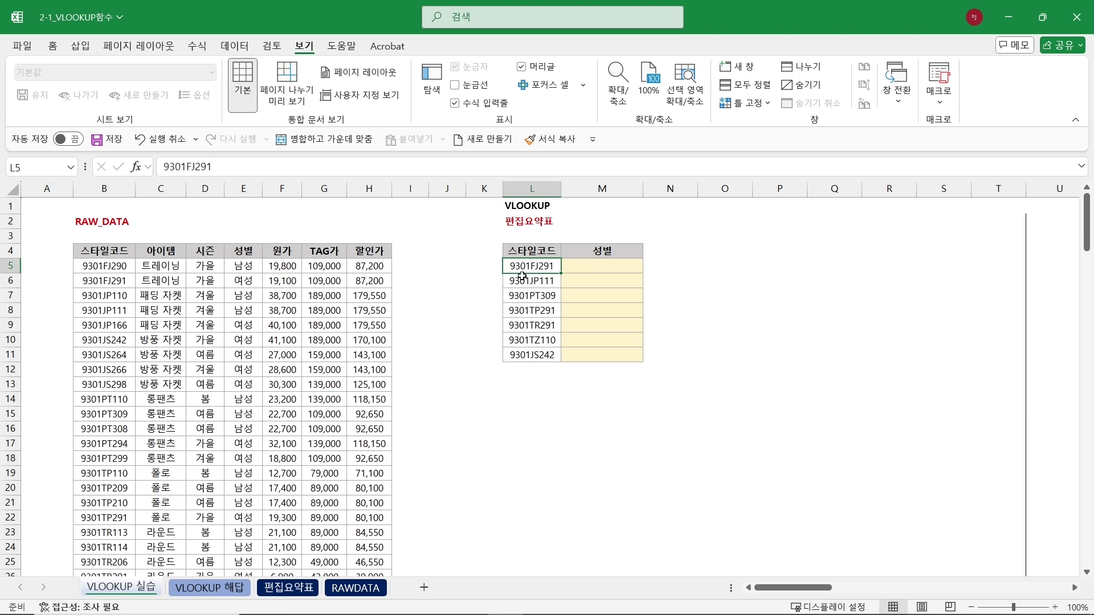
ctrl+click(115, 183)
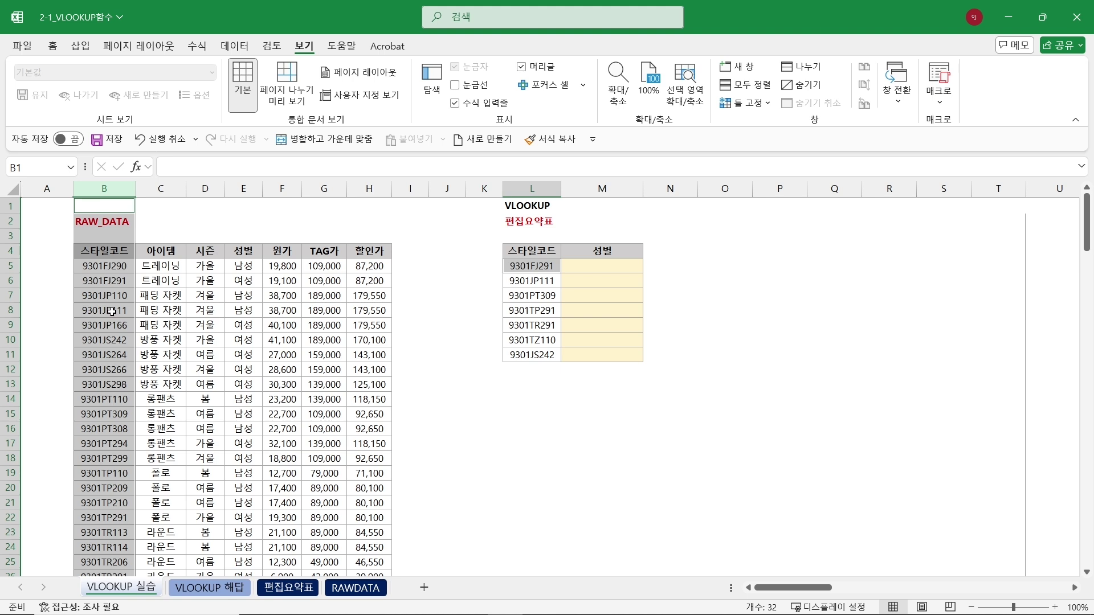
click(632, 267)
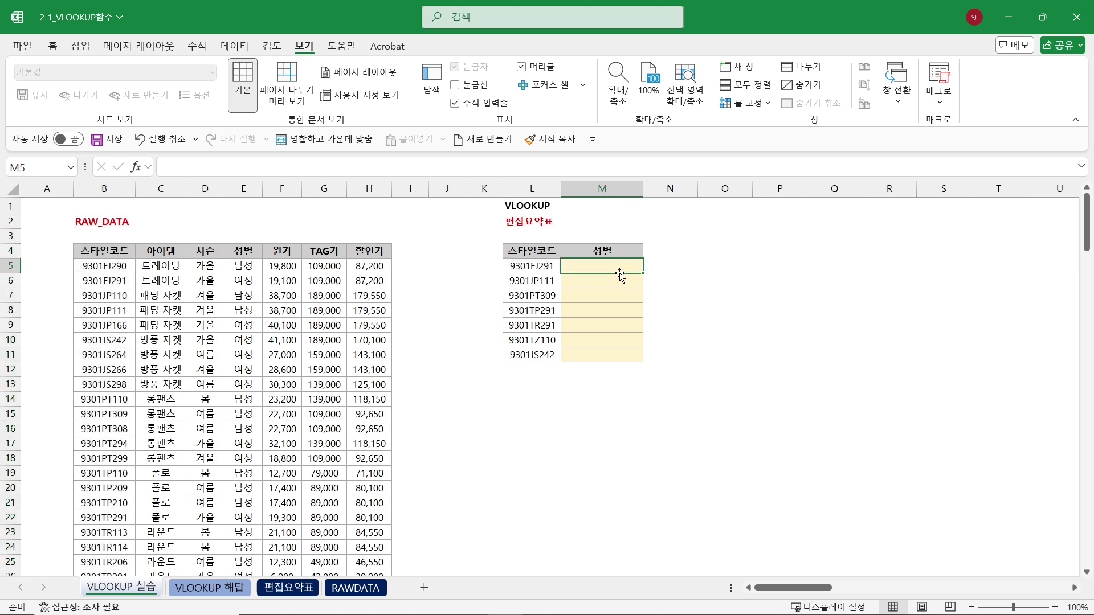
click(550, 265)
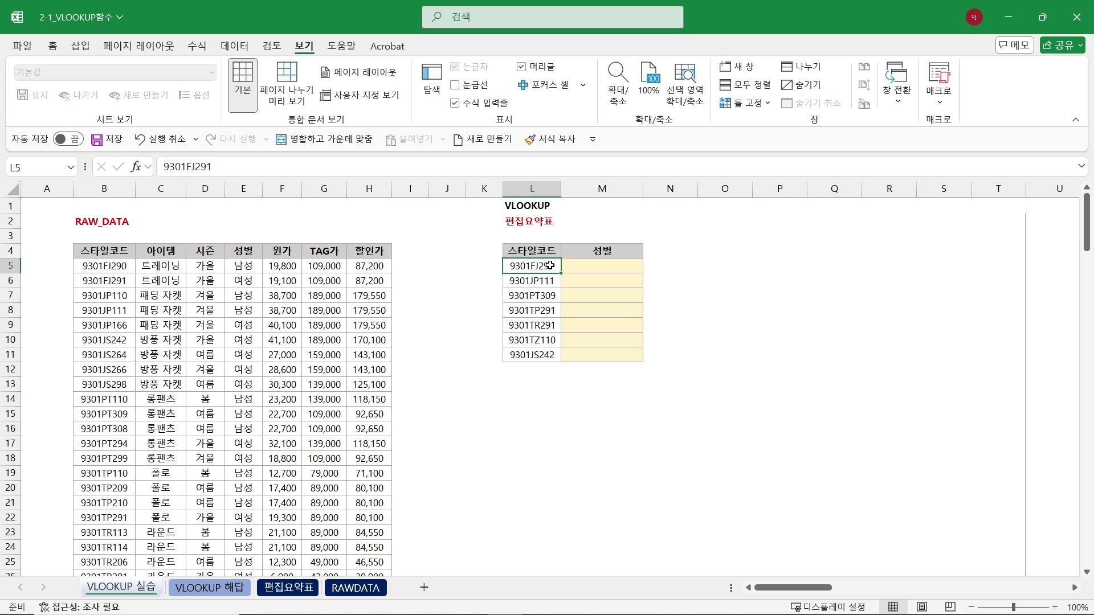
ctrl+click(116, 400)
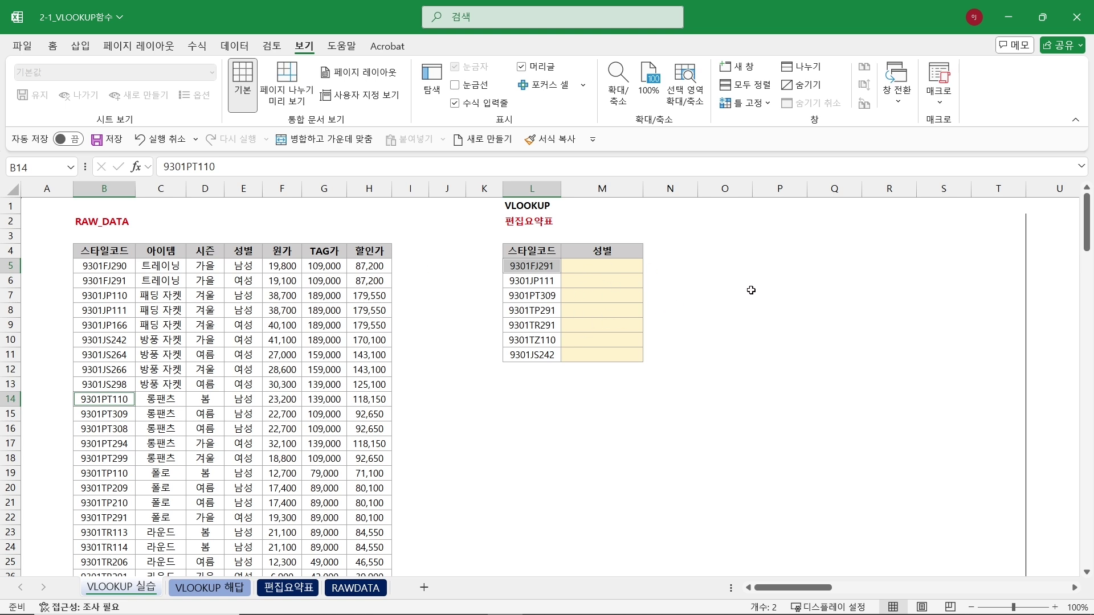
click(813, 280)
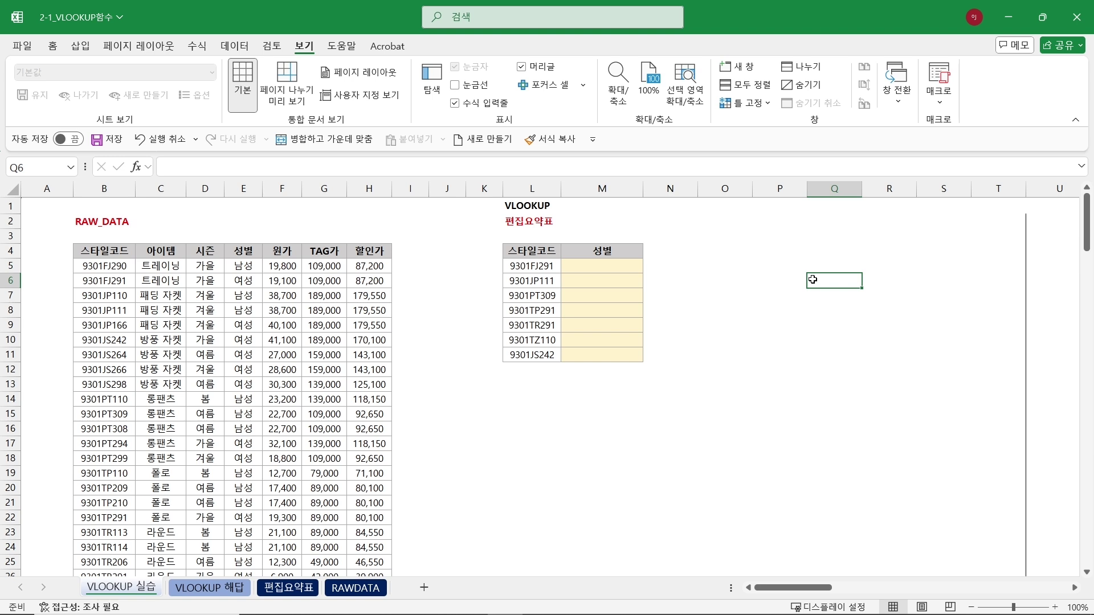
drag(562, 245, 520, 354)
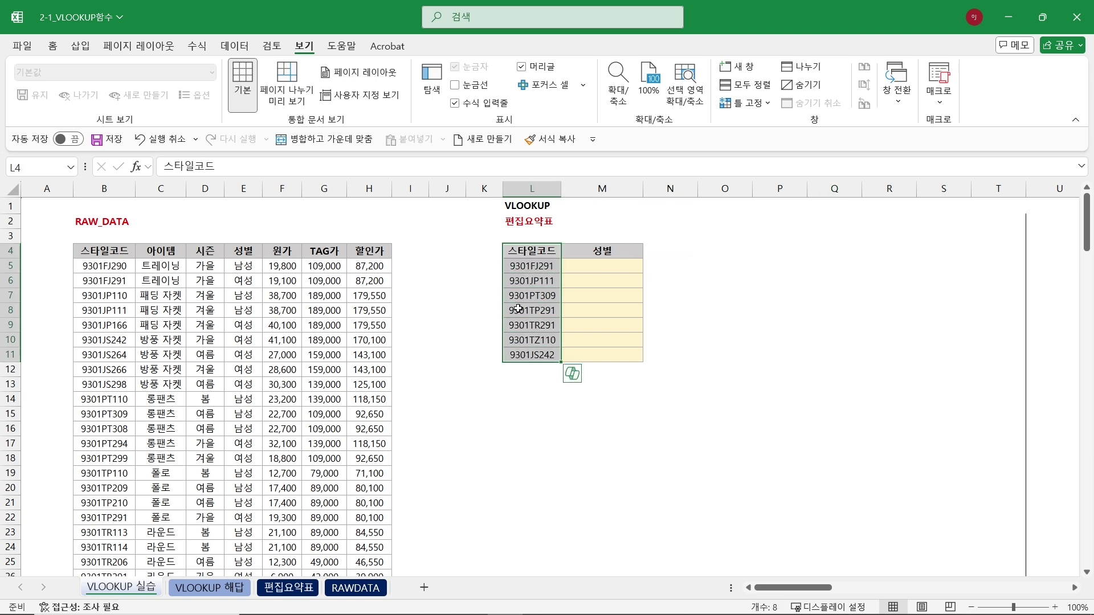
click(117, 191)
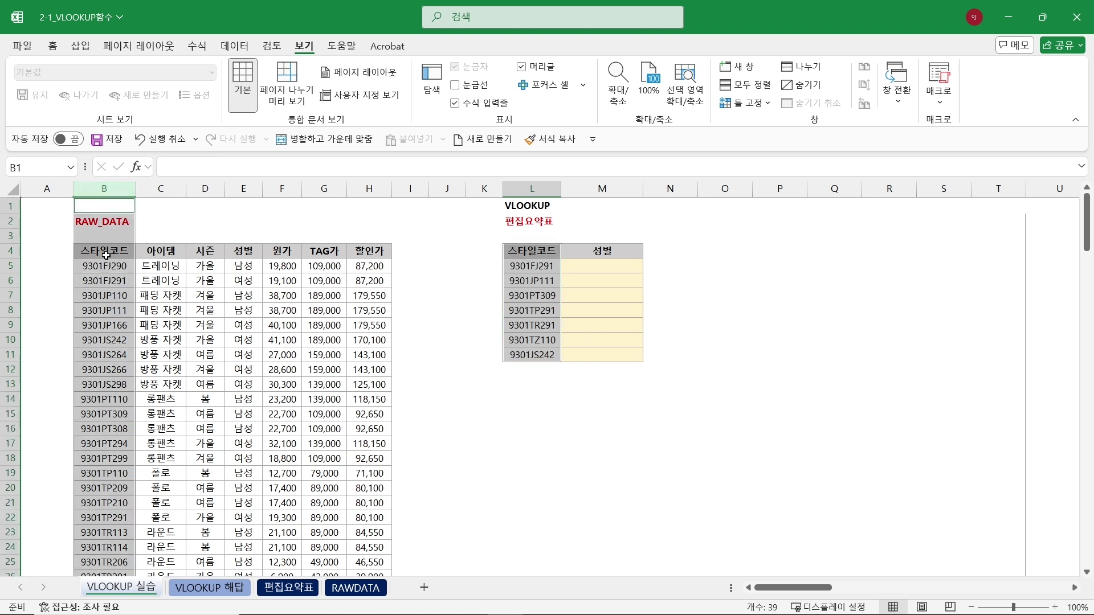
Number the first two RAW_DATA columns above their headers by entering 1 in B3 and 2 in C3
click(111, 236)
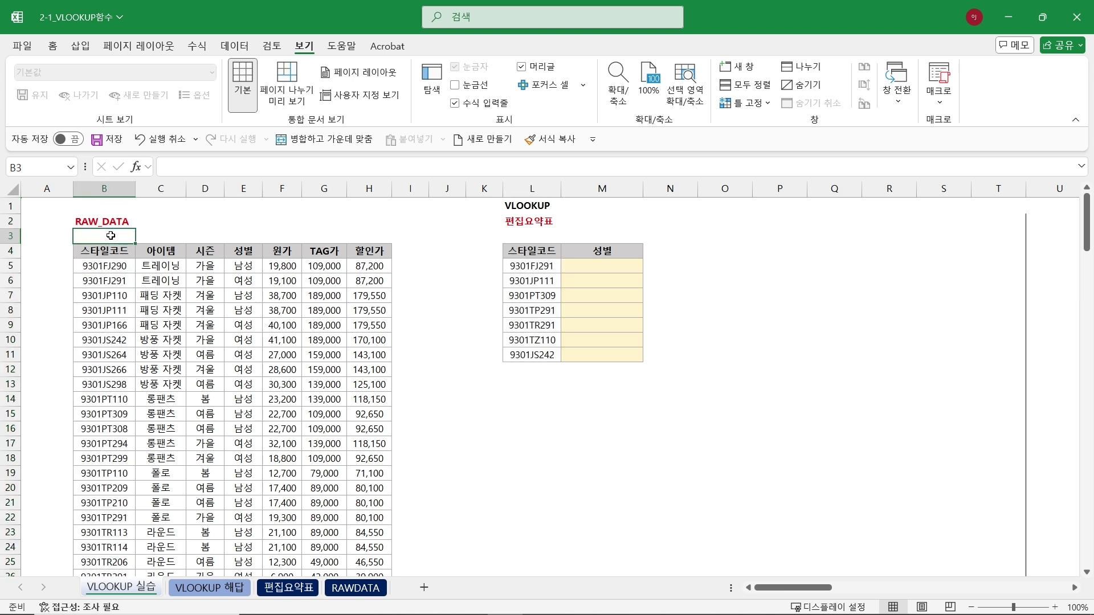
text(1)
click(166, 237)
text(2)
click(272, 221)
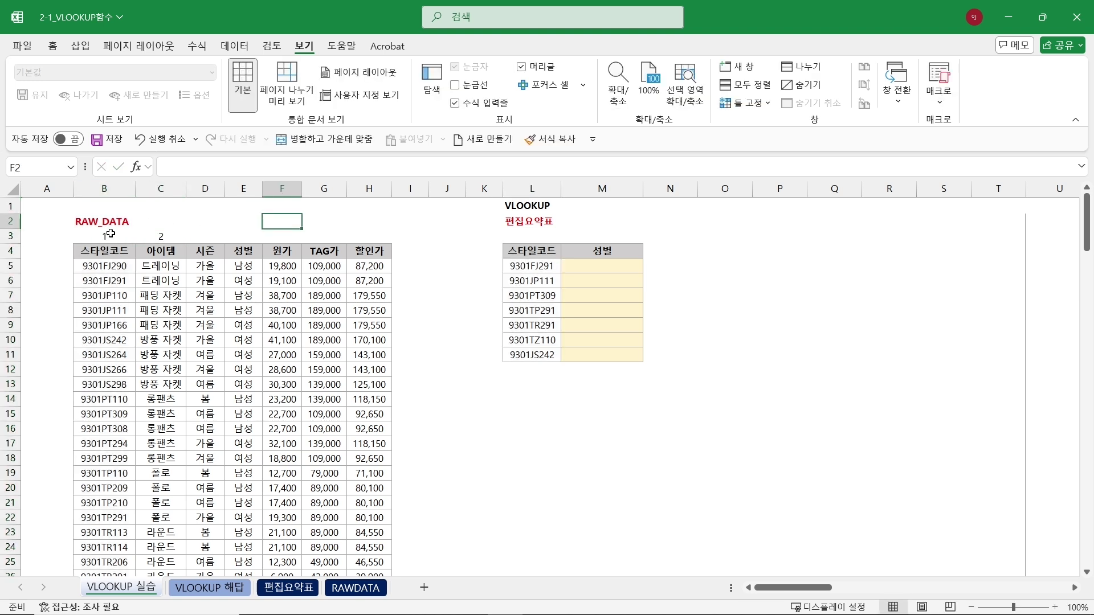
Extend the column numbering in row 3 across the remaining RAW_DATA headers, up to 7 above 할인가 in H3
drag(111, 234, 401, 243)
click(308, 329)
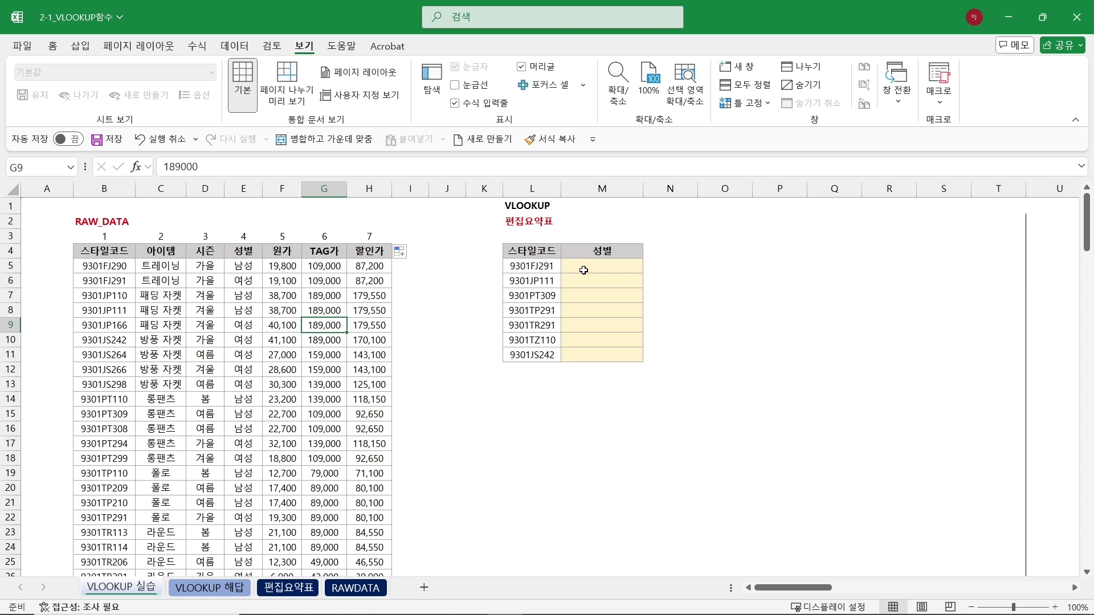
Enter =VLOOKUP(L5,B:H,4,0) in M5 to look up the first style code's 성별 with an exact match
drag(602, 250, 604, 352)
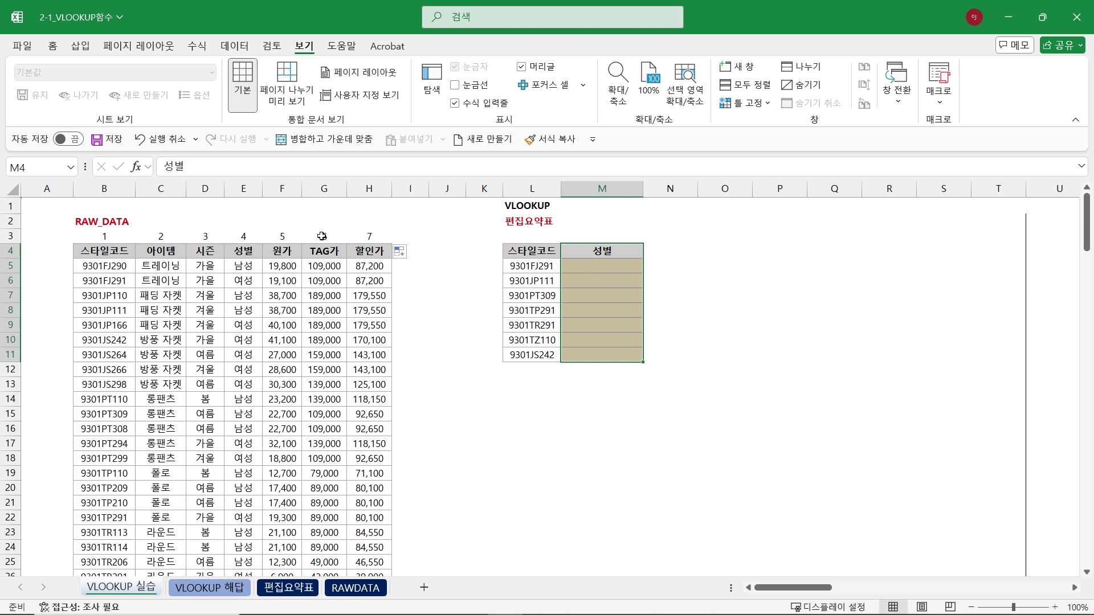
click(602, 266)
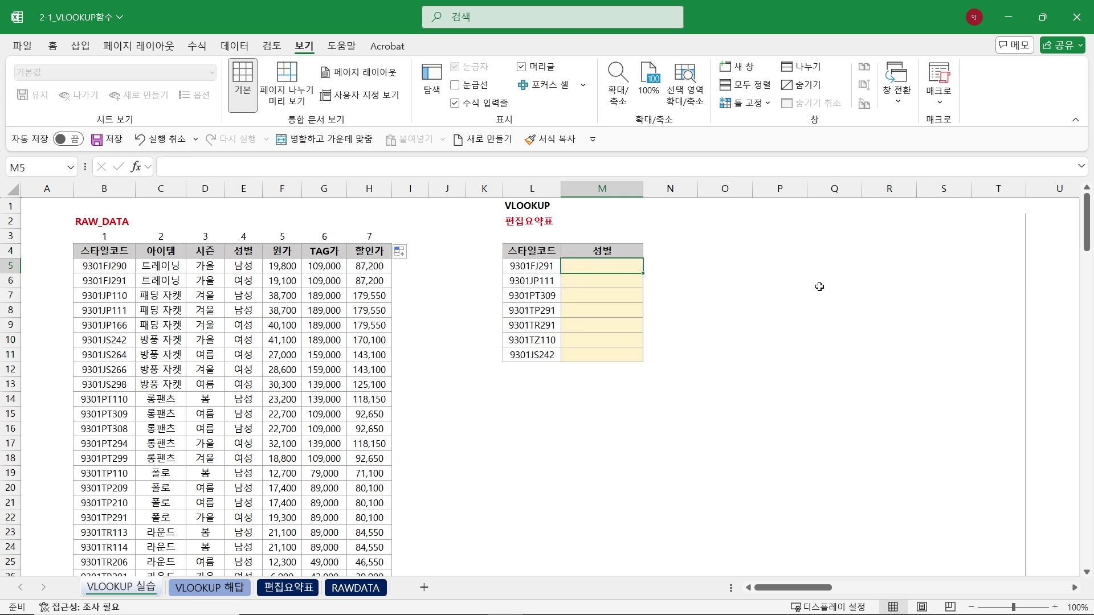
text(=VLOOKUP()
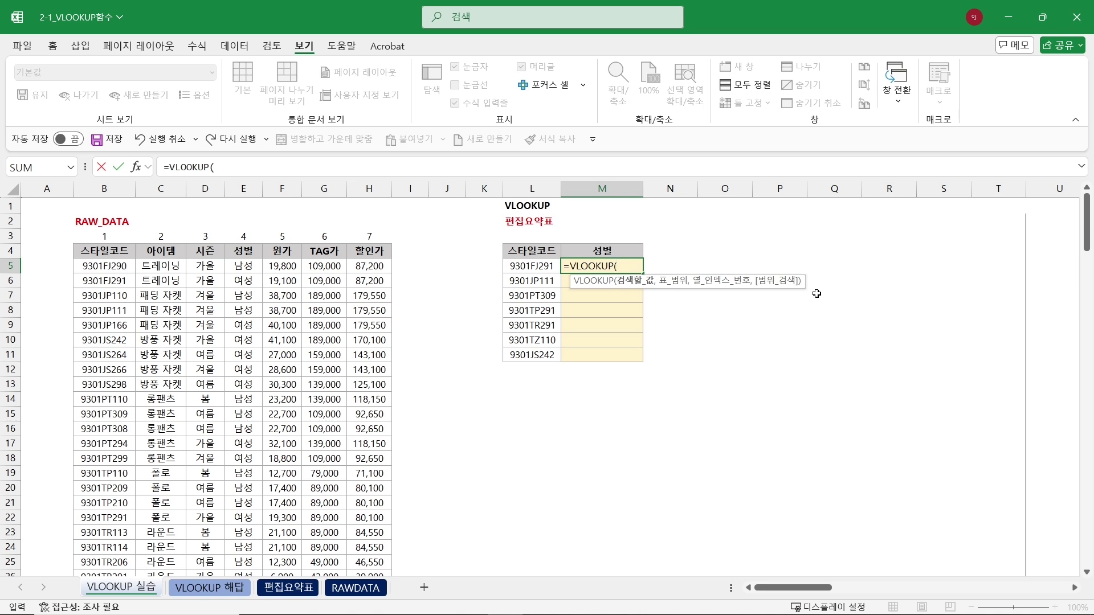
click(538, 268)
text(,)
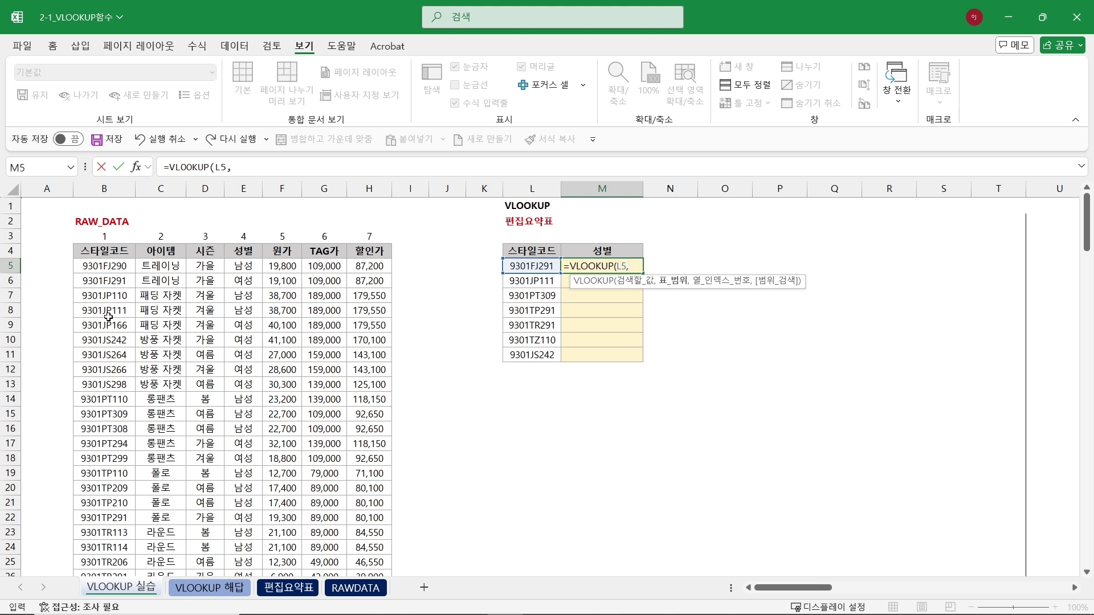
drag(104, 187, 371, 191)
text(,4)
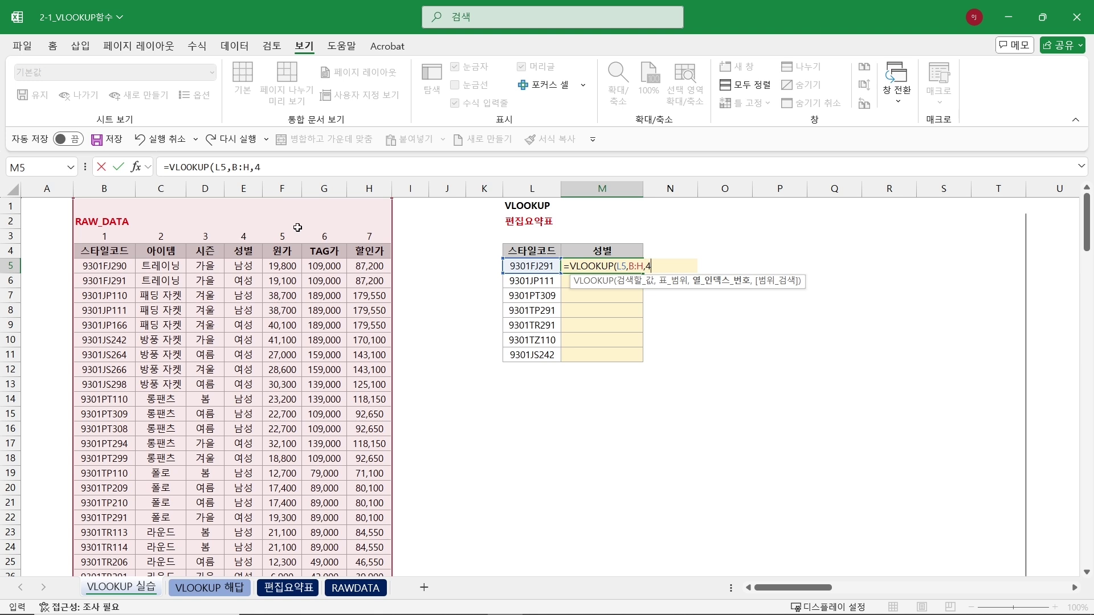
text(,)
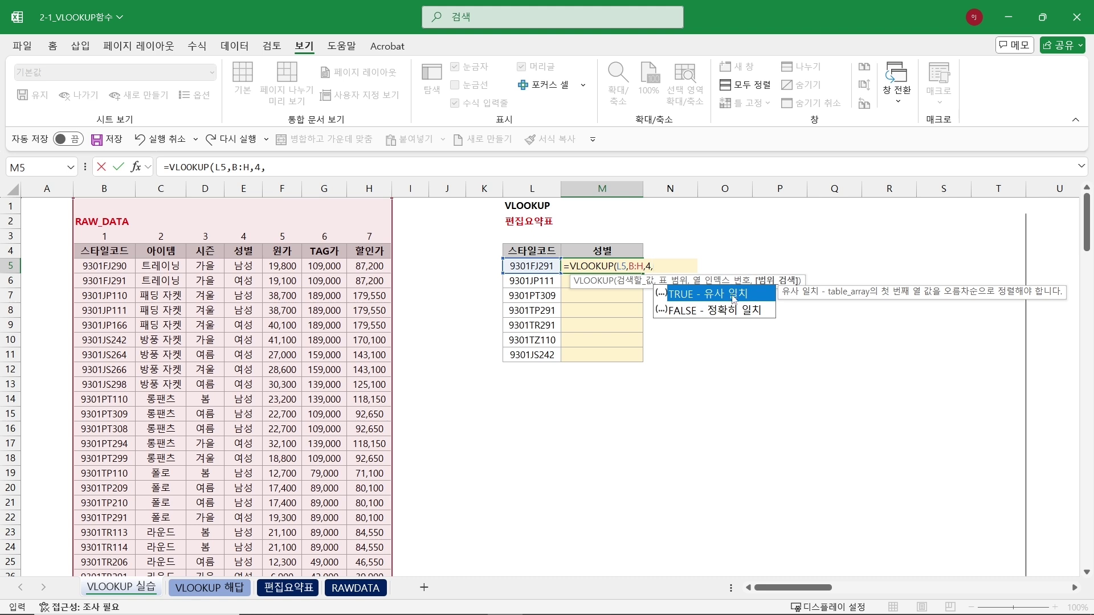
text(0))
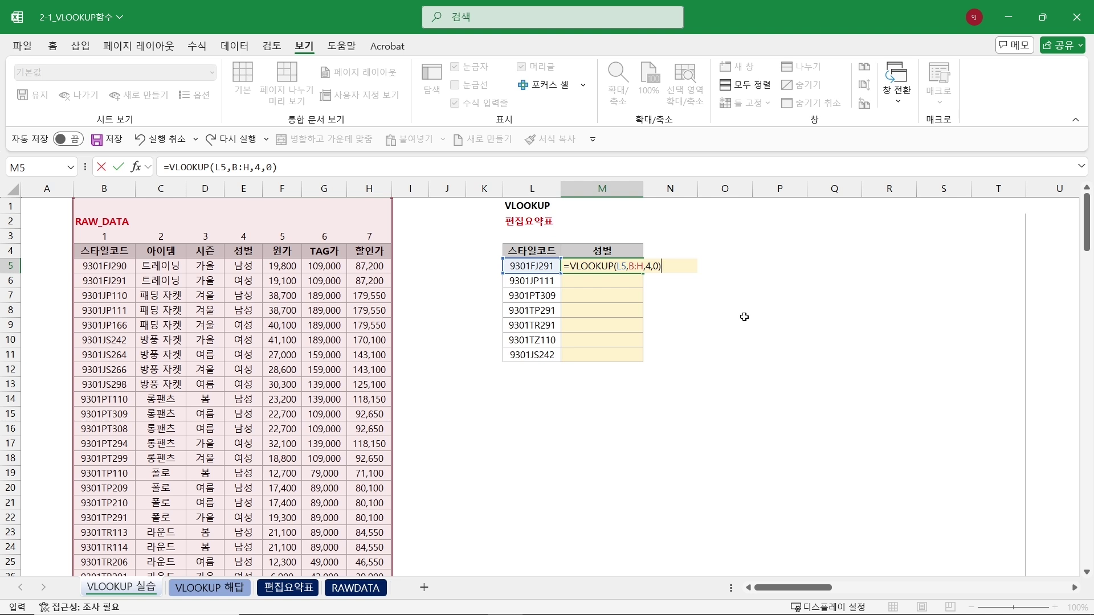
key(Return)
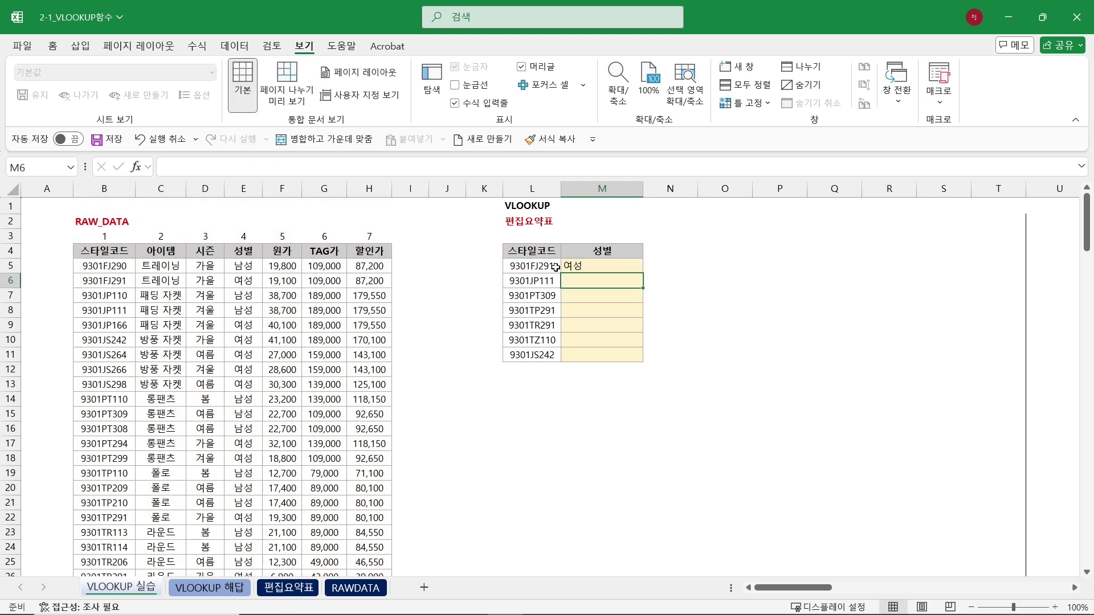
Trace style code 9301FJ291 from L5 through RAW_DATA column B to its 성별 entry in E6
click(552, 268)
click(108, 188)
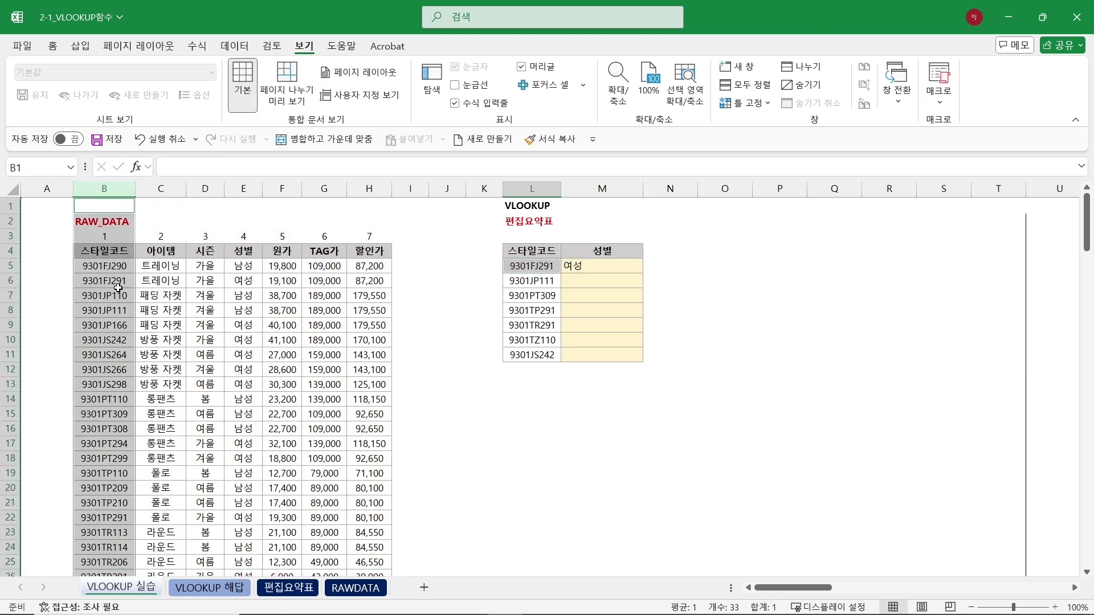
ctrl+click(117, 280)
ctrl+click(245, 278)
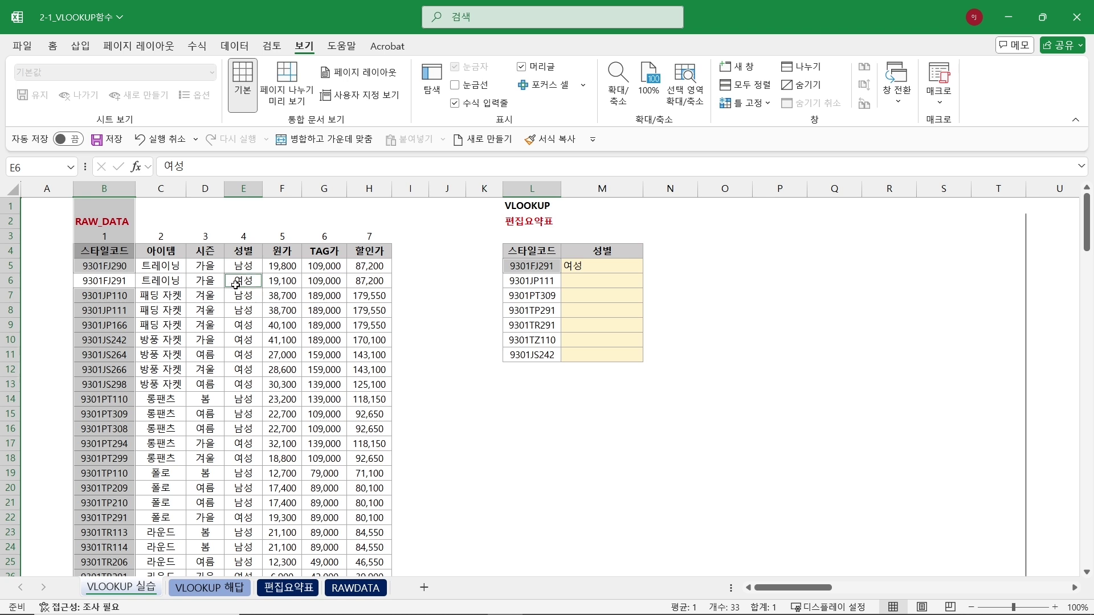
Copy the VLOOKUP formula from M5 down through M11 to fill the 성별 column
click(610, 267)
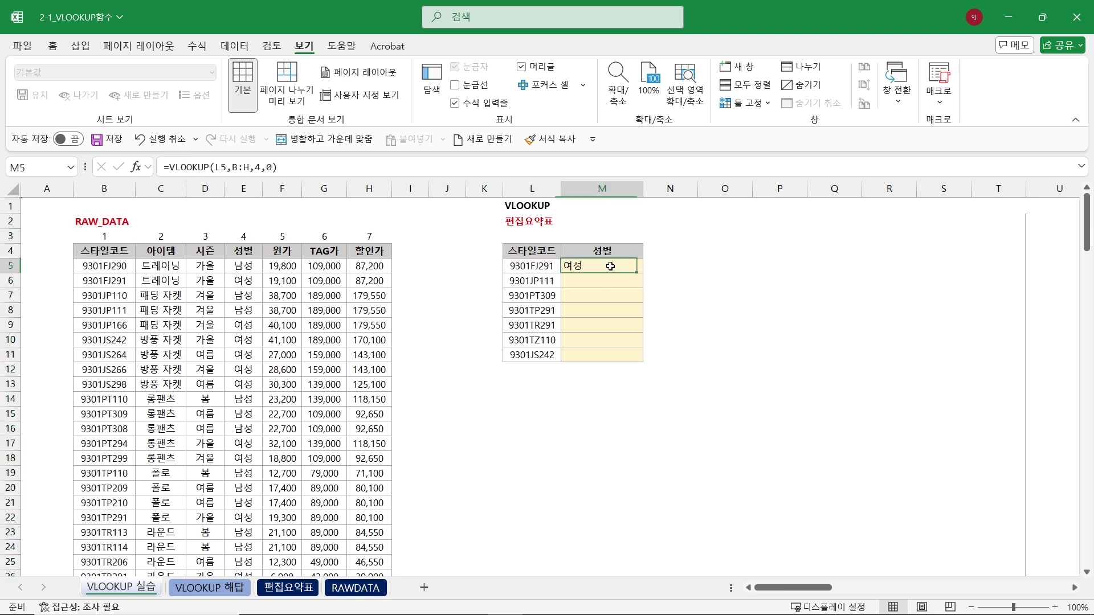
drag(646, 274, 630, 366)
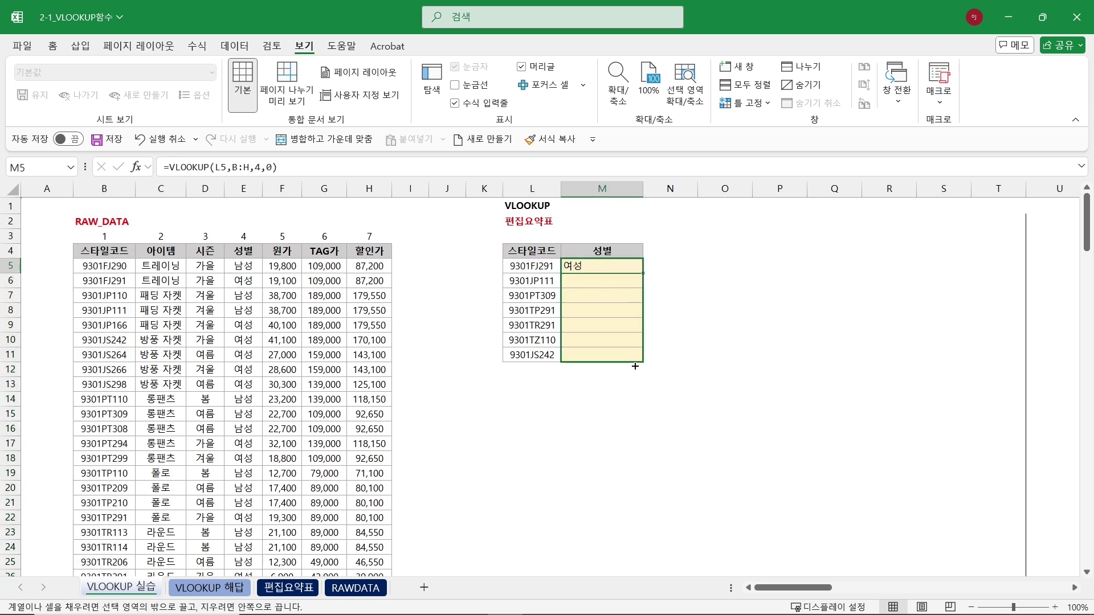
click(834, 295)
Check the lookup value and table range references of the VLOOKUP formulas in M5, M7 and M9 against RAW_DATA
double_click(624, 266)
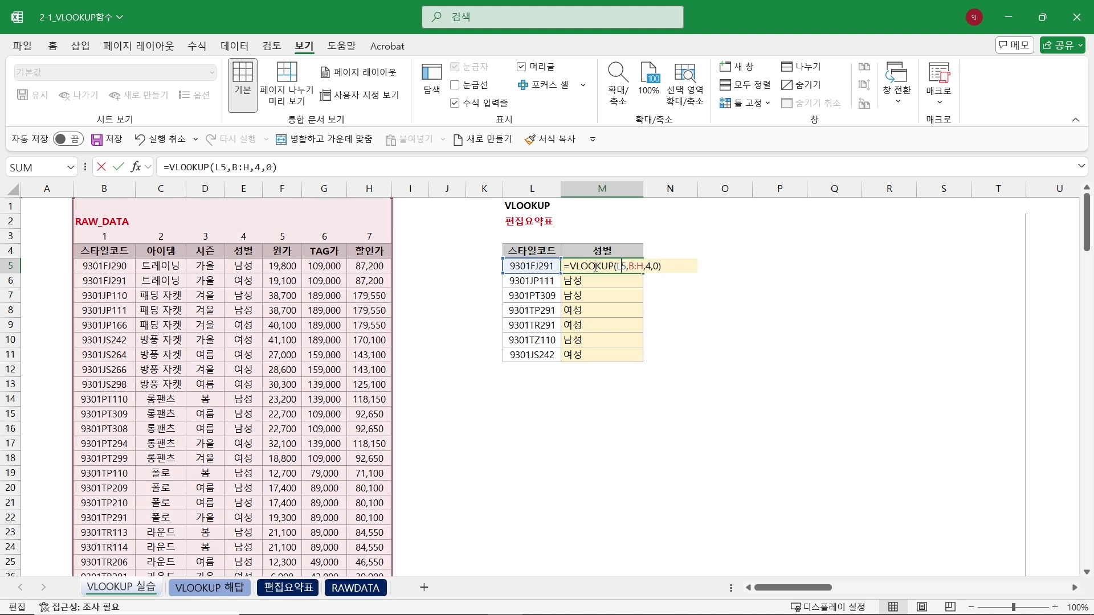
click(585, 296)
double_click(585, 295)
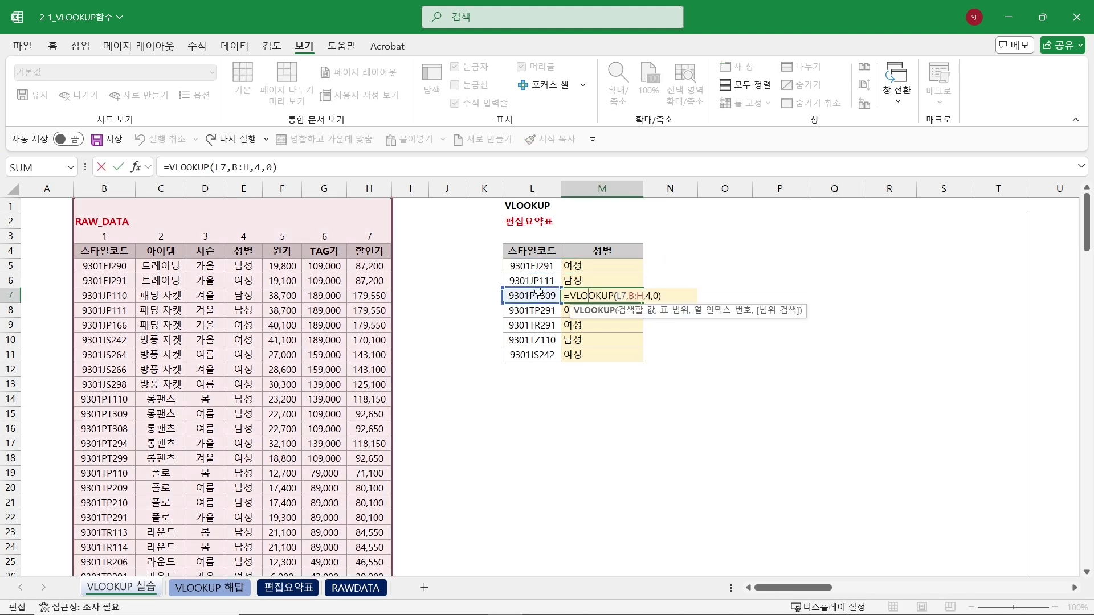
click(590, 324)
double_click(590, 324)
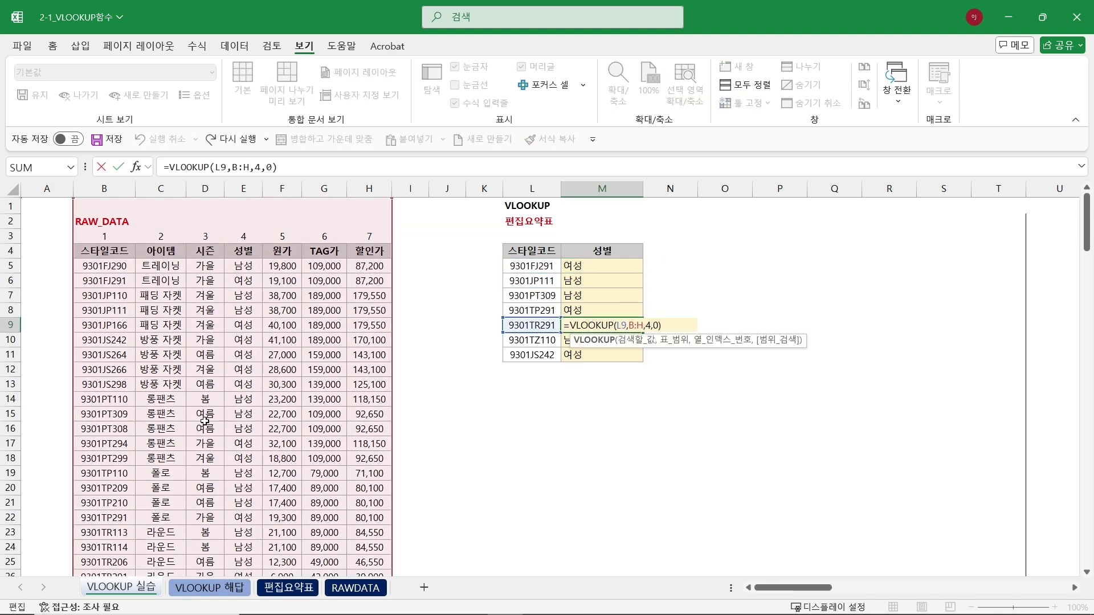
scroll(245, 319, down, 10)
scroll(245, 319, up, 10)
click(627, 269)
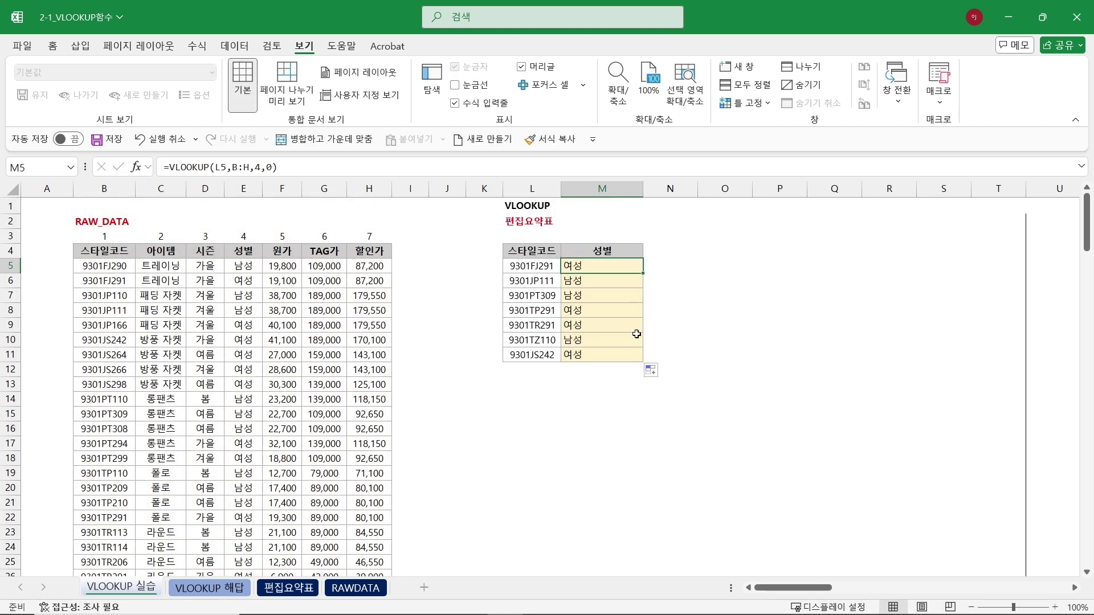
double_click(622, 297)
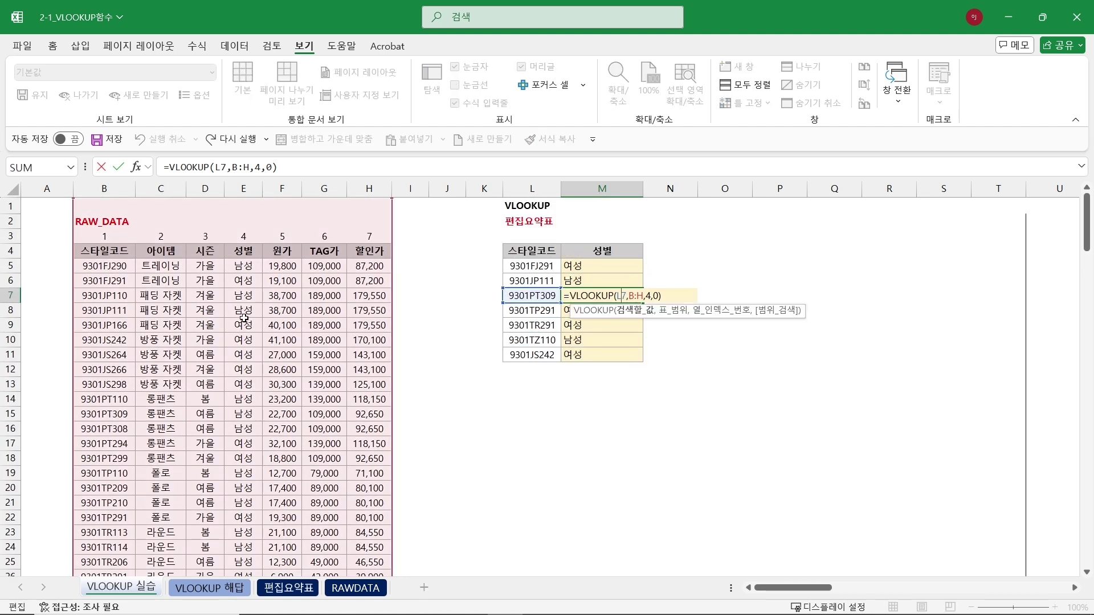
scroll(242, 324, down, 11)
scroll(239, 334, up, 11)
key(ctrl+Return)
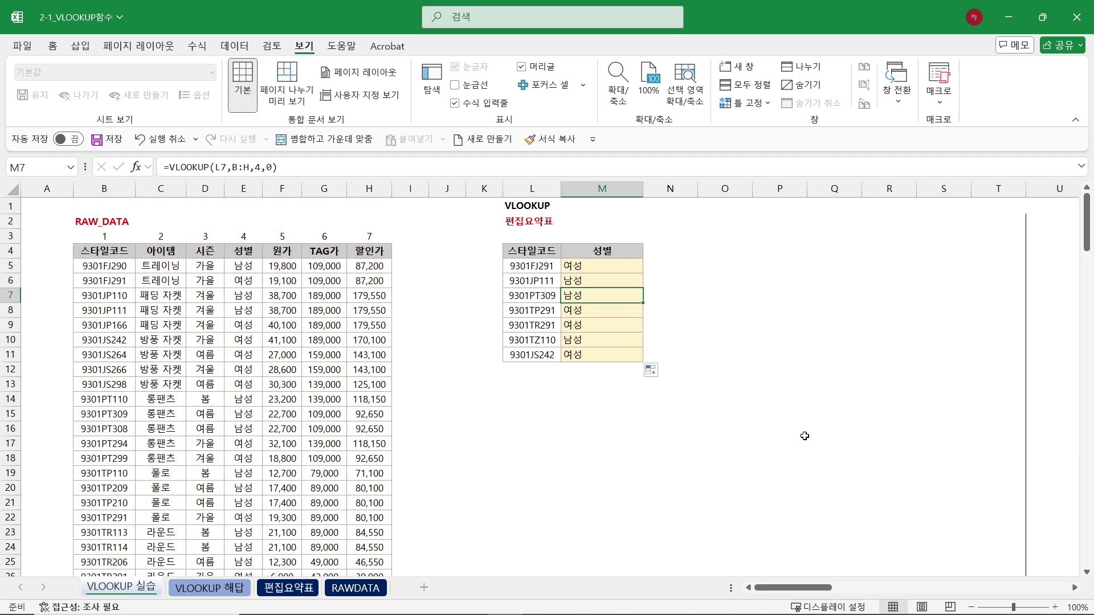
In the second 편집요약표 at AD4:AH14, enter =VLOOKUP(AD5,V:AB,2,0) in AE5 to look up 아이템
drag(789, 593, 865, 597)
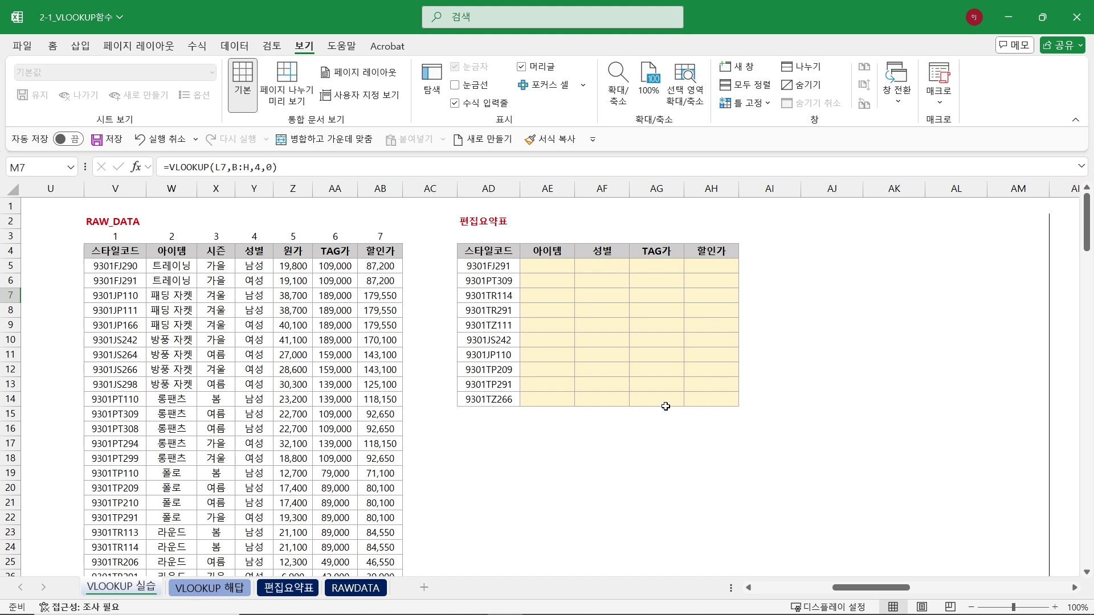
click(557, 270)
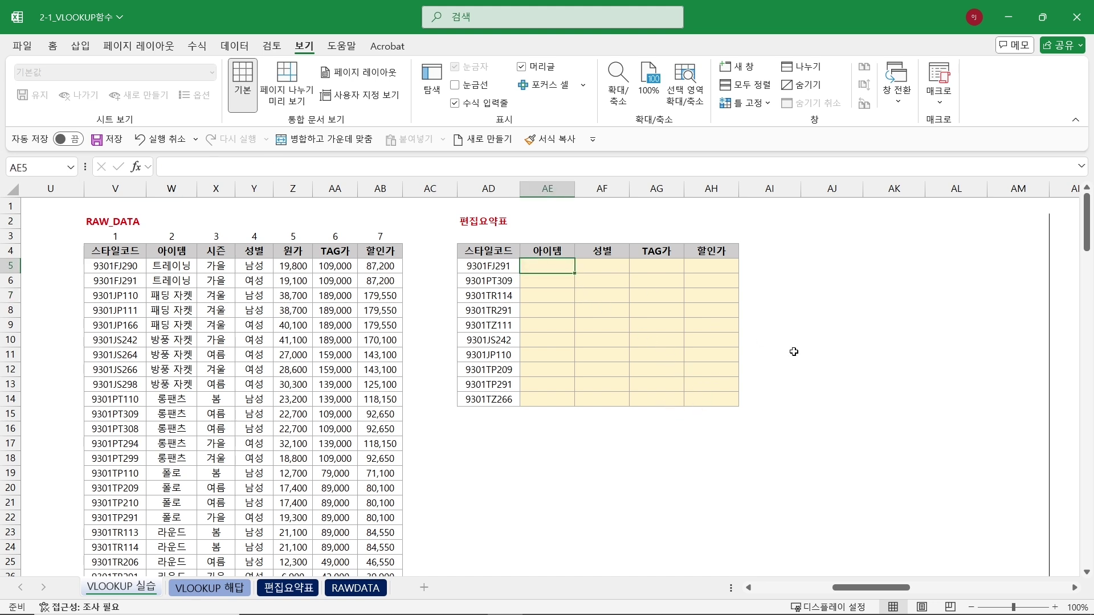
text(=V)
key(Tab)
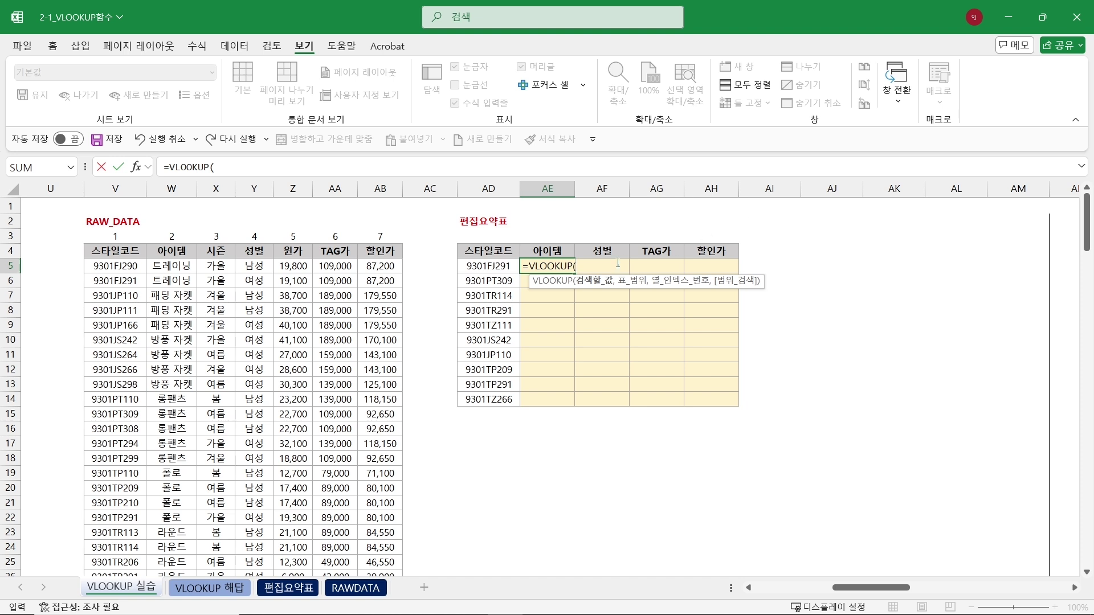
click(487, 266)
text(,)
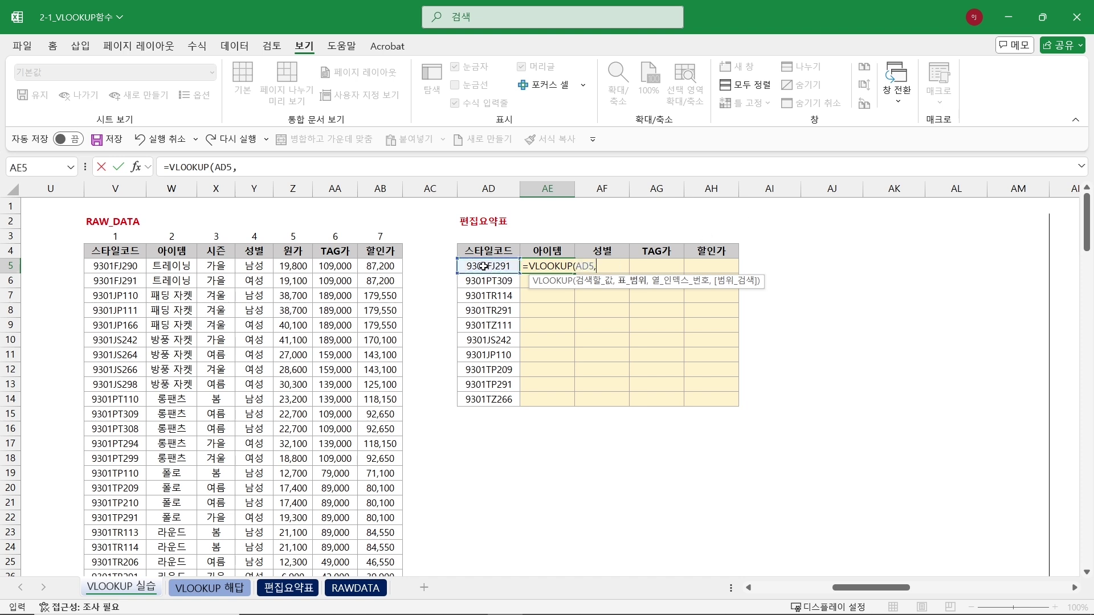
drag(122, 189, 379, 189)
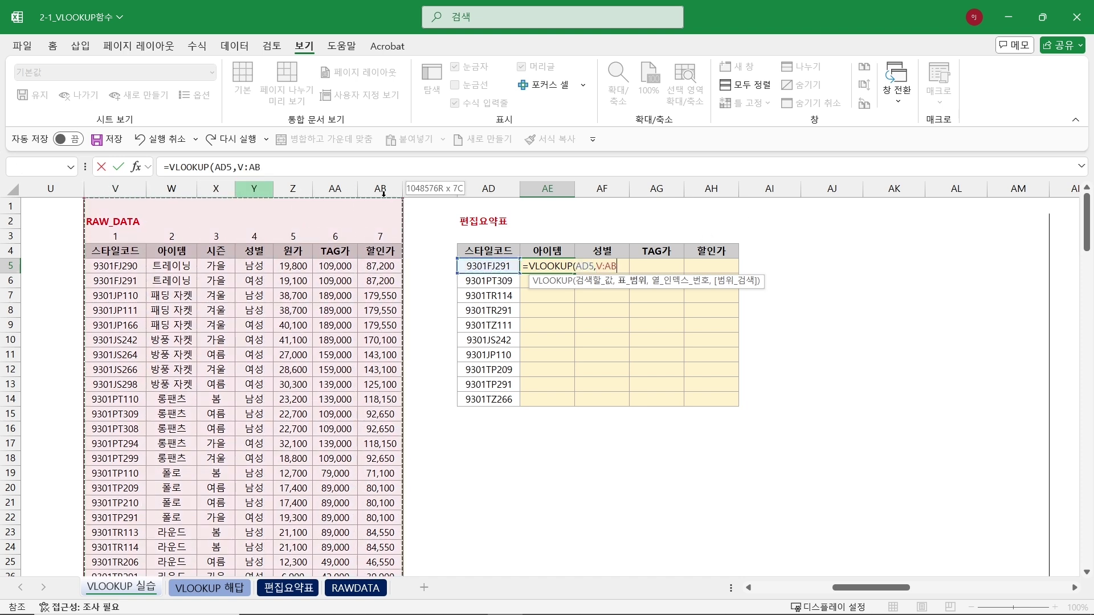
text(,2)
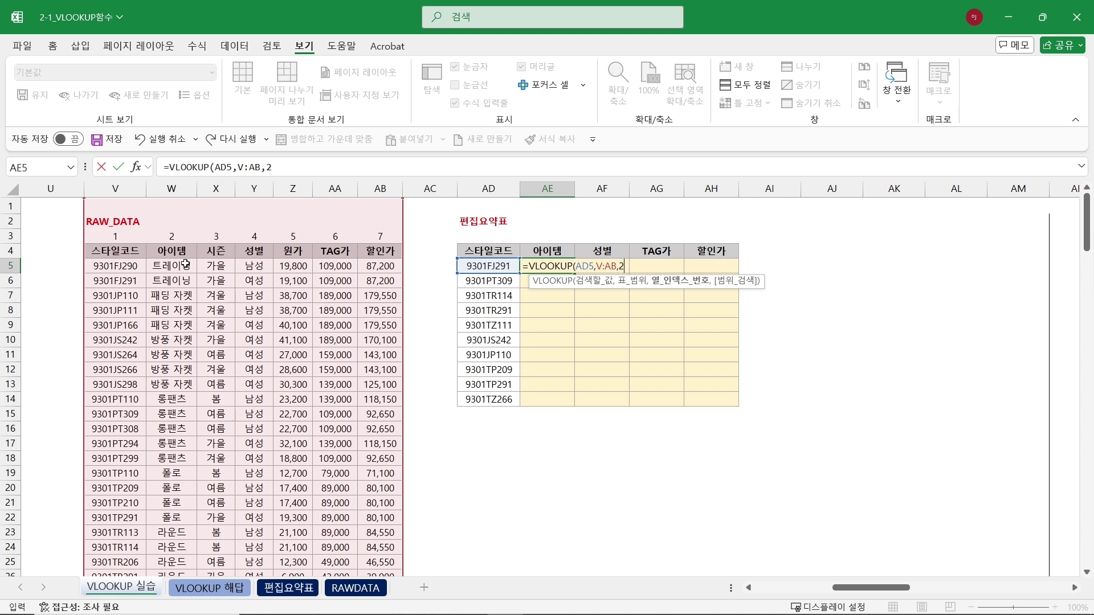
text(,0)
key(Return)
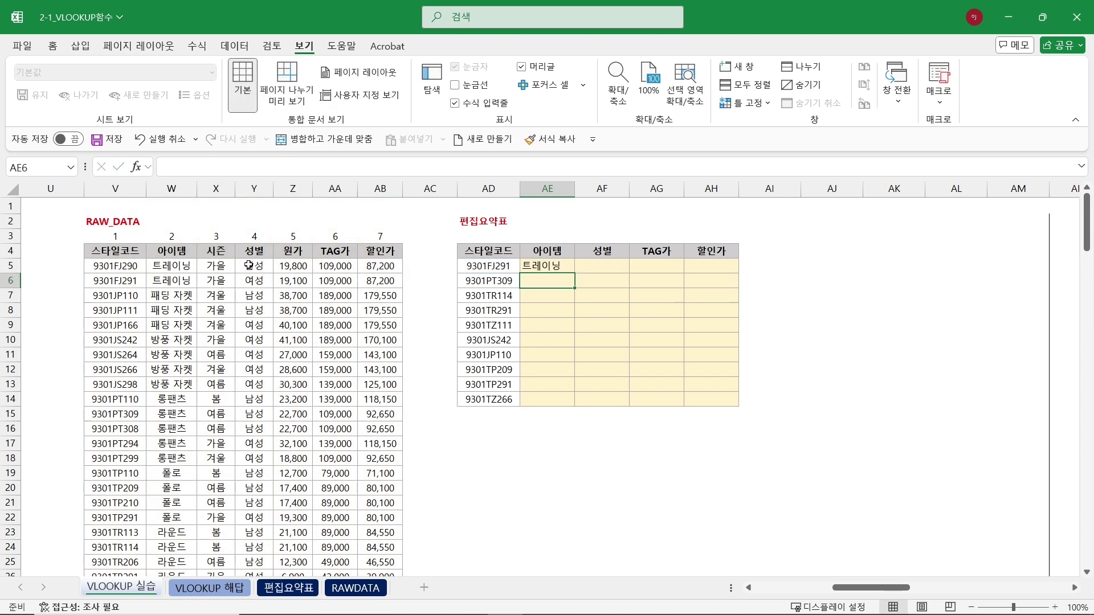
Try copying the relative-reference VLOOKUP formula from AE5 across to AF5:AH5
click(569, 269)
drag(576, 273, 721, 269)
Inspect the lookup value and table range references in each formula from AE5 to AH5
double_click(548, 266)
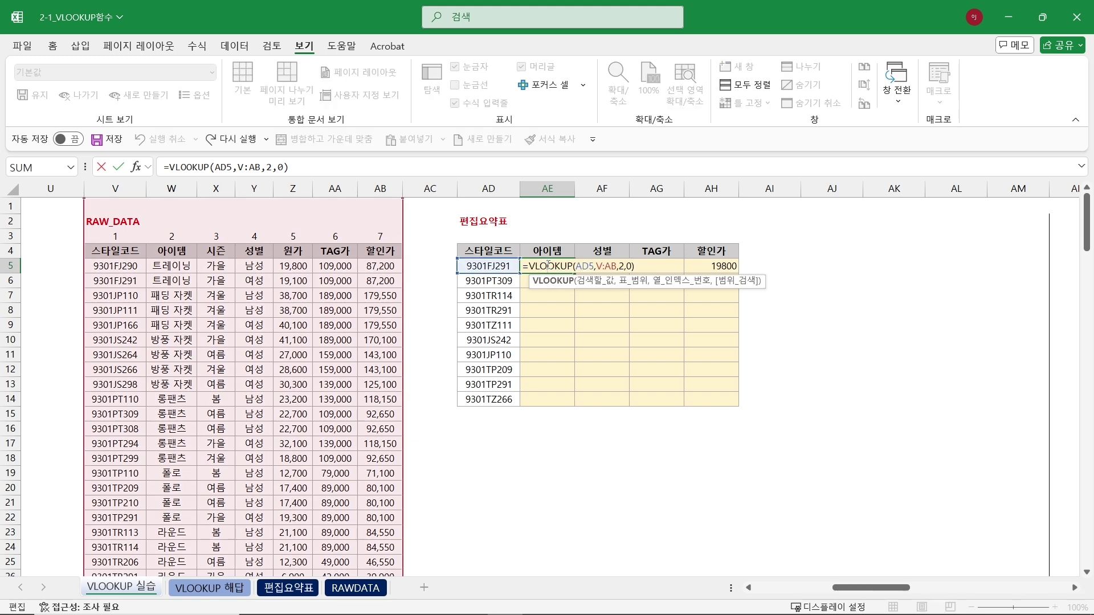
key(Escape)
double_click(602, 266)
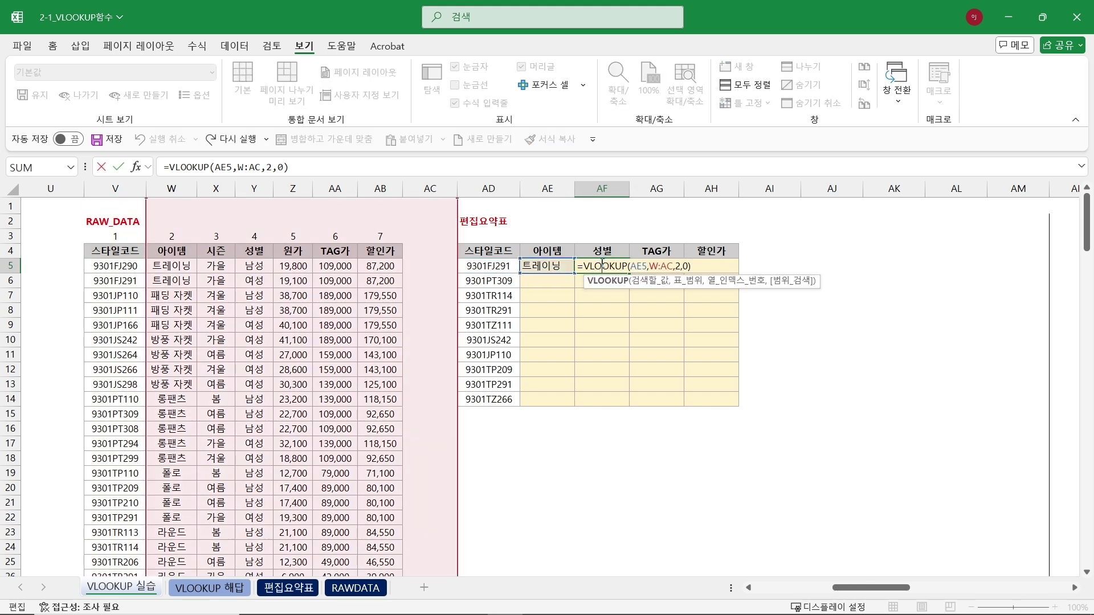
key(Escape)
click(656, 266)
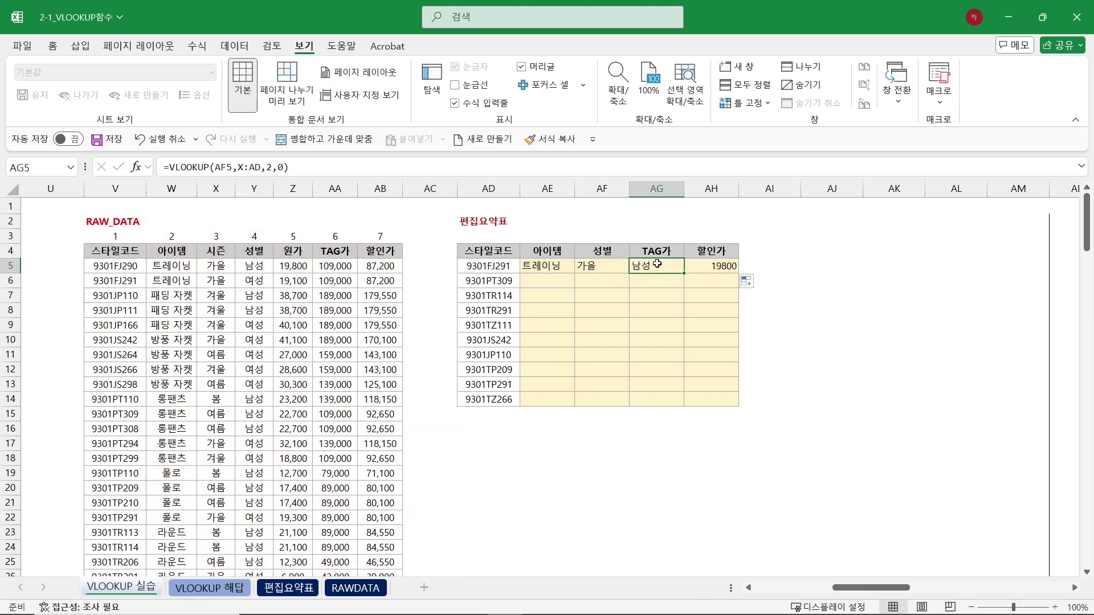
double_click(659, 266)
key(Escape)
double_click(698, 264)
key(Escape)
Compare the copied results in AF5:AH5 with their 성별 and TAG가 headers and re-examine the AF5 and AG5 formulas
drag(602, 266, 706, 267)
click(610, 250)
click(602, 269)
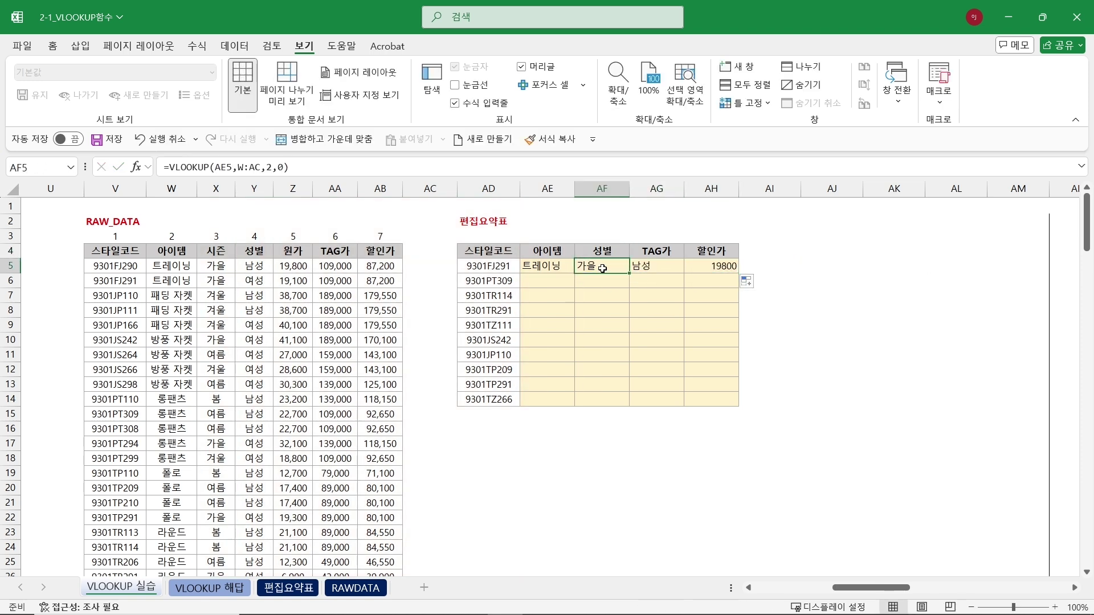
click(656, 249)
click(646, 267)
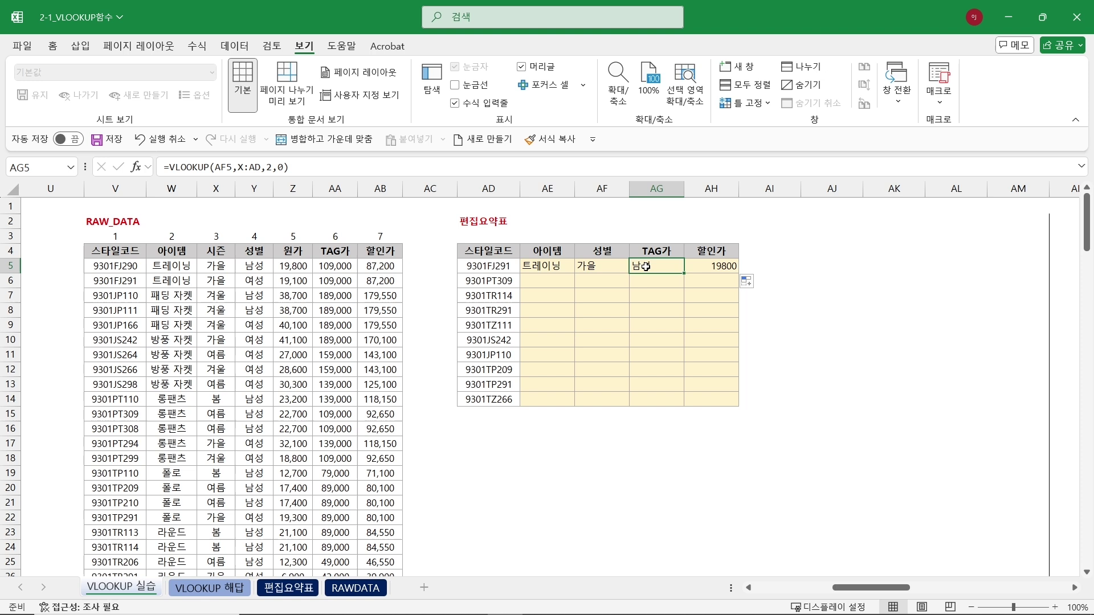
double_click(609, 267)
key(Escape)
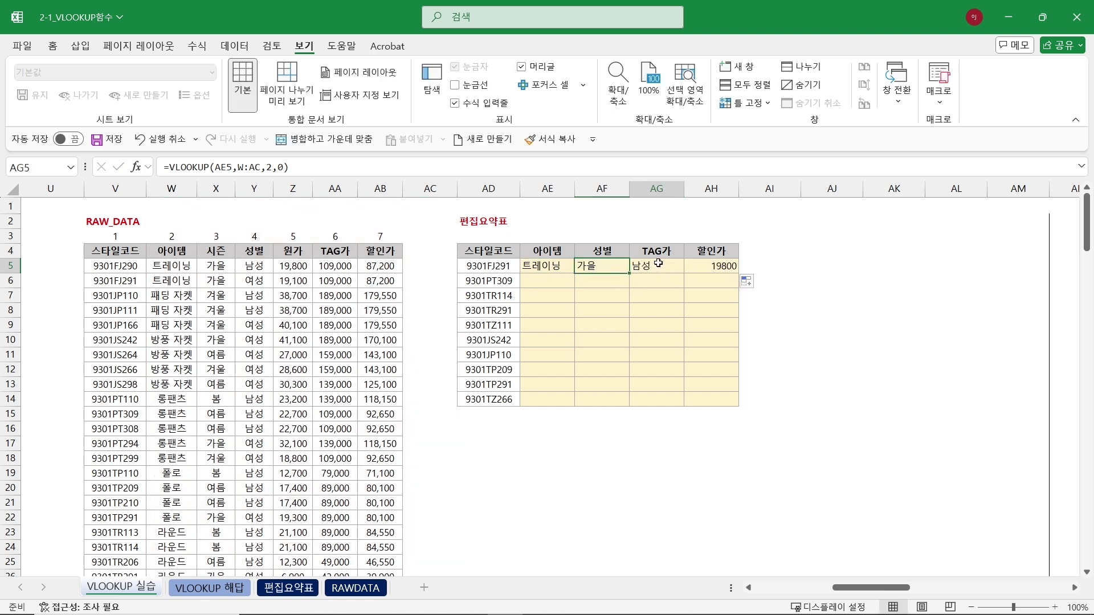
double_click(658, 266)
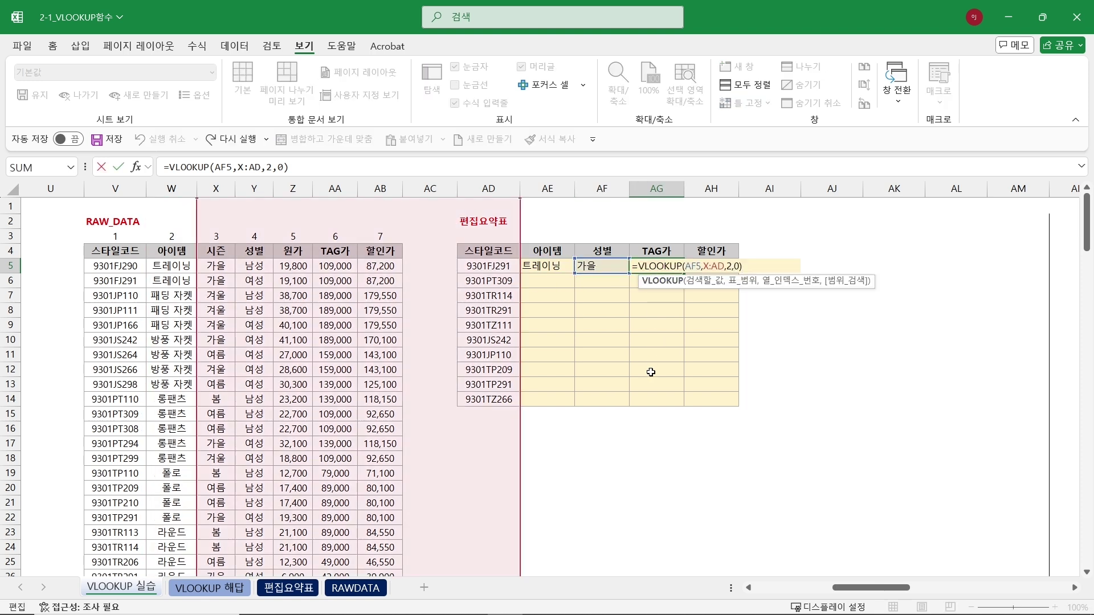
key(Escape)
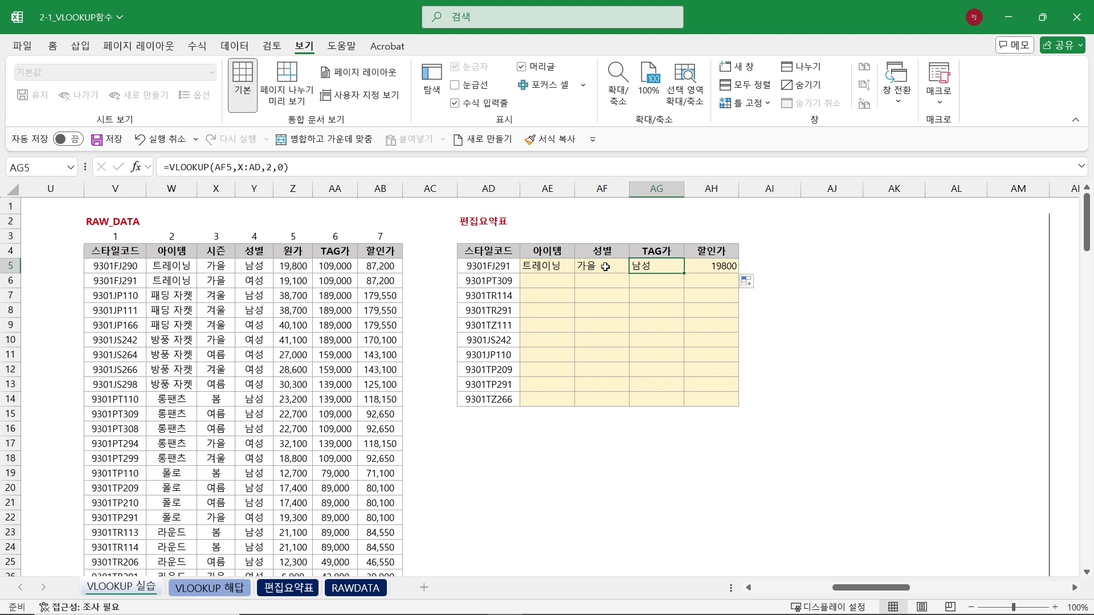
Clear the copied formulas from AF5:AH5, keeping only the 아이템 lookup in AE5
drag(605, 266, 701, 266)
key(Delete)
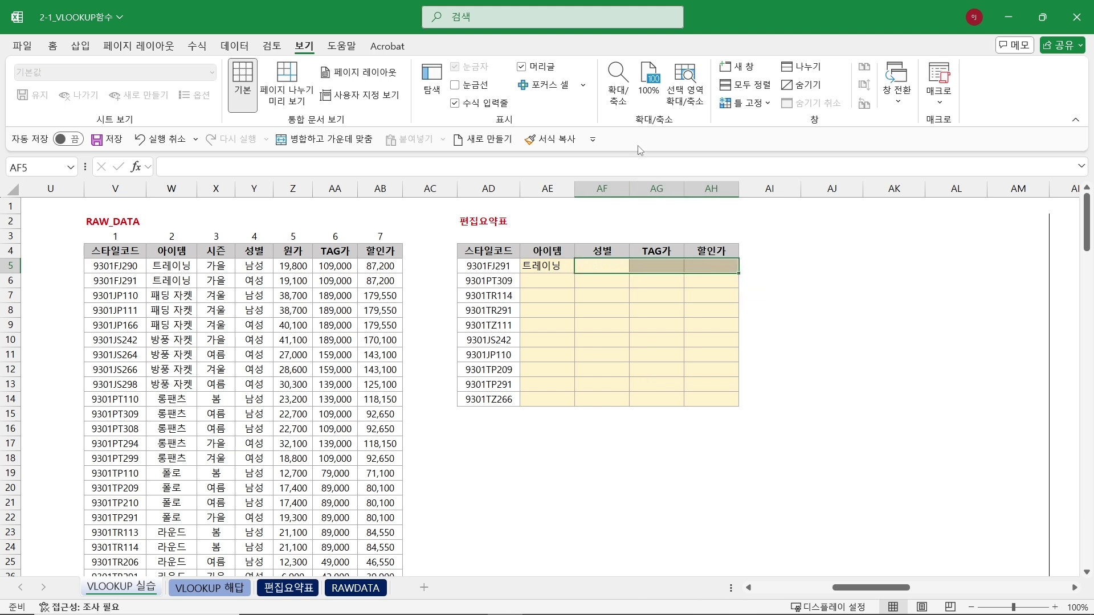
click(602, 267)
text(=VLOOKUP()
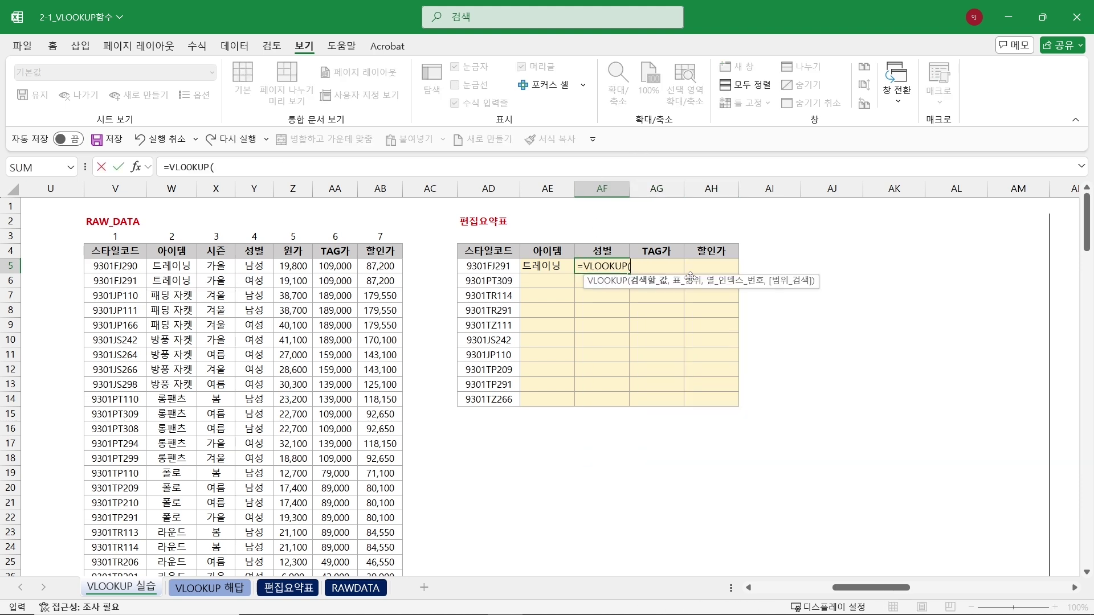
key(Escape)
click(676, 270)
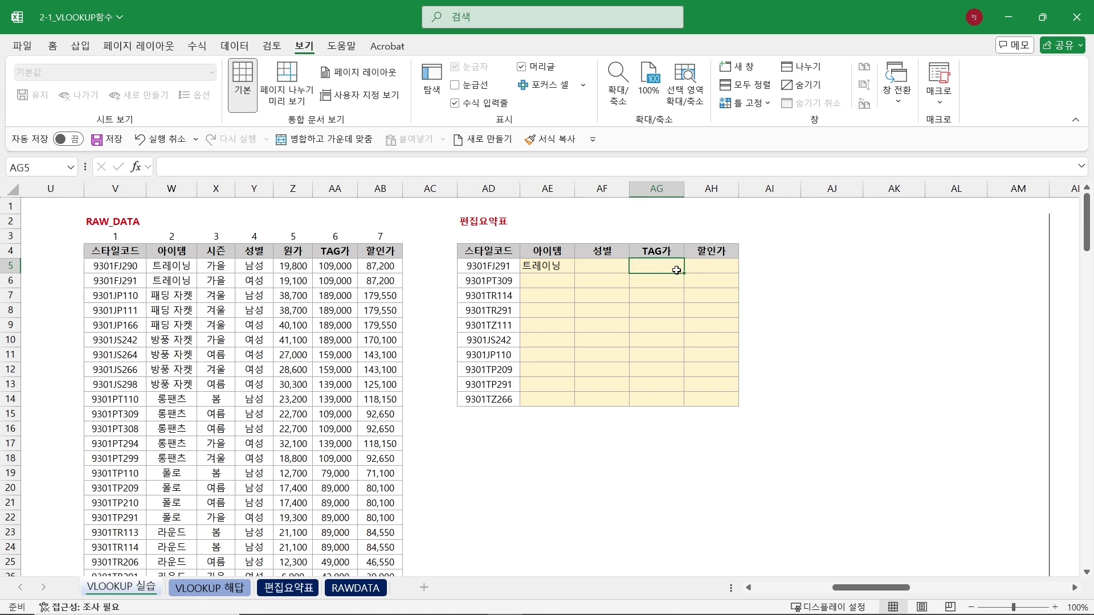
text(=VLOOKUP()
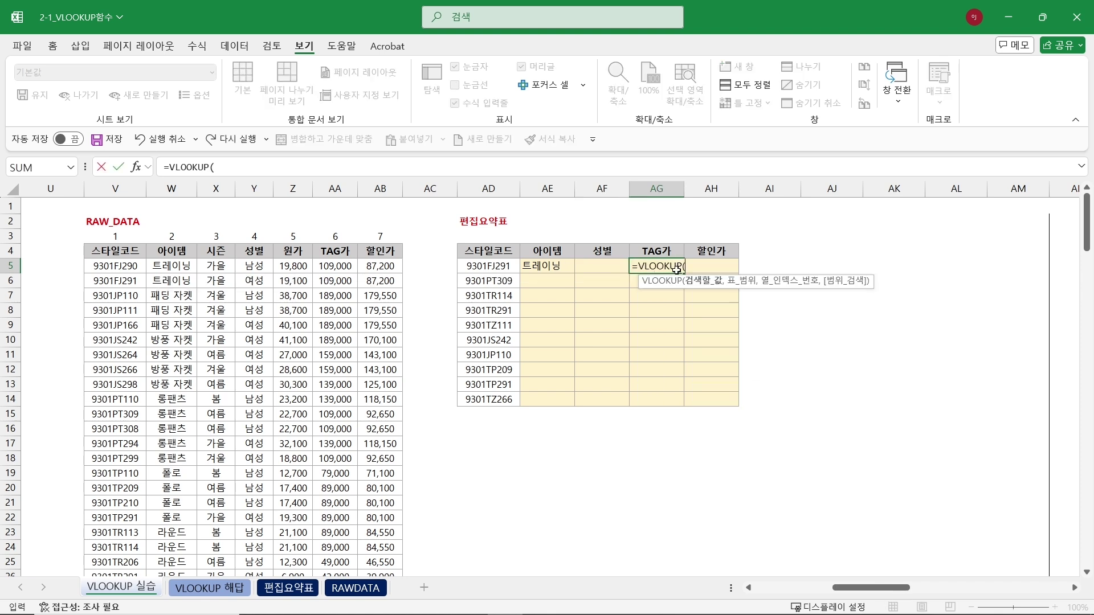
key(Escape)
click(712, 265)
text(=VL)
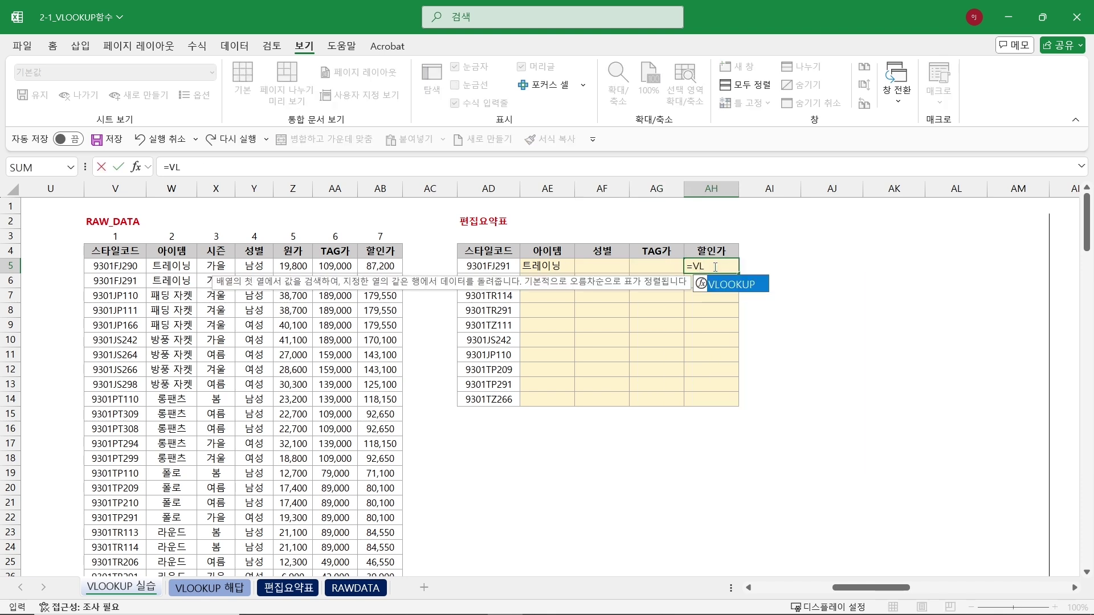
key(Escape)
Copy the relative-reference VLOOKUP formula from AE5 across to the 성별, TAG가 and 할인가 cells AF5:AH5
click(557, 266)
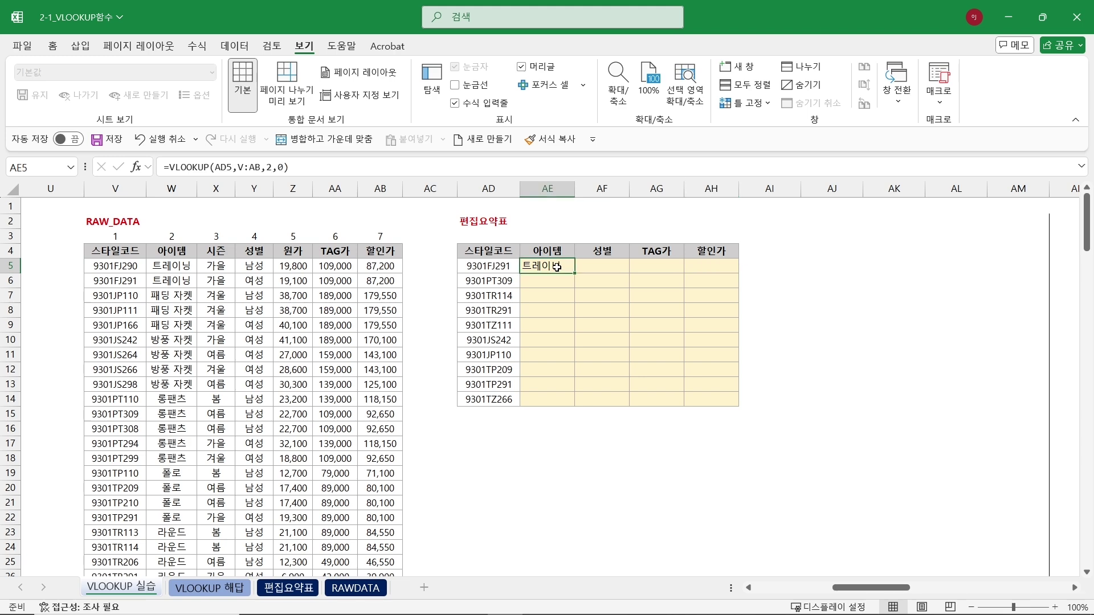
double_click(557, 267)
key(Escape)
drag(574, 273, 737, 273)
Examine how the lookup value and table range references shift in the formulas from AE5 to AG5
double_click(556, 267)
key(Escape)
double_click(603, 266)
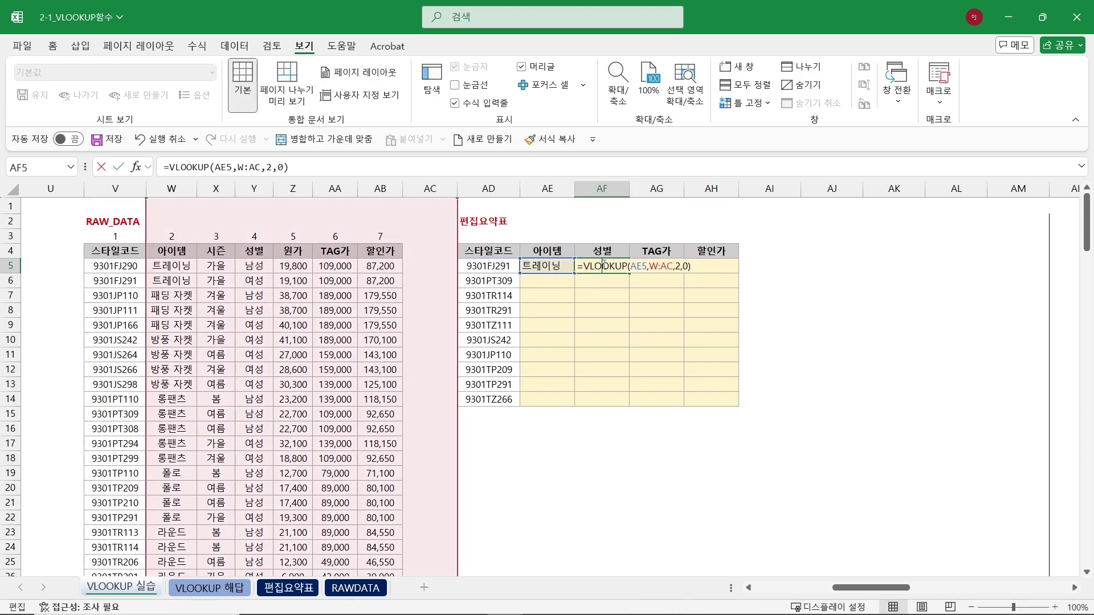
key(Escape)
double_click(655, 266)
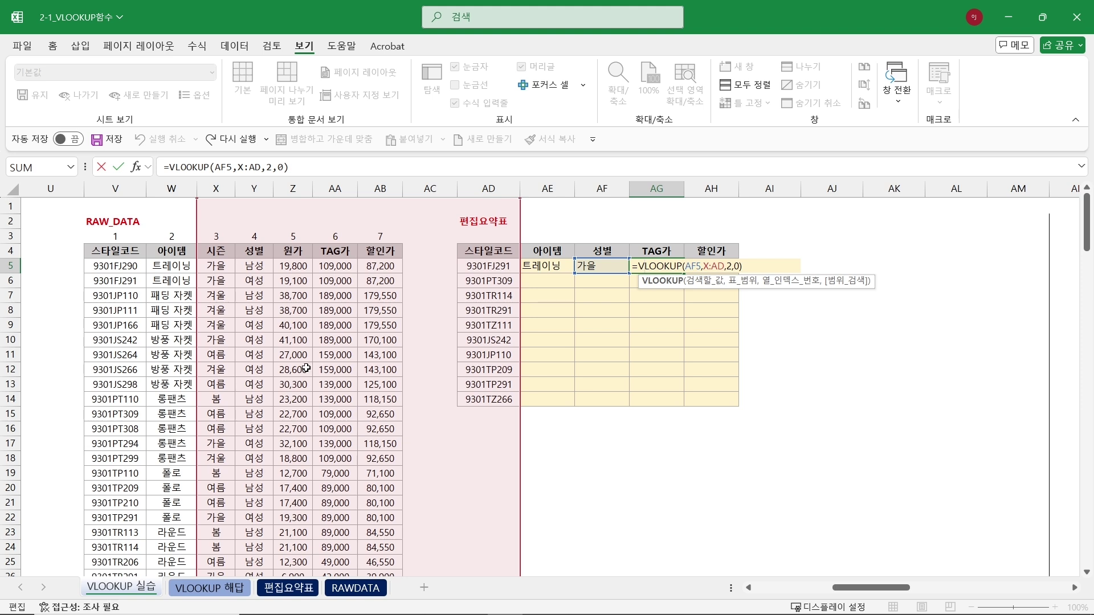
key(Return)
Compare the formulas in AE5, AF5 and AG5 again, checking whether their lookup value stays on the 스타일코드 column
click(554, 263)
double_click(552, 263)
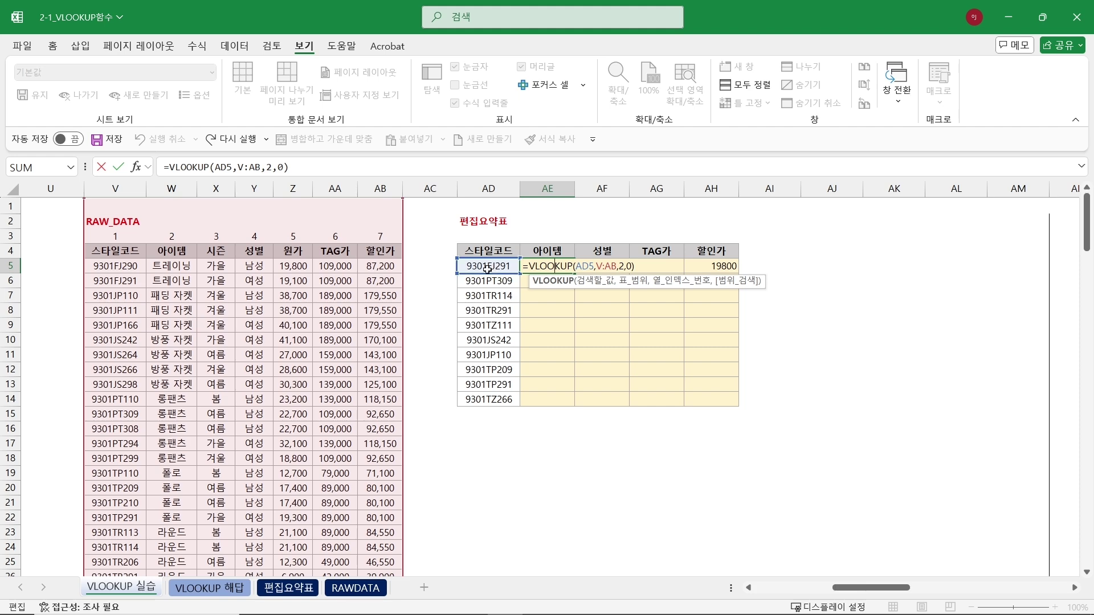
click(600, 266)
double_click(599, 267)
click(656, 266)
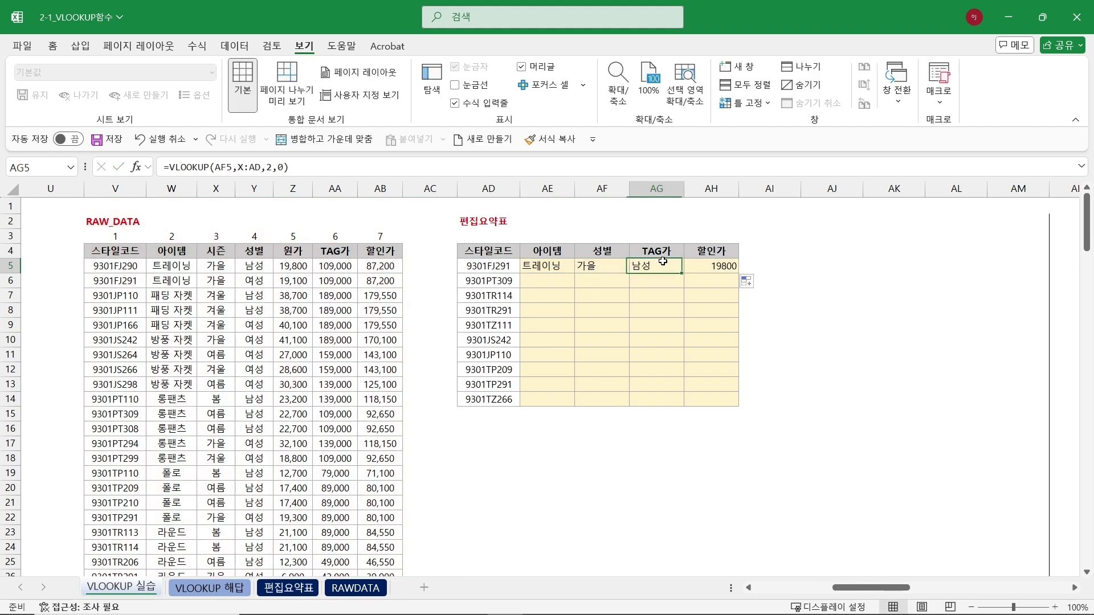
double_click(662, 266)
key(Escape)
double_click(561, 269)
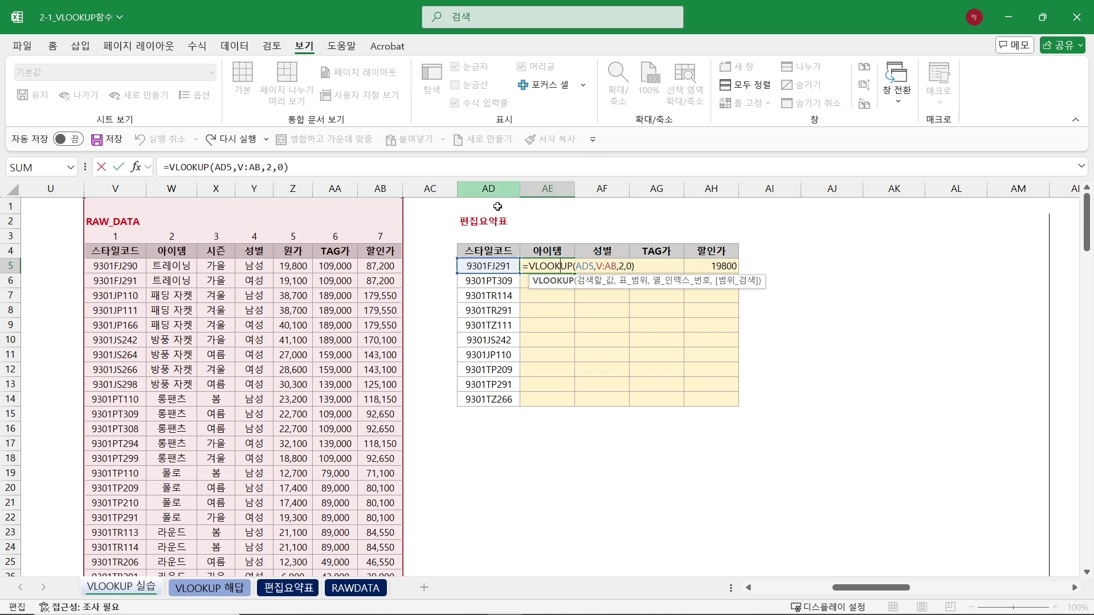
key(Escape)
Copy the AE5 formula down to AE10 and examine the row and column references in AE5:AE7
drag(579, 283, 579, 345)
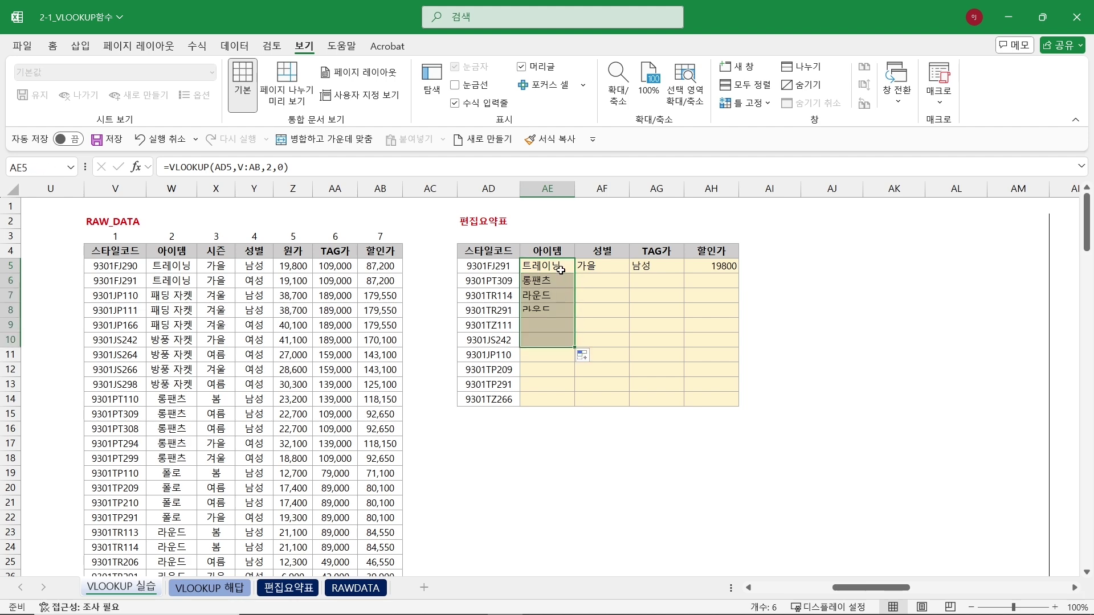
double_click(548, 271)
key(Escape)
double_click(548, 282)
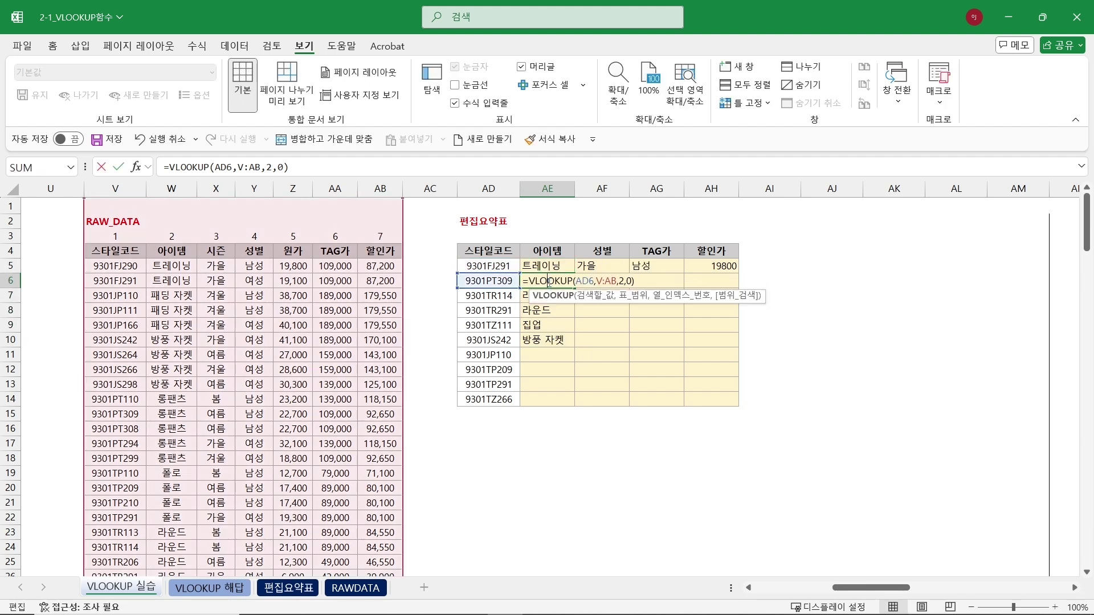
key(Escape)
double_click(548, 295)
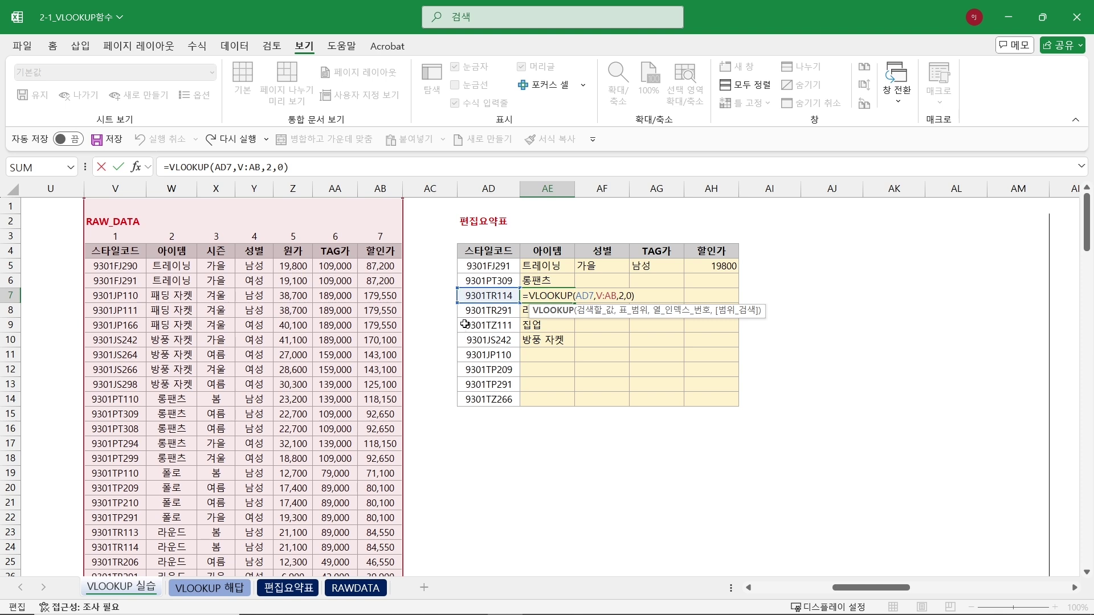
key(Escape)
double_click(553, 266)
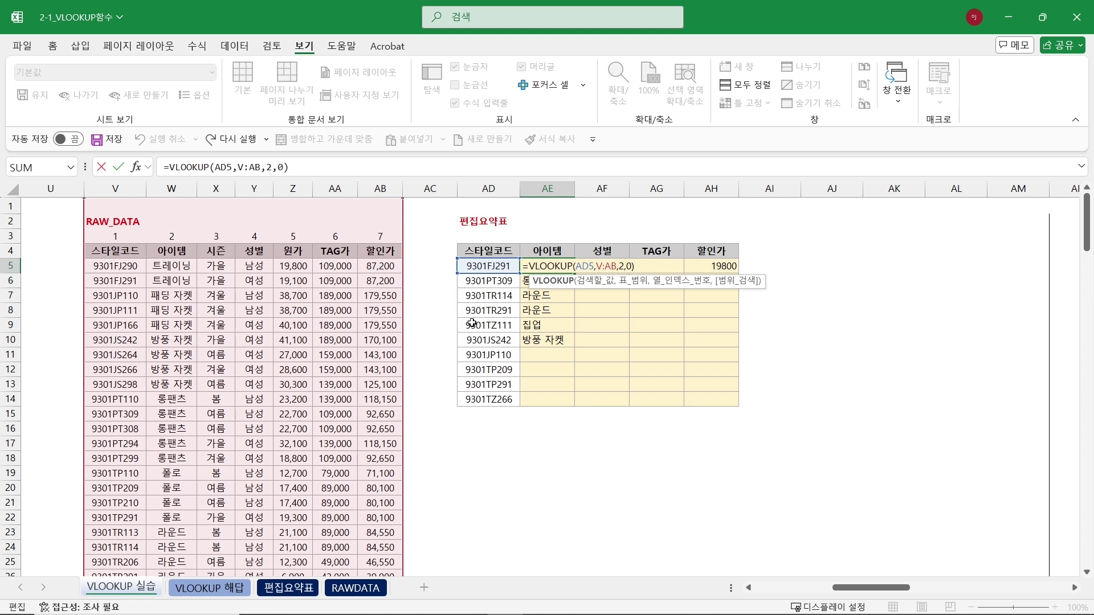
key(Return)
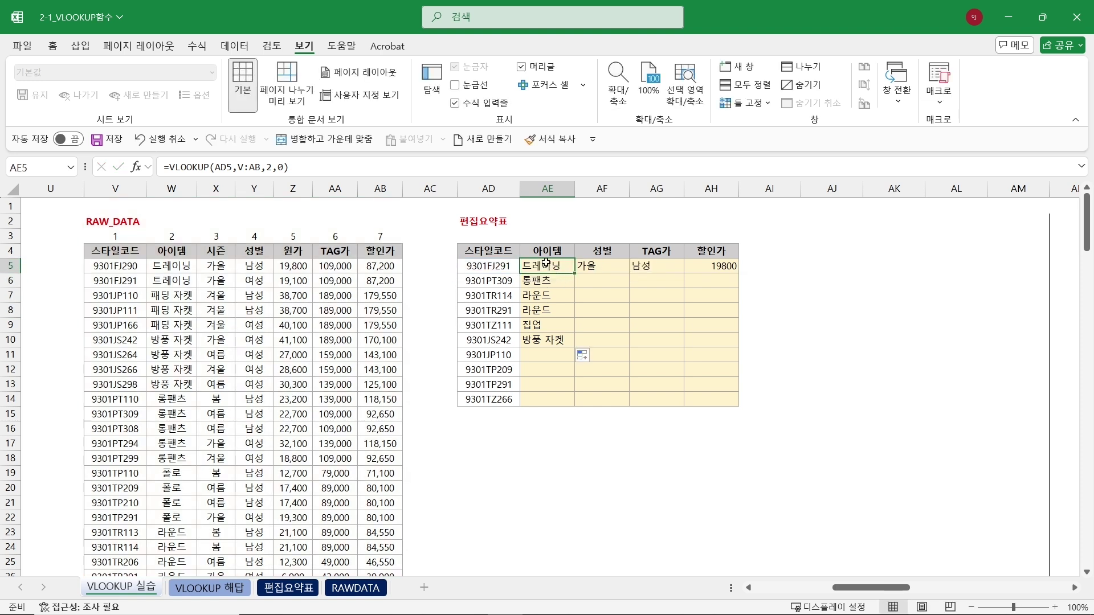
Clear AE5:AH10 and begin a new VLOOKUP formula in AE5 with the column-locked lookup value $AD5
drag(548, 266, 706, 344)
key(Delete)
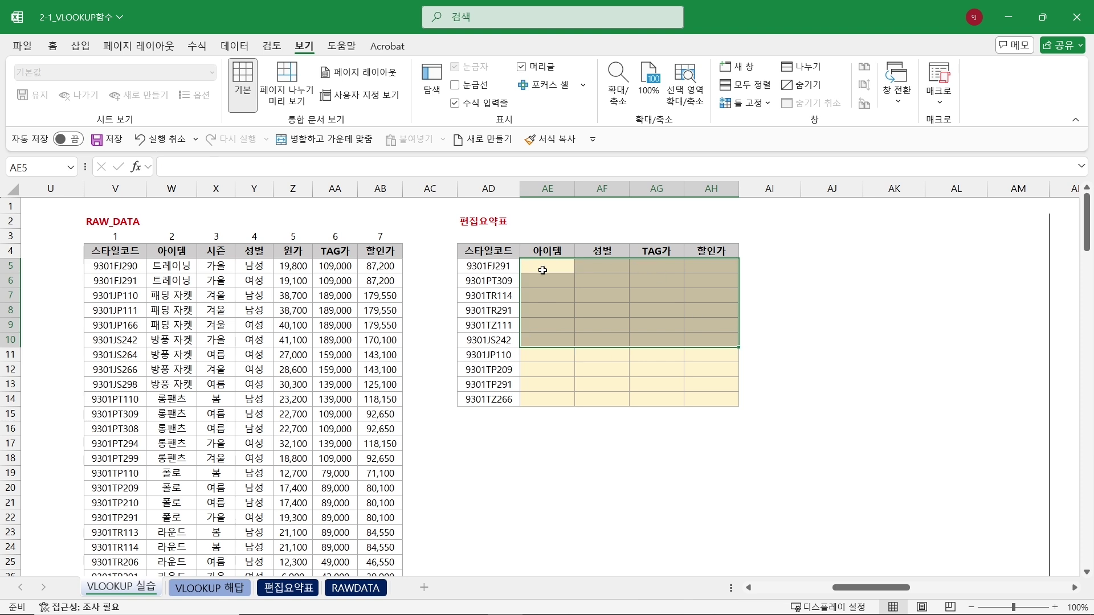
click(549, 266)
text(=VL)
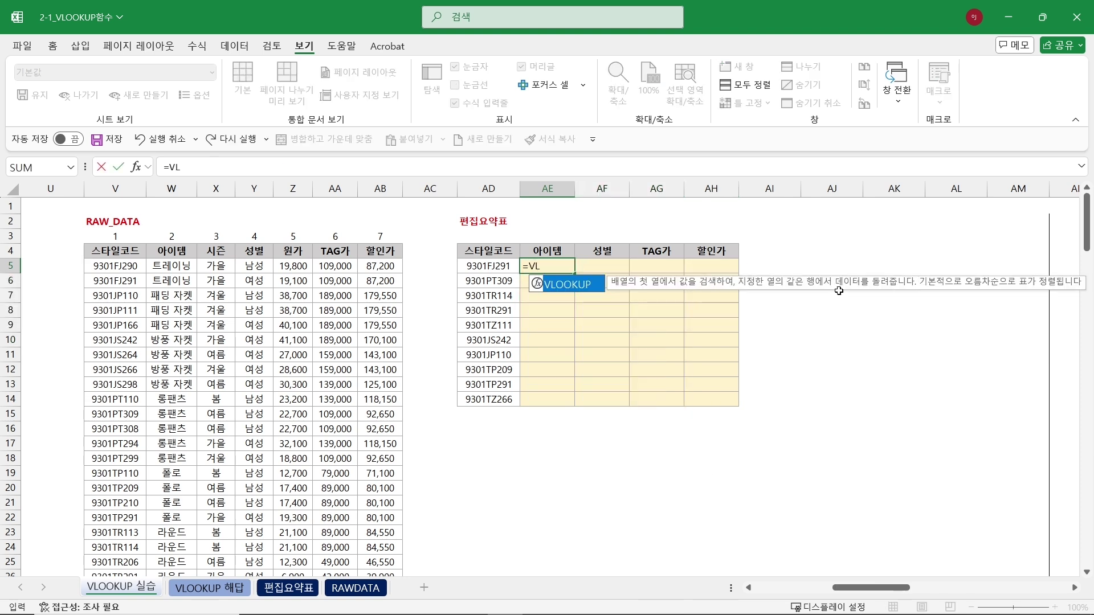
key(Tab)
click(502, 264)
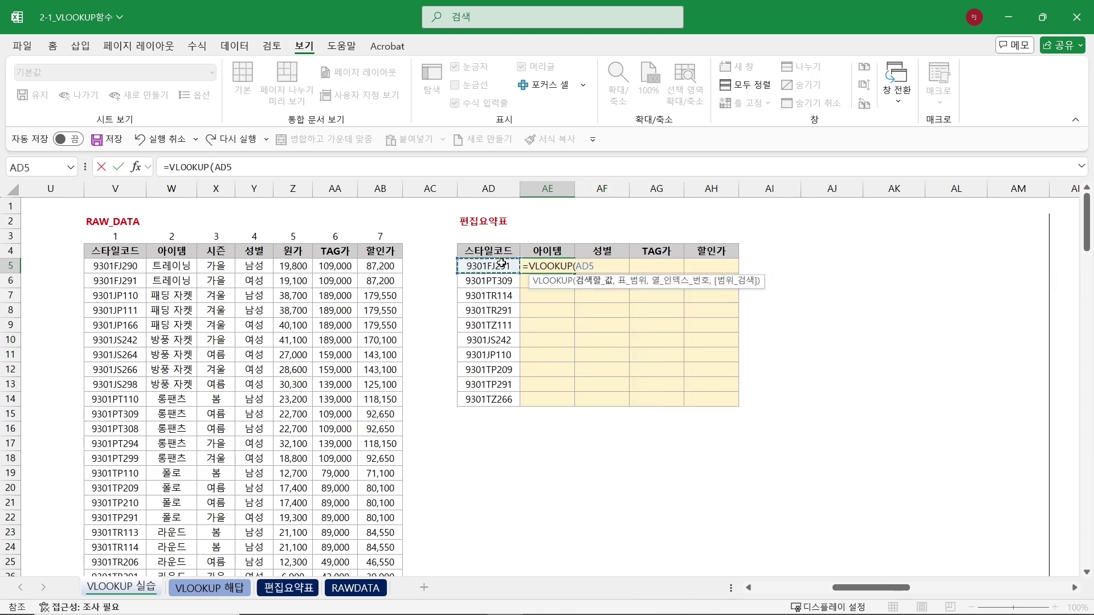
key(F4)
key(F4)
key(F4)
text(,)
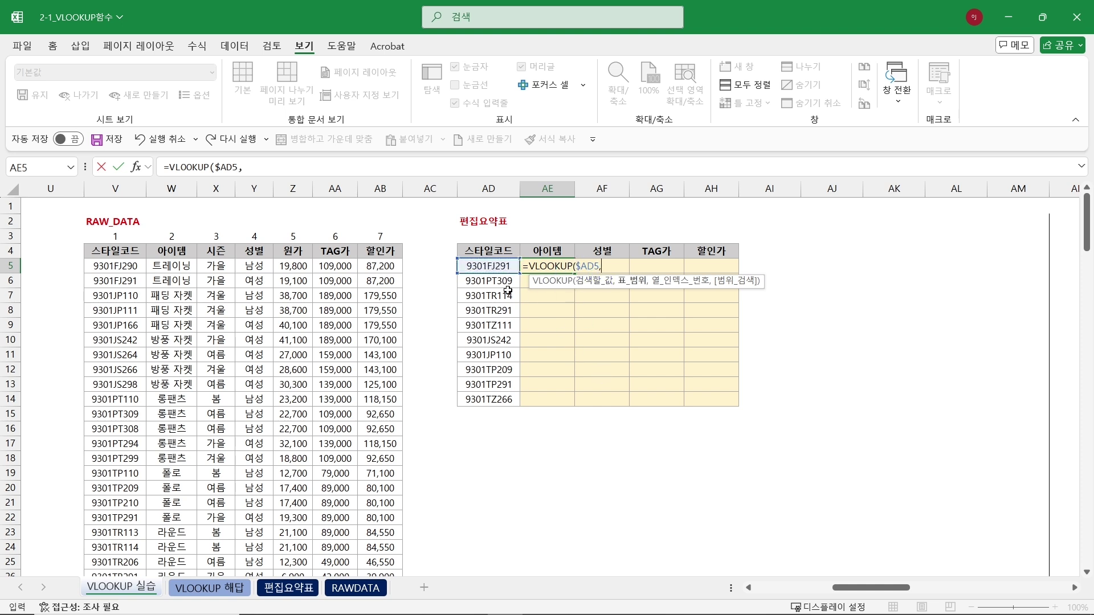
Complete the AE5 VLOOKUP with the locked table range $V:$AB, column index 2 and exact match 0
drag(110, 188, 362, 214)
key(F4)
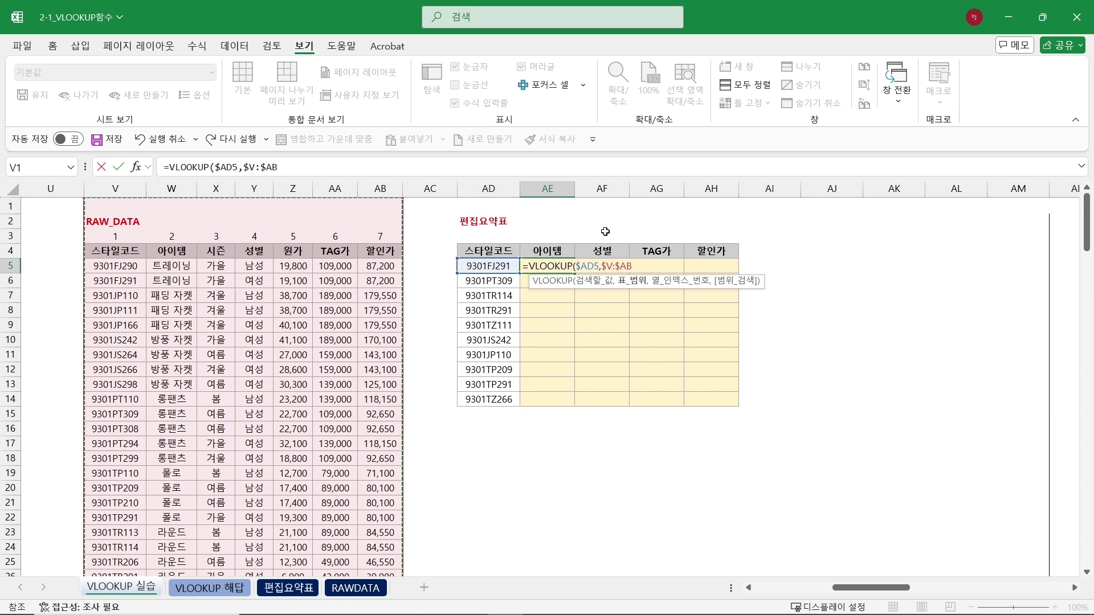
text(,)
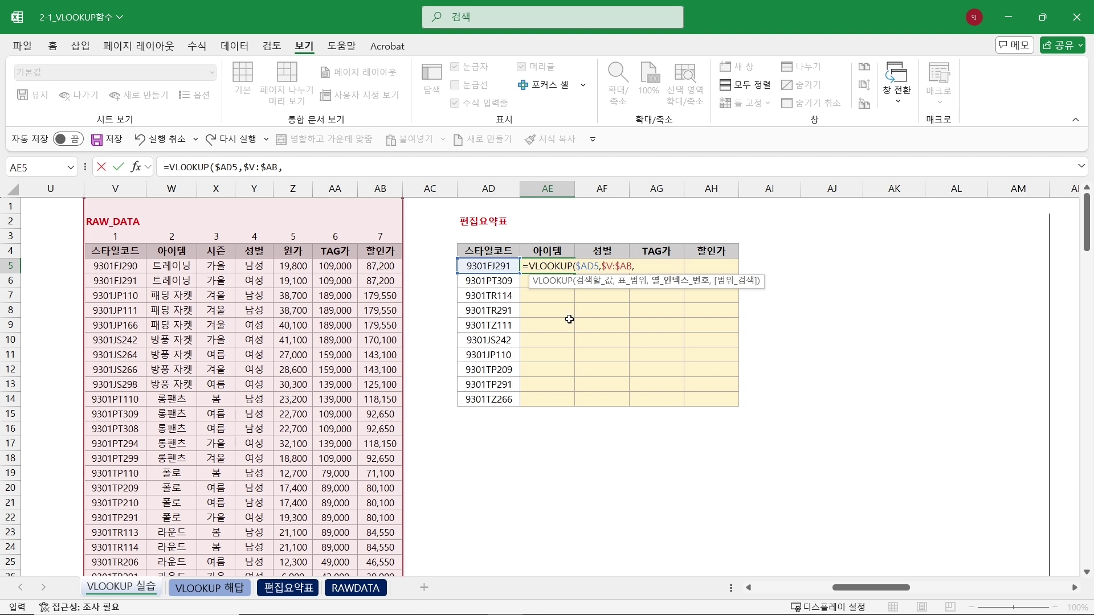
text(2,0))
key(Return)
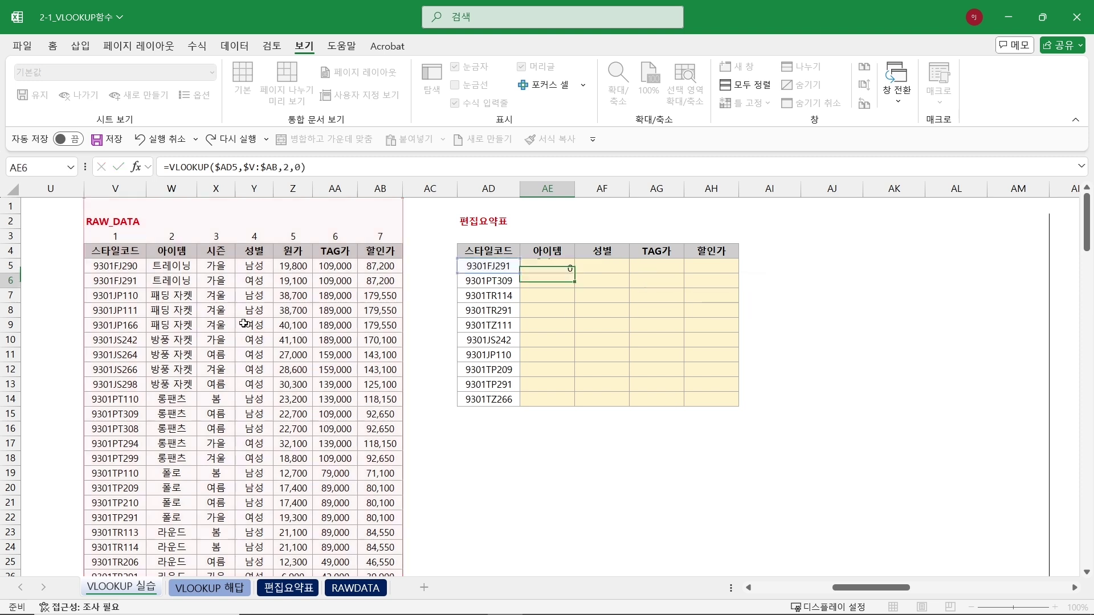
Copy the locked-reference formula from AE5 across to AF5:AH5 and check the references in AE5:AG5
click(564, 268)
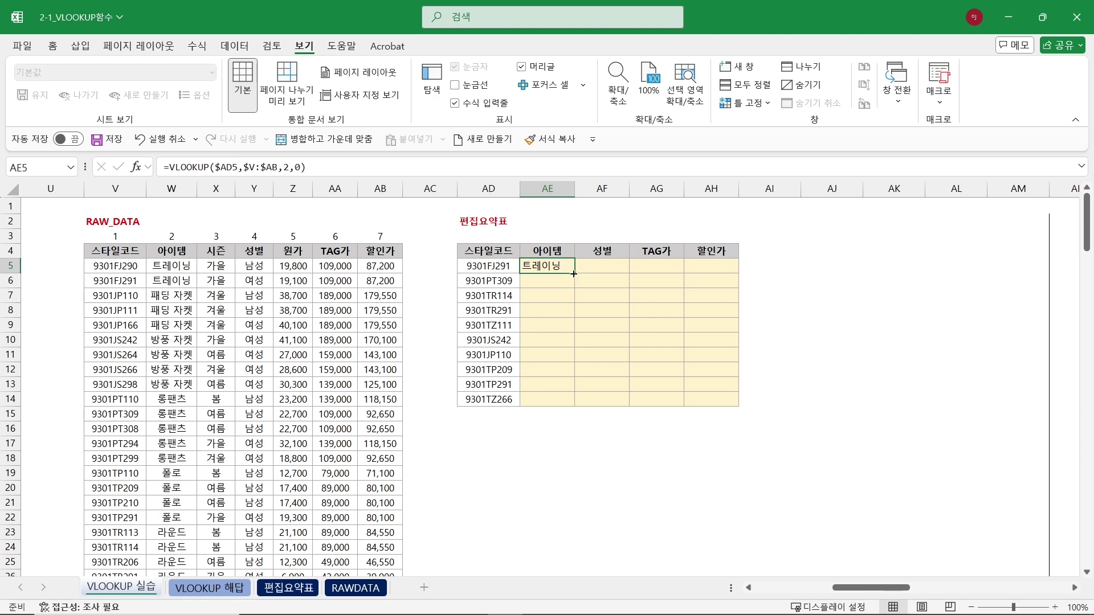
drag(573, 274, 723, 270)
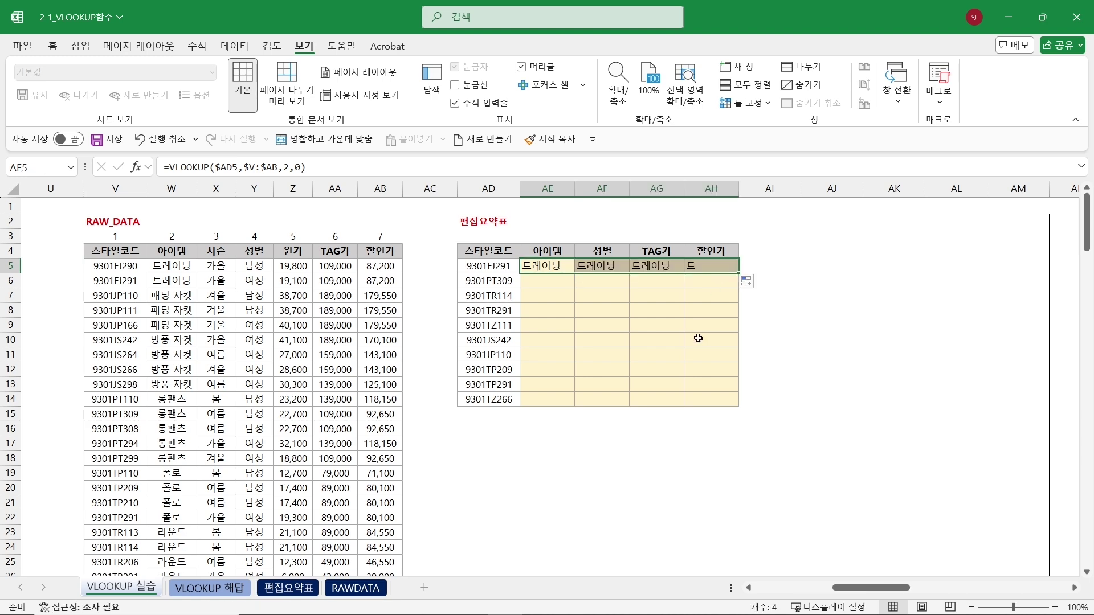
double_click(552, 266)
key(Escape)
double_click(598, 267)
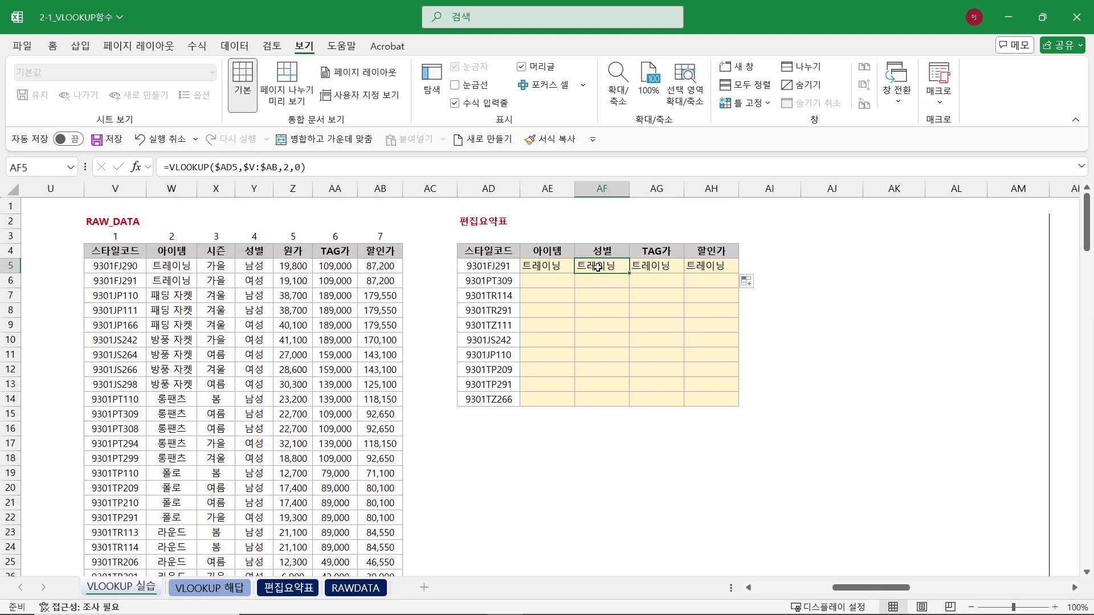
key(Escape)
double_click(652, 267)
key(Escape)
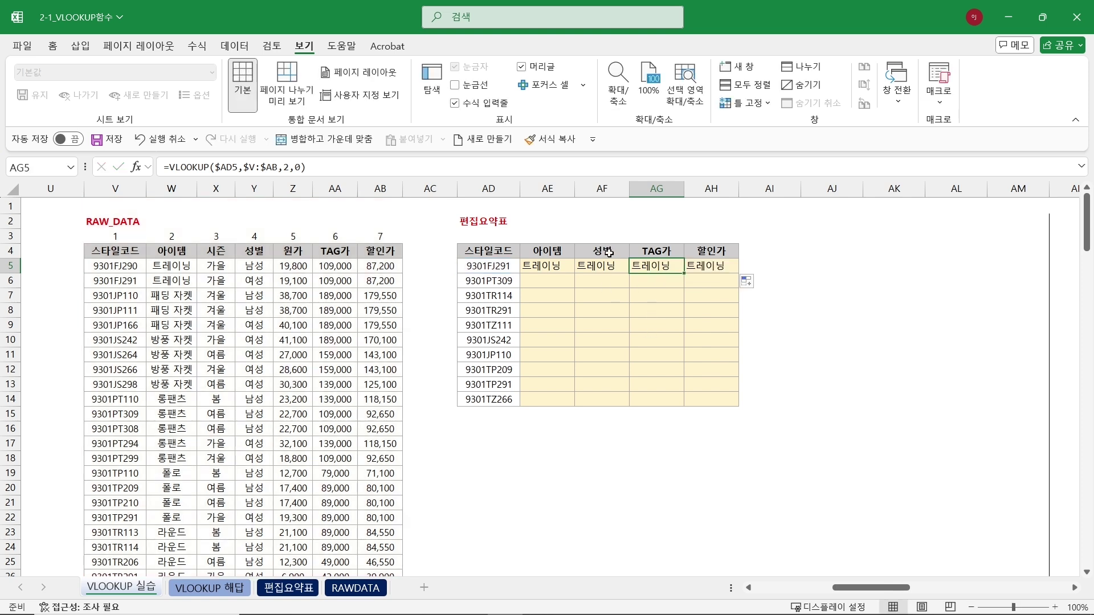
Check the column numbers above the RAW_DATA headers and set the column index in the 성별 formula in AF5 to 4
click(599, 267)
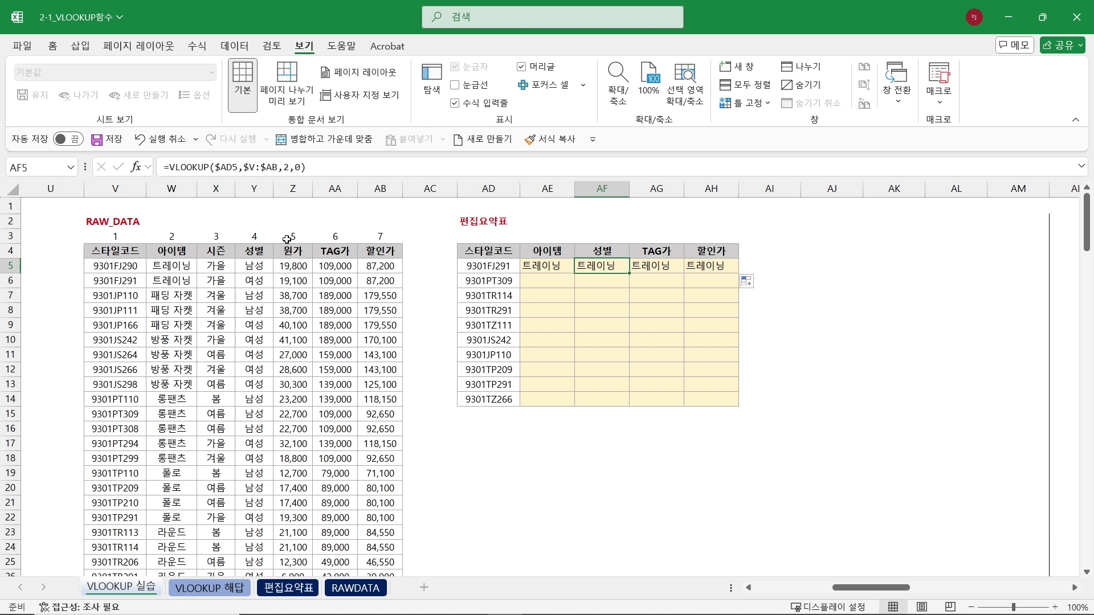
drag(113, 238, 376, 236)
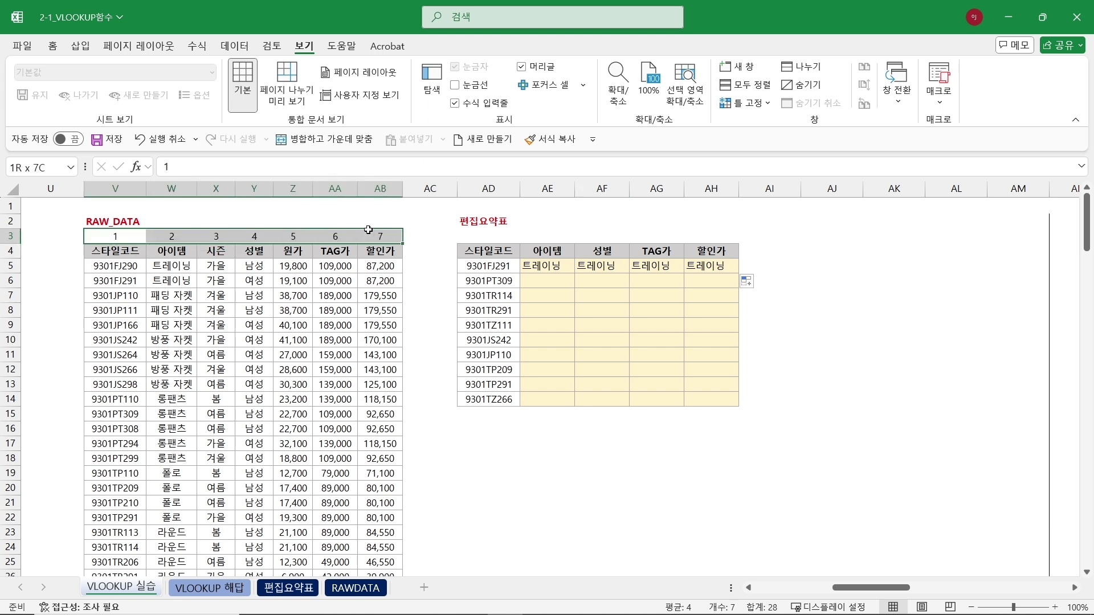
click(596, 267)
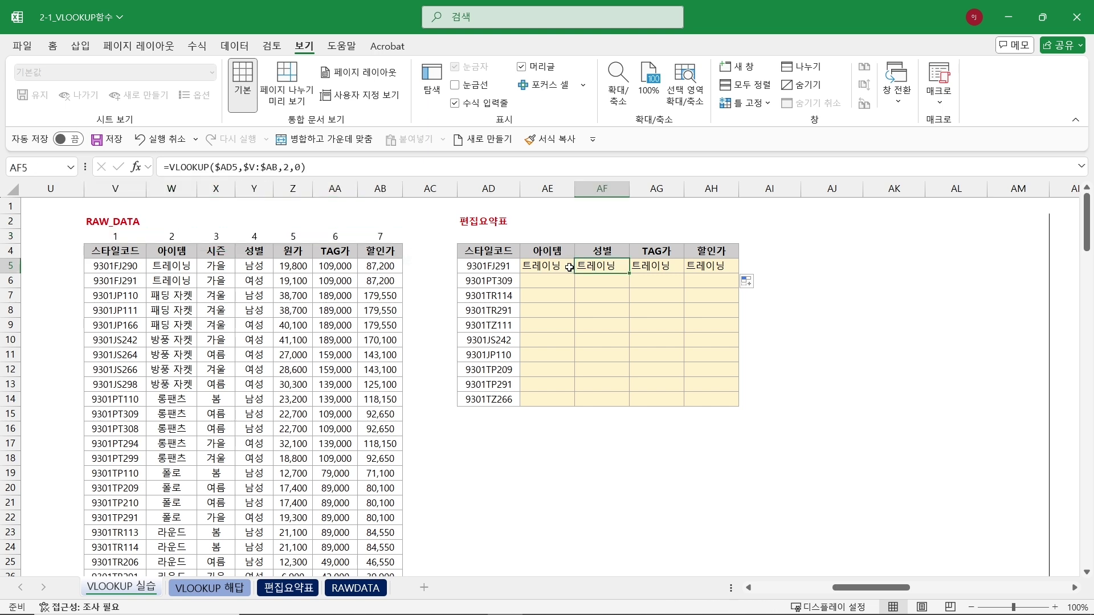
click(289, 169)
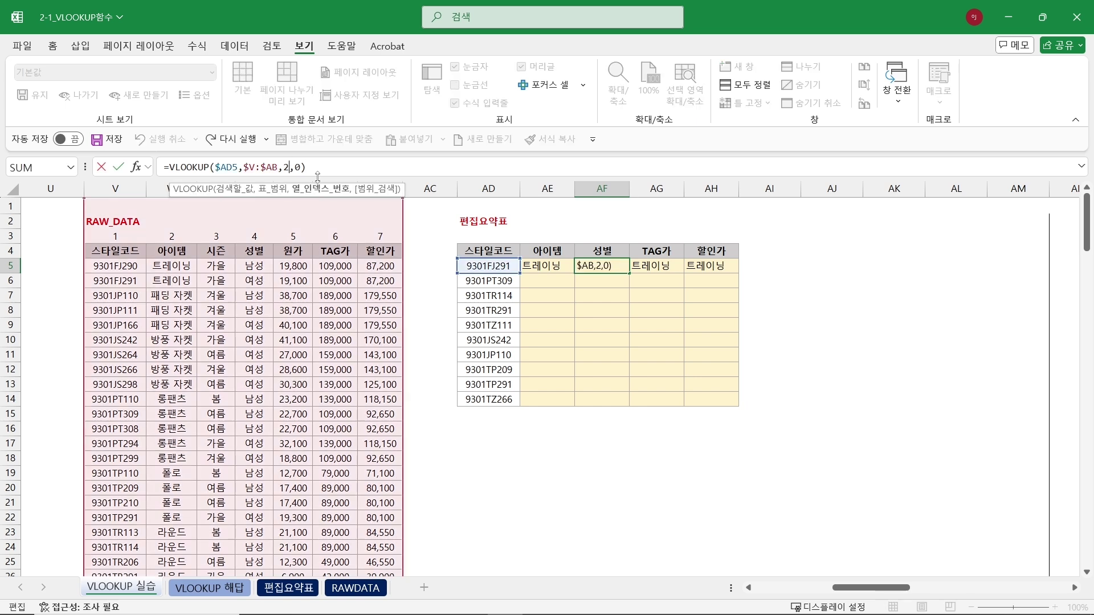
key(BackSpace)
text(4)
key(Return)
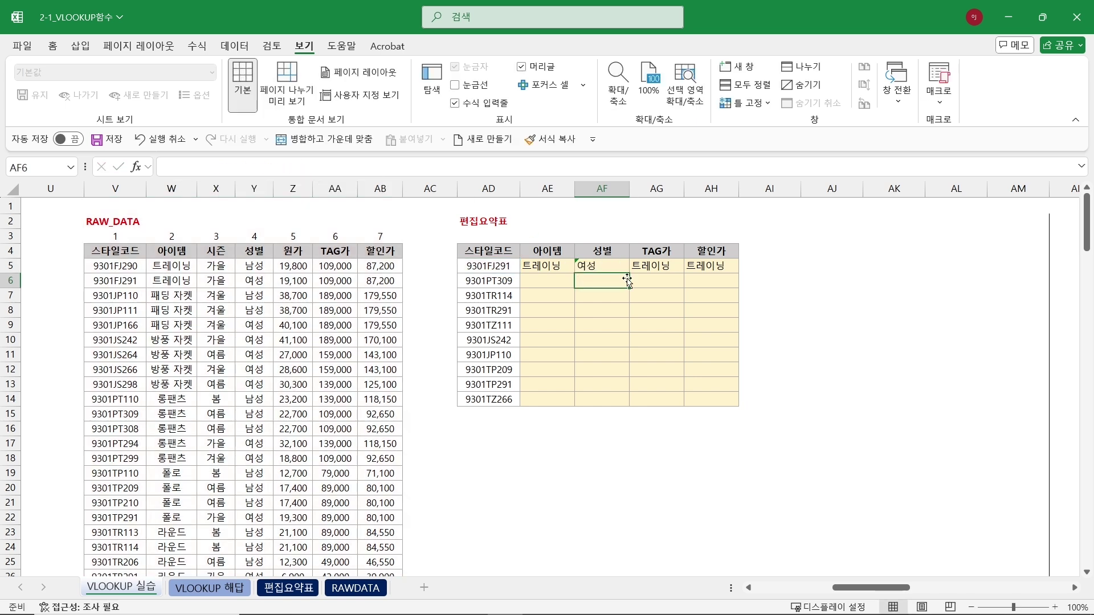
Set the column index in the TAG가 formula in AG5 to 6
click(657, 263)
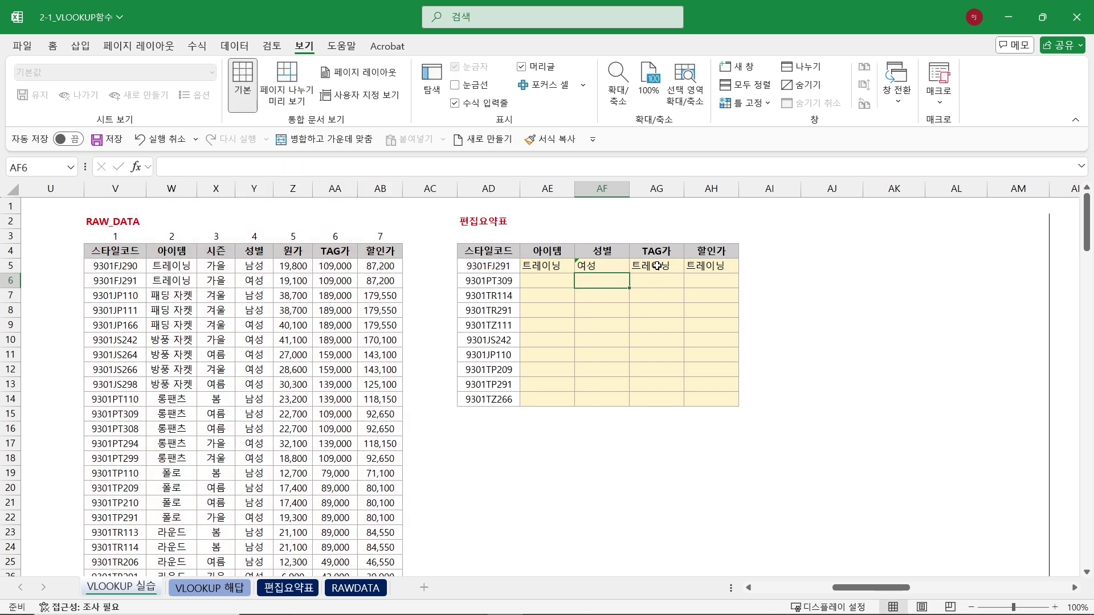
click(291, 169)
key(BackSpace)
text(6)
key(Return)
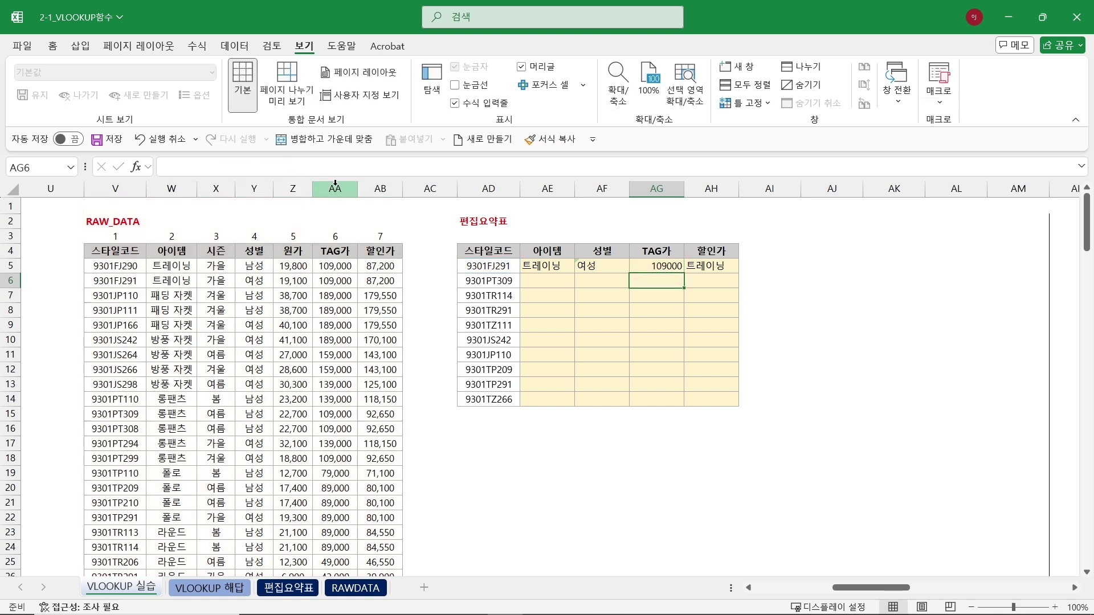
Set the column index in the 할인가 formula in AH5 to 7 and fill the AE5:AH5 formulas down to row 14
click(710, 267)
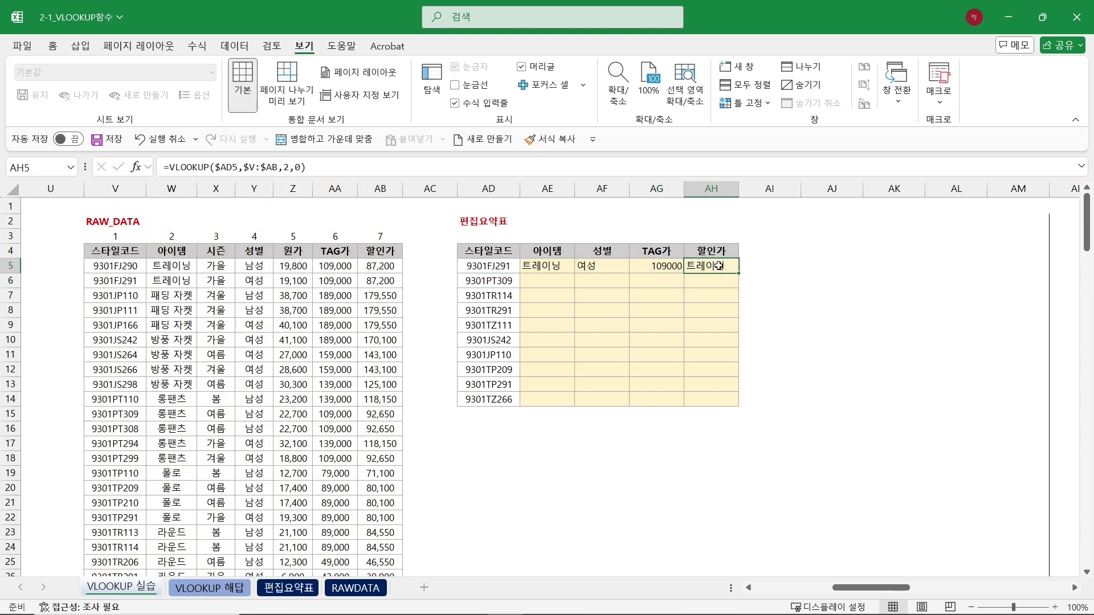
click(286, 169)
key(Delete)
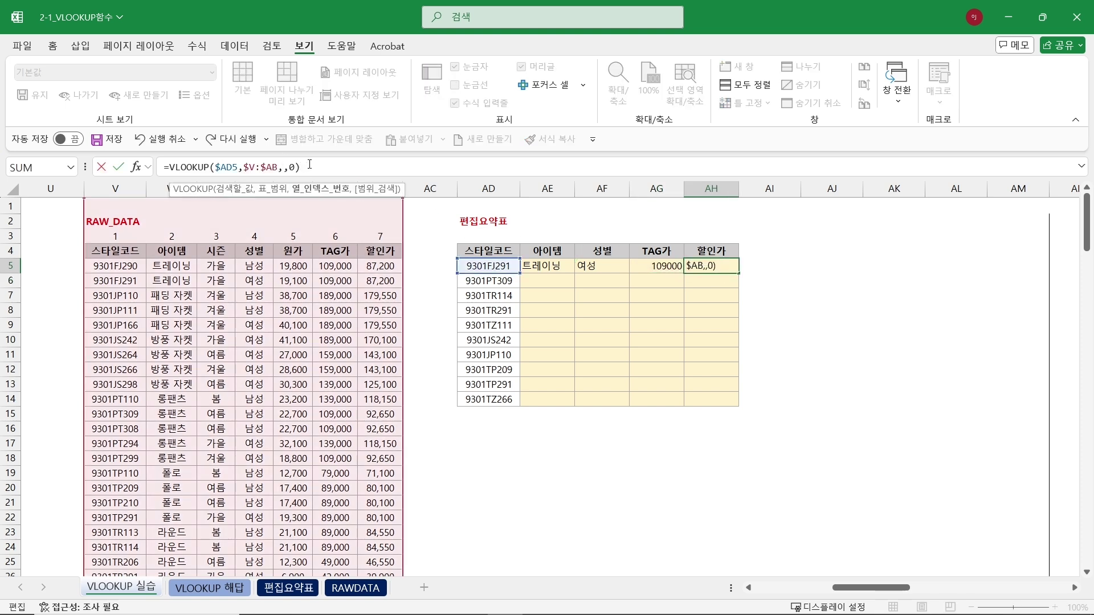
text(7)
key(Return)
drag(562, 265, 750, 403)
click(890, 295)
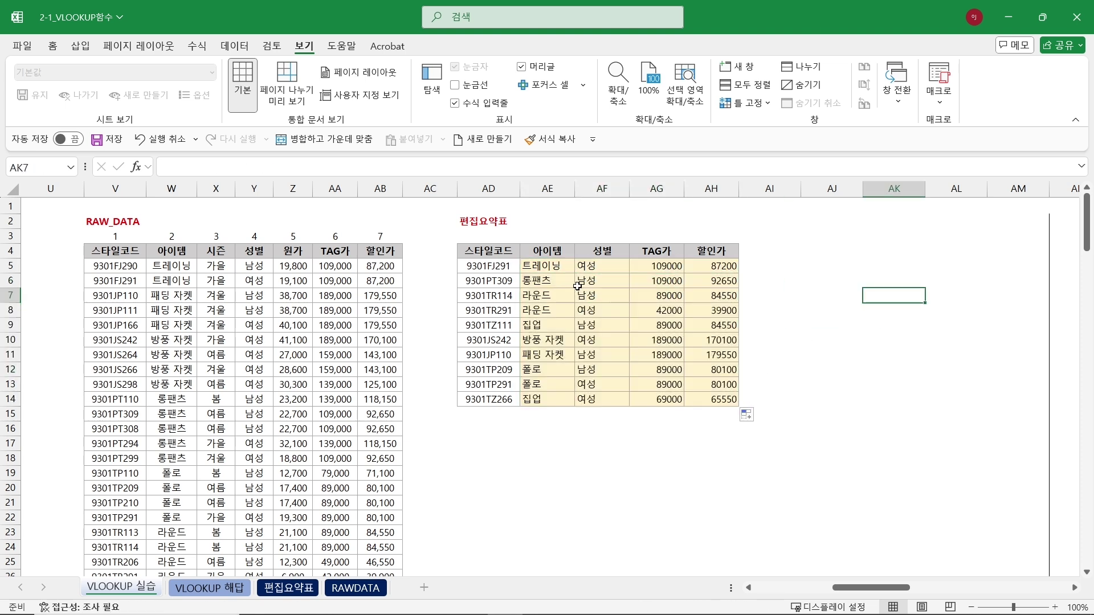
Check the VLOOKUP references in the filled cells AE5, AG7 and AH10
click(551, 264)
double_click(551, 264)
key(Escape)
double_click(655, 295)
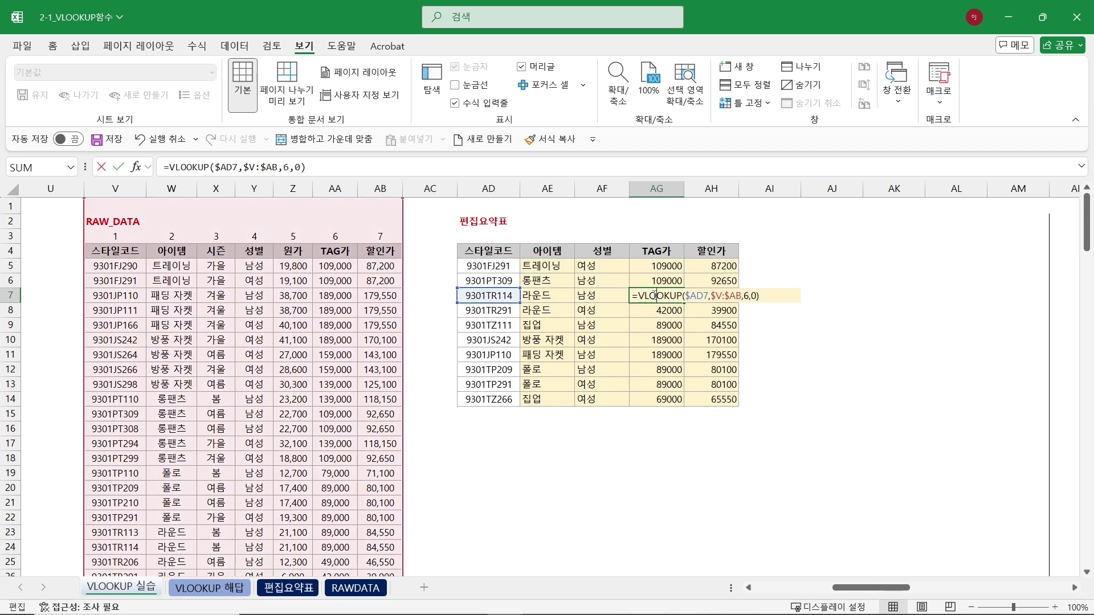
key(Escape)
double_click(698, 340)
key(Escape)
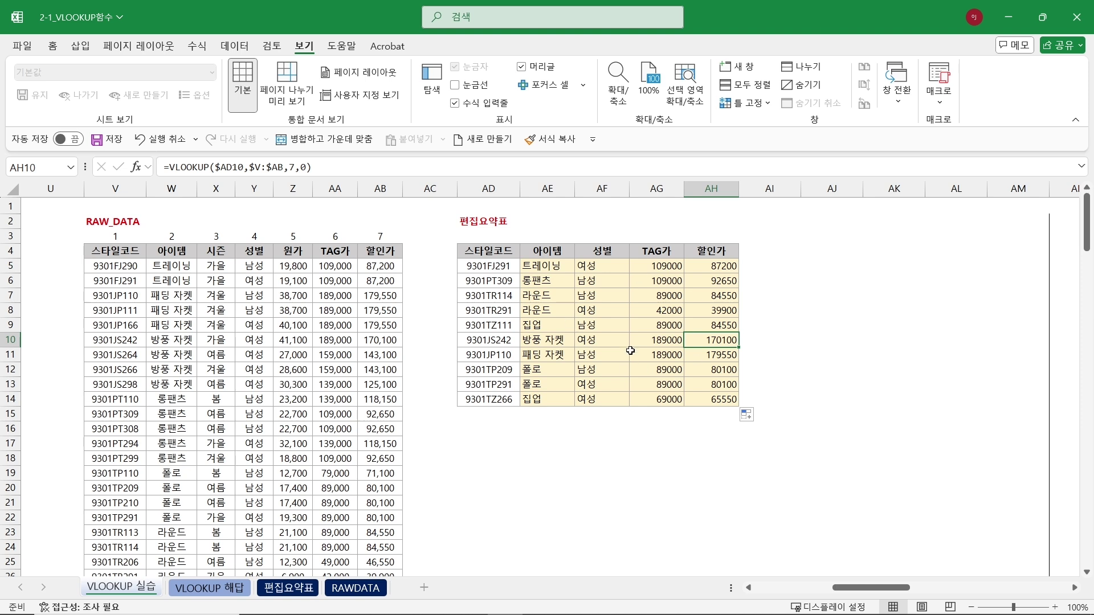
Clear the VLOOKUP formulas from AE5:AH14 in the 편집요약표 table
drag(551, 266, 740, 400)
key(Delete)
click(872, 365)
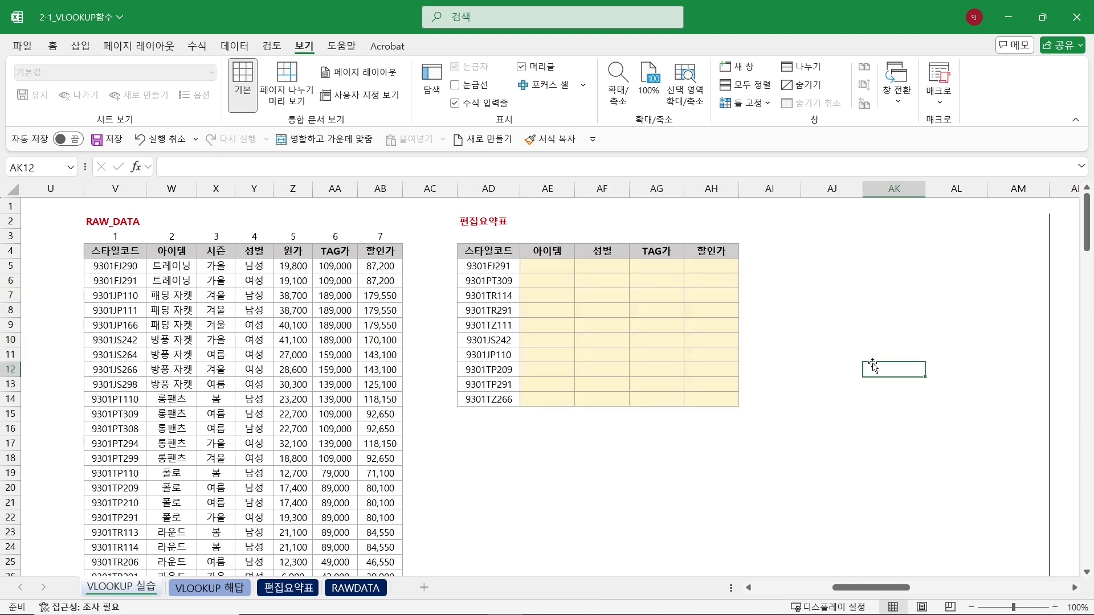
Link AE3 above 아이템 to the RAW_DATA column number in W3, and AF3 above 성별 to Y3
drag(132, 236, 391, 235)
drag(530, 234, 731, 240)
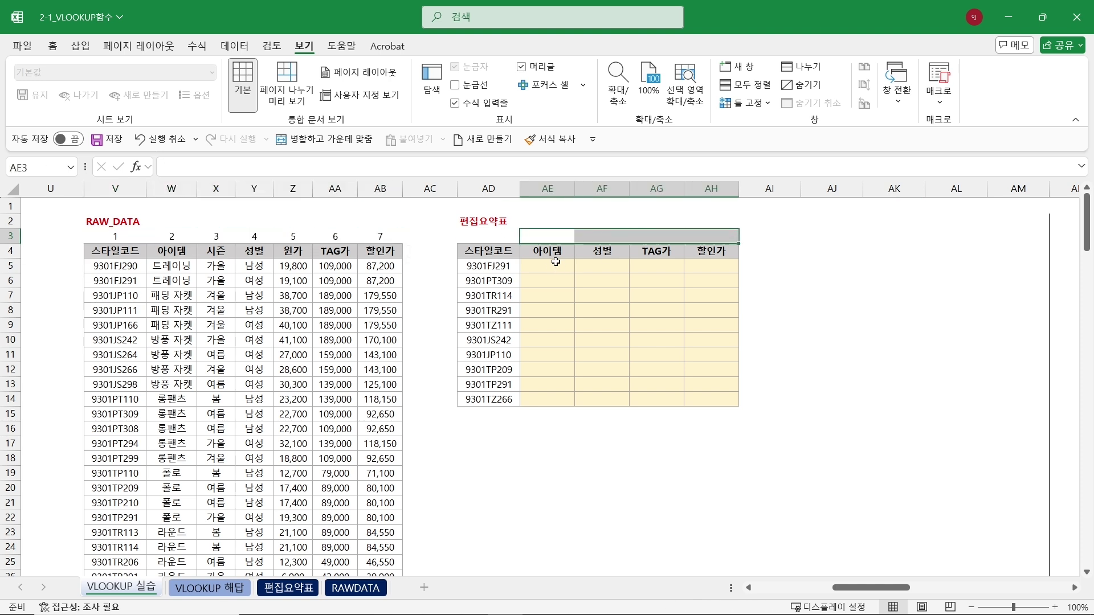
drag(553, 253, 703, 253)
click(540, 240)
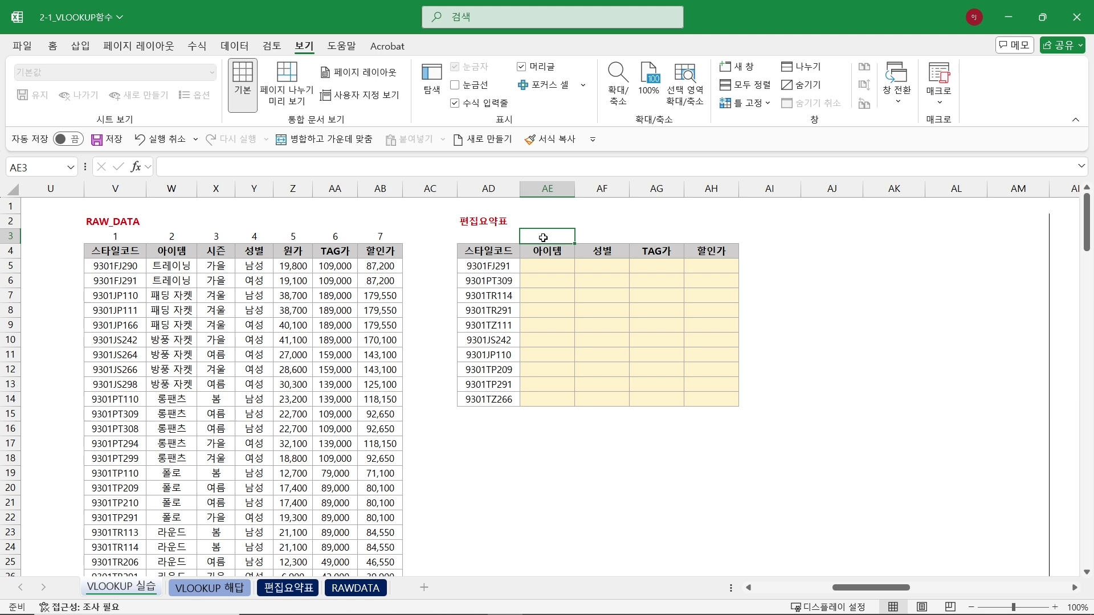
text(=)
click(171, 241)
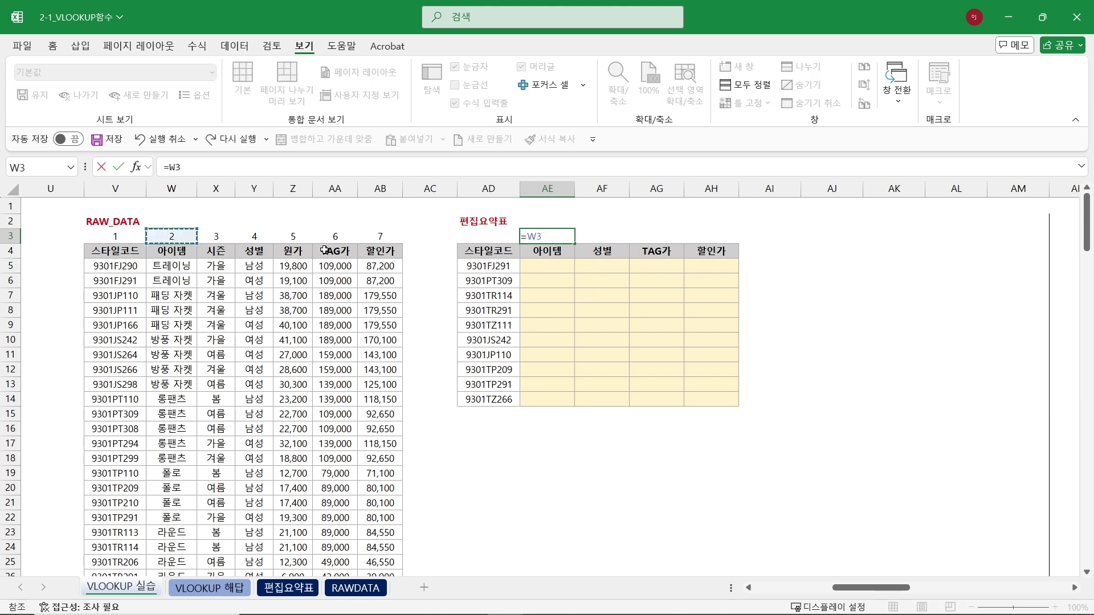
key(Return)
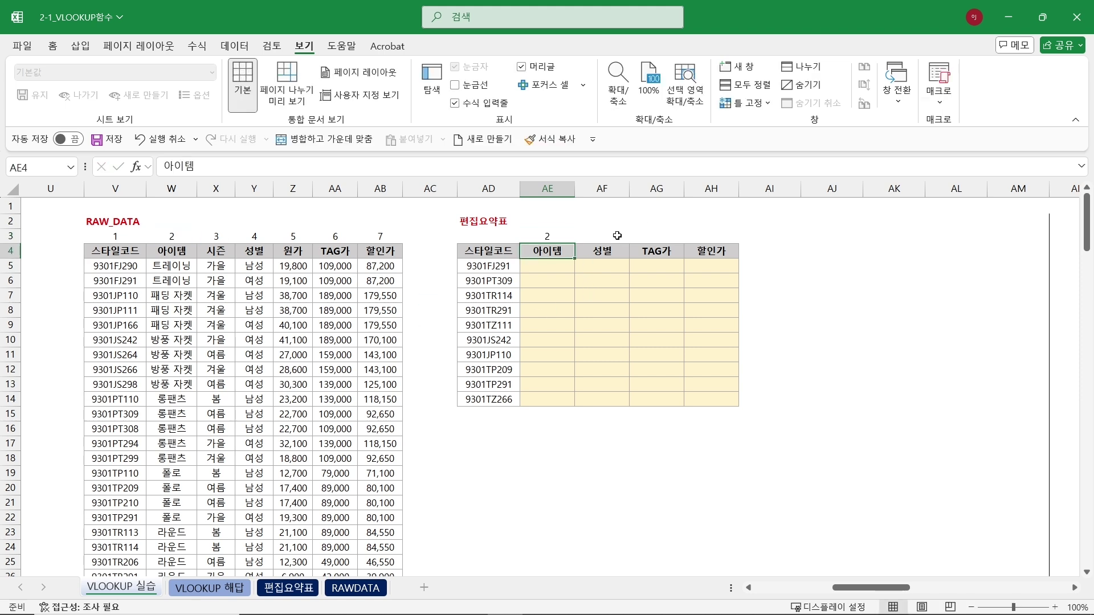
click(557, 236)
text(=)
click(252, 236)
key(Return)
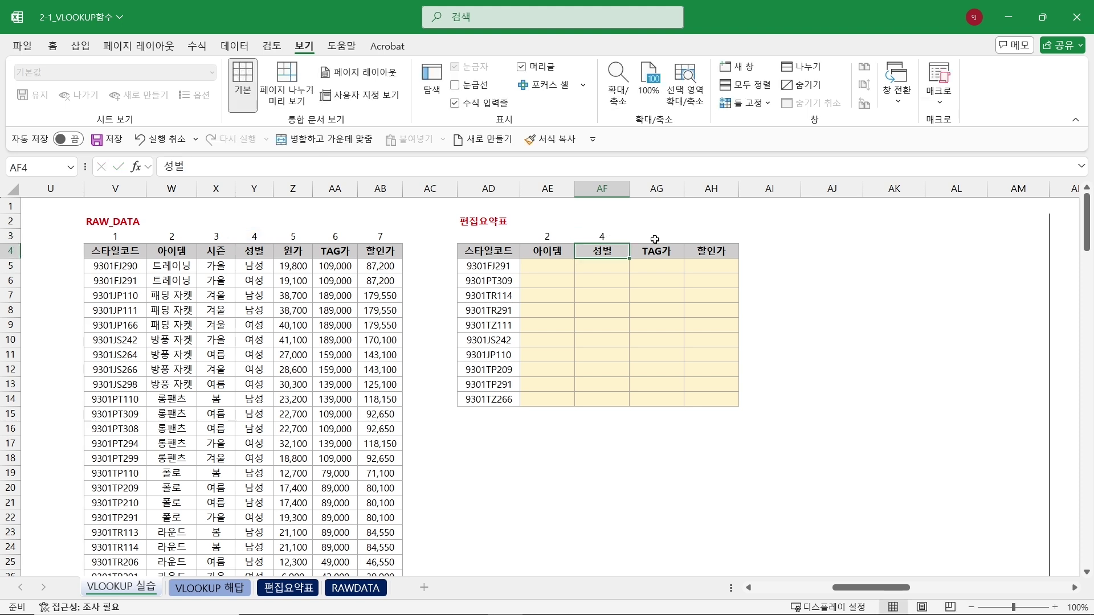
Link AG3 above TAG가 to the RAW_DATA column number in AA3, and AH3 above 할인가 to AB3
click(656, 236)
text(=)
click(335, 236)
key(Return)
click(712, 236)
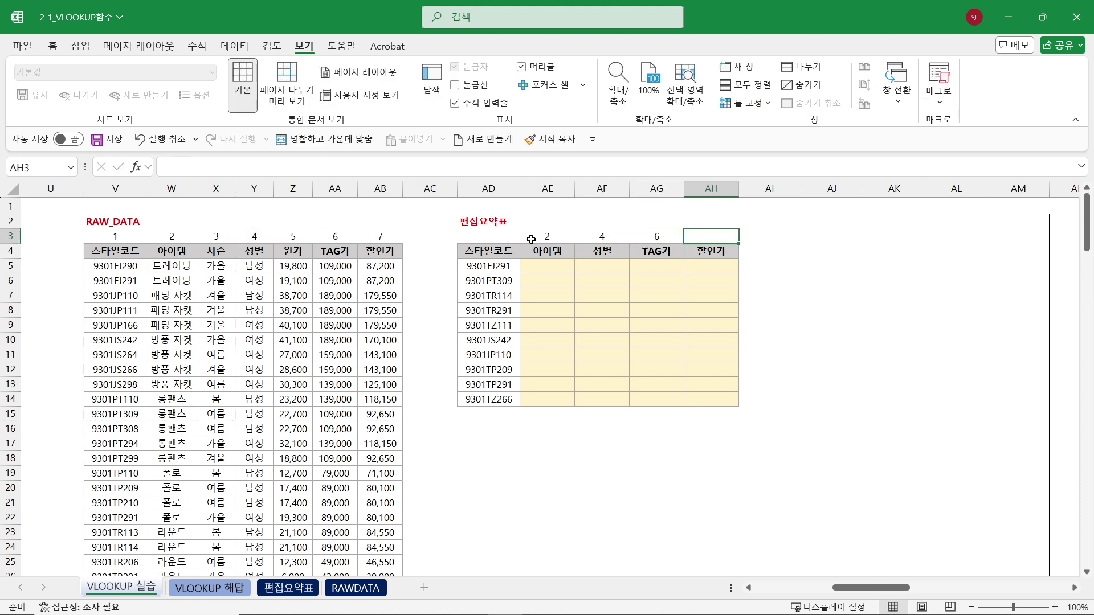
text(=)
click(380, 236)
key(Return)
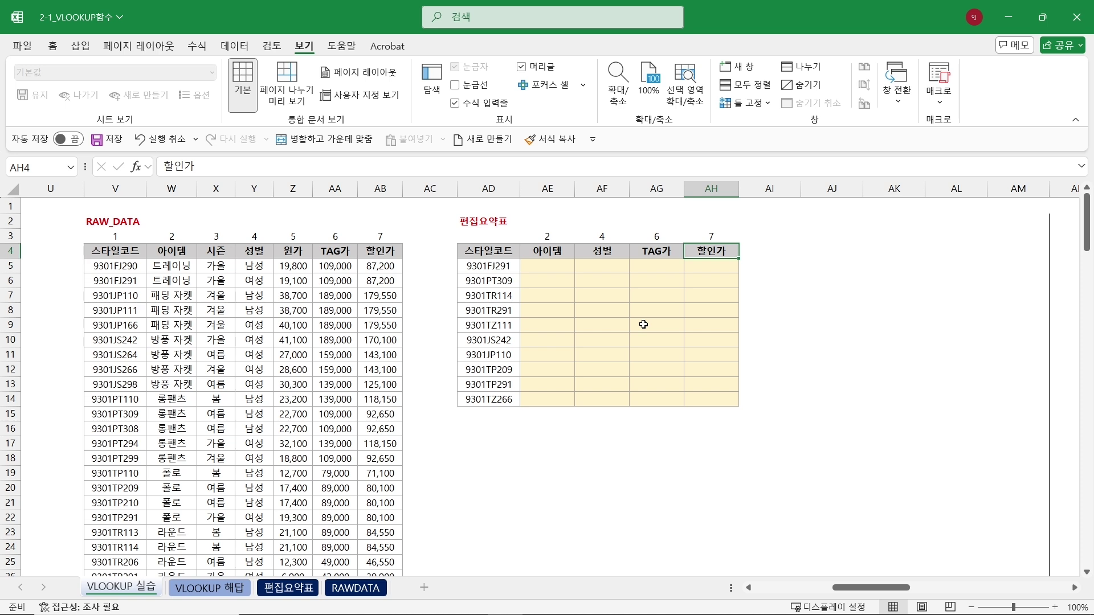
Start a VLOOKUP in AE5 with the column-locked lookup value $AD5 and the locked table range $V:$AB
click(547, 268)
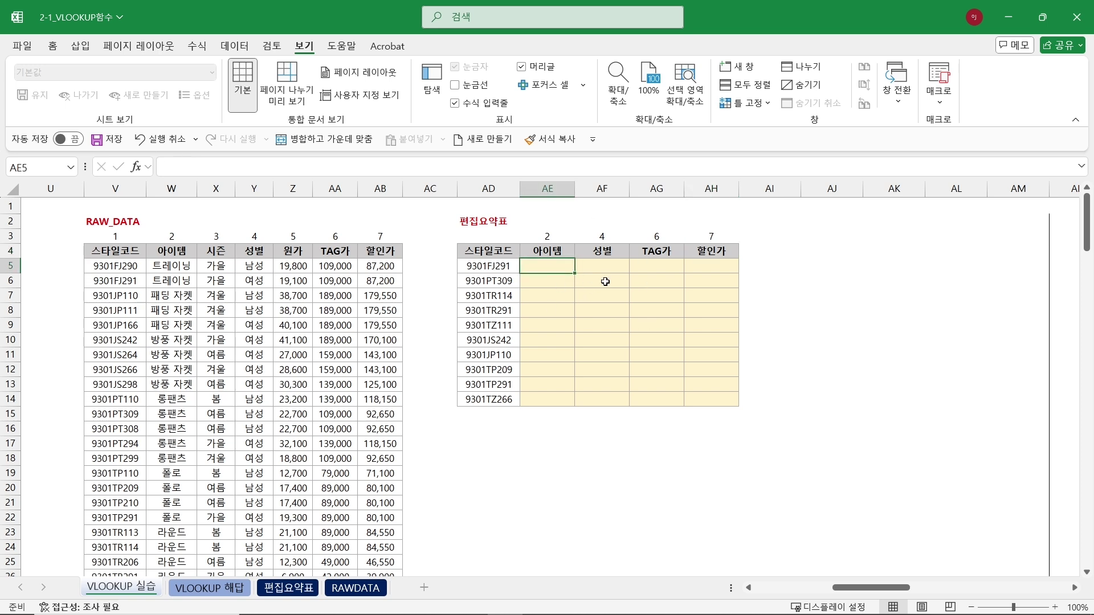
text(=VL)
key(Tab)
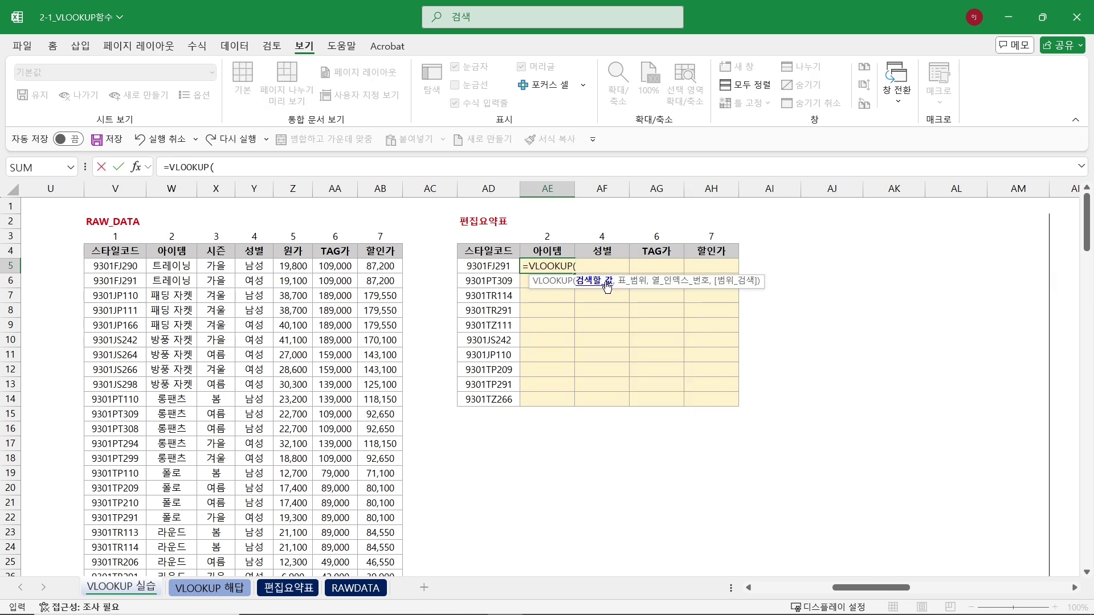
click(489, 265)
key(F4)
key(F4)
key(F4)
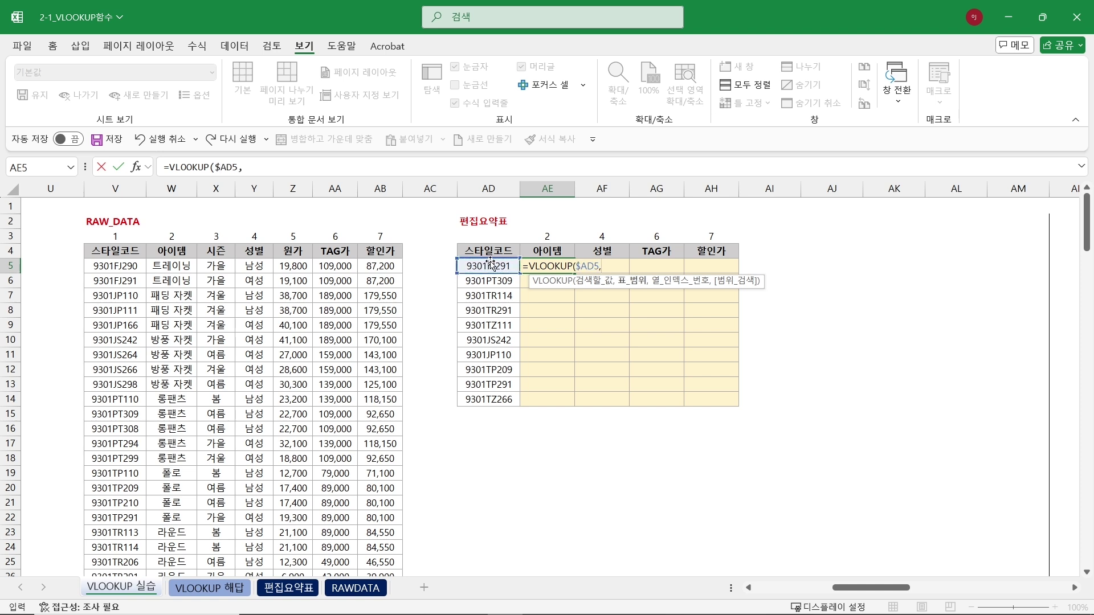
drag(117, 196, 386, 201)
key(F4)
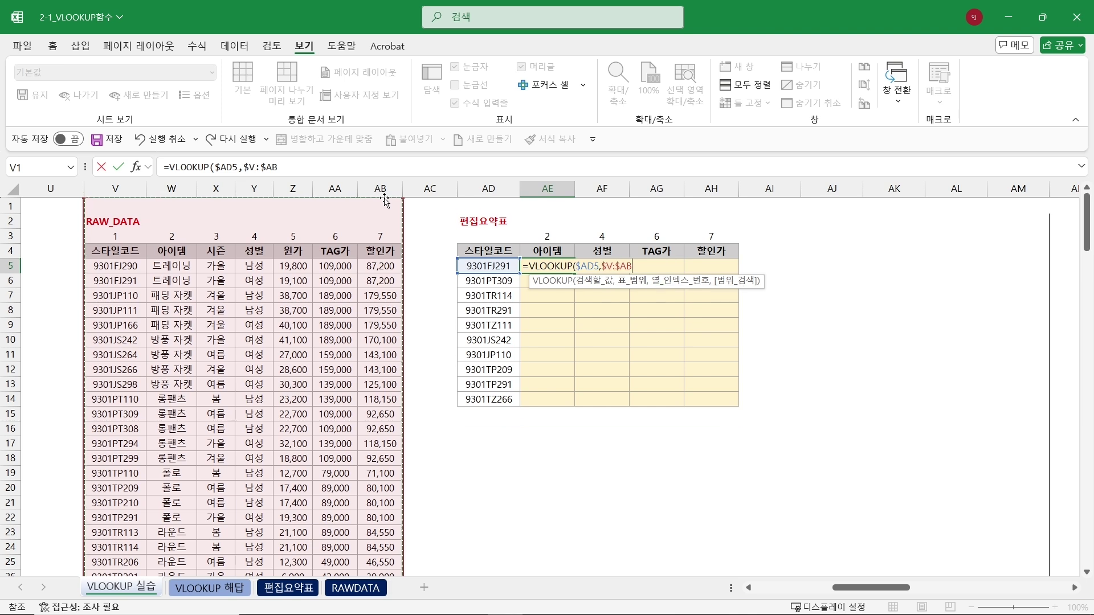
text(,)
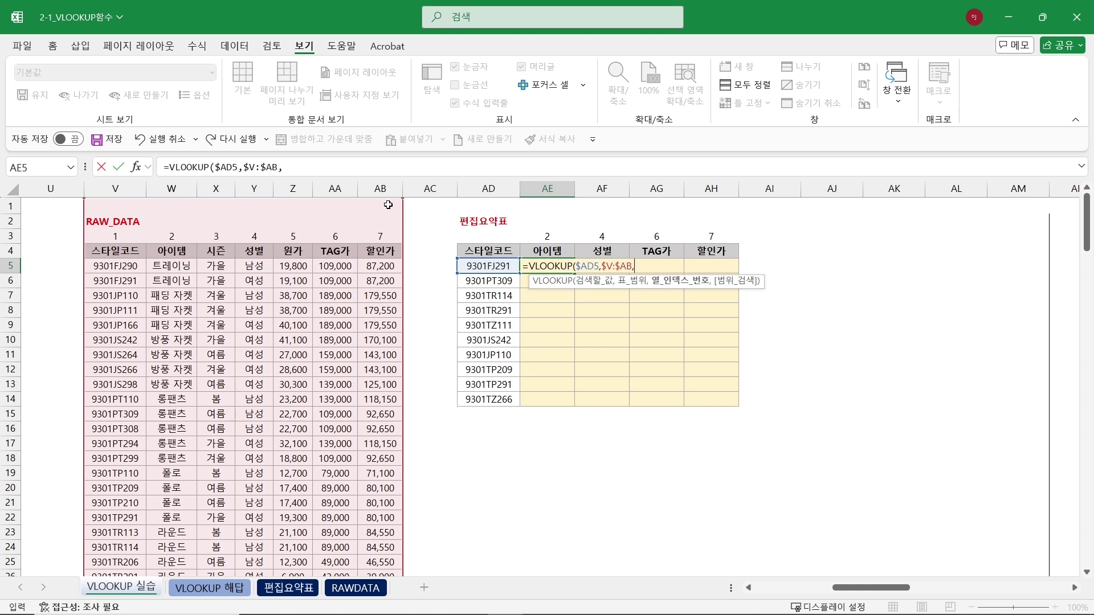
Complete the AE5 VLOOKUP with the row-locked reference AE$3 as column index and exact match 0
click(550, 239)
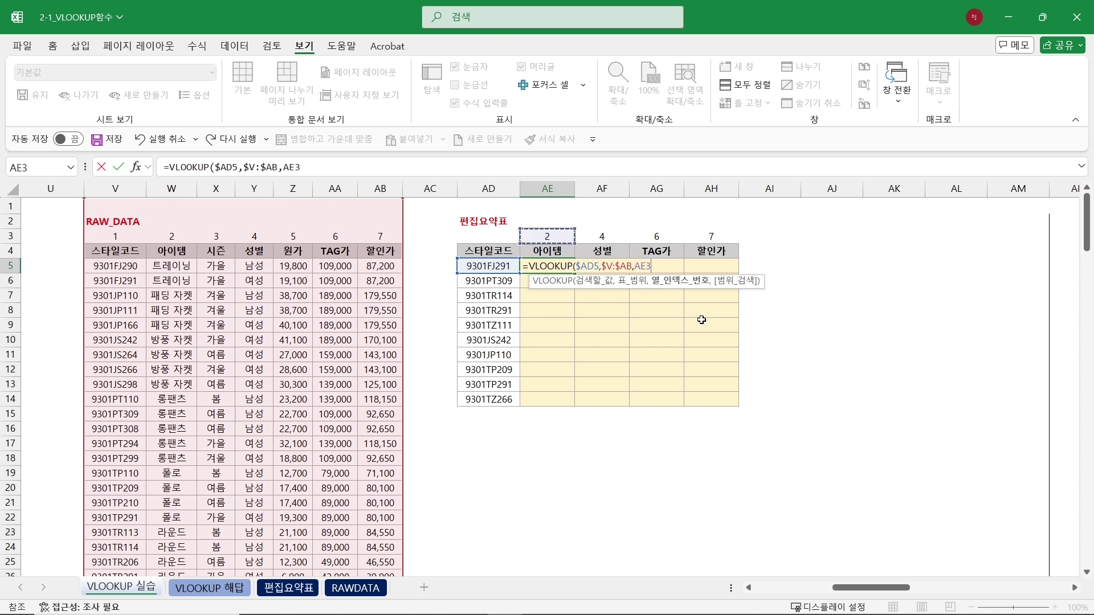
key(F4)
key(F4)
text(,)
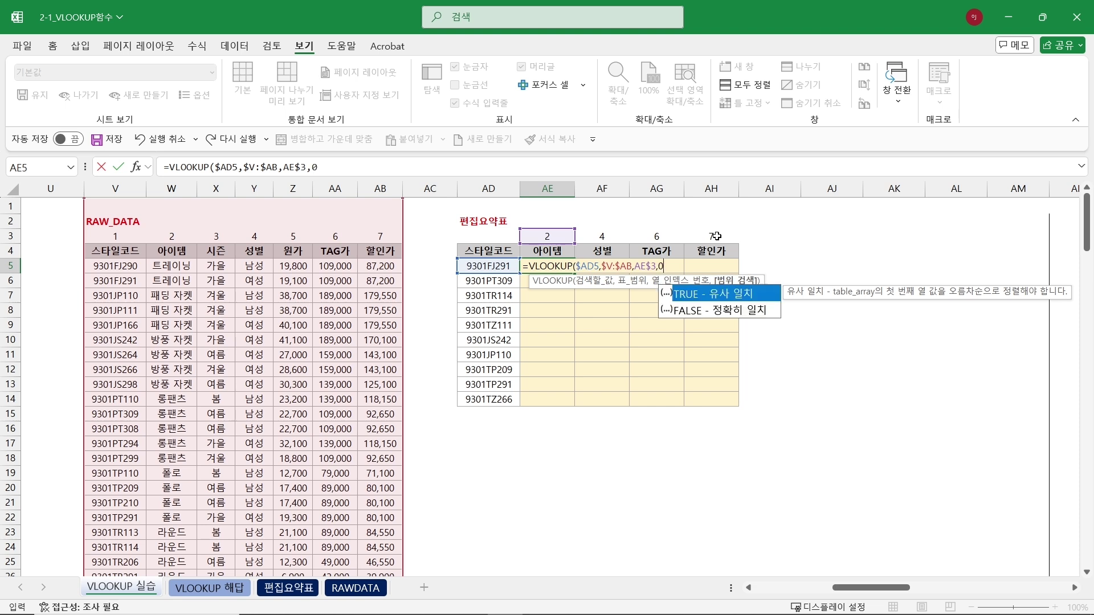
text(0))
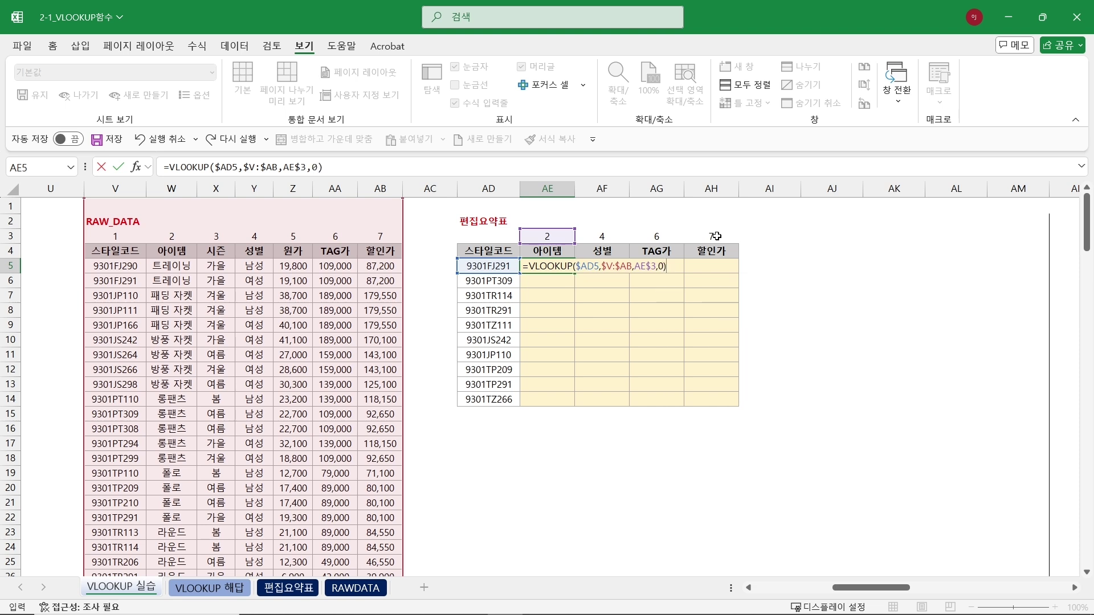
key(Return)
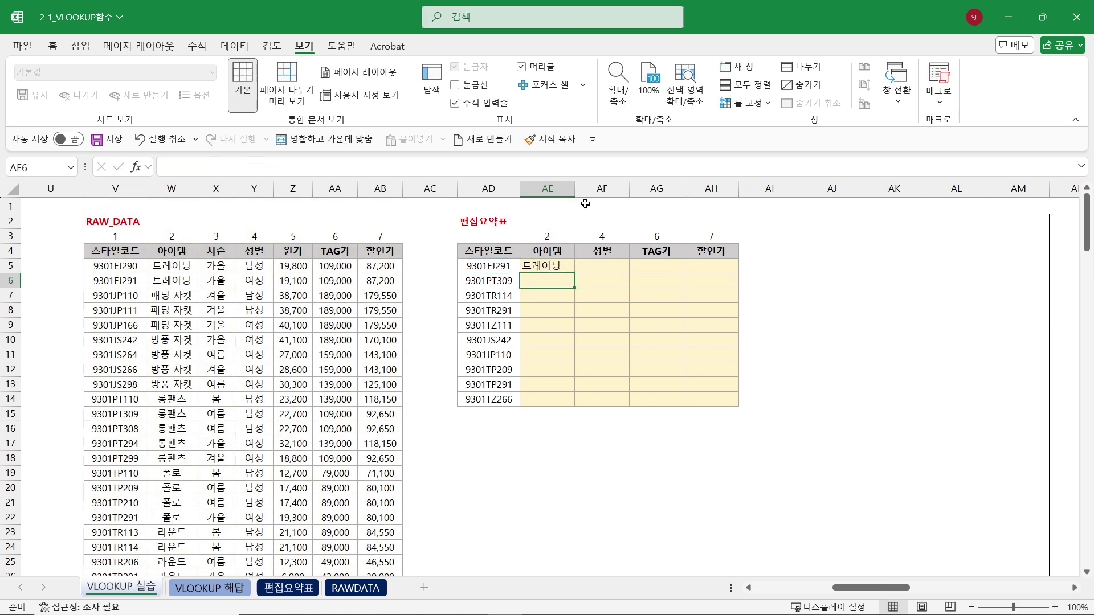
Fill the AE5 VLOOKUP formula across and down the table to AH14
click(569, 266)
drag(575, 274, 738, 410)
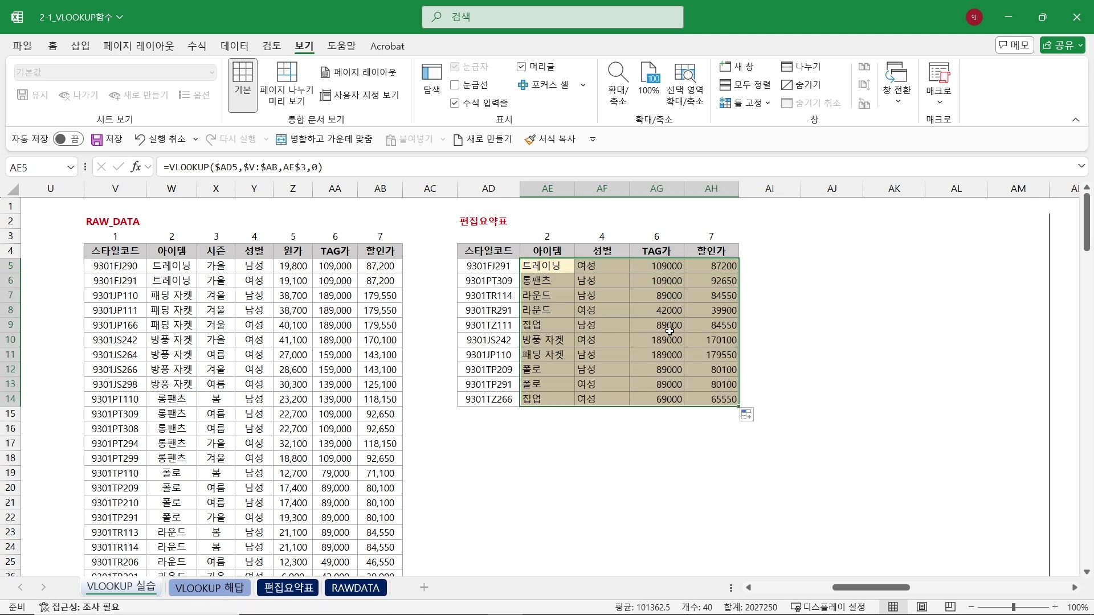
click(878, 325)
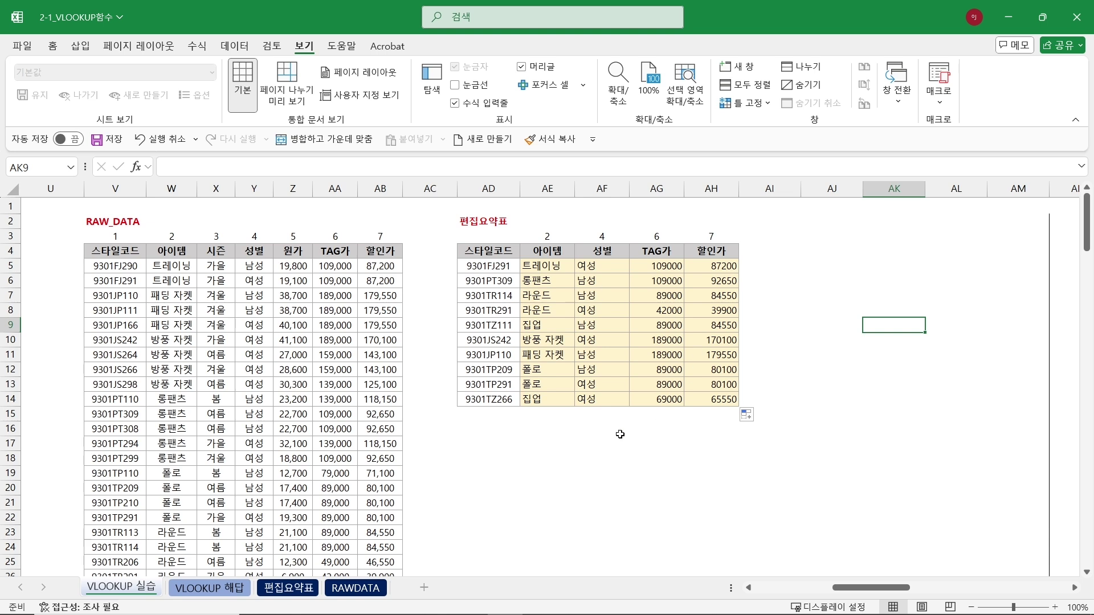
Hide the helper column numbers in AE3:AH3 by setting their font color to white
drag(547, 236, 725, 236)
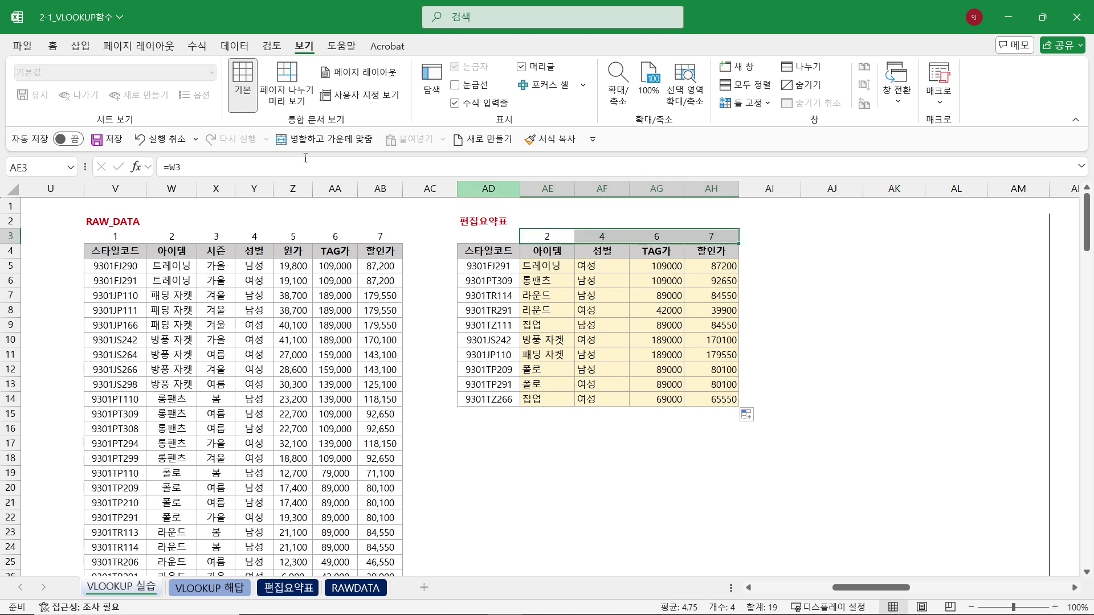
click(52, 45)
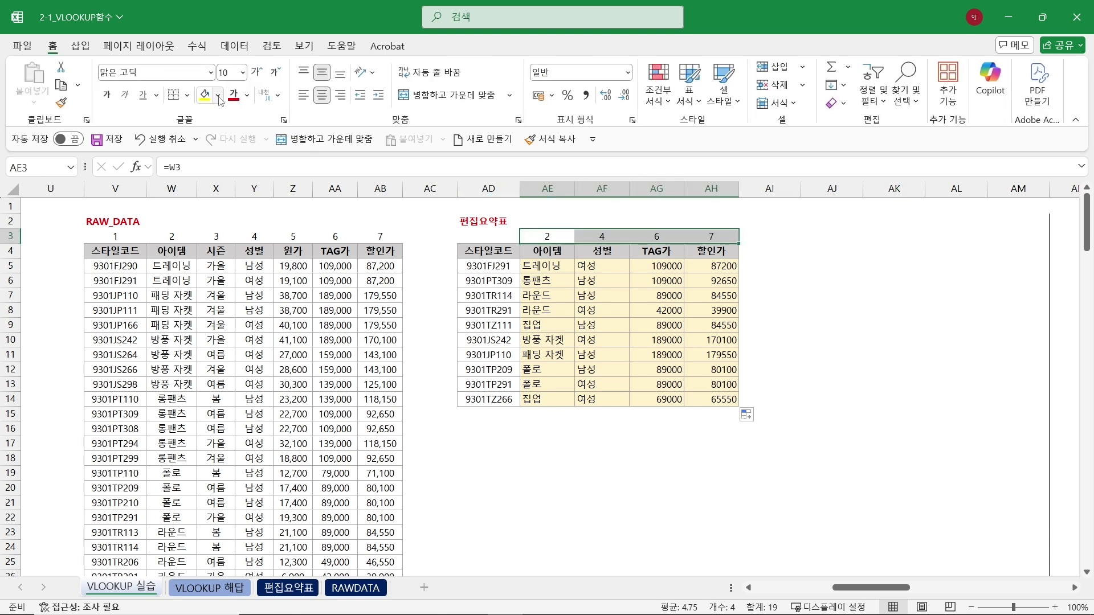
click(246, 95)
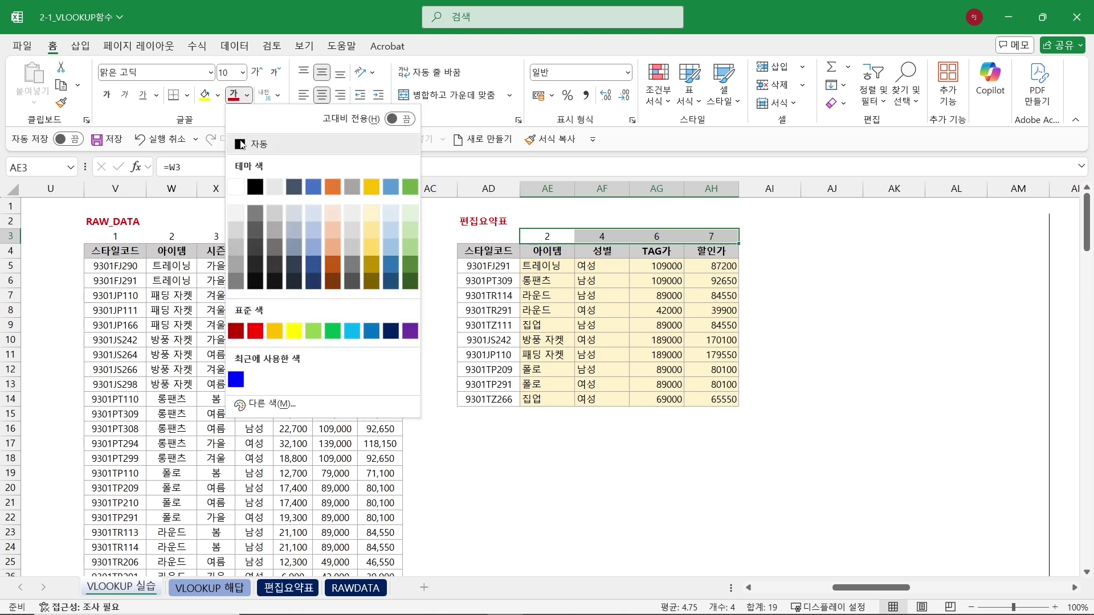
click(235, 185)
click(880, 440)
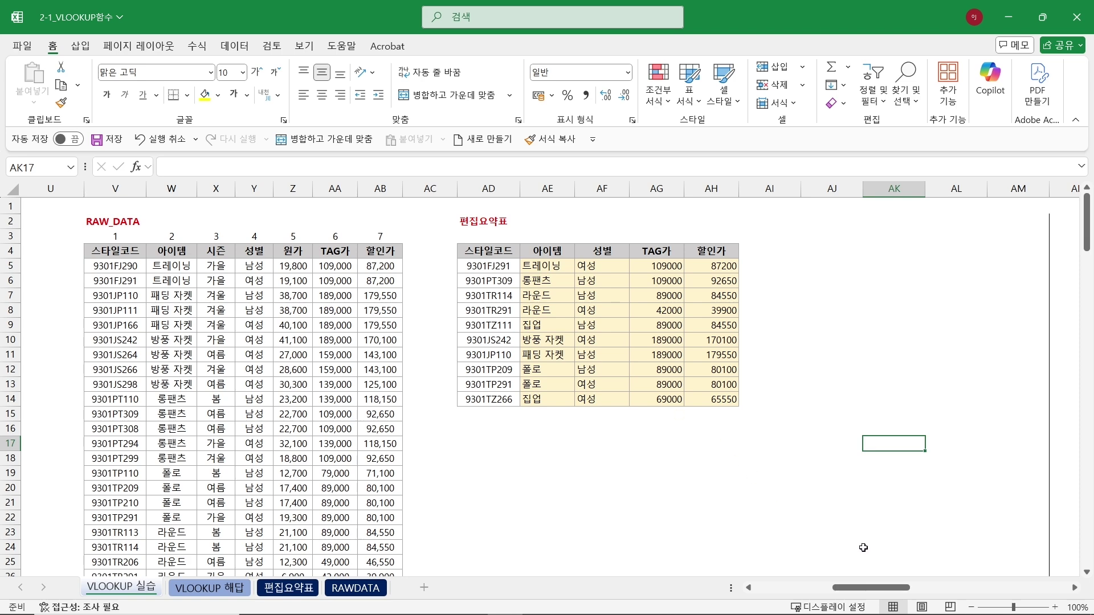
Start a VLOOKUP in AX5 of the next 편집요약표 table with the column-locked lookup value $AW5
drag(884, 588, 955, 584)
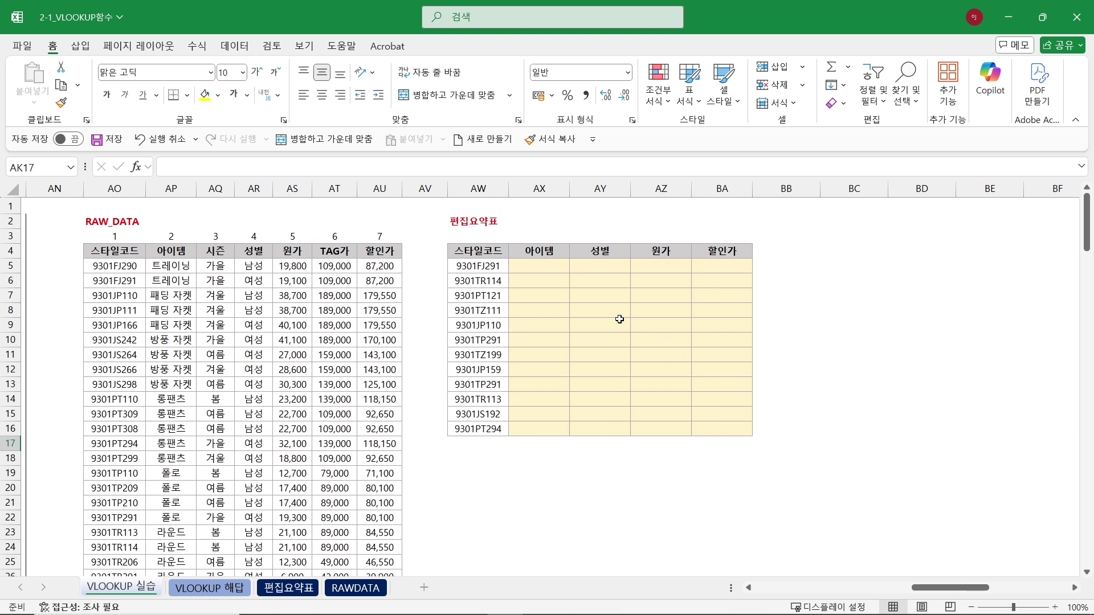
click(536, 265)
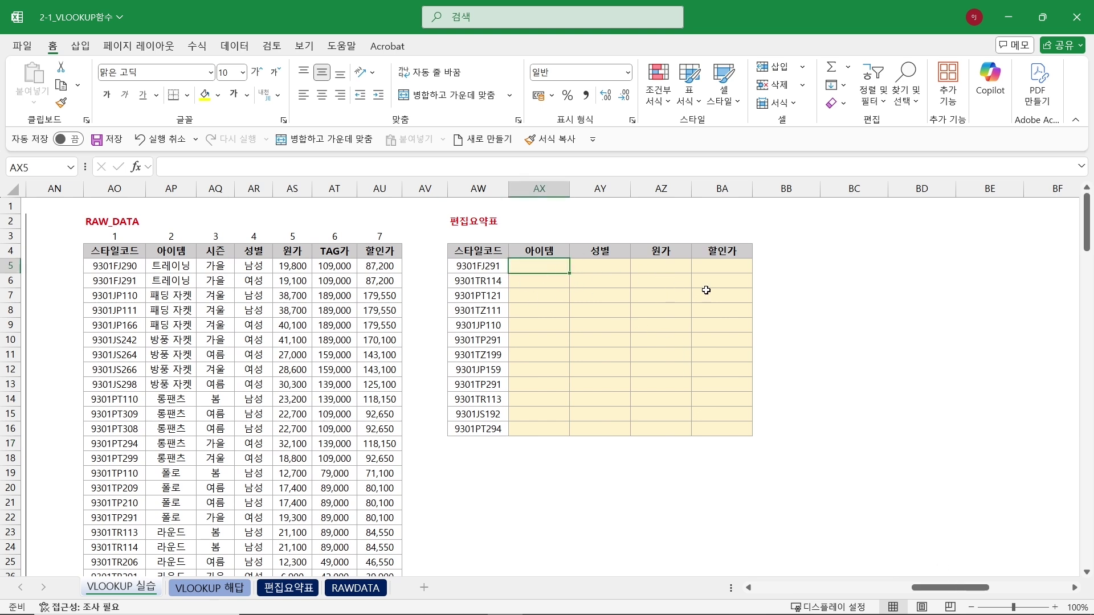
text(=VL)
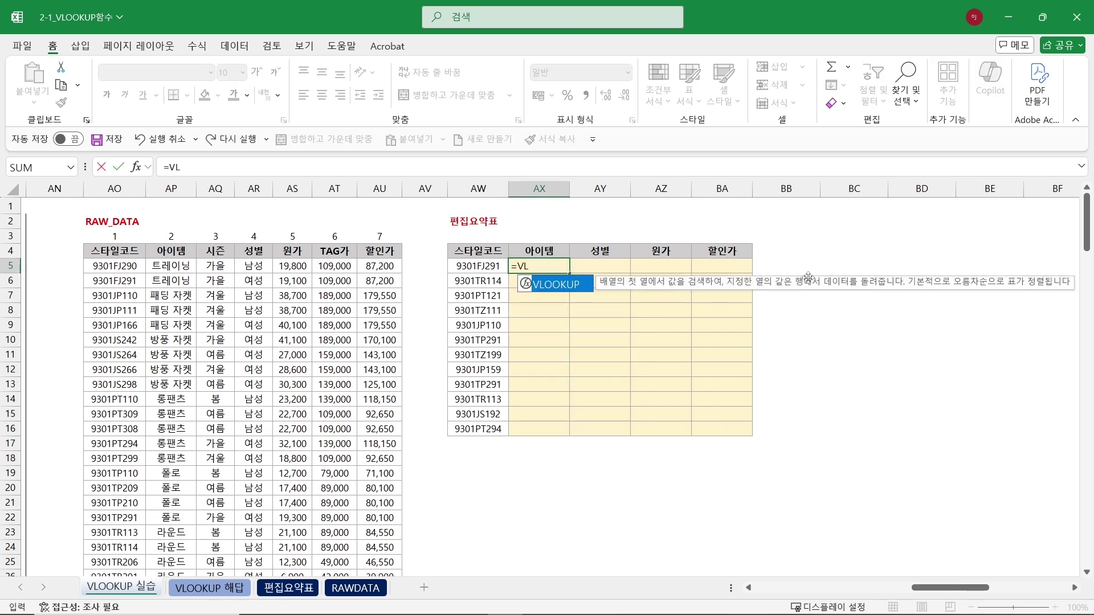
key(Tab)
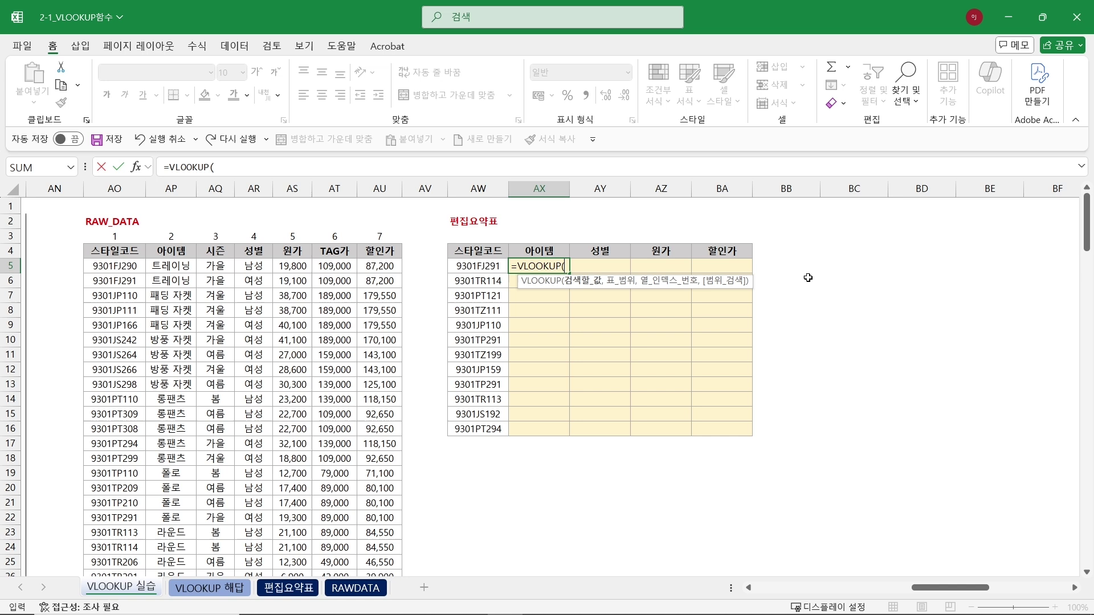
click(478, 266)
key(F4)
key(F4)
key(F4)
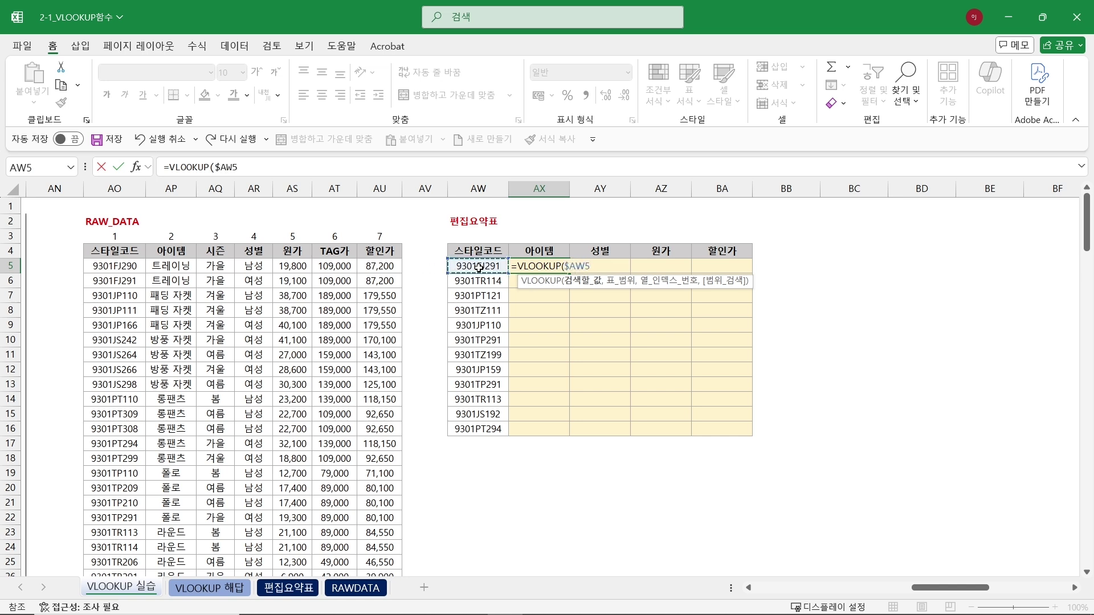
Complete the AX5 VLOOKUP with the column-locked table range $AO:$AU, column index 2 and exact match 0
text(,)
drag(114, 188, 393, 199)
key(F4)
text(,)
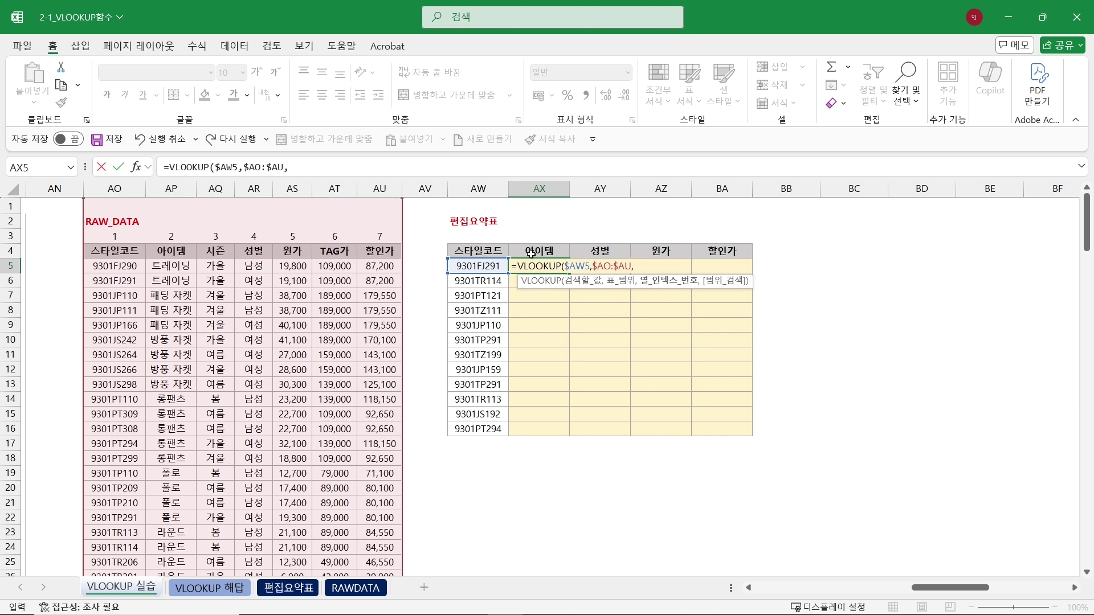
text(2,0))
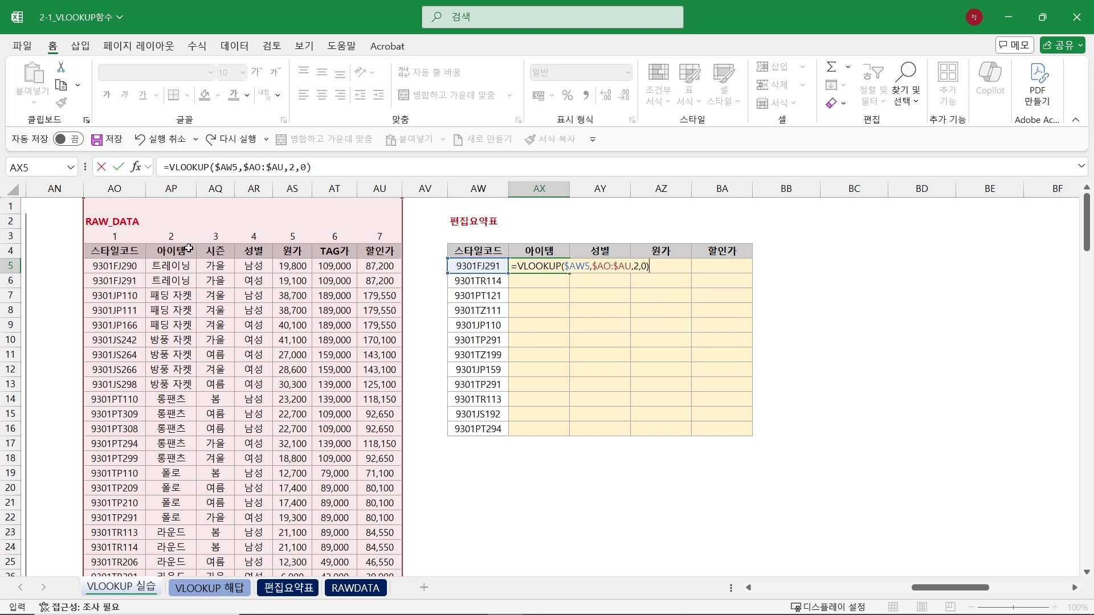
key(ctrl+Return)
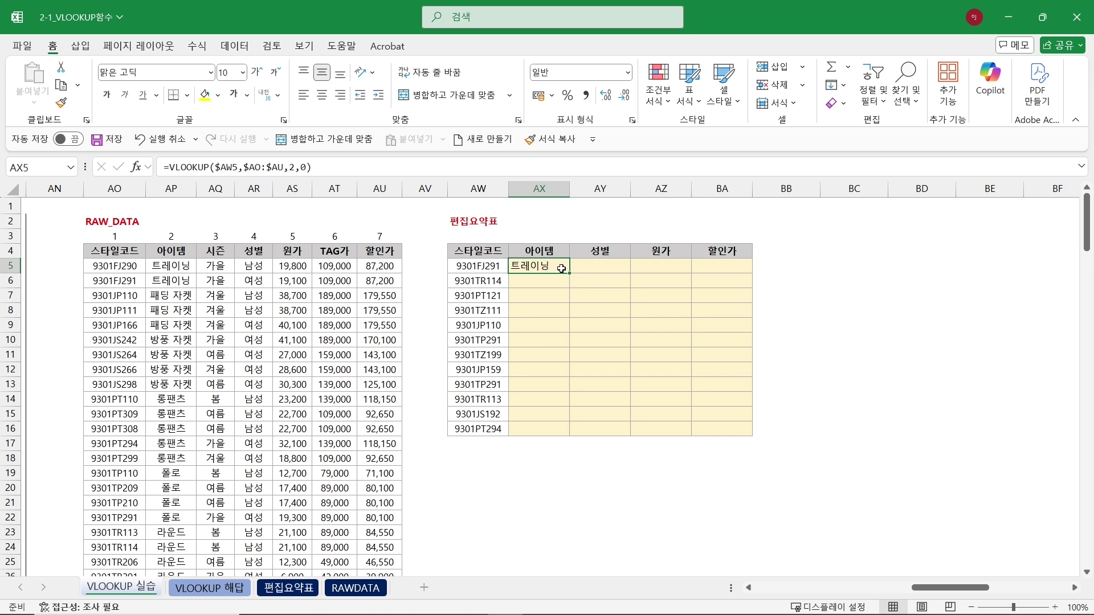
Copy the AX5 formula across to BA5 and set the column index of the 성별 formula in AY5 to 4
drag(571, 276, 730, 274)
click(581, 264)
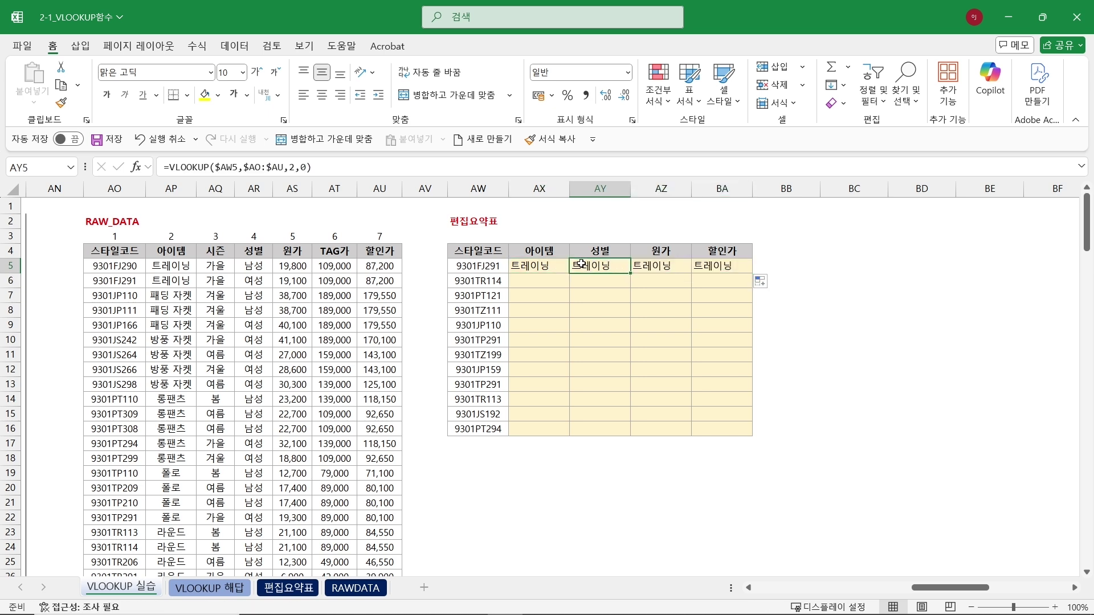
click(297, 167)
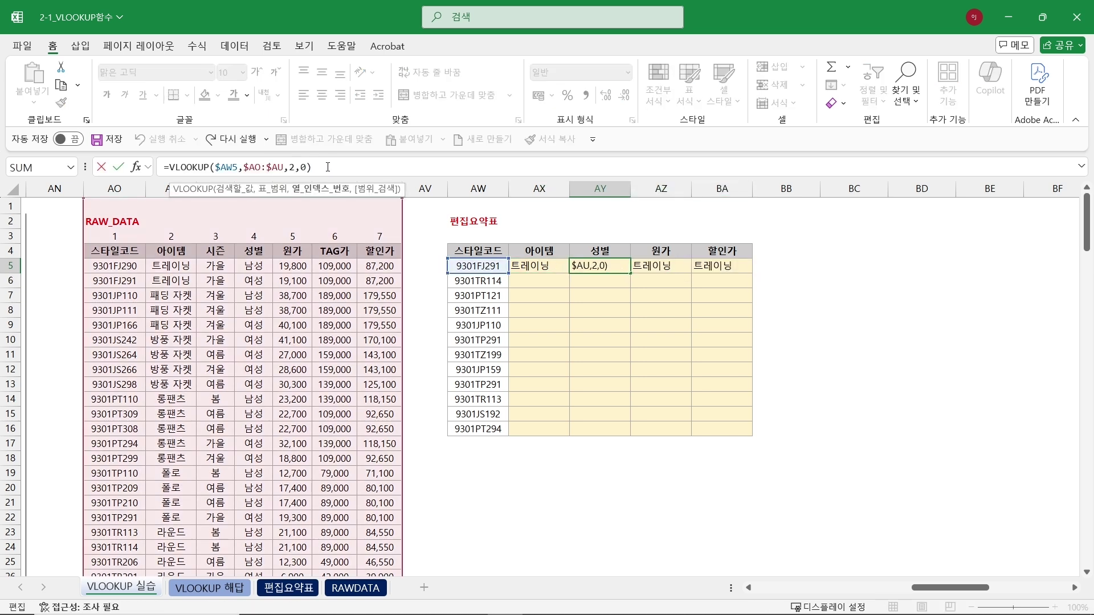
key(BackSpace)
text(4)
key(Return)
Set the column index of the 원가 VLOOKUP in AZ5 to 5
click(658, 265)
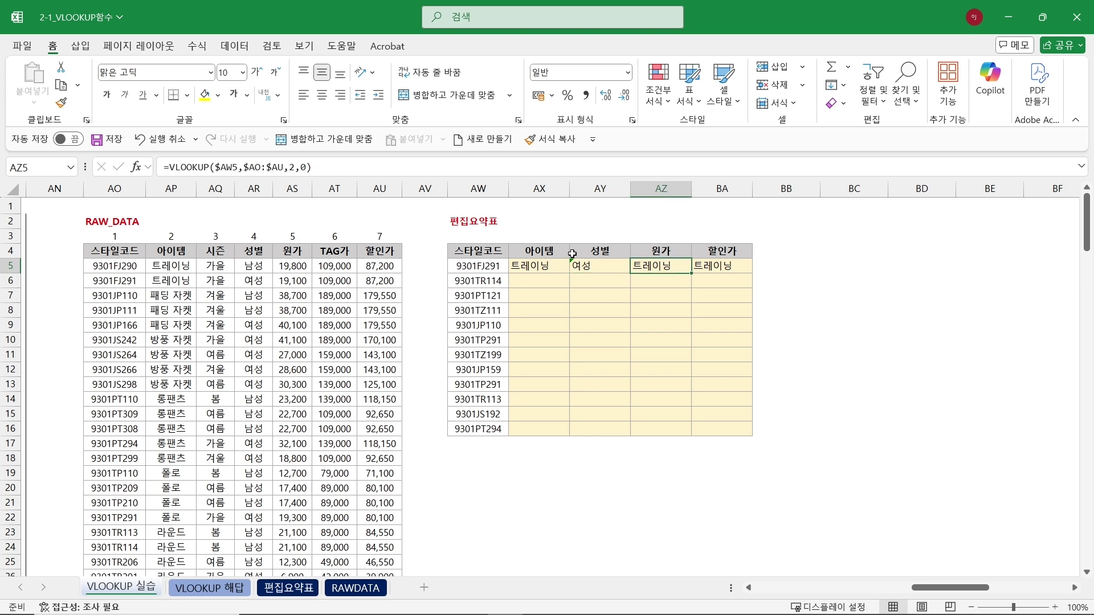
click(296, 167)
key(BackSpace)
text(5)
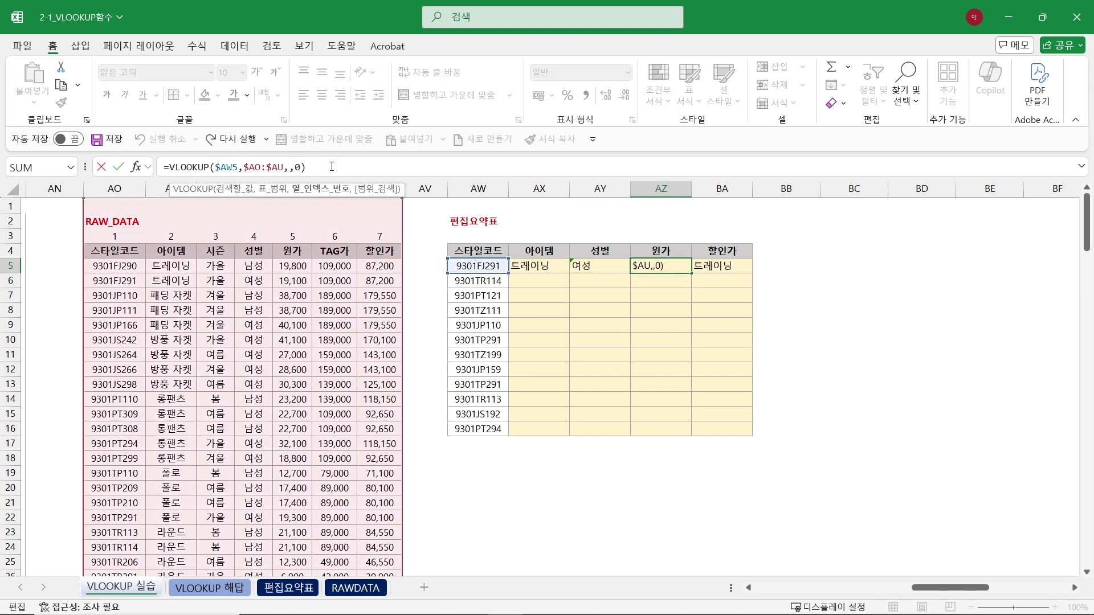
key(Return)
Set the column index of the 할인가 VLOOKUP in BA5 to 7 and fill AX5:BA5 down to row 16
click(739, 270)
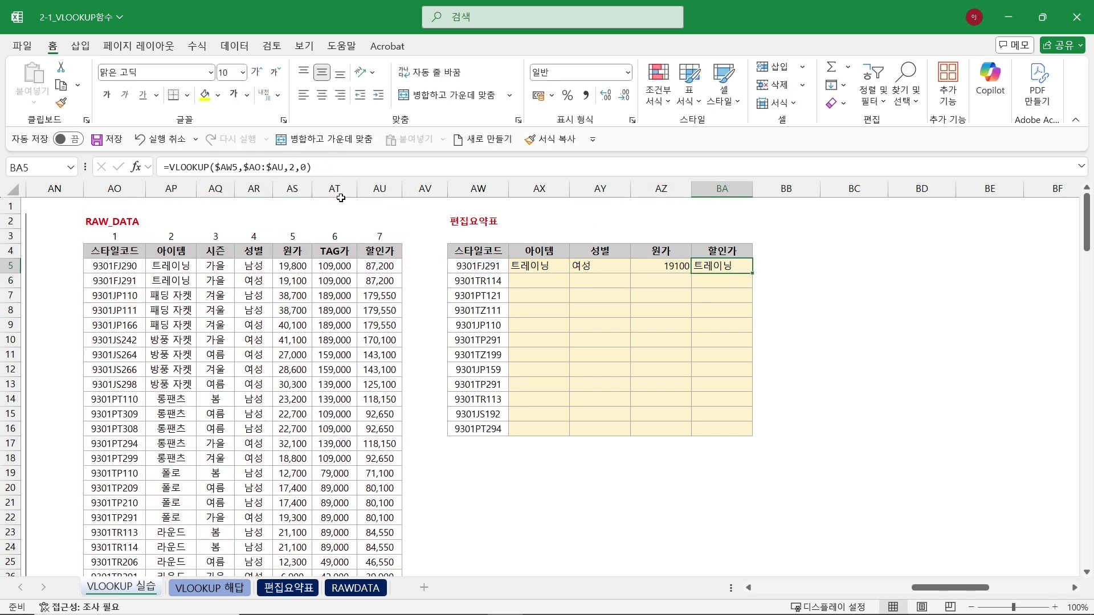
click(297, 166)
key(BackSpace)
text(7)
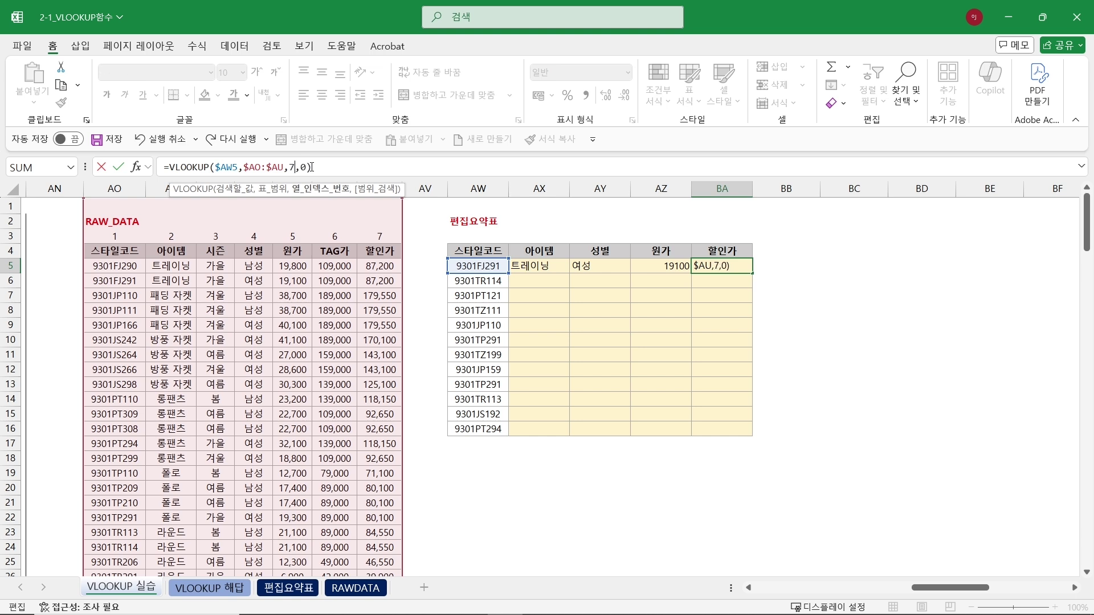
key(Return)
drag(536, 266, 731, 436)
click(953, 324)
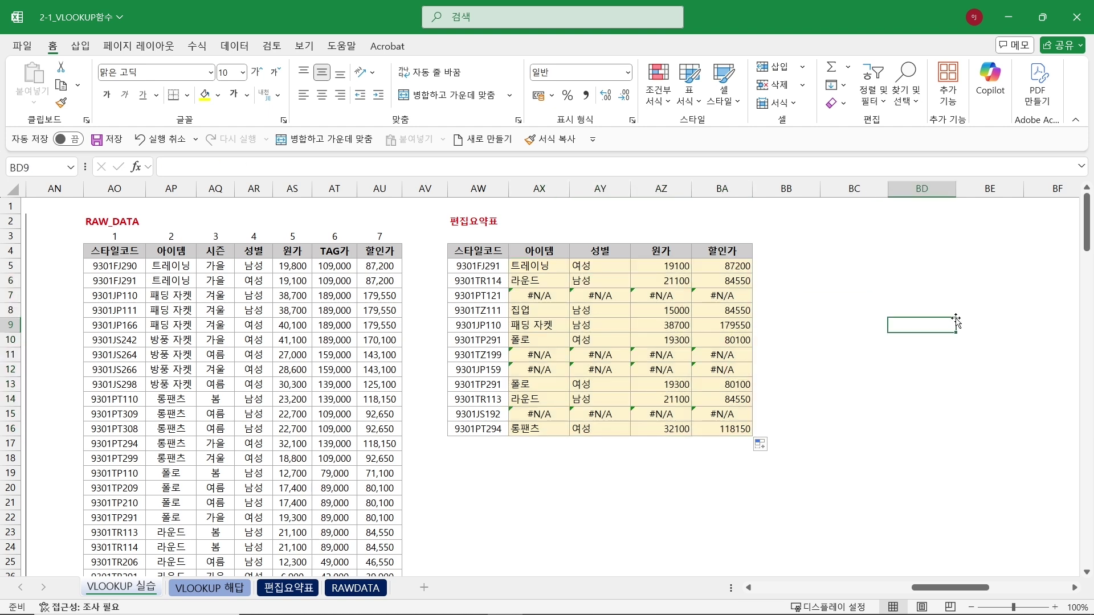
Examine the #N/A rows of the 편집요약표 table and compare style code 9301PT121 with the RAW_DATA style code column
drag(536, 295, 735, 295)
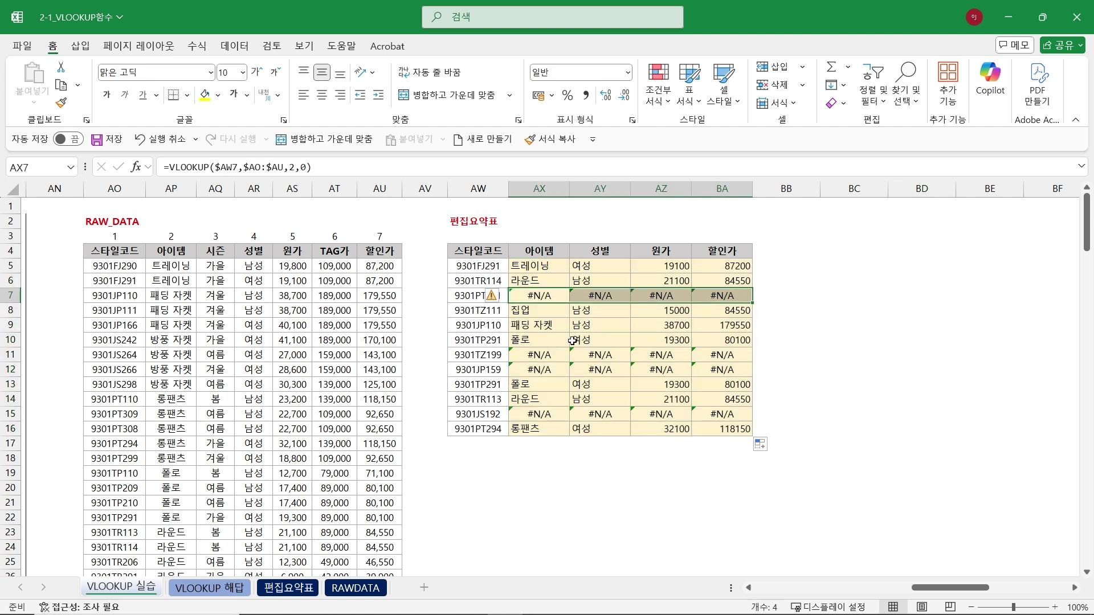
click(539, 355)
drag(539, 355, 742, 364)
click(483, 297)
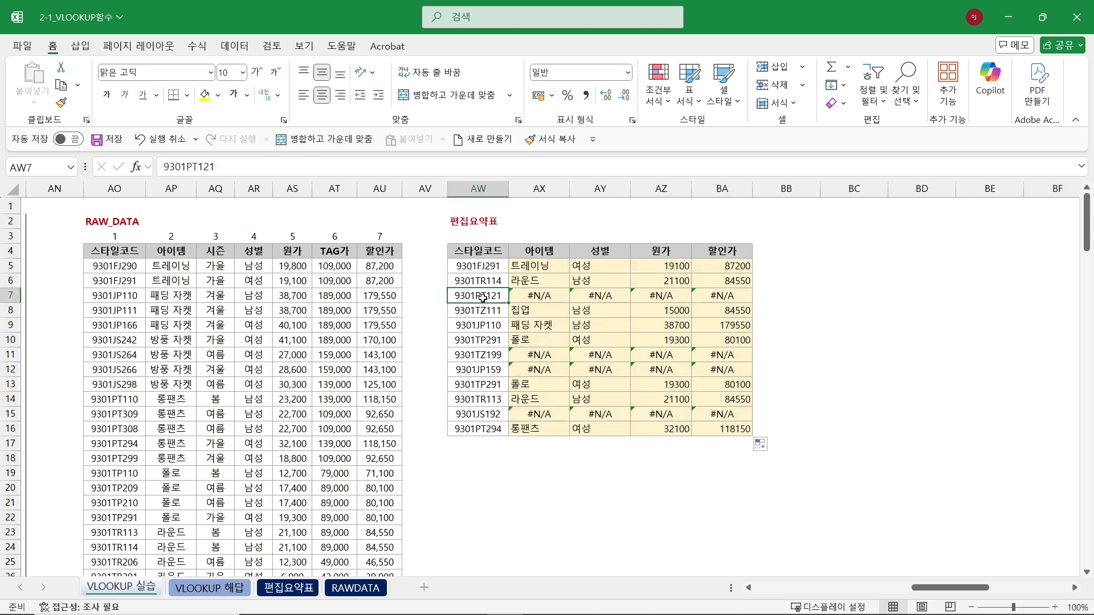
click(138, 191)
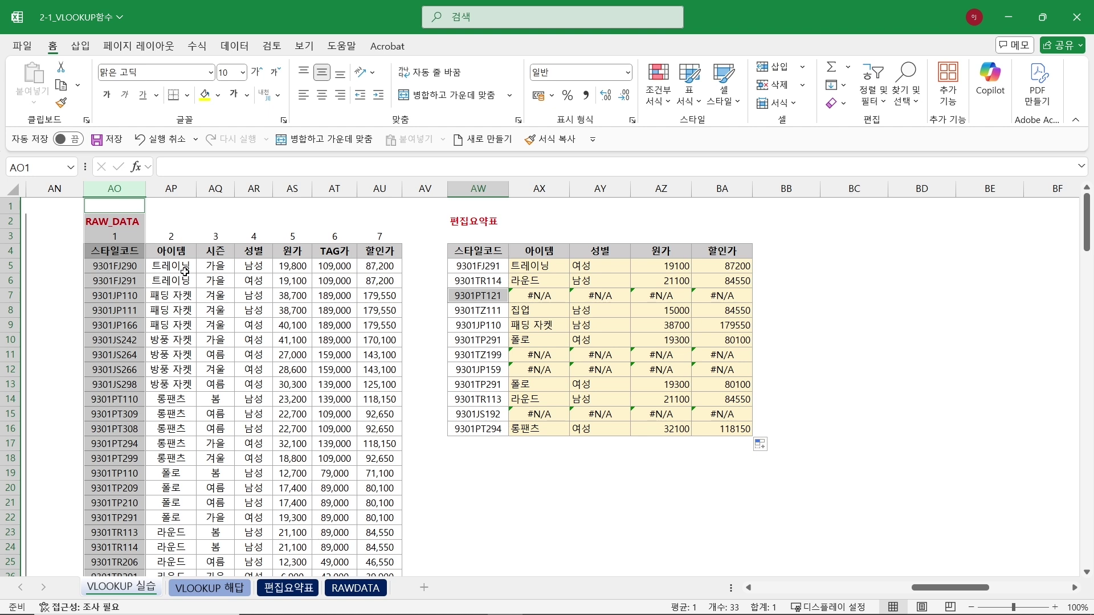
drag(540, 295, 732, 292)
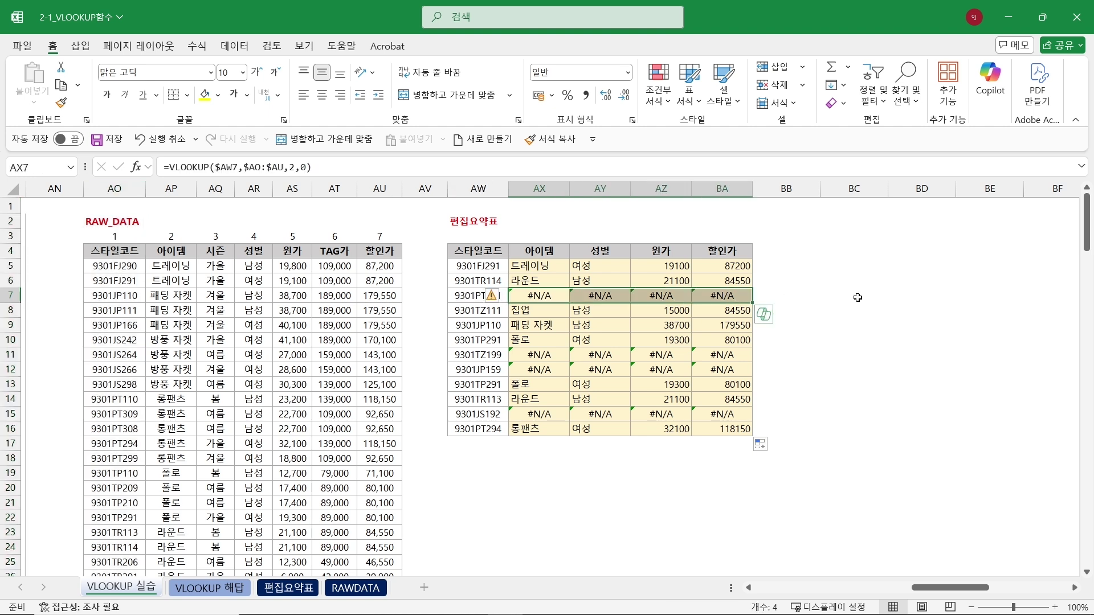
click(881, 301)
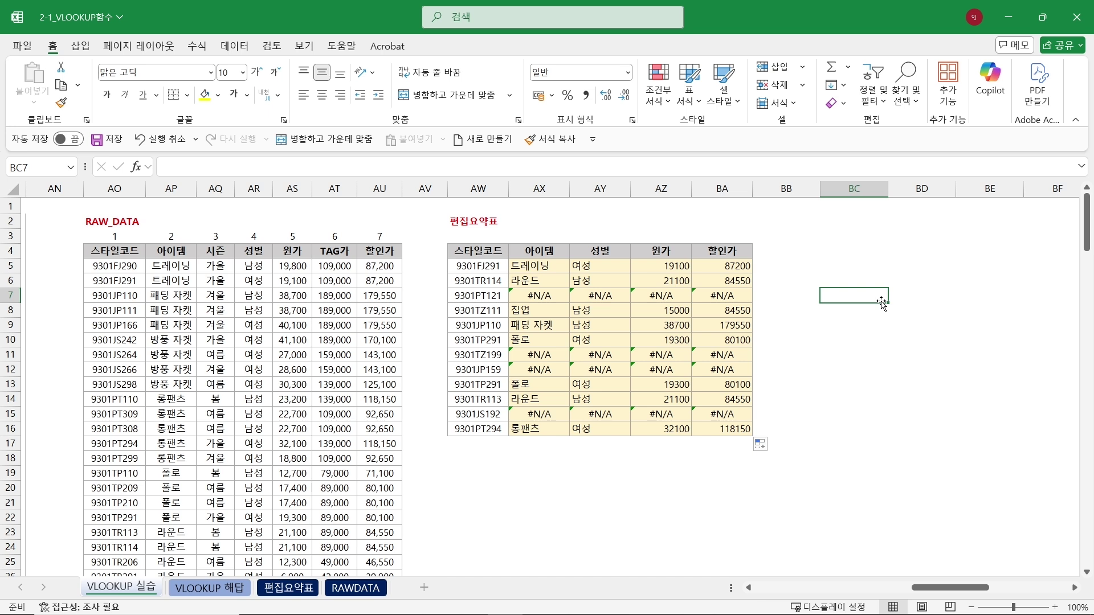
Clear the #N/A formulas from AX7:BA7, AX11:BA12 and AX15:BA15 of the 편집요약표 table
drag(546, 297, 712, 297)
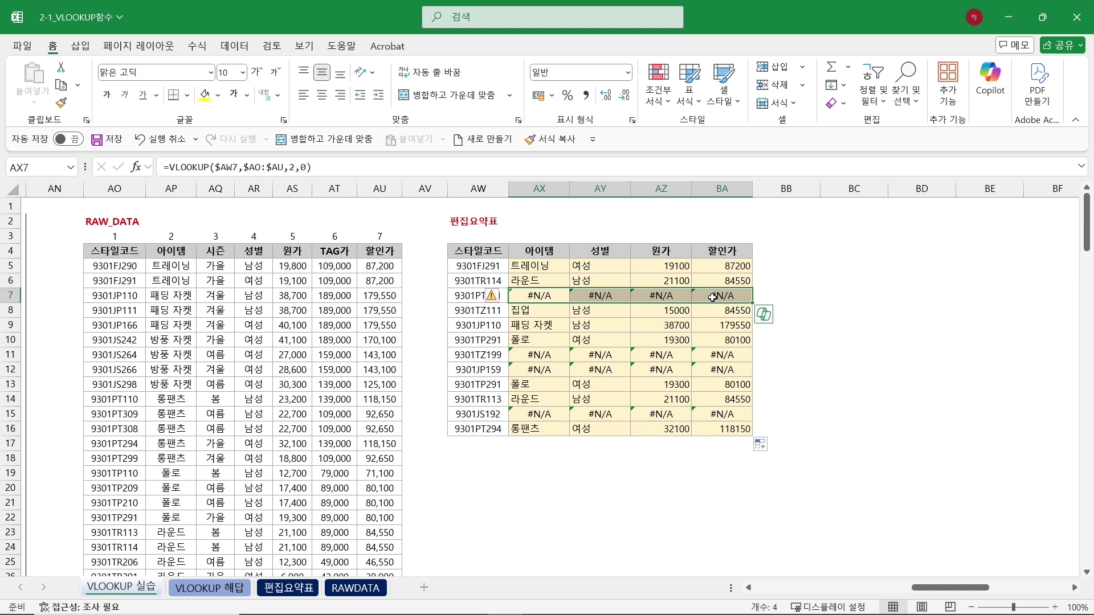
key(F4)
drag(540, 355, 713, 369)
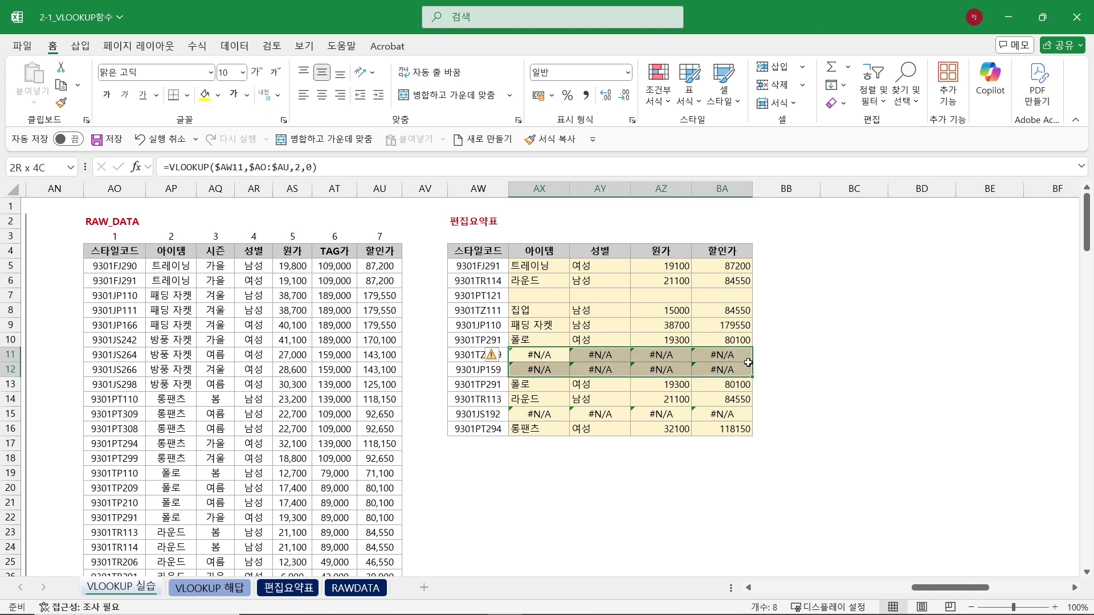
key(F4)
drag(533, 414, 703, 416)
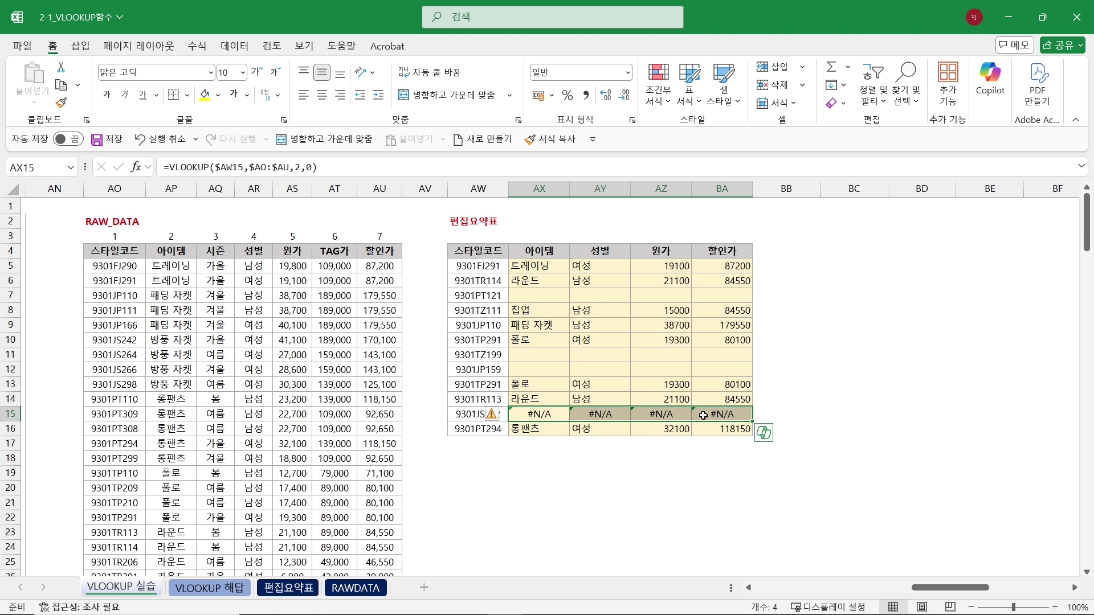
key(F4)
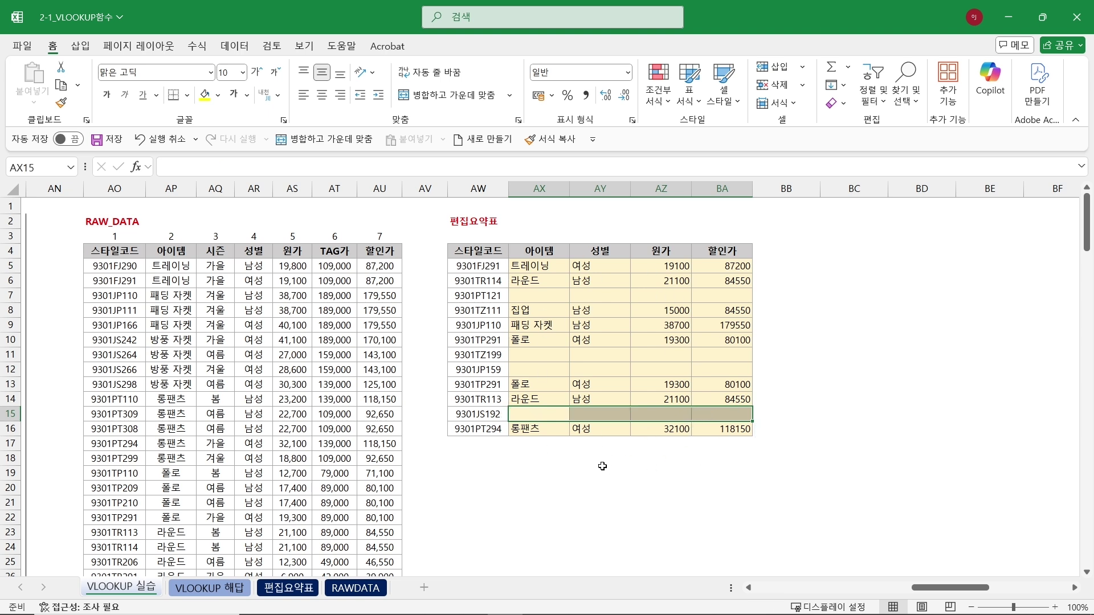
click(917, 353)
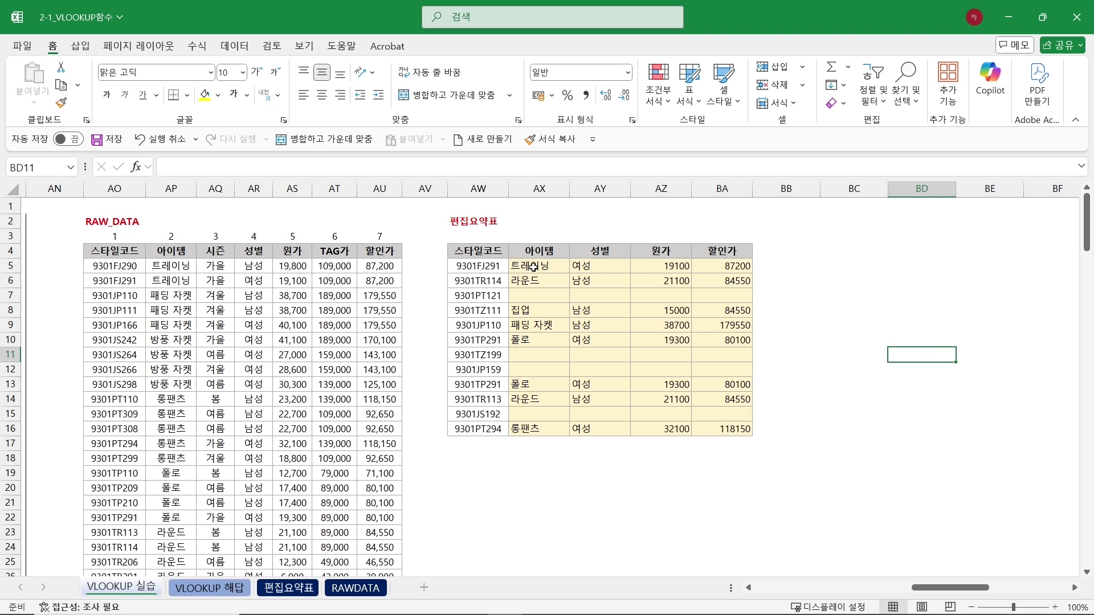
Review the filled 편집요약표 cells against the RAW_DATA table and inspect the VLOOKUP formula in AX5
drag(533, 267, 703, 422)
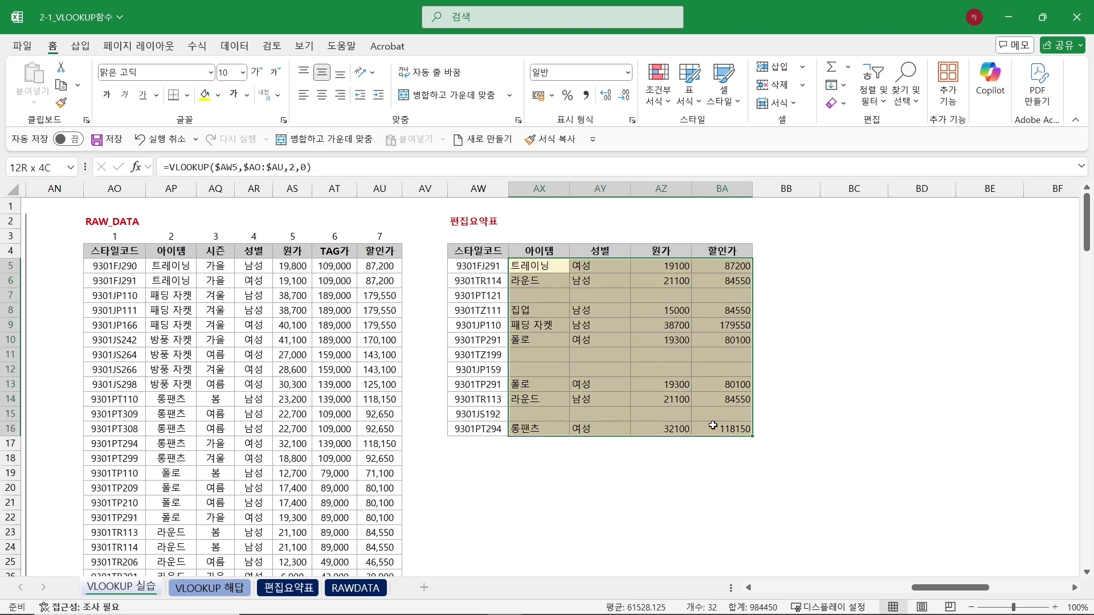
click(912, 335)
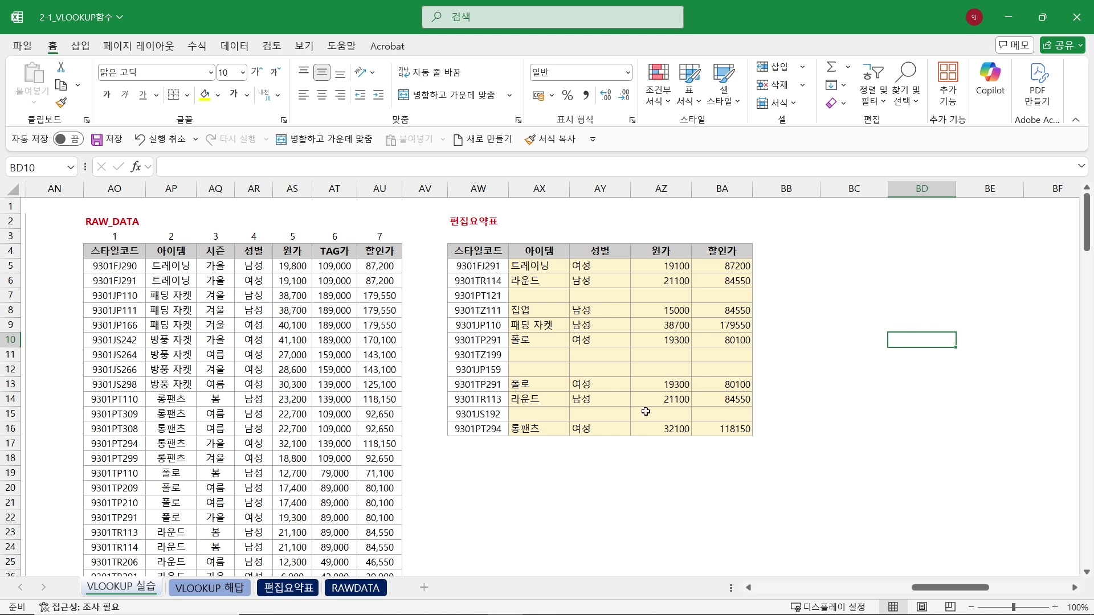
click(120, 222)
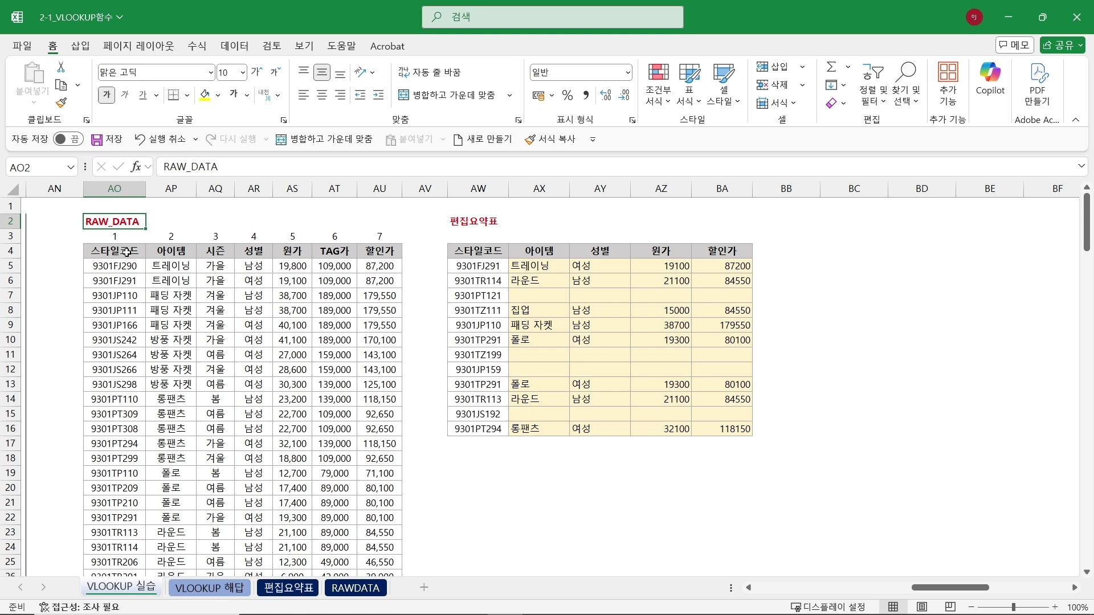
drag(122, 251, 399, 519)
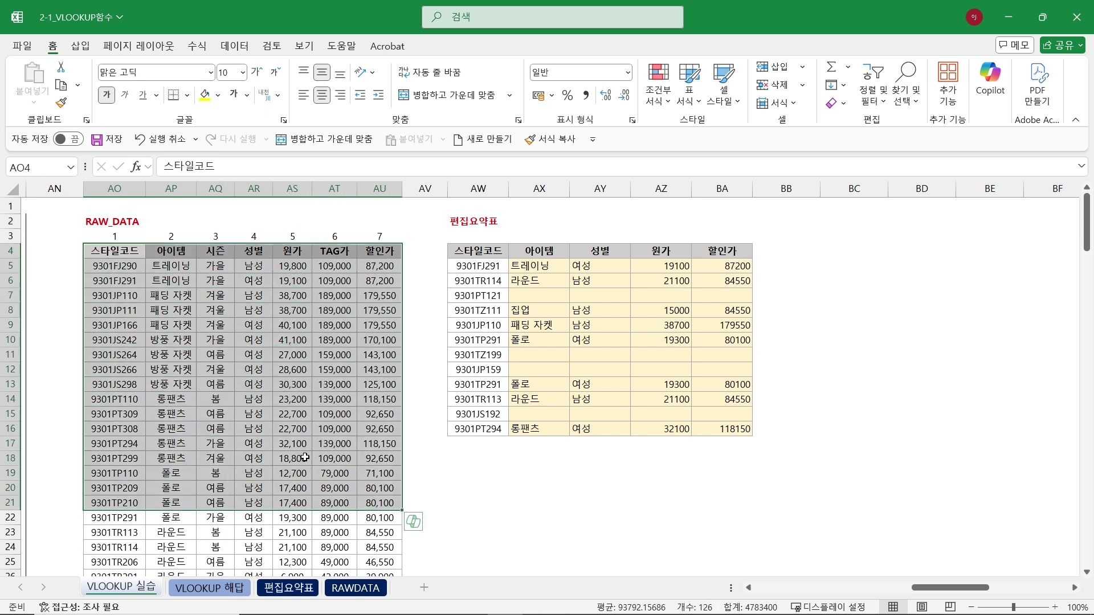
drag(556, 271, 598, 297)
drag(672, 363, 738, 430)
double_click(553, 267)
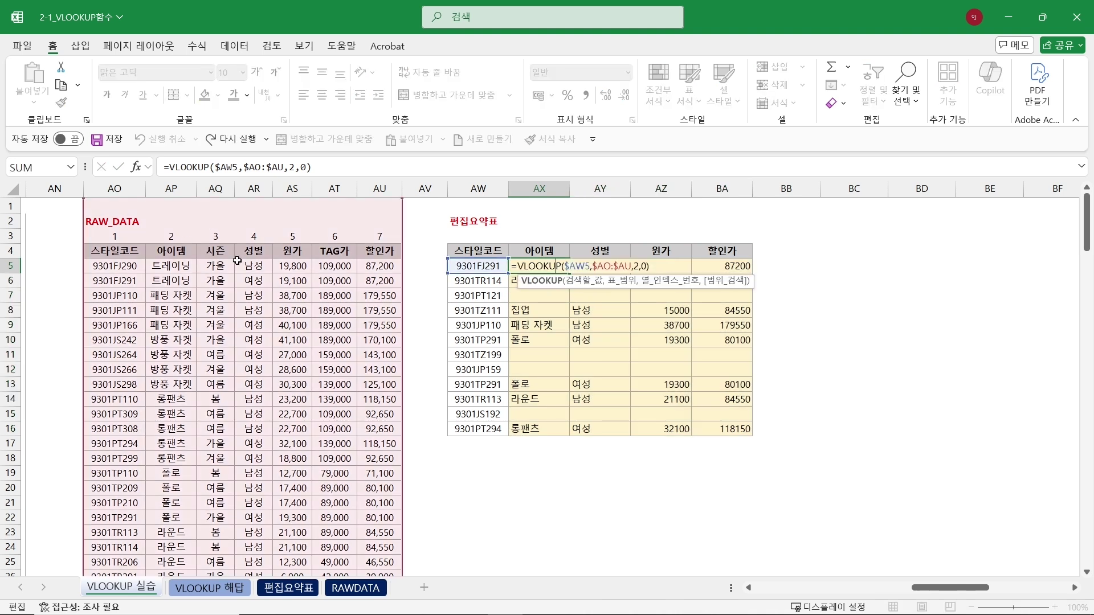
key(Escape)
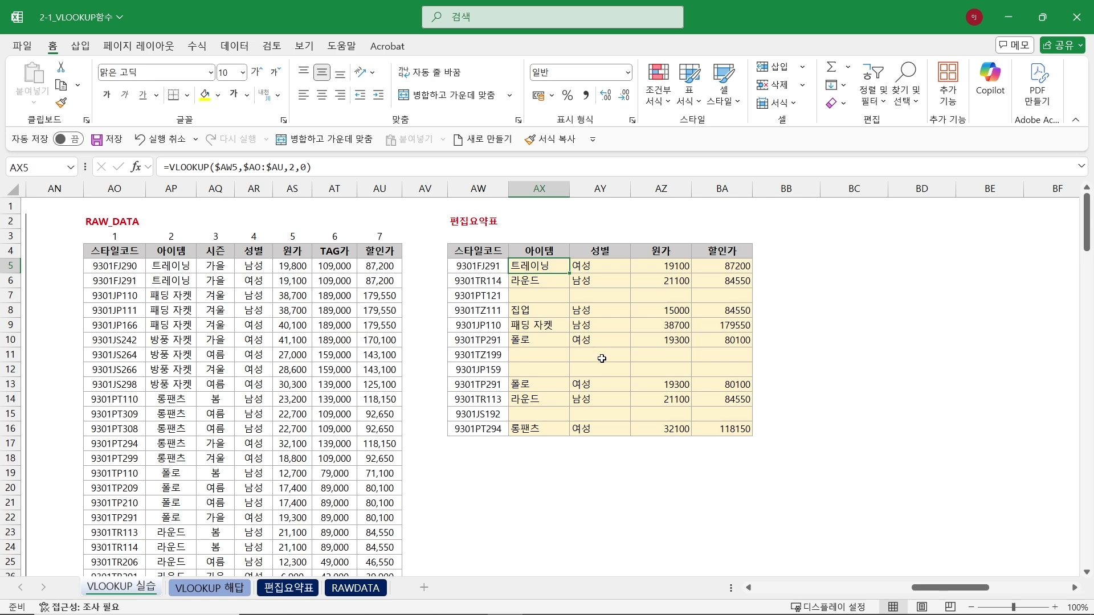
Select the whole RAW_DATA table from header AO4 and examine how far its rows extend and the empty area below
click(132, 253)
key(ctrl+shift+Right)
key(ctrl+shift+Down)
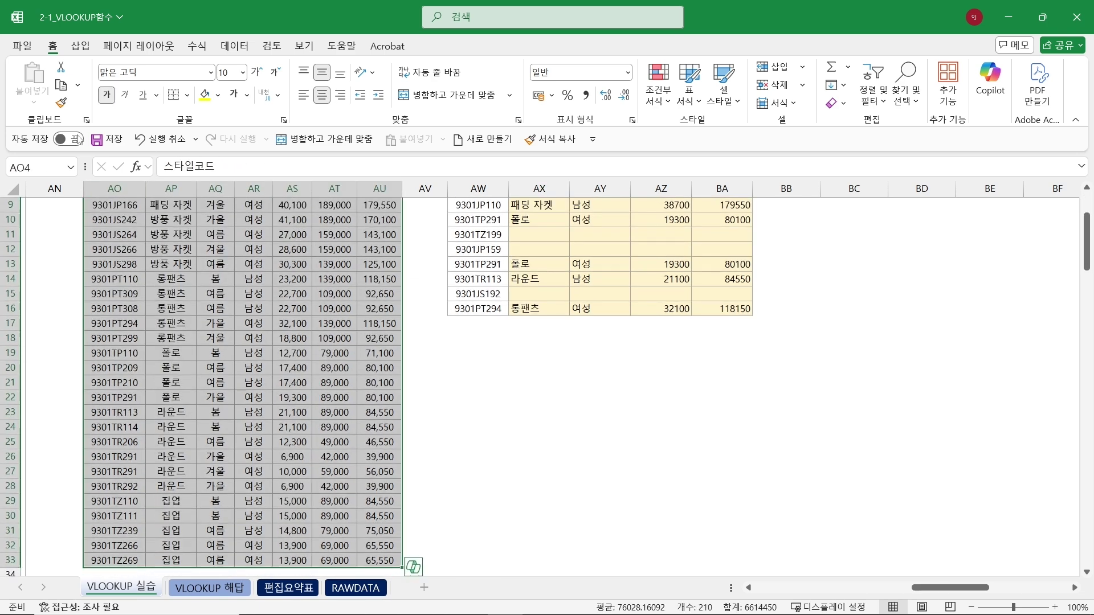
scroll(253, 347, down, 3)
scroll(254, 346, up, 5)
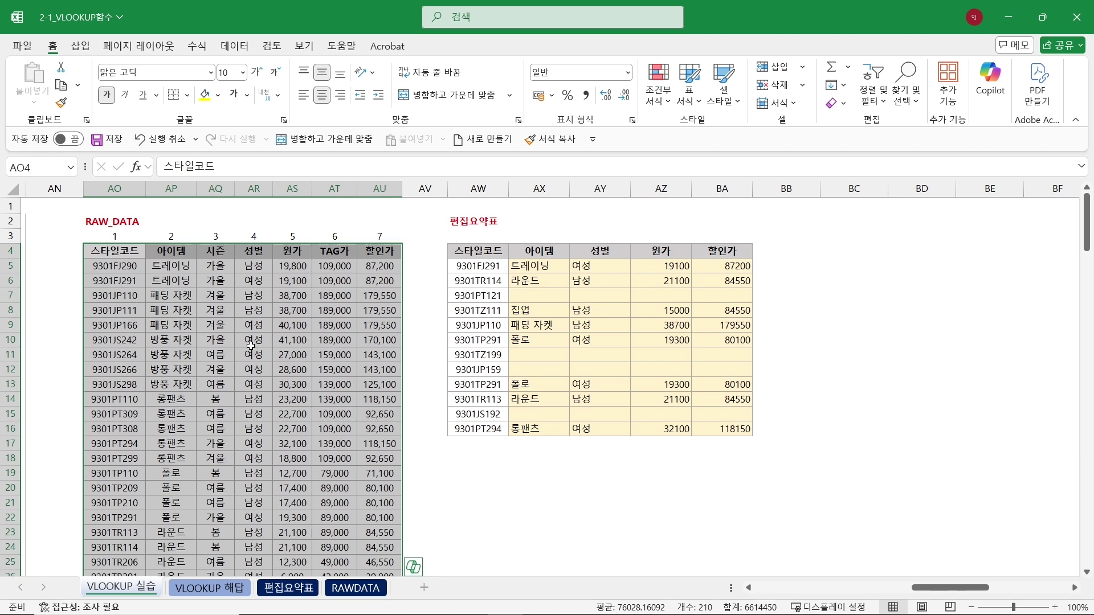
scroll(243, 339, down, 1)
scroll(242, 339, up, 1)
scroll(280, 349, down, 6)
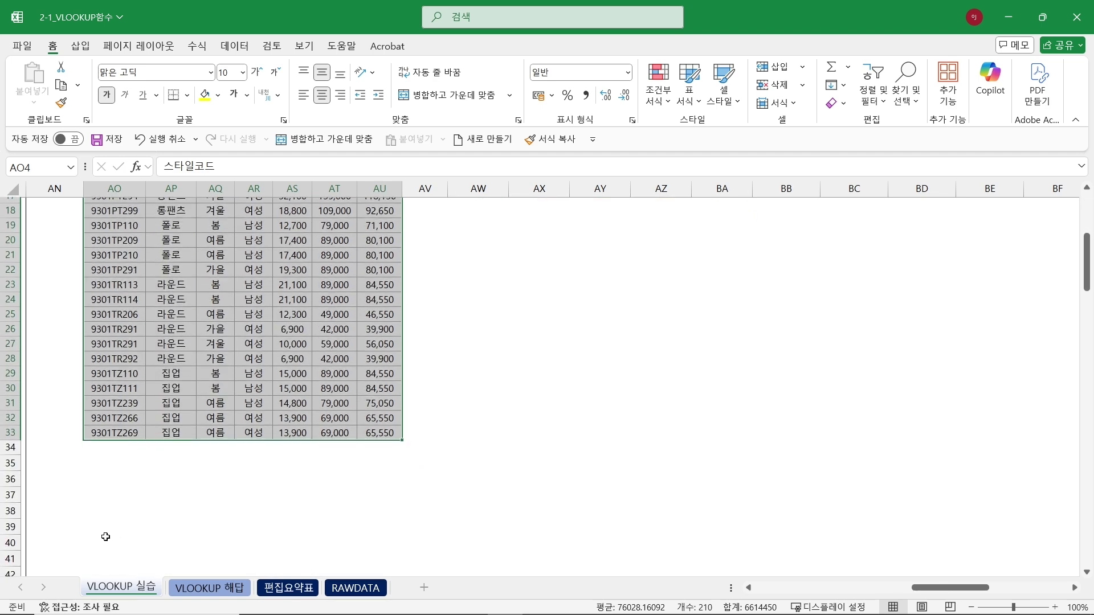
scroll(104, 536, up, 6)
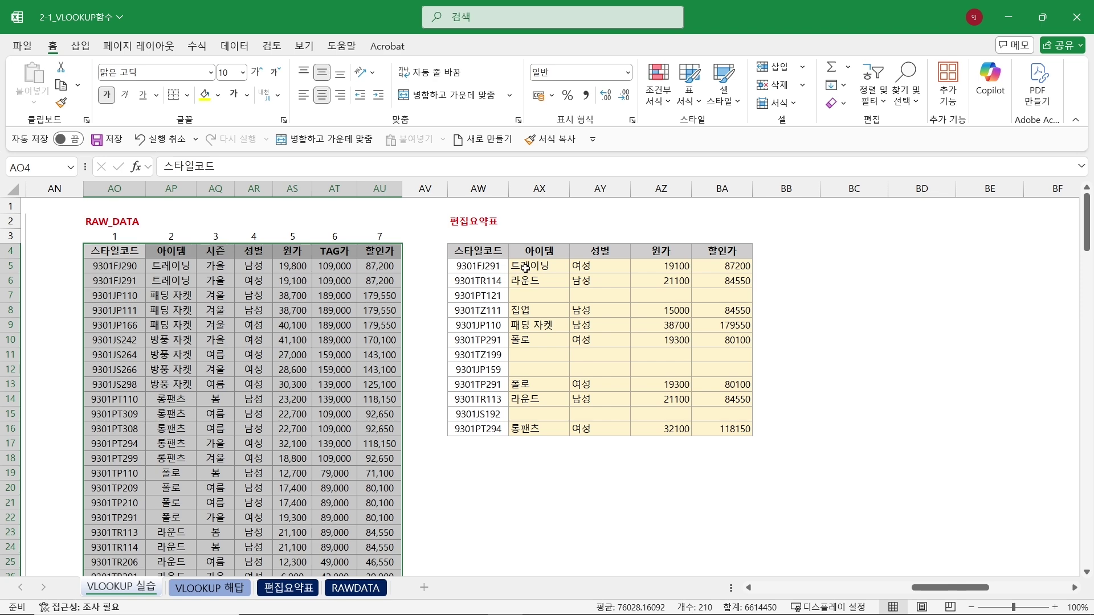
Inspect the whole-column range $AO:$AU in the AX5 VLOOKUP, including the rows below the RAW_DATA table
click(526, 268)
key(F2)
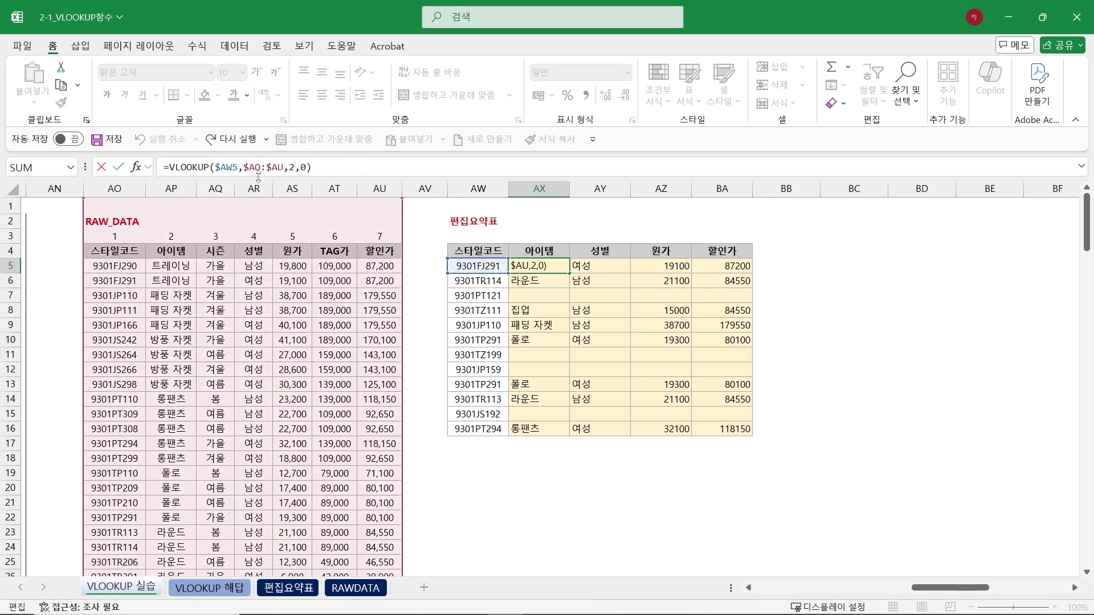
scroll(268, 274, down, 9)
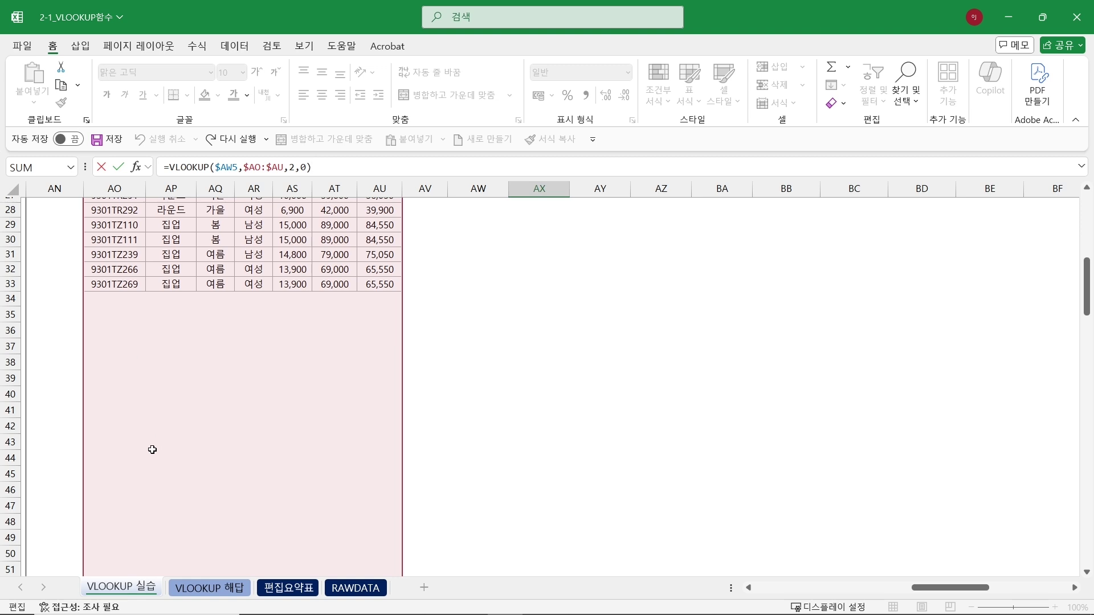
scroll(190, 394, up, 9)
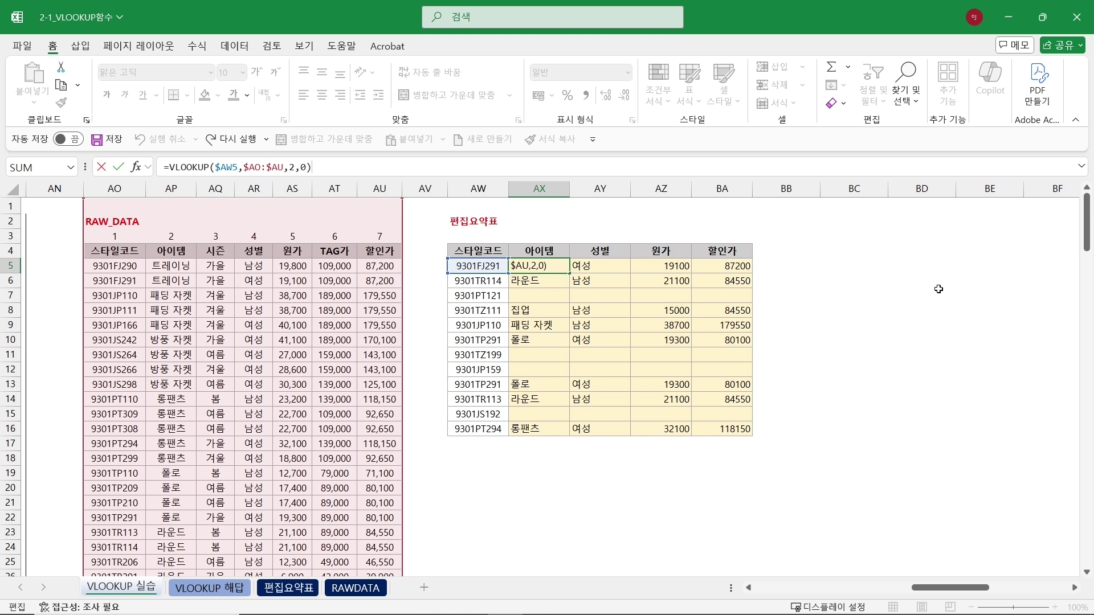
key(ctrl+Return)
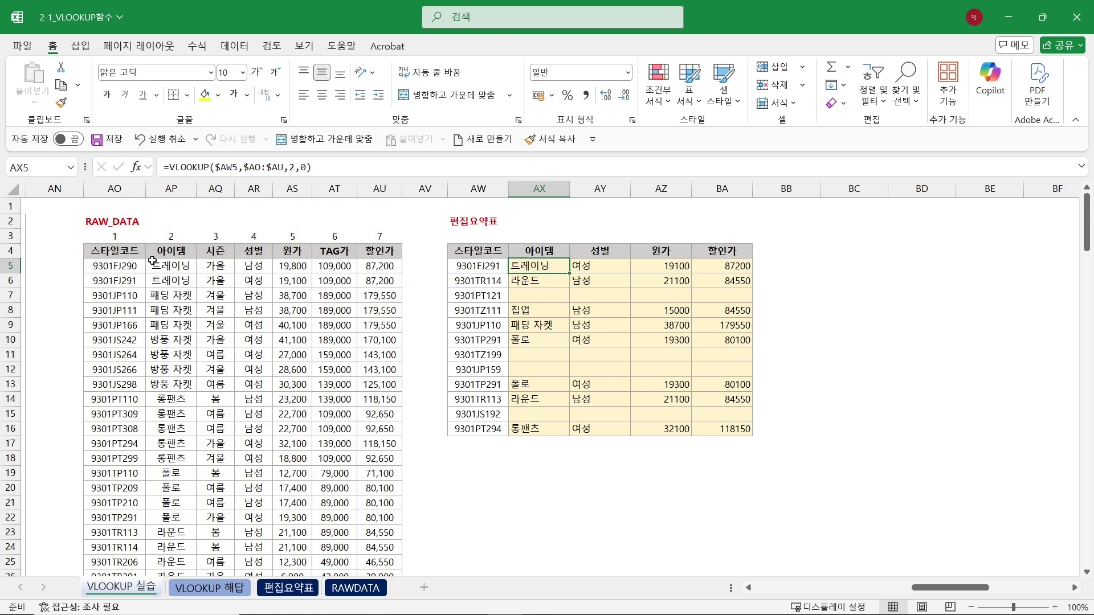
drag(152, 260, 282, 418)
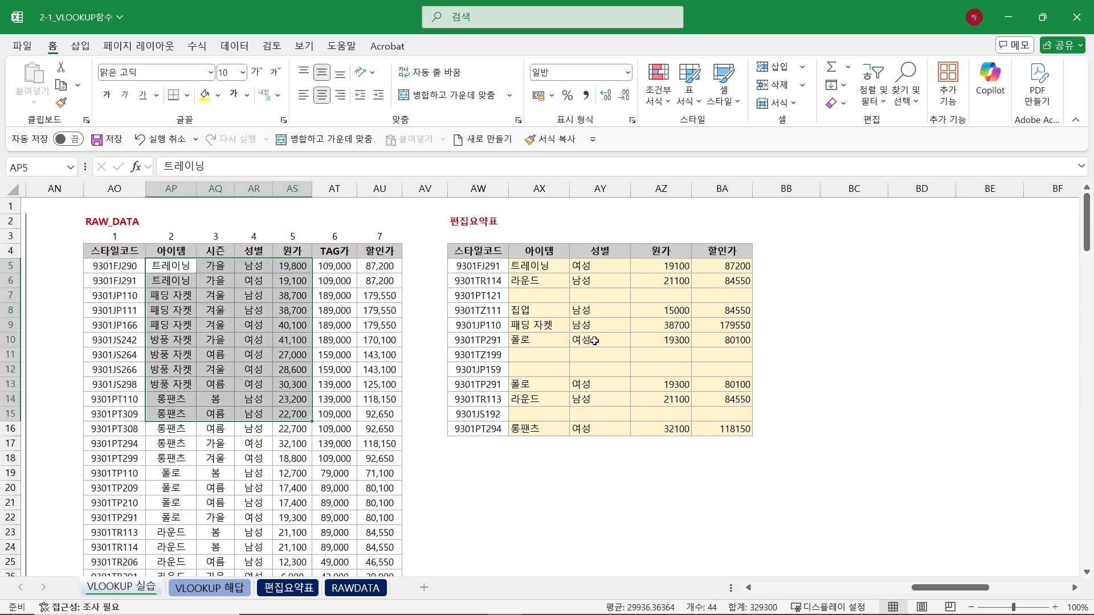
Compare the blank cells AX7:BA7 of the 편집요약표 table with the RAW_DATA table from header AO4
click(885, 312)
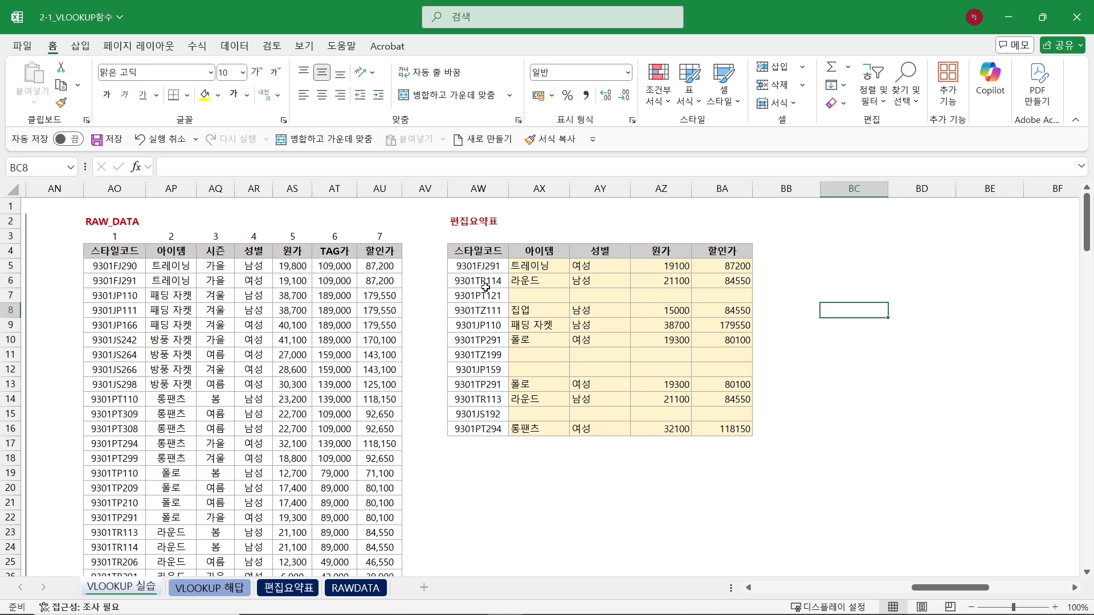
drag(523, 295, 709, 297)
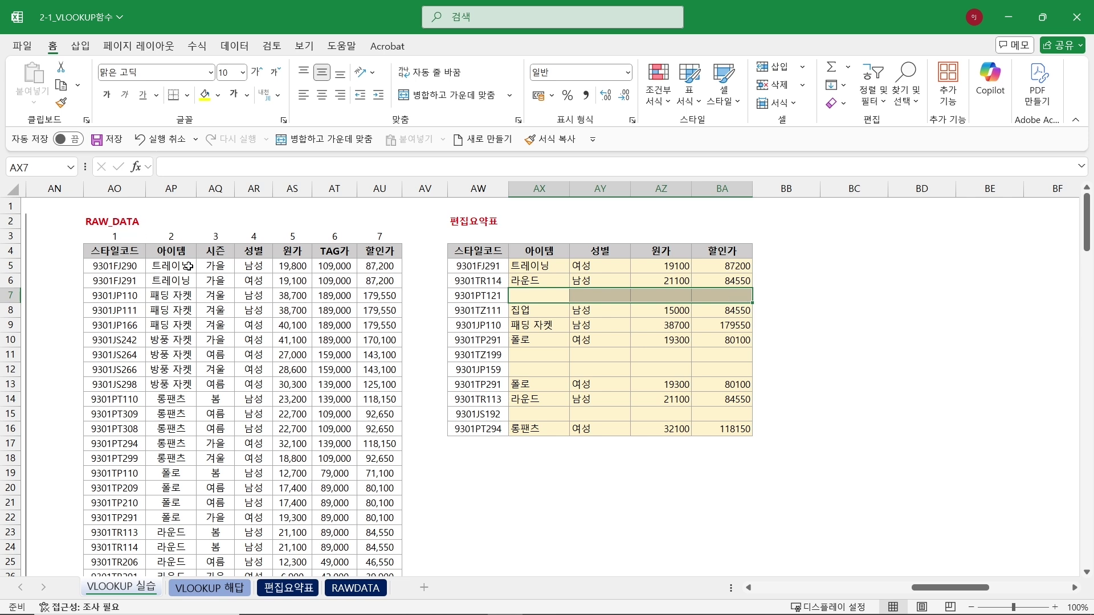
drag(114, 251, 381, 570)
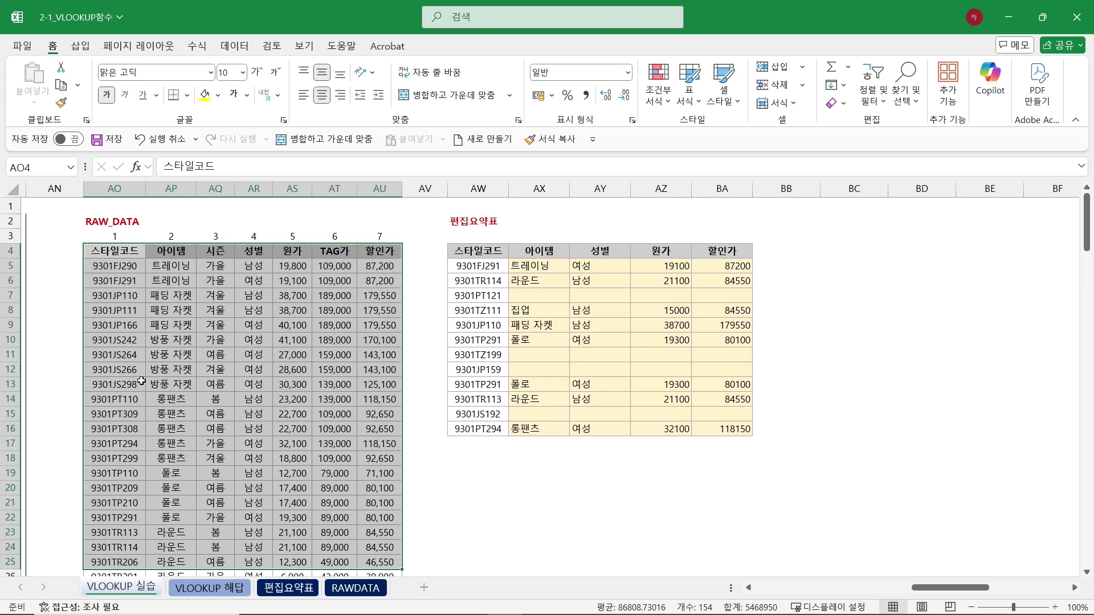
drag(533, 295, 722, 295)
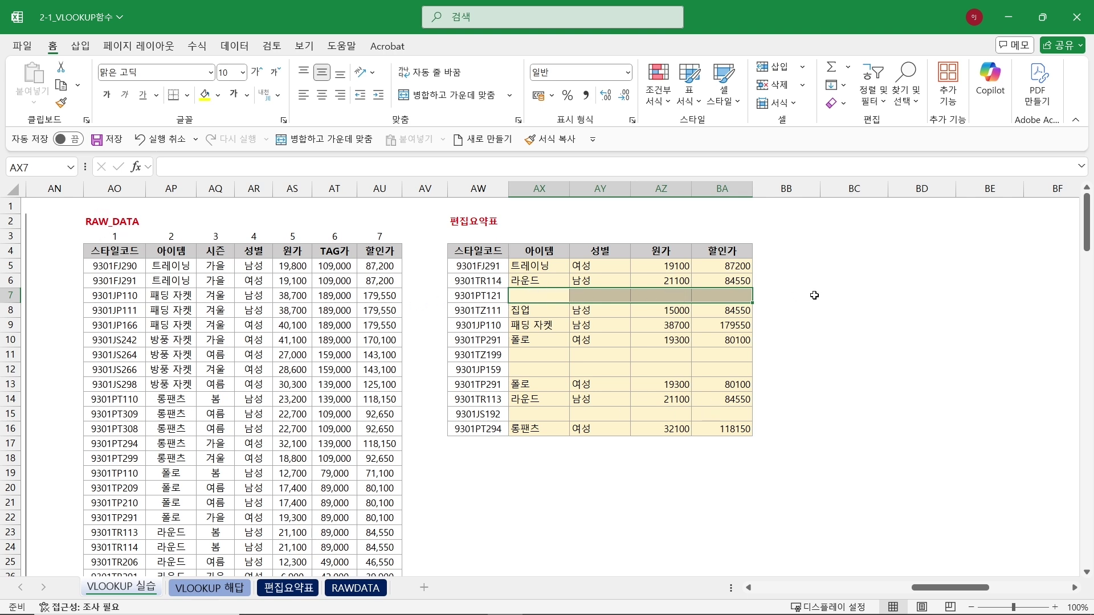
click(874, 303)
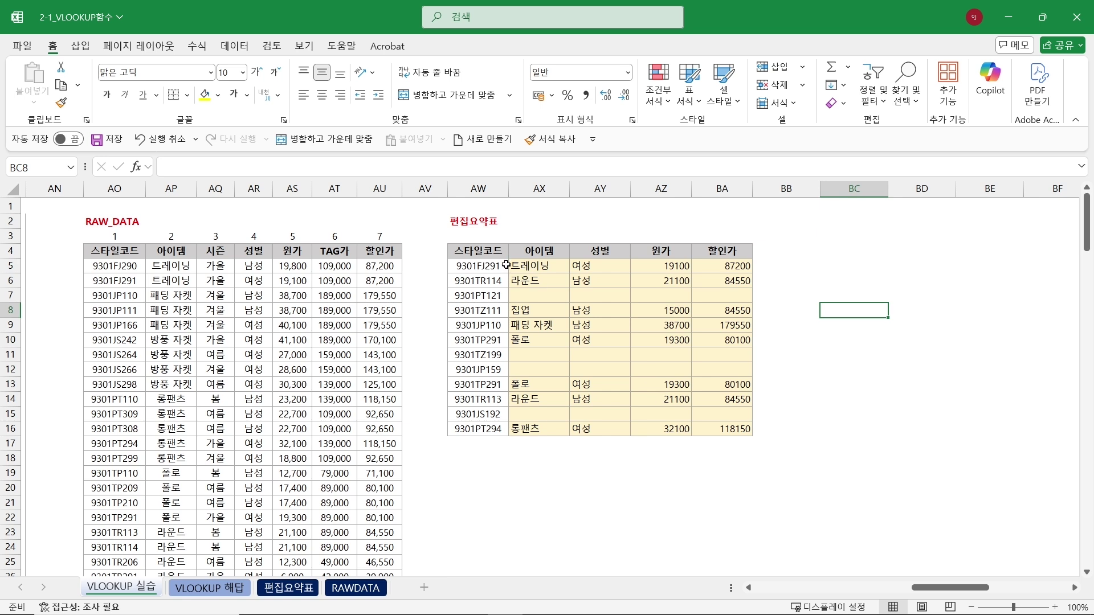
Clear all lookup formulas from AX5:BA17 of the 편집요약표 table
drag(524, 265, 702, 448)
key(Delete)
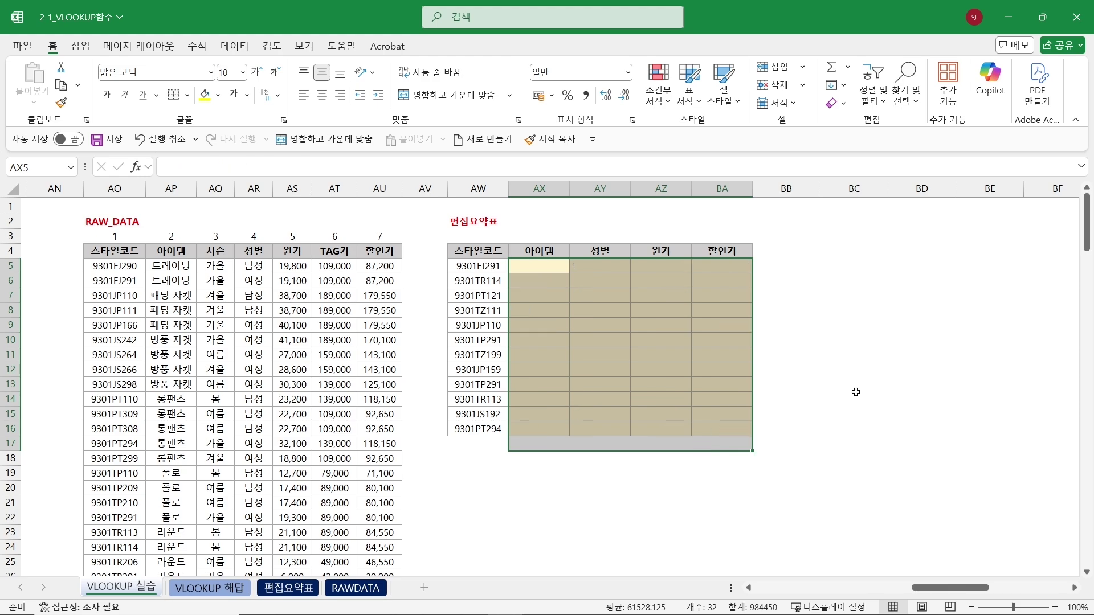
click(855, 393)
Inspect the IFERROR formula in AM4 of the VLOOKUP 해답 sheet, including its nested VLOOKUP and its "" error value
click(237, 587)
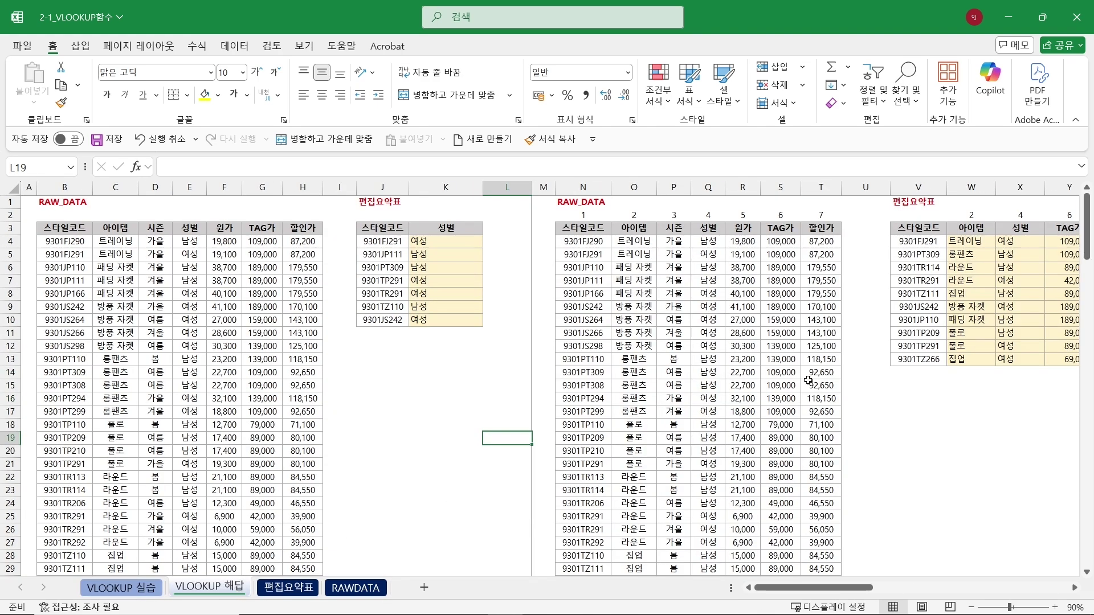
drag(830, 587, 979, 582)
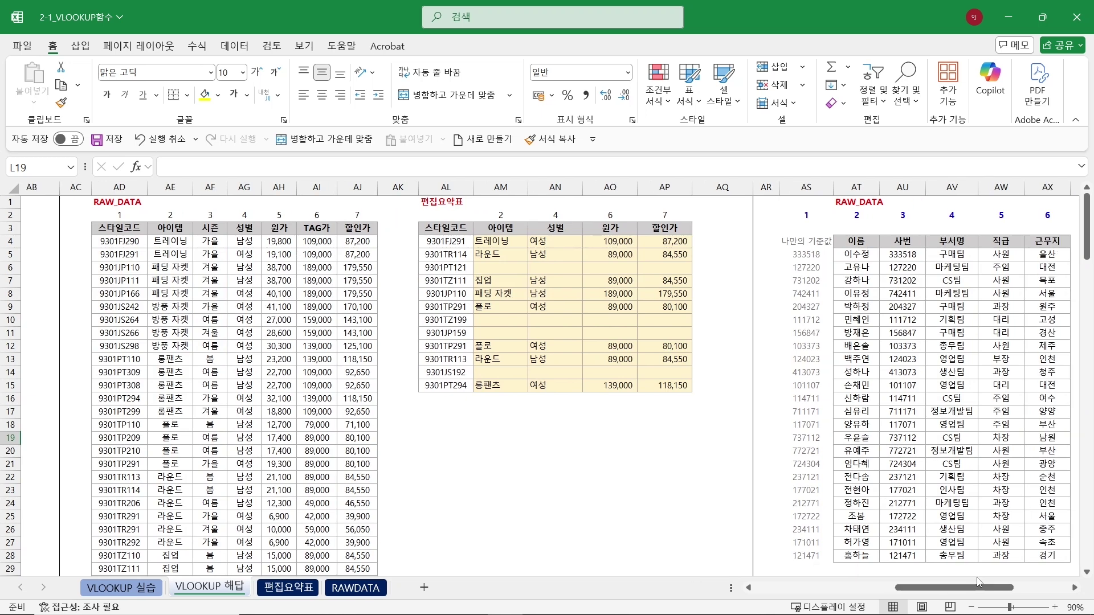
click(540, 247)
key(F2)
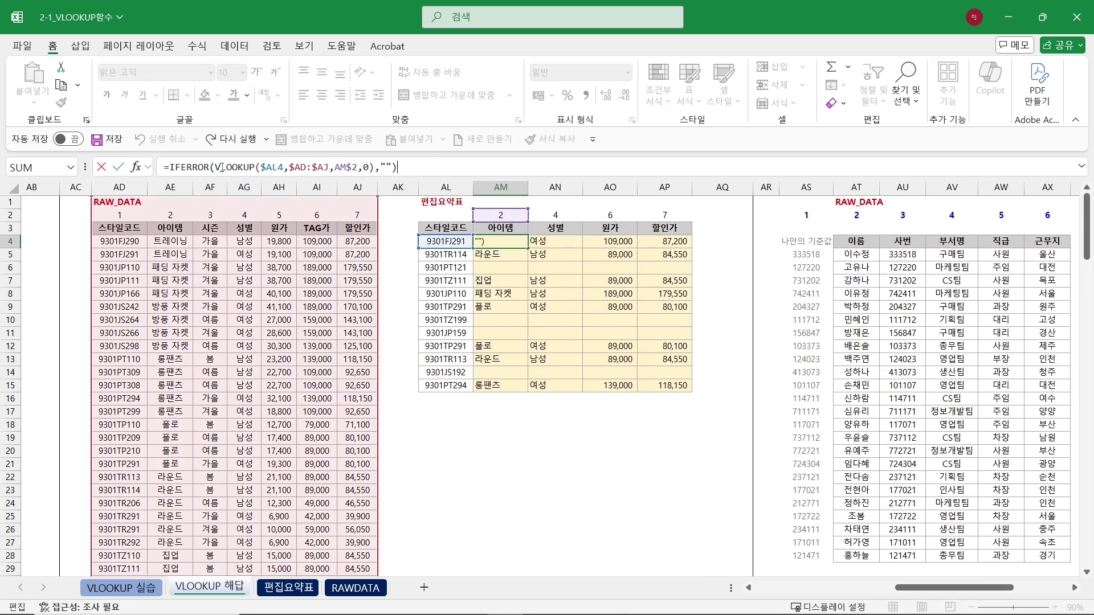
drag(216, 166, 368, 172)
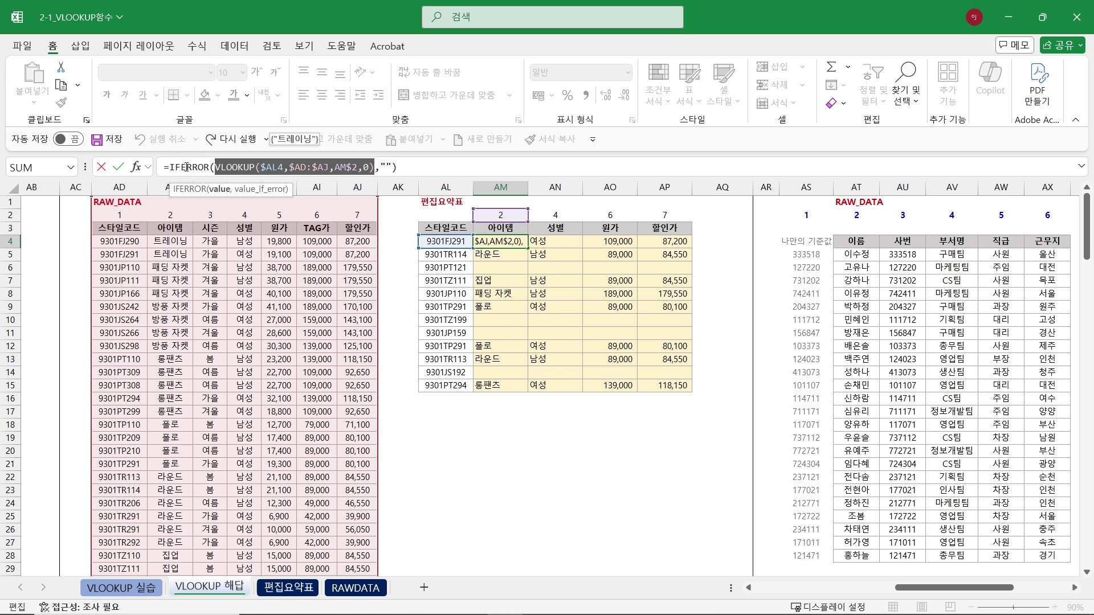
double_click(383, 166)
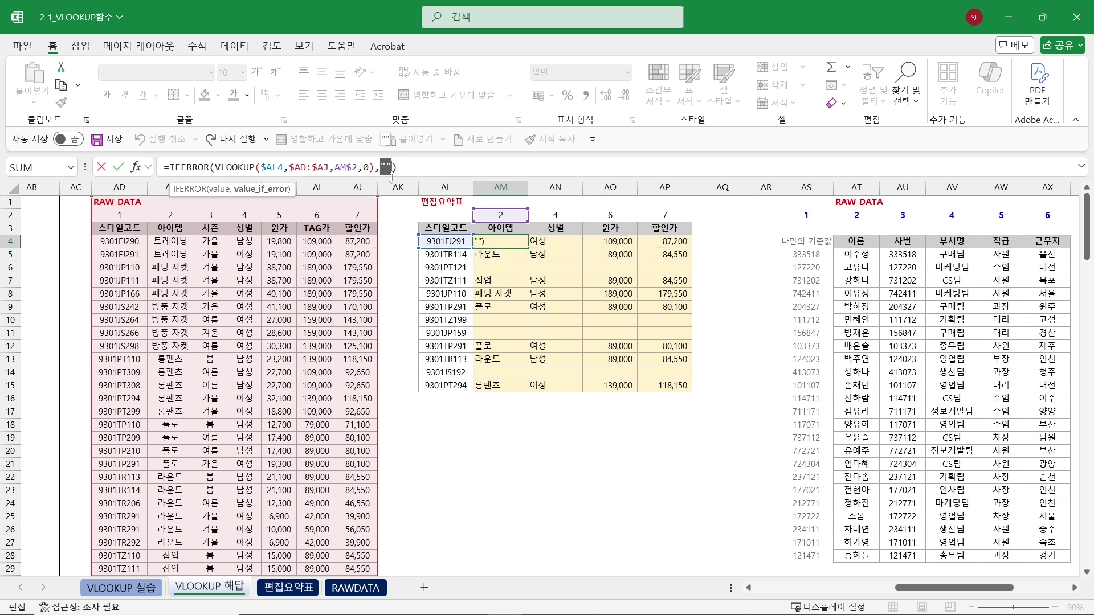
key(Return)
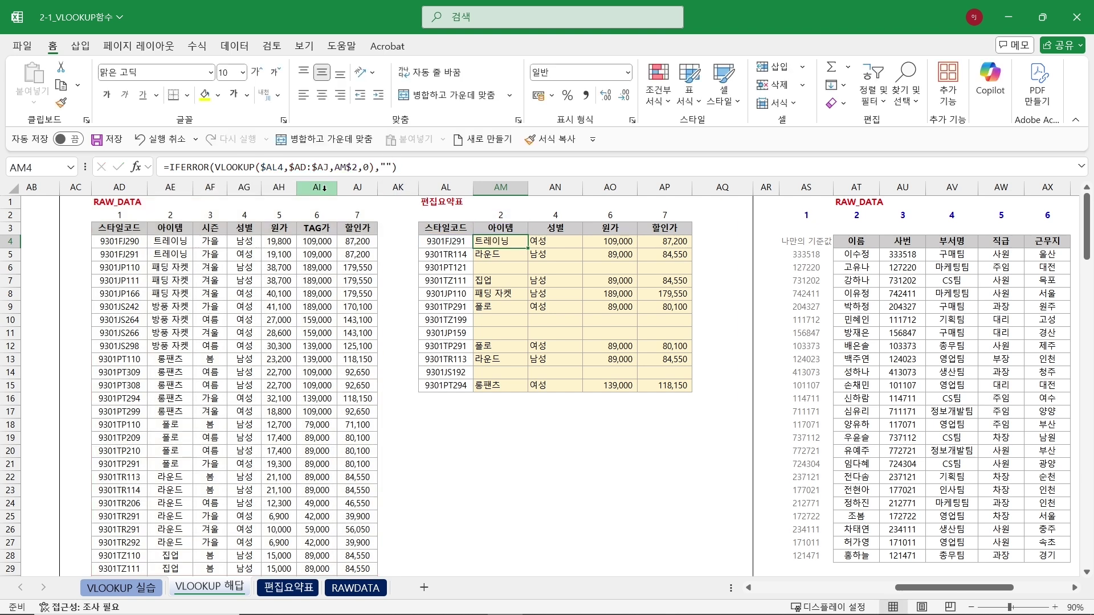
Start a VLOOKUP formula in AX5 of the VLOOKUP 실습 sheet with the column-locked lookup value $AW5
click(133, 588)
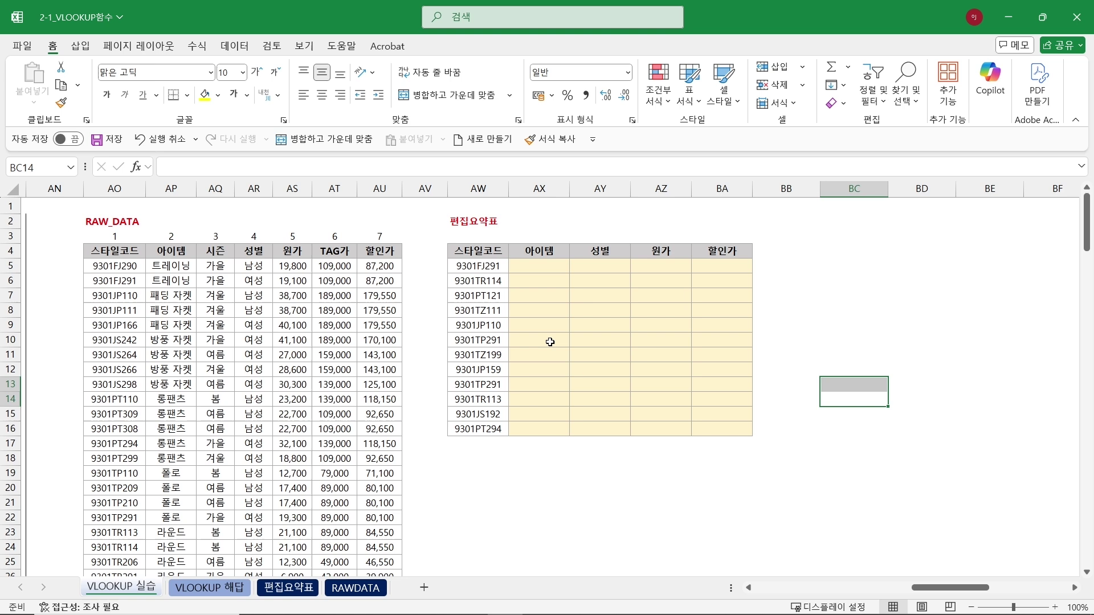
click(537, 266)
text(=)
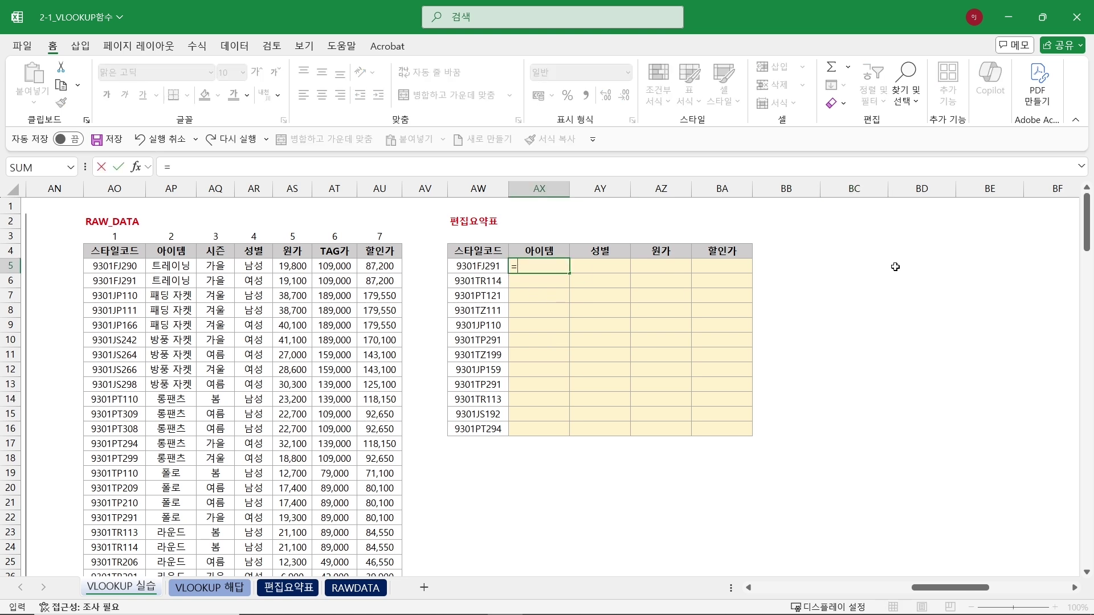
text(VL)
key(Tab)
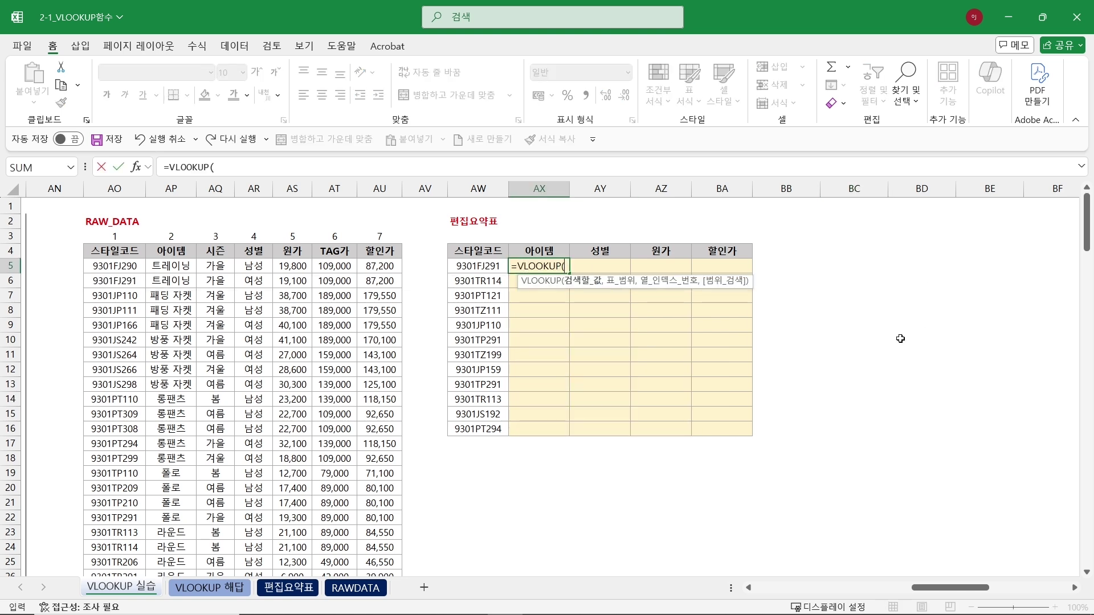
click(483, 266)
key(F4)
key(F4)
key(F4)
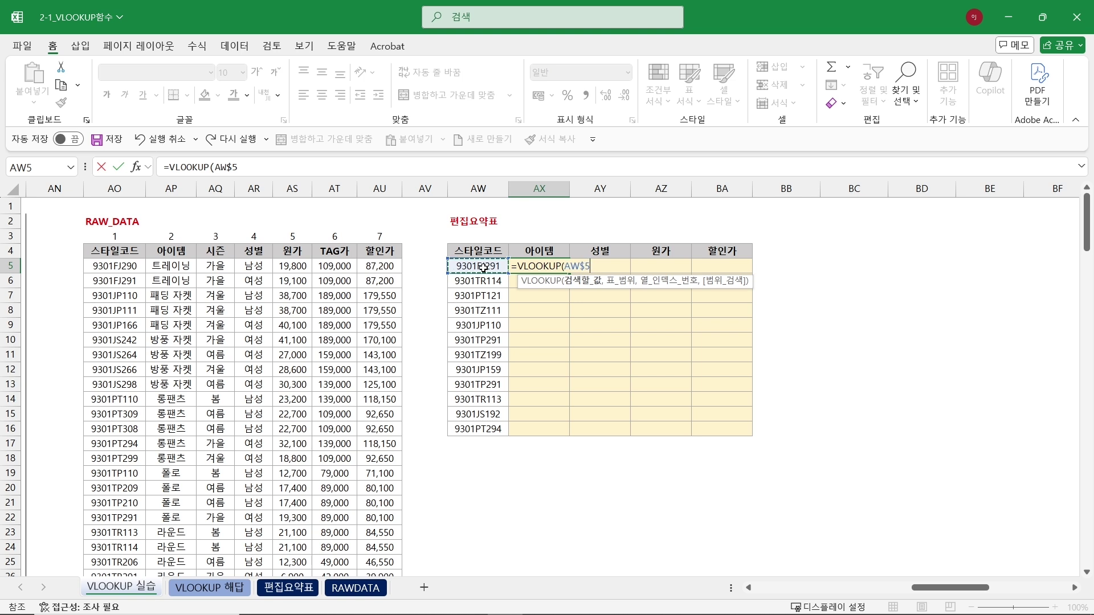
text(,)
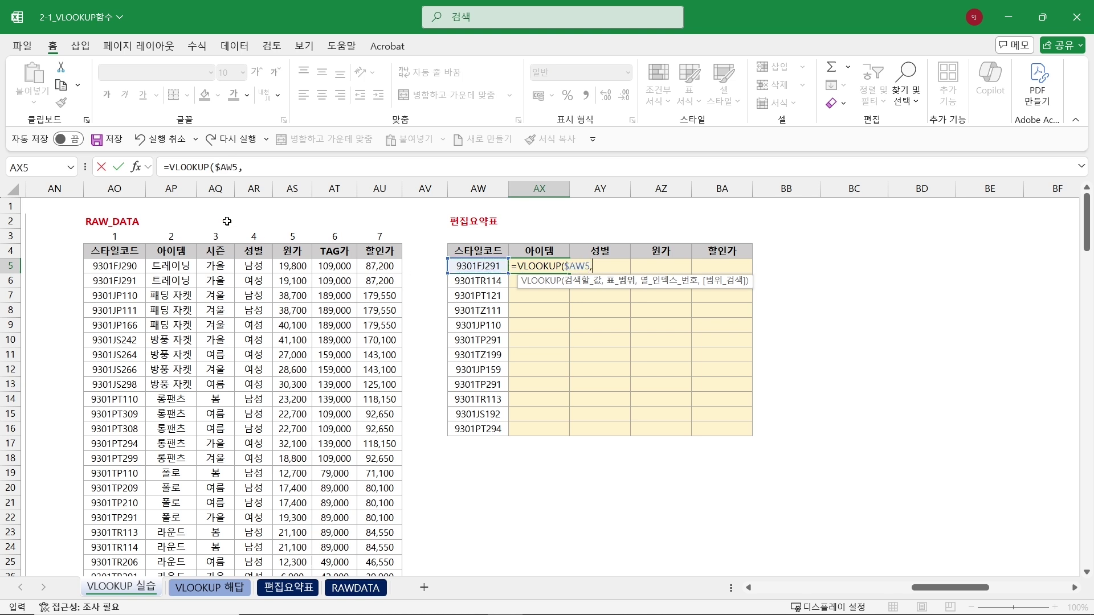
Complete the AX5 VLOOKUP with the locked column range $AO:$AU, column index 2 and match type 0
drag(111, 188, 366, 199)
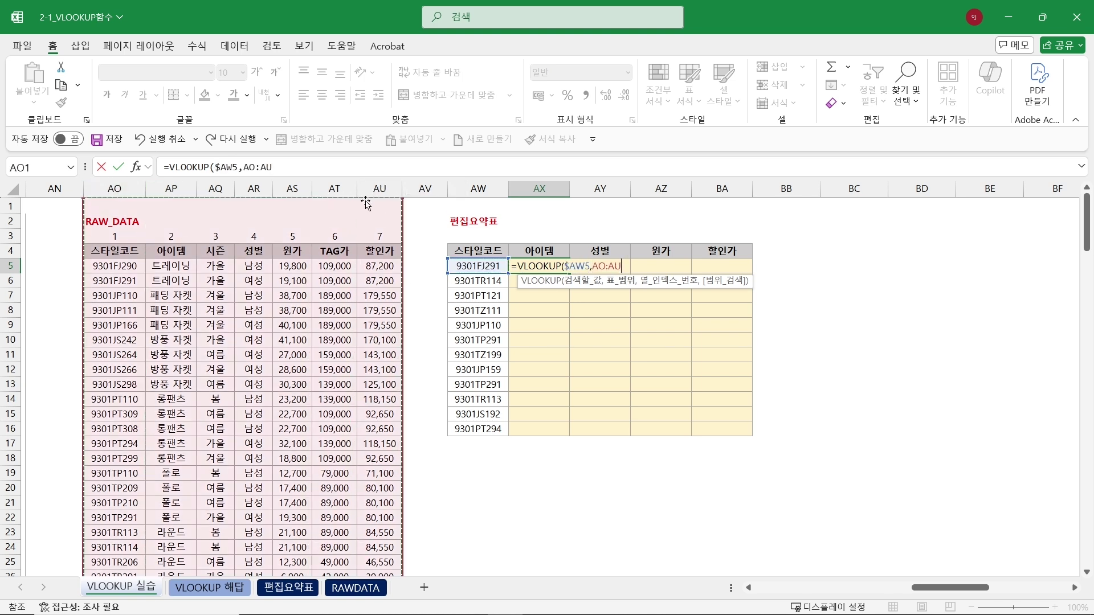
key(F4)
text(,)
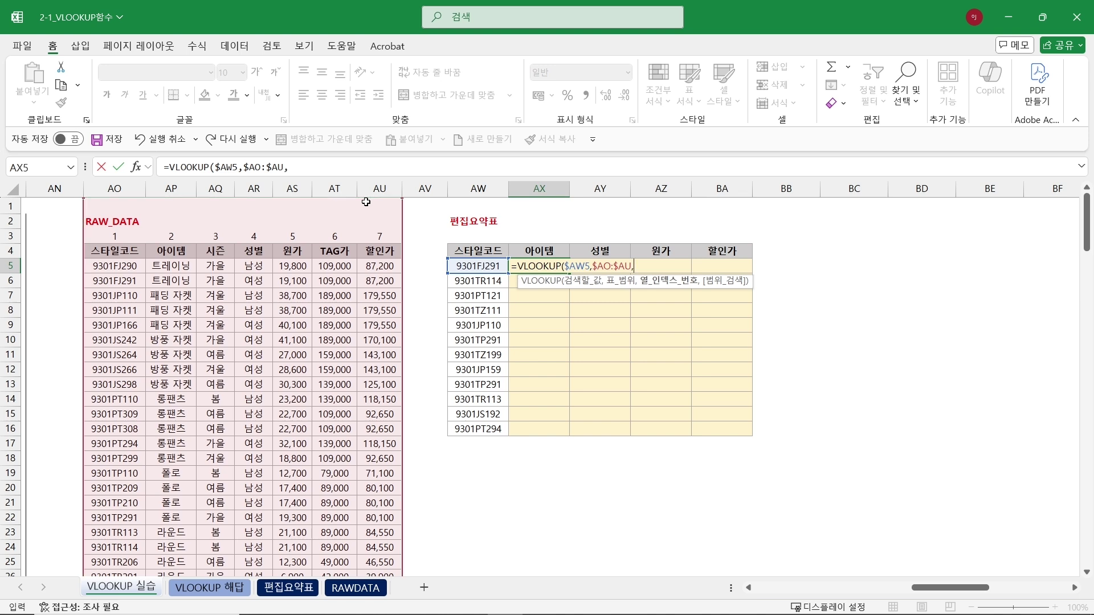
text(2,0))
key(Return)
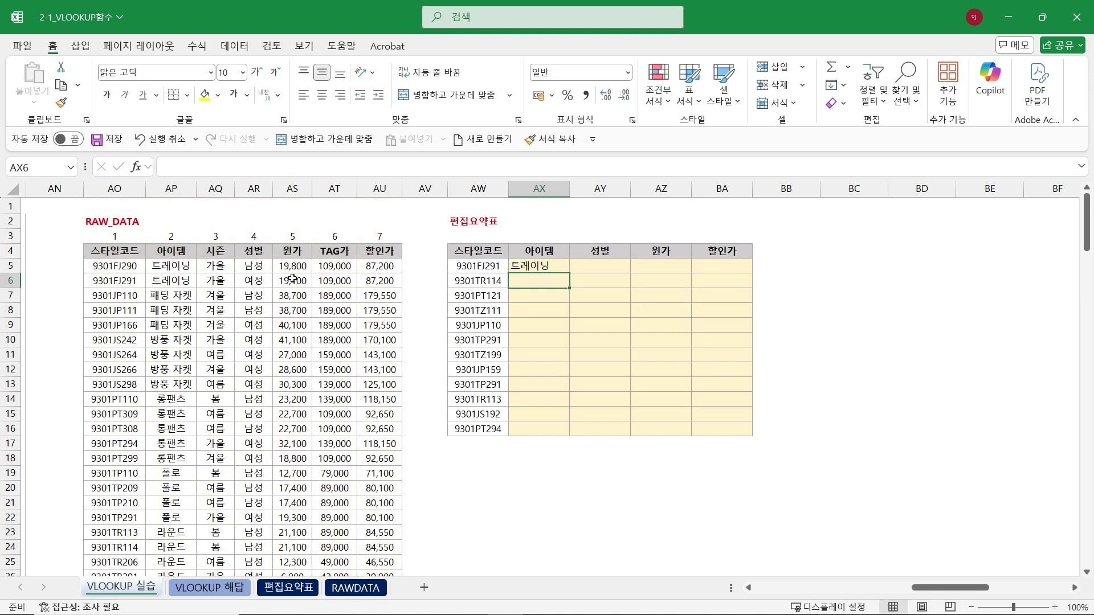
Wrap the AX5 VLOOKUP in IFERROR with an empty string "" as the error value
click(558, 268)
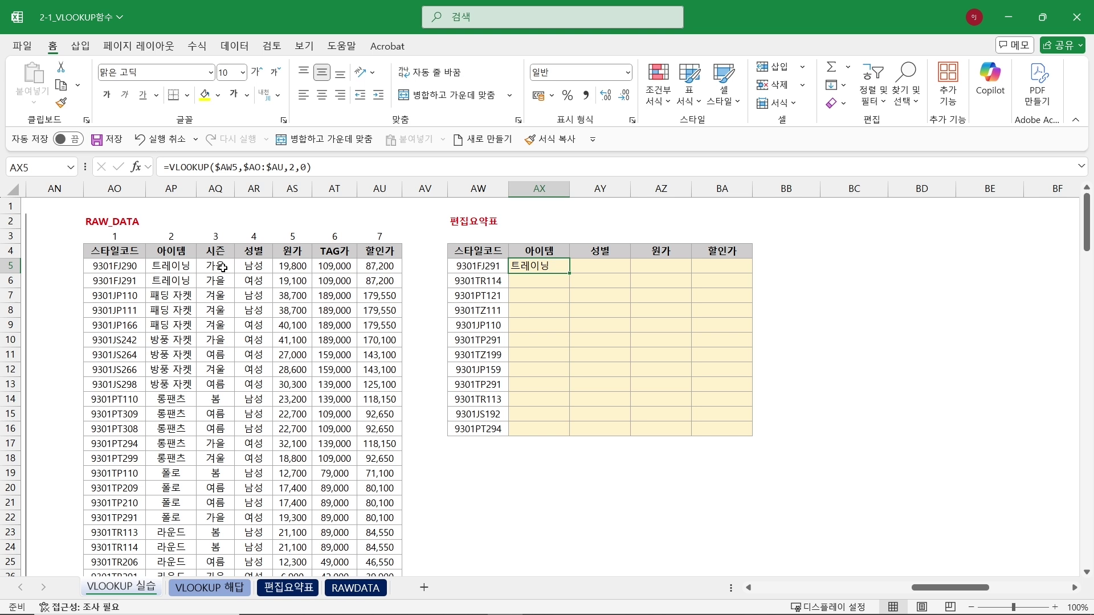
click(170, 169)
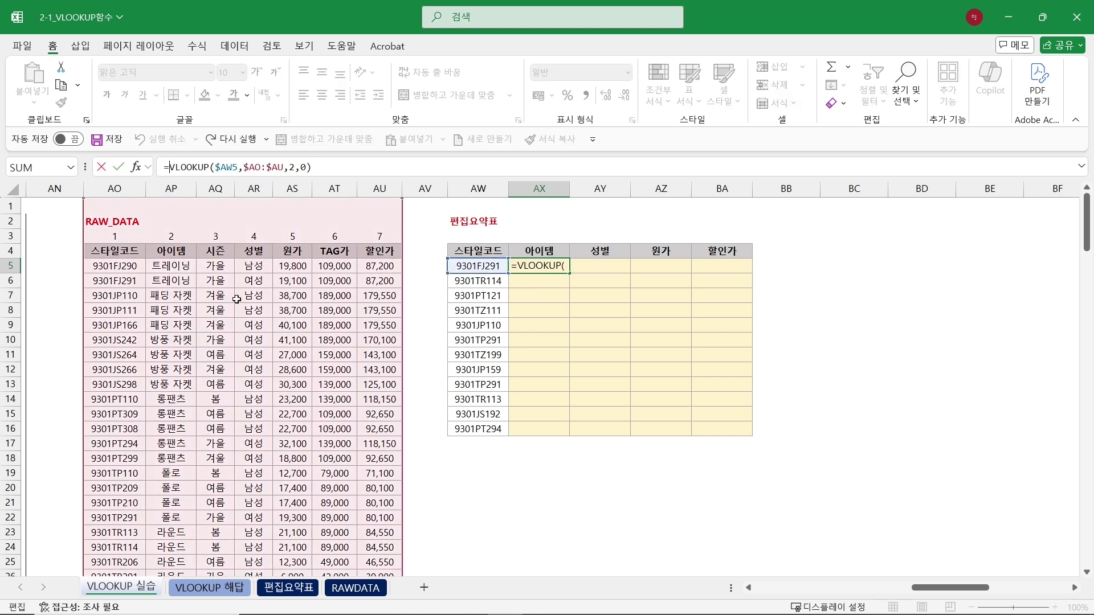
text(IFE)
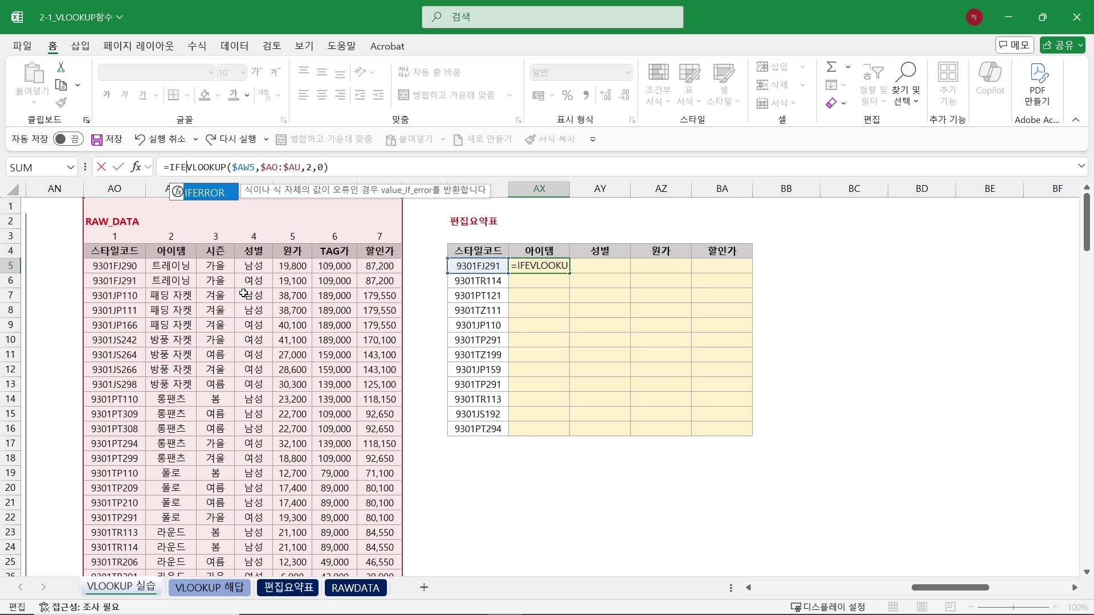
key(Tab)
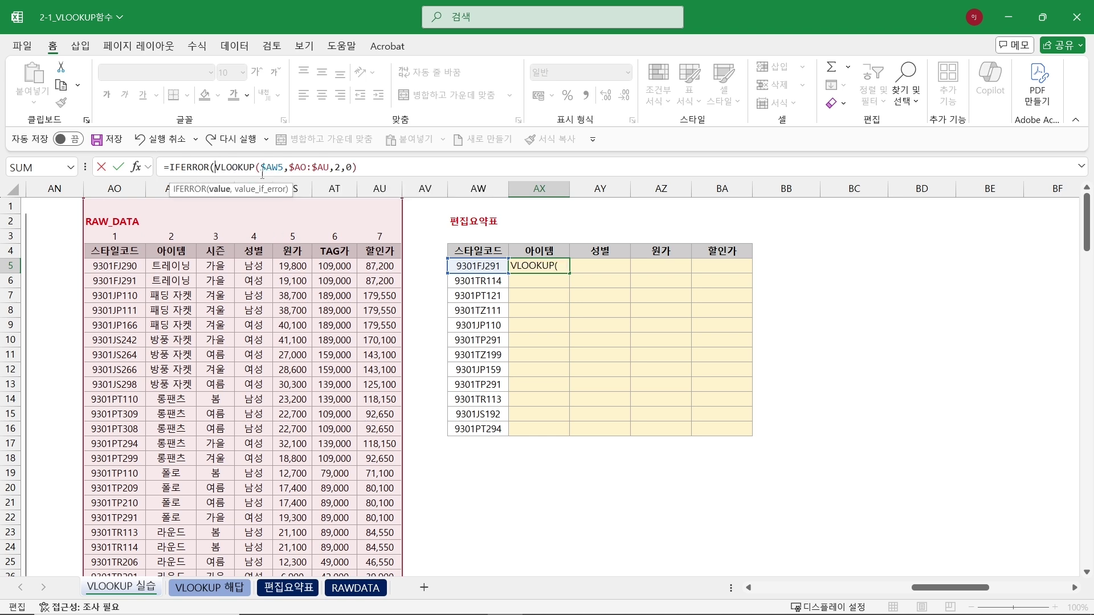
click(383, 167)
text(,)
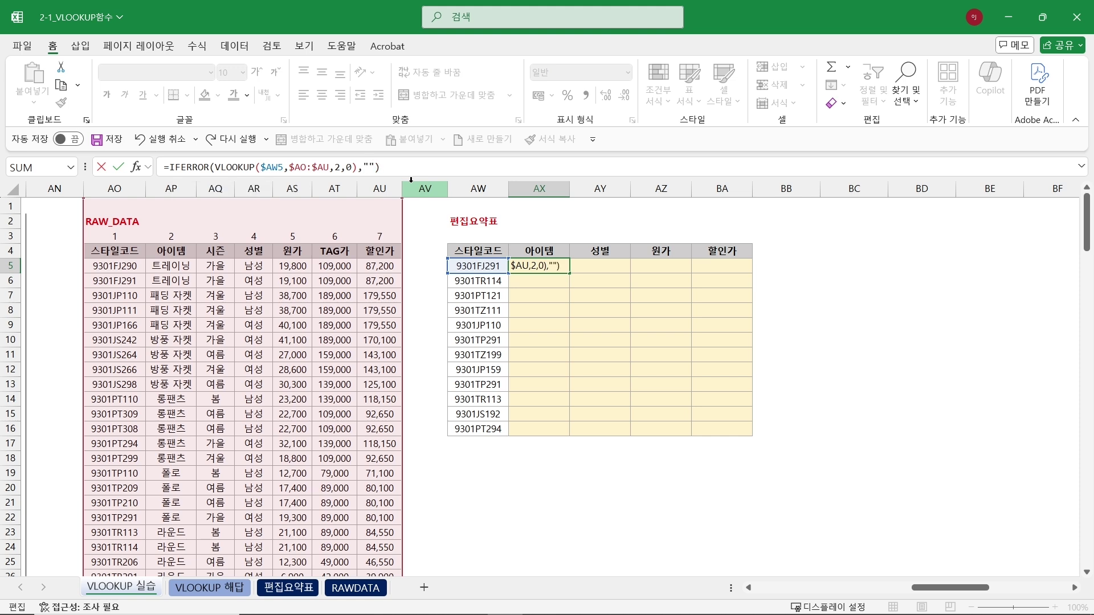
key(Return)
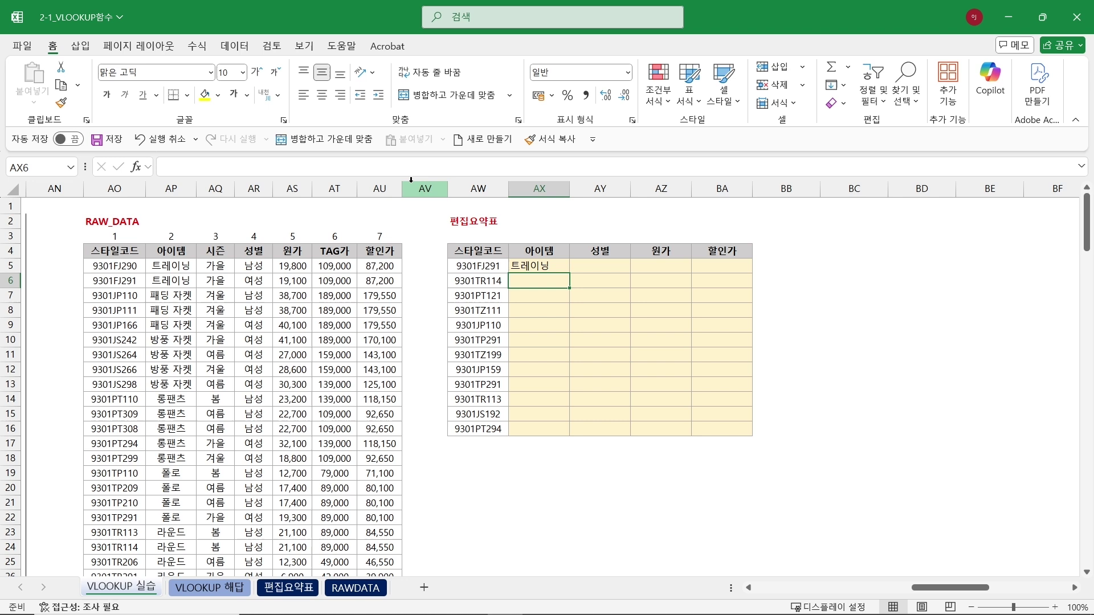
Copy the AX5 formula across to BA5 and set the VLOOKUP column index in AY5 to 4
click(558, 264)
drag(569, 273, 757, 275)
click(596, 264)
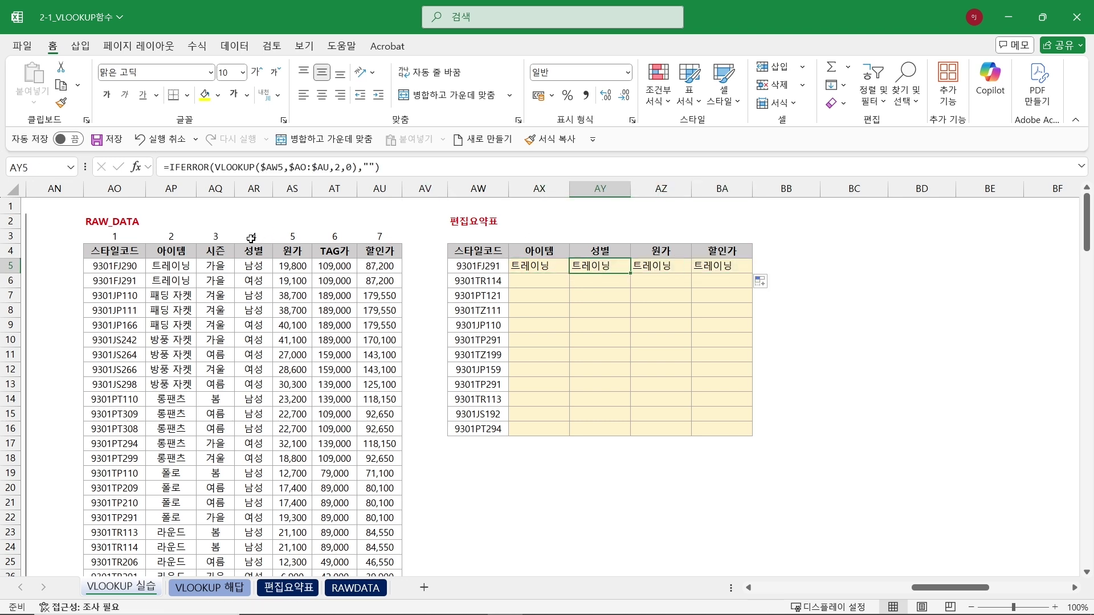
click(339, 167)
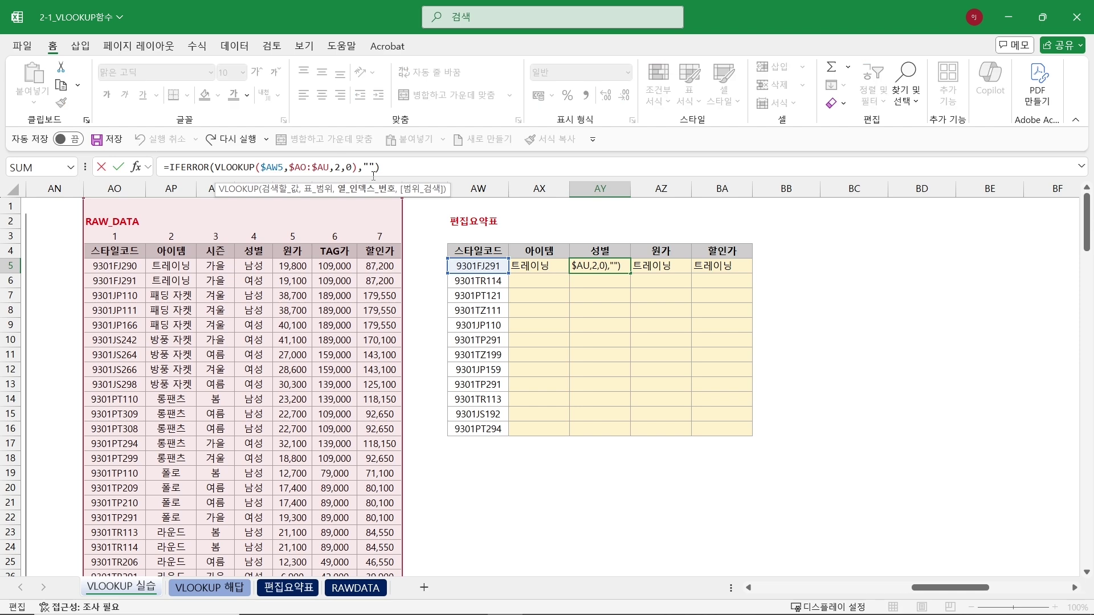
key(BackSpace)
text(4)
key(Return)
Set the VLOOKUP column index in AZ5, under 원가, to 5
key(Up)
key(Right)
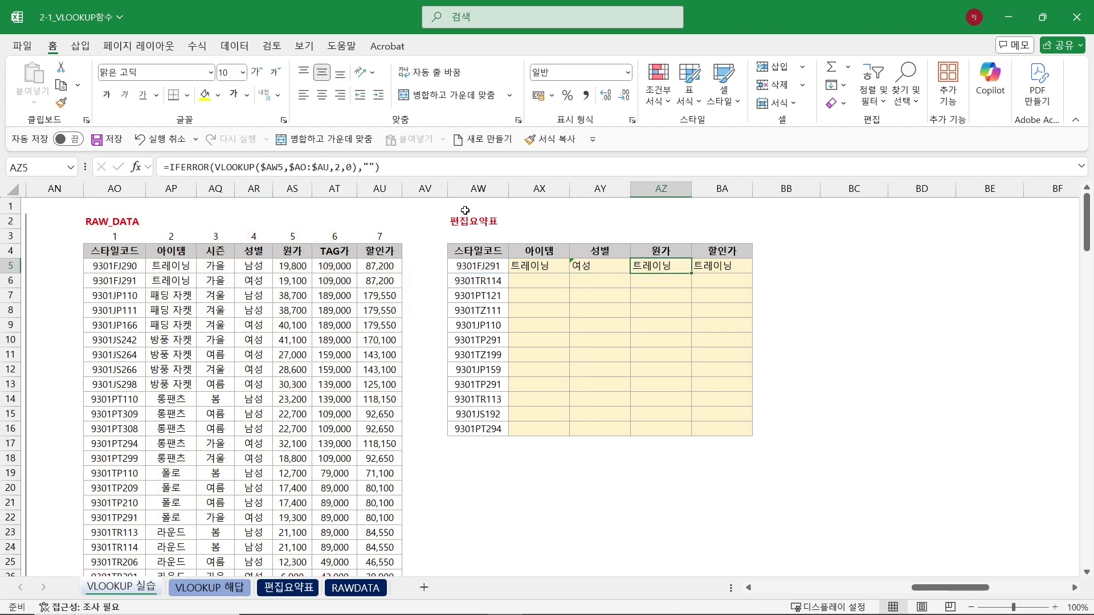
click(342, 169)
key(BackSpace)
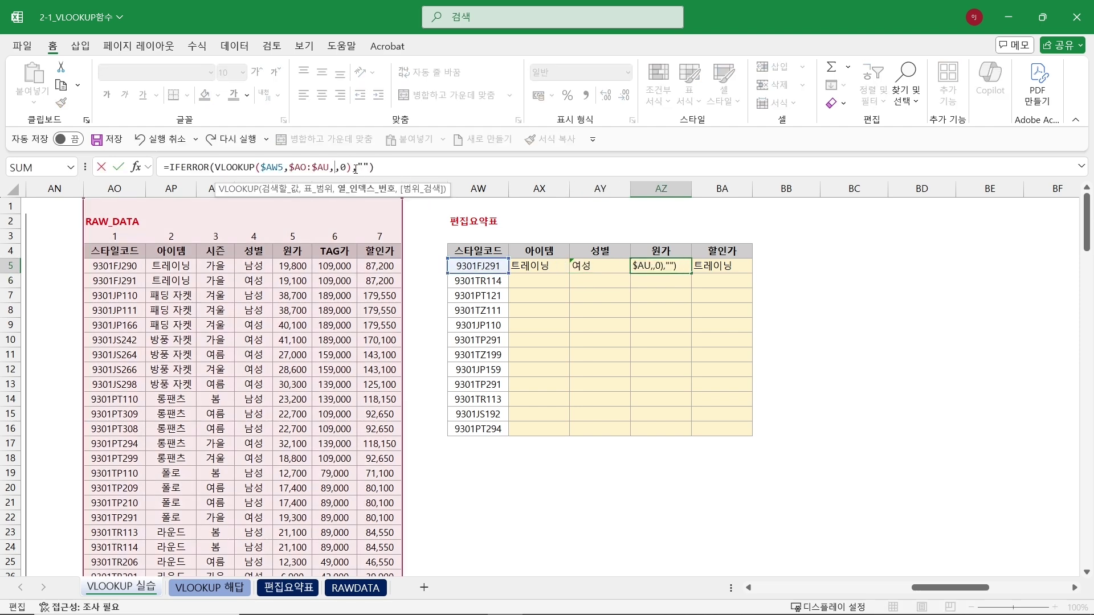
text(5)
key(Return)
Set the VLOOKUP column index in BA5, under 할인가, to 7
click(705, 265)
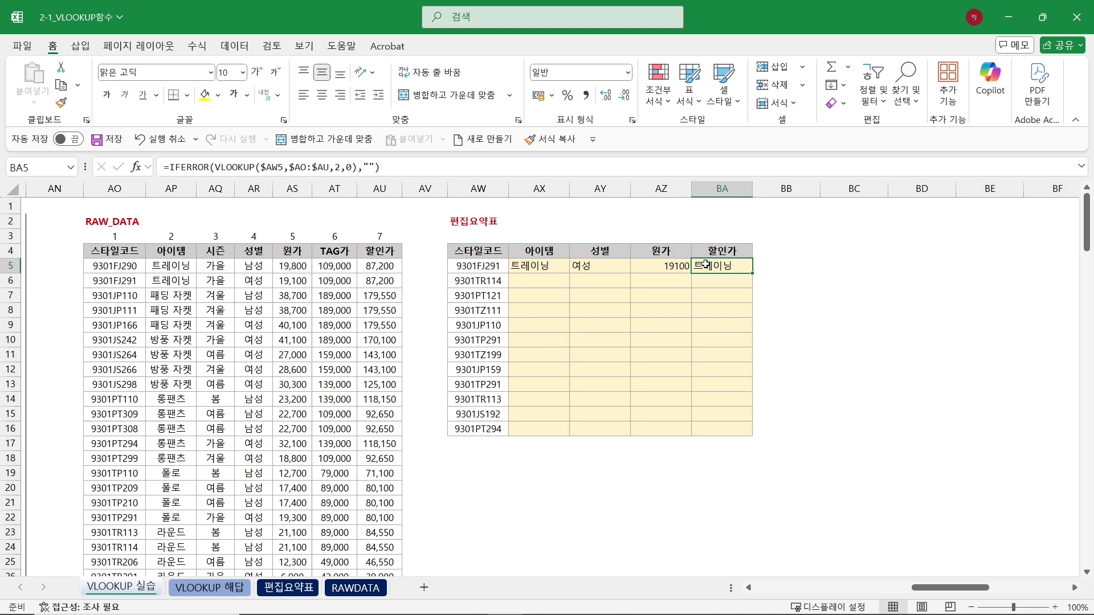
click(359, 168)
key(Left)
key(Left)
key(Left)
key(BackSpace)
text(7)
key(Return)
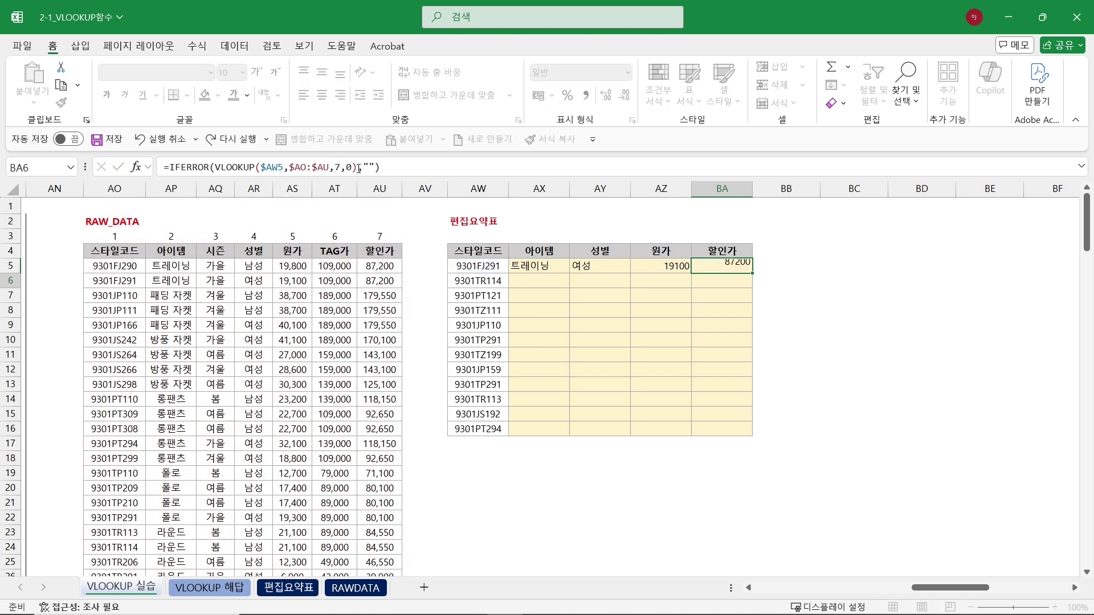
Fill the AX5:BA5 formulas down through row 16 of the 편집요약표 table
click(547, 268)
drag(599, 265, 735, 267)
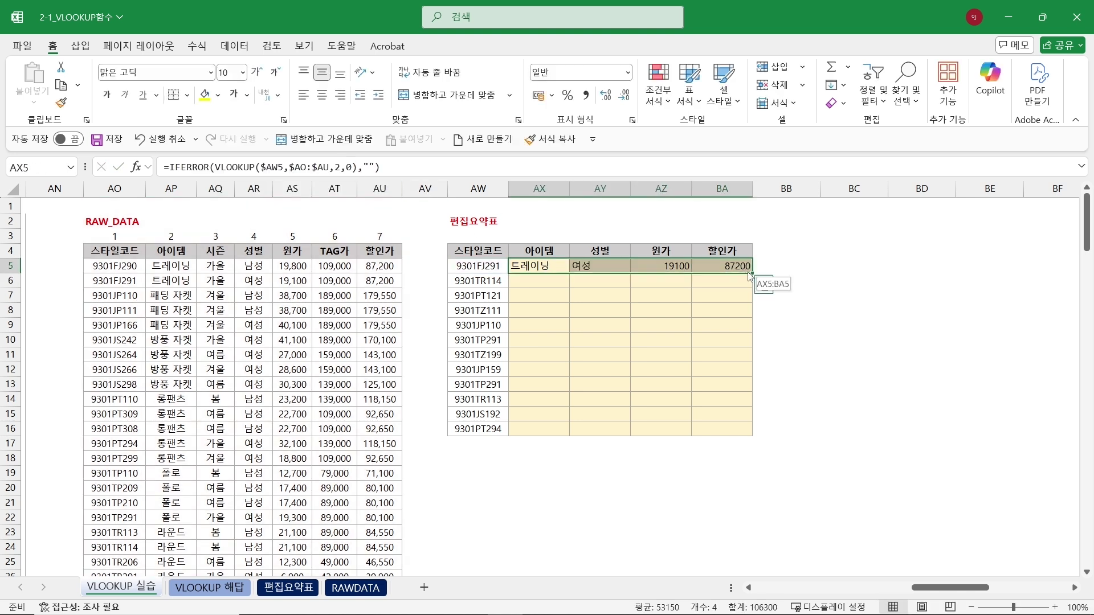
double_click(751, 273)
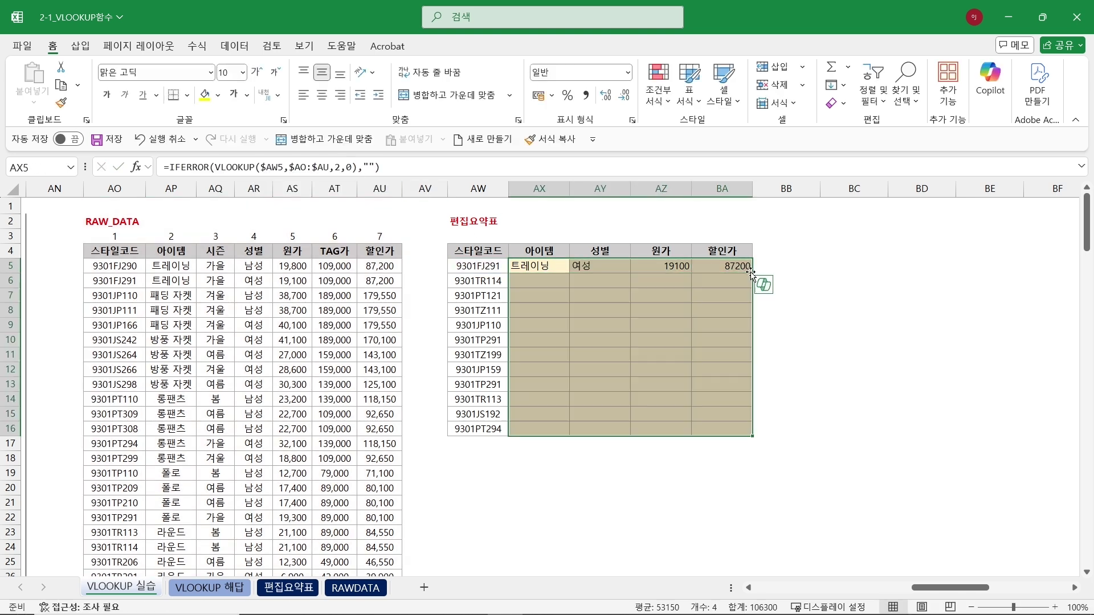
click(939, 265)
Center the 아이템 and 성별 values in AX5:AY16
drag(538, 266, 604, 430)
click(322, 94)
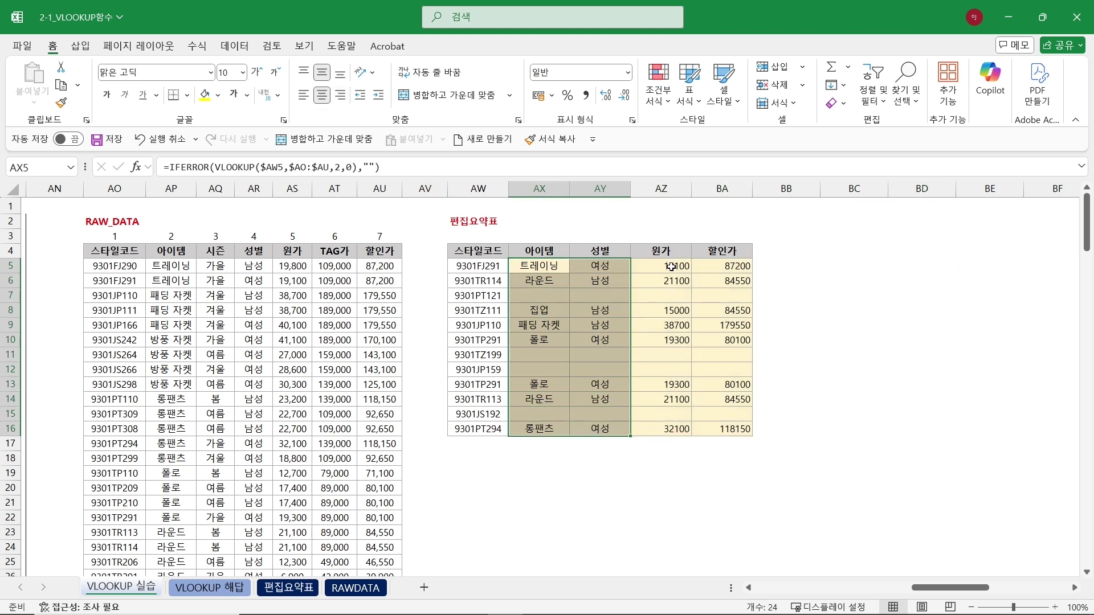
Apply the comma number style to the 원가 and 할인가 values in AZ5:BA16
drag(664, 266, 722, 432)
click(586, 95)
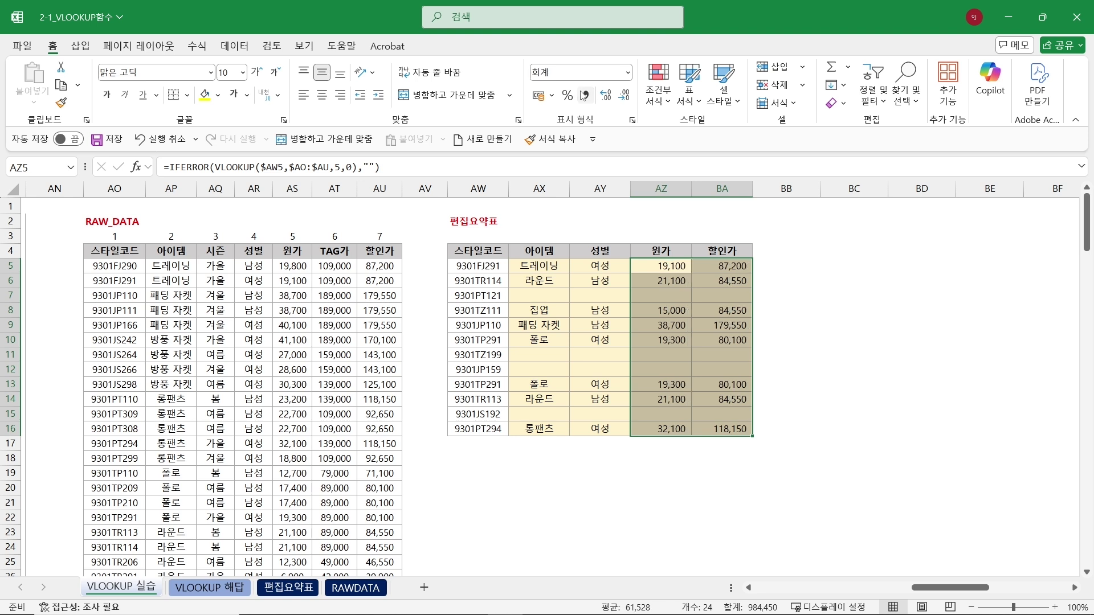
click(842, 324)
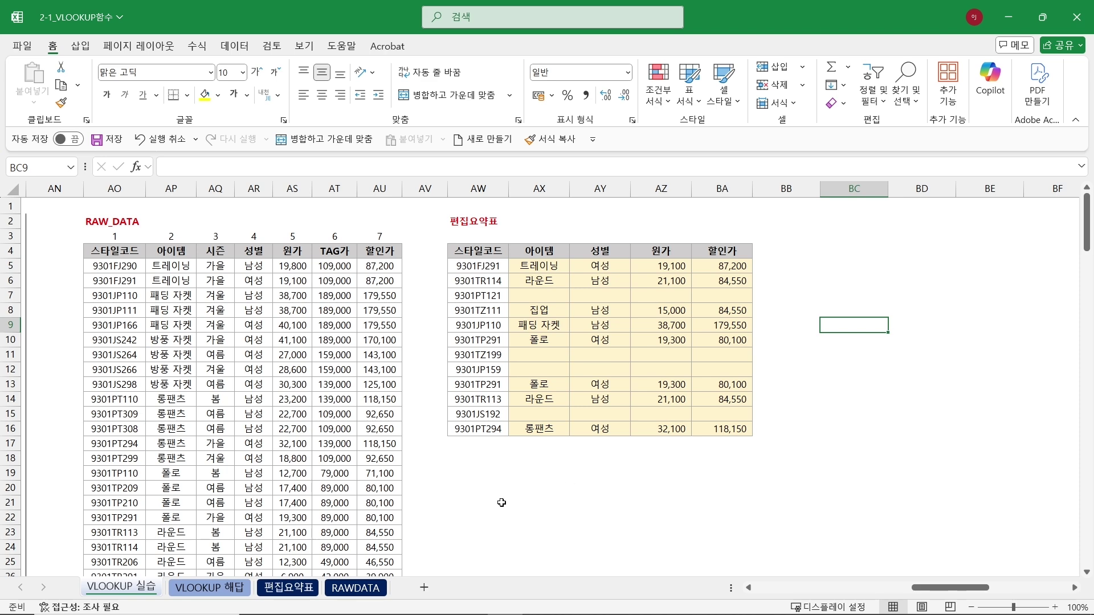
Clear the old formulas from the 아이템 through 할인가 columns, D6:G18, on the 편집요약표 sheet
click(353, 594)
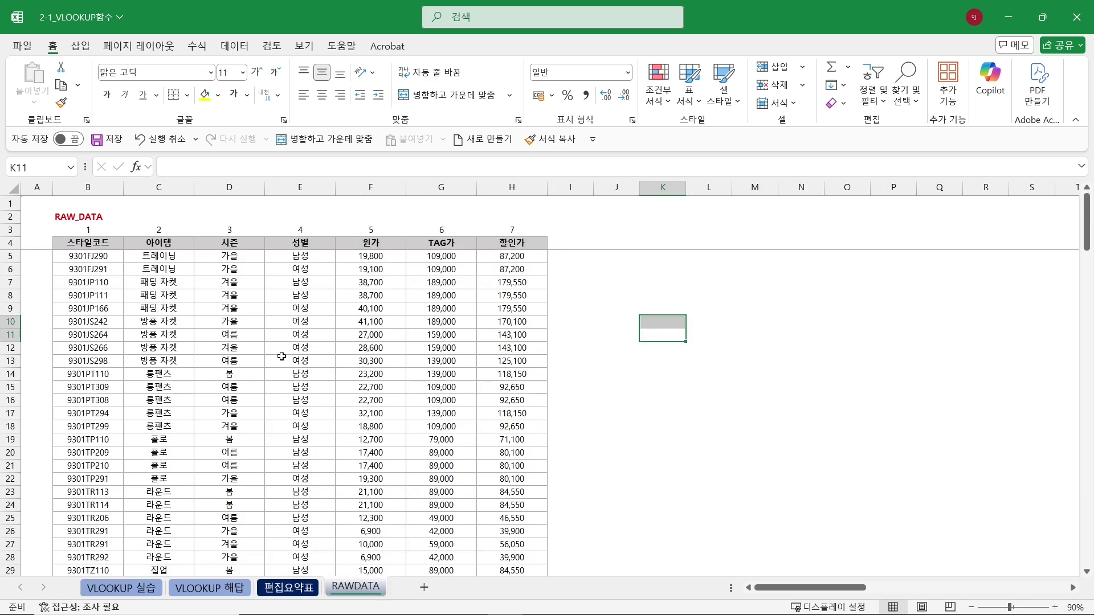
click(289, 587)
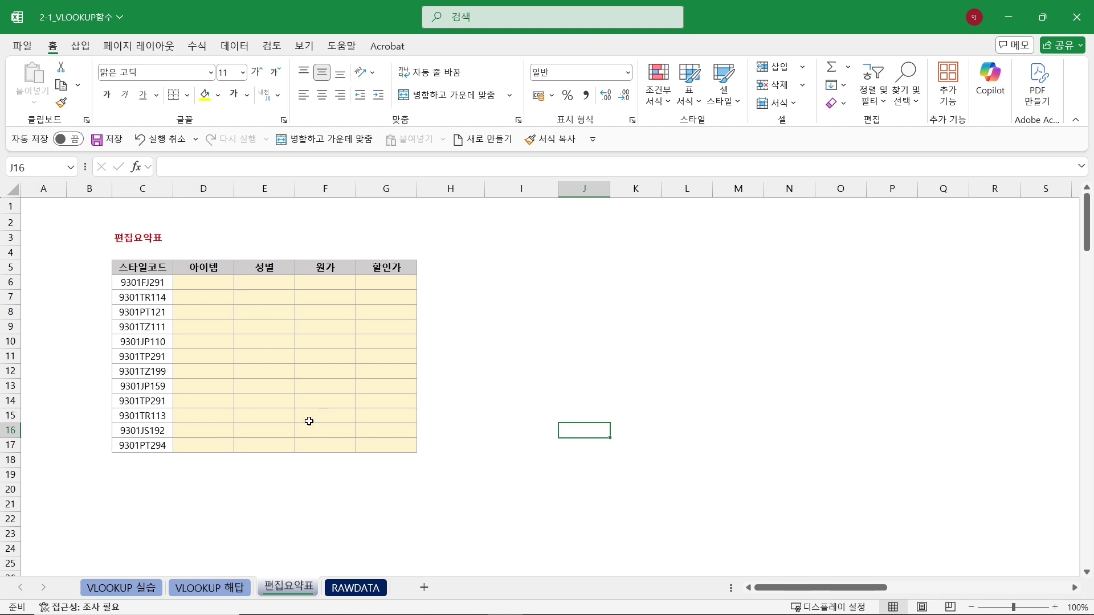
click(209, 285)
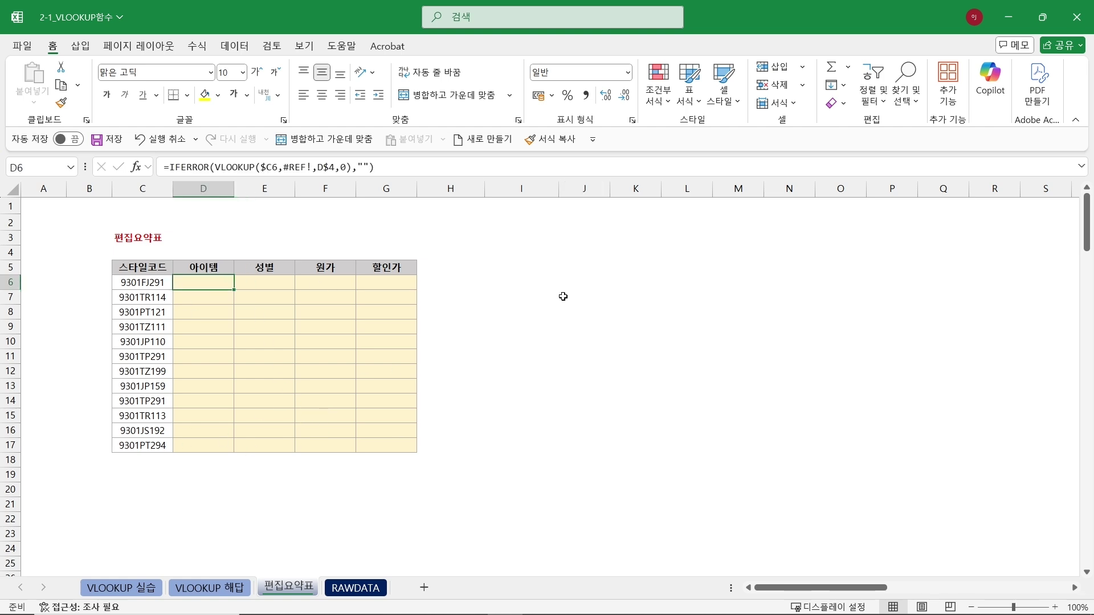
drag(215, 280, 378, 459)
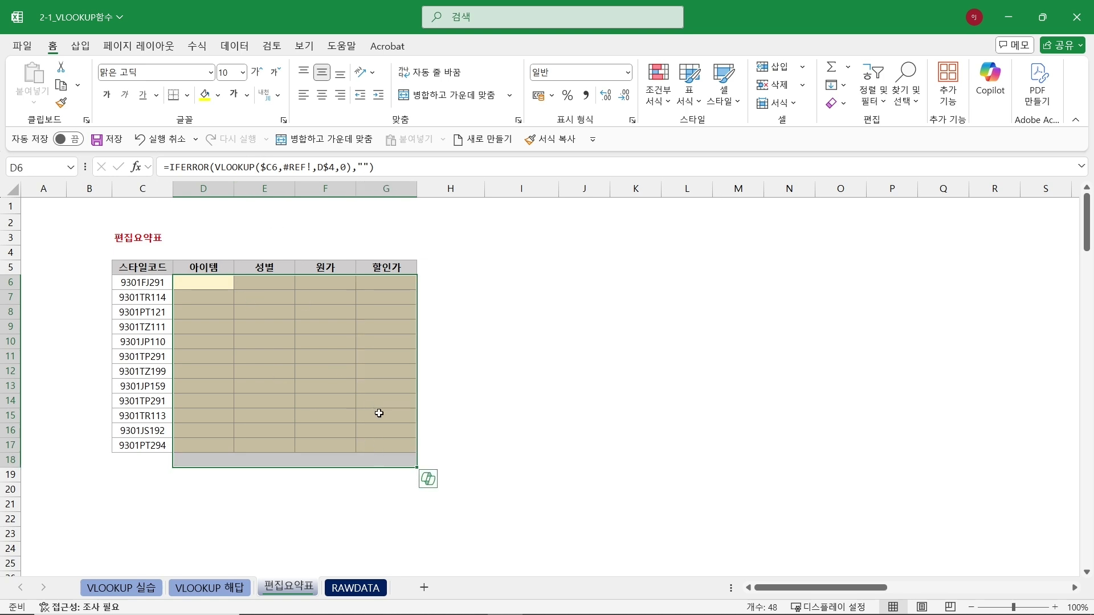
key(Delete)
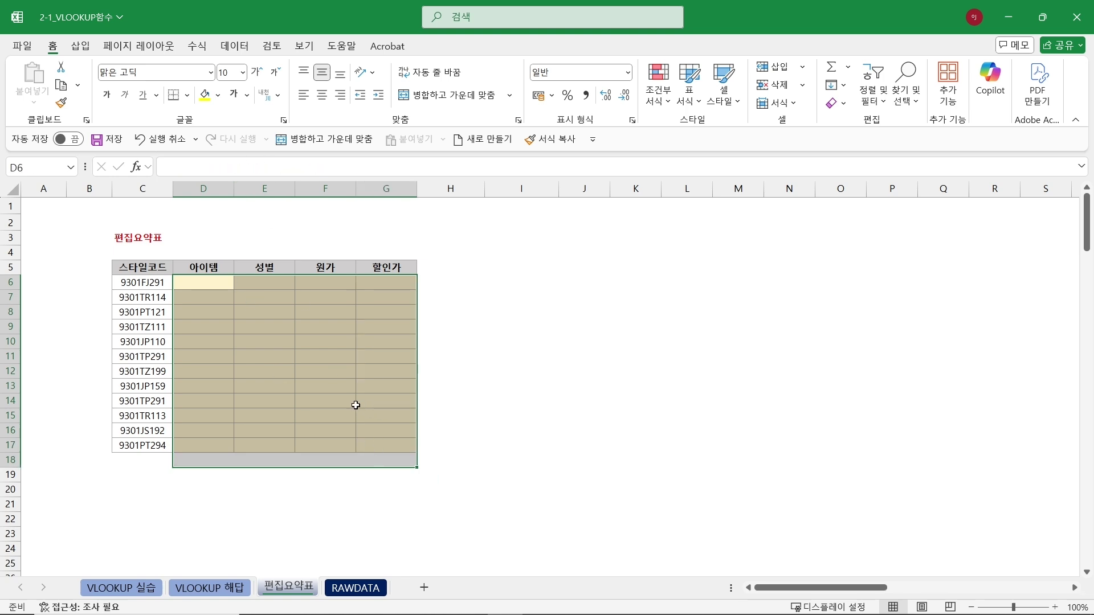
click(215, 280)
text(=)
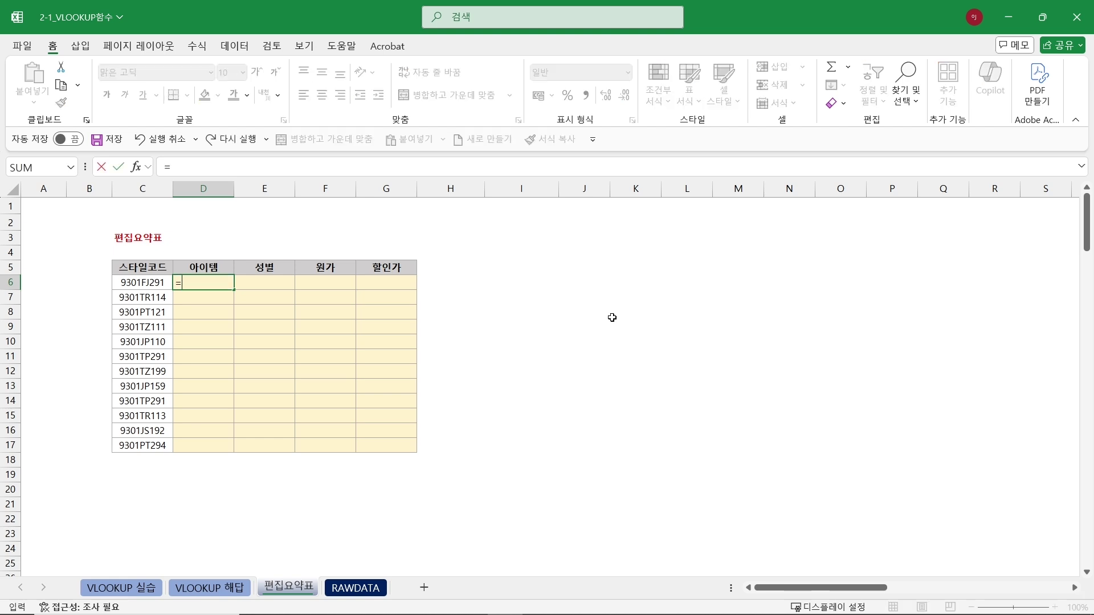
text(VL)
key(Tab)
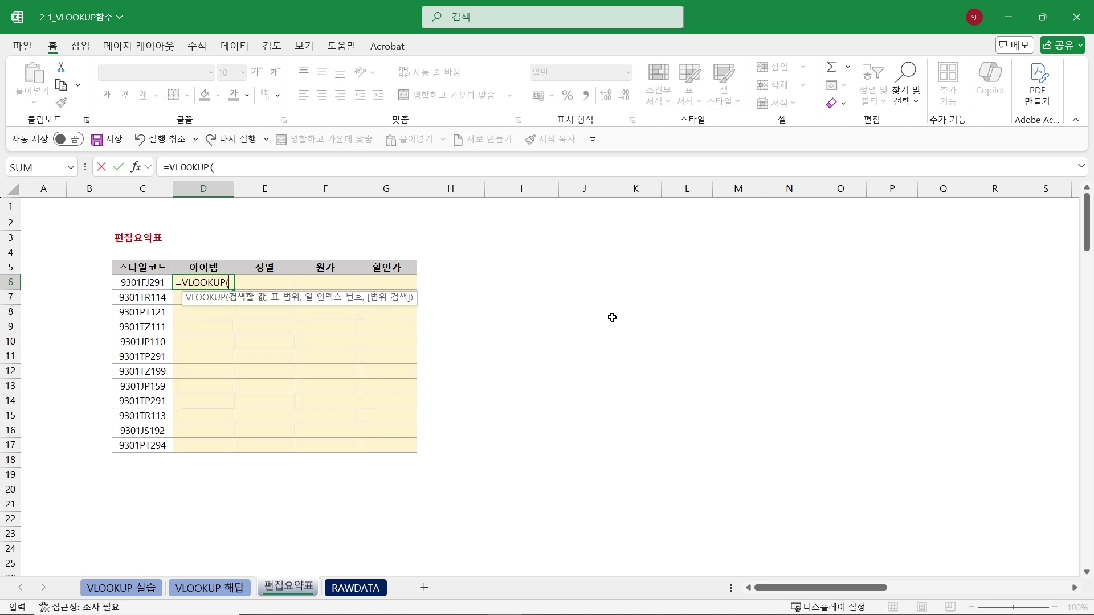
click(140, 283)
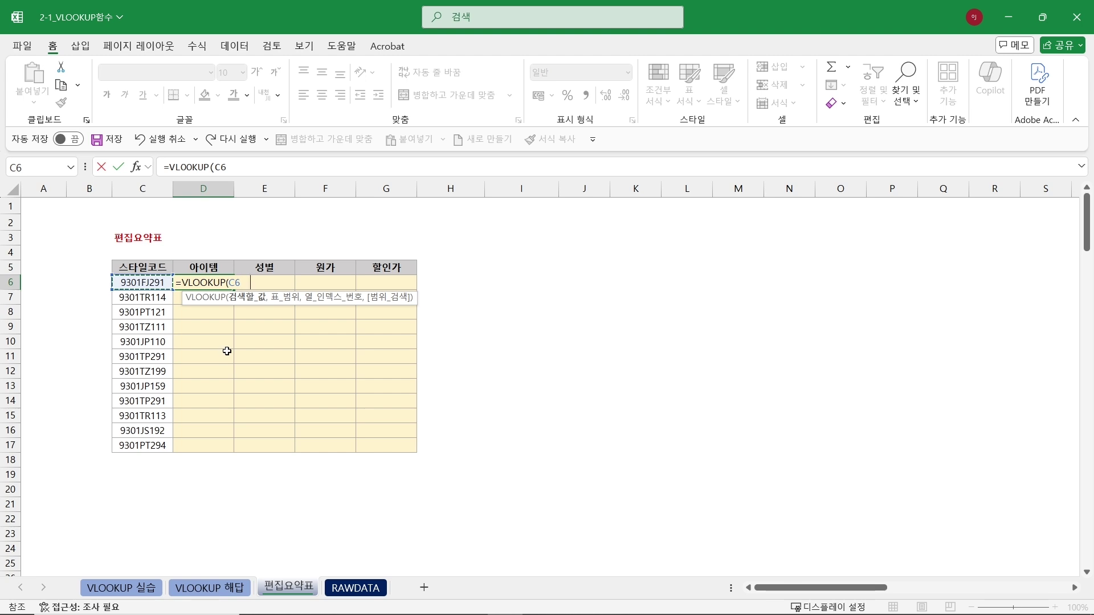
key(F4)
key(F4)
key(F4)
text(,)
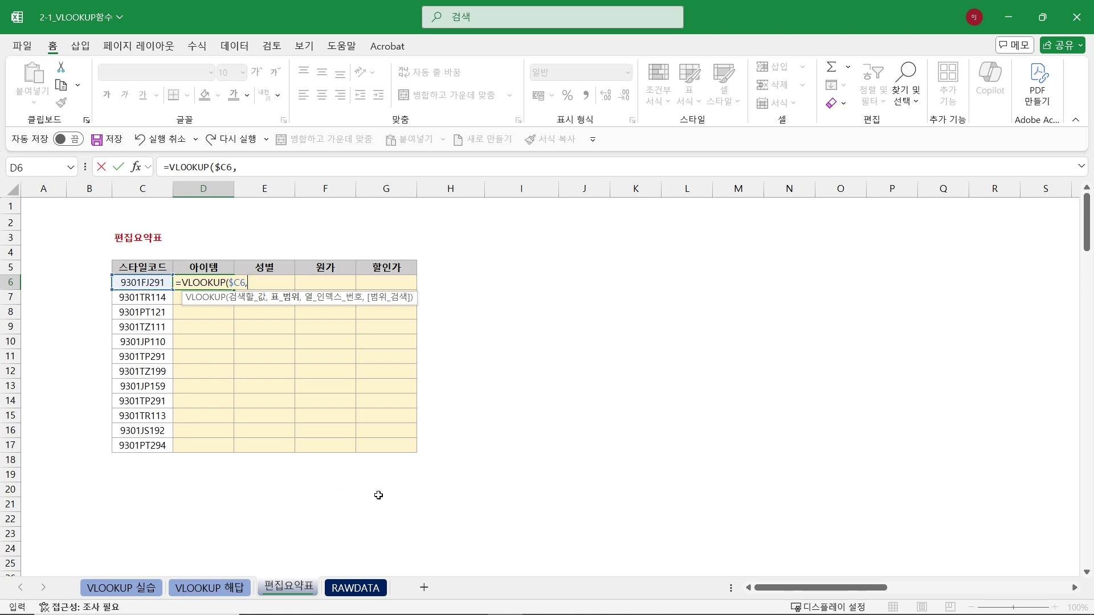
click(375, 590)
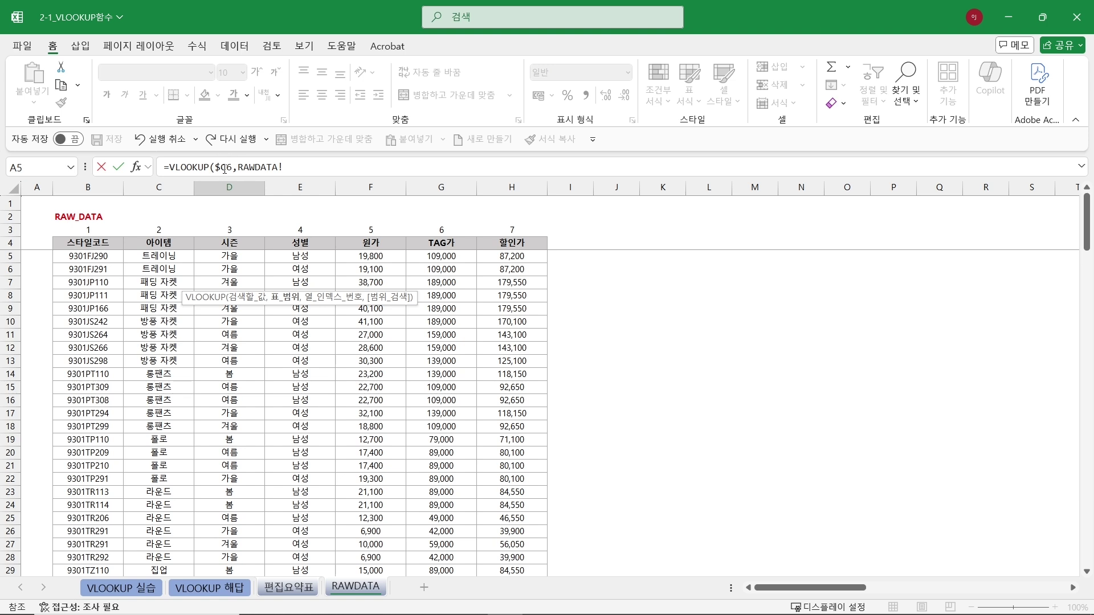
key(Escape)
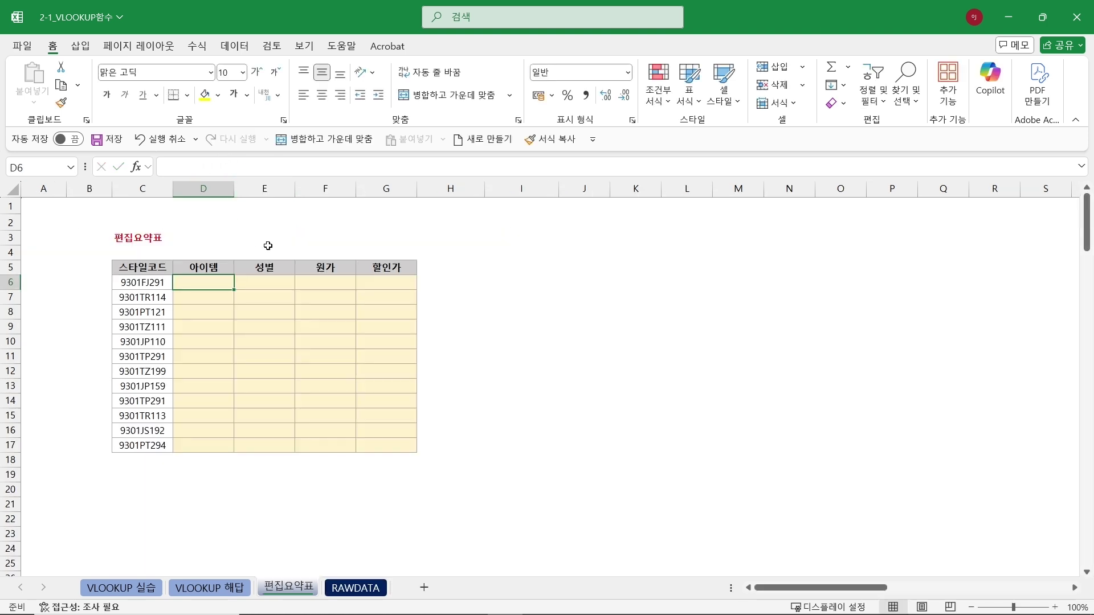
text(=VLOOKUP()
click(142, 288)
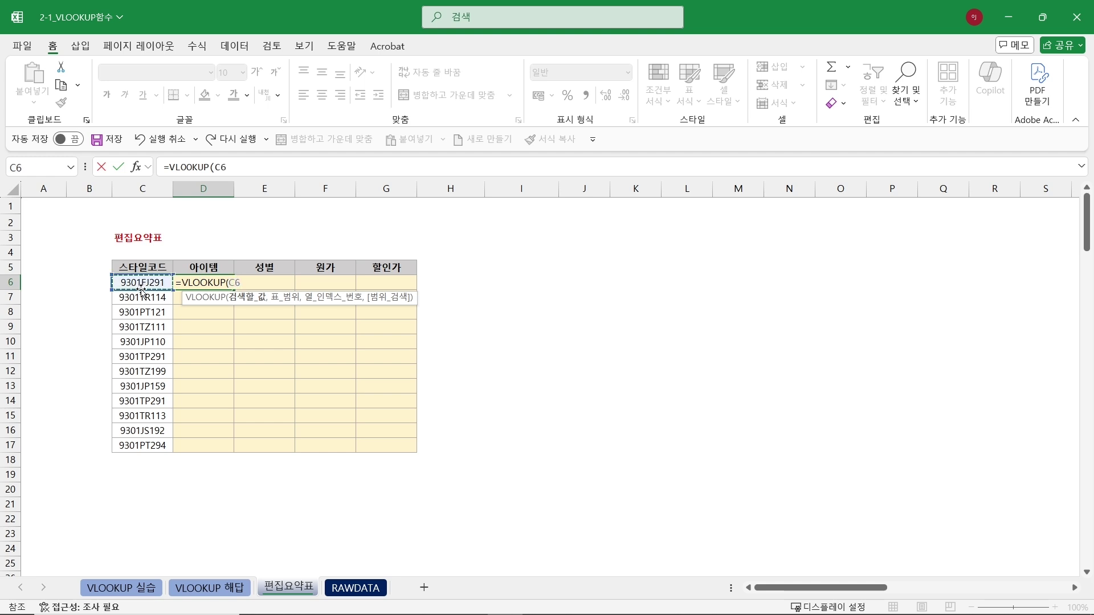
click(371, 587)
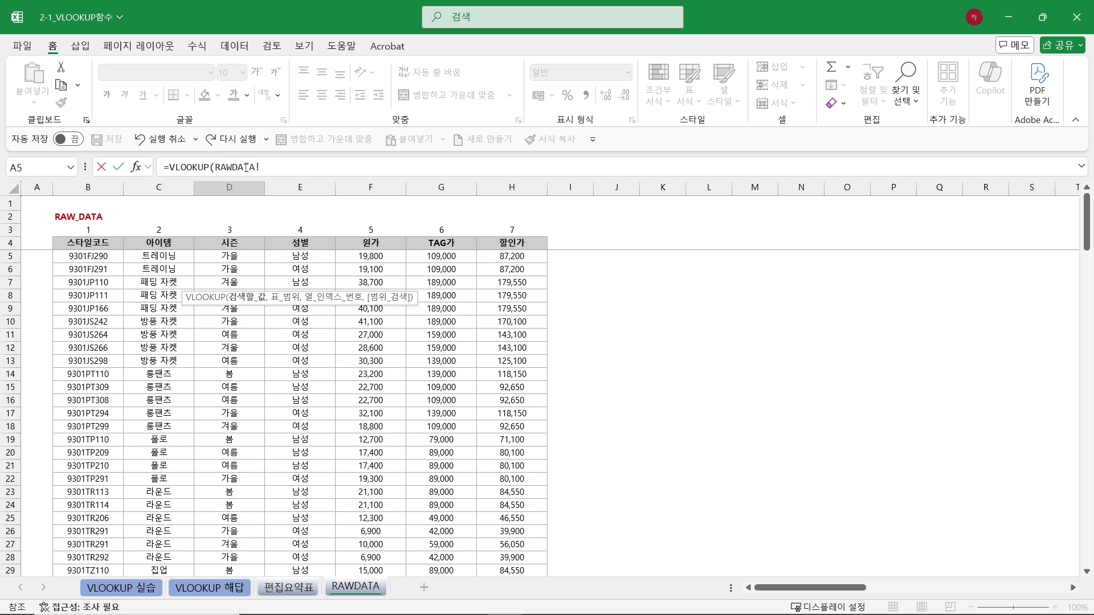
key(Escape)
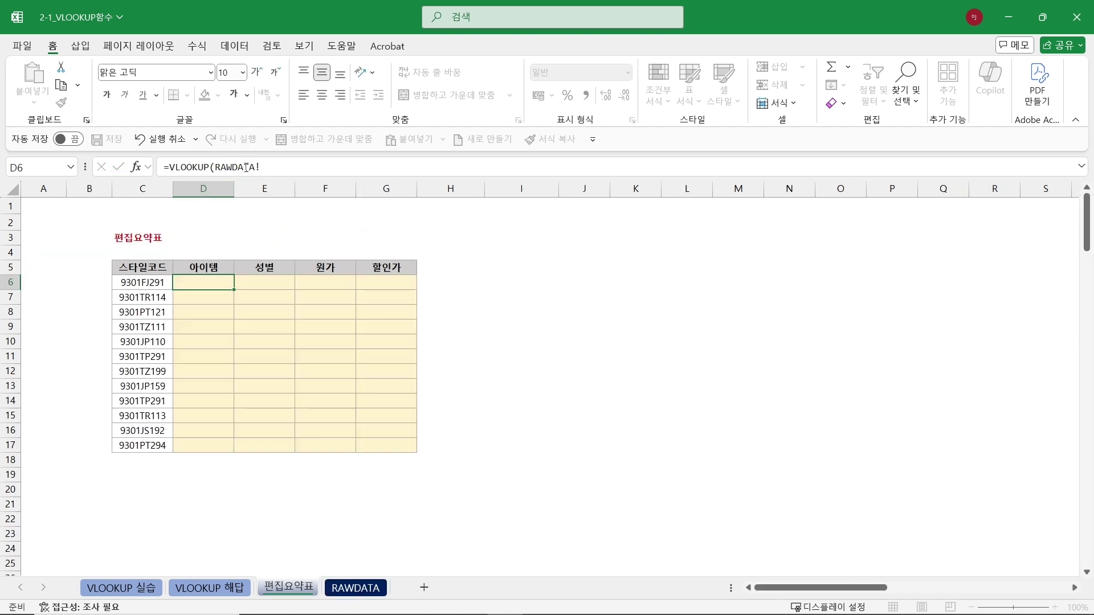
text(=VL)
key(Tab)
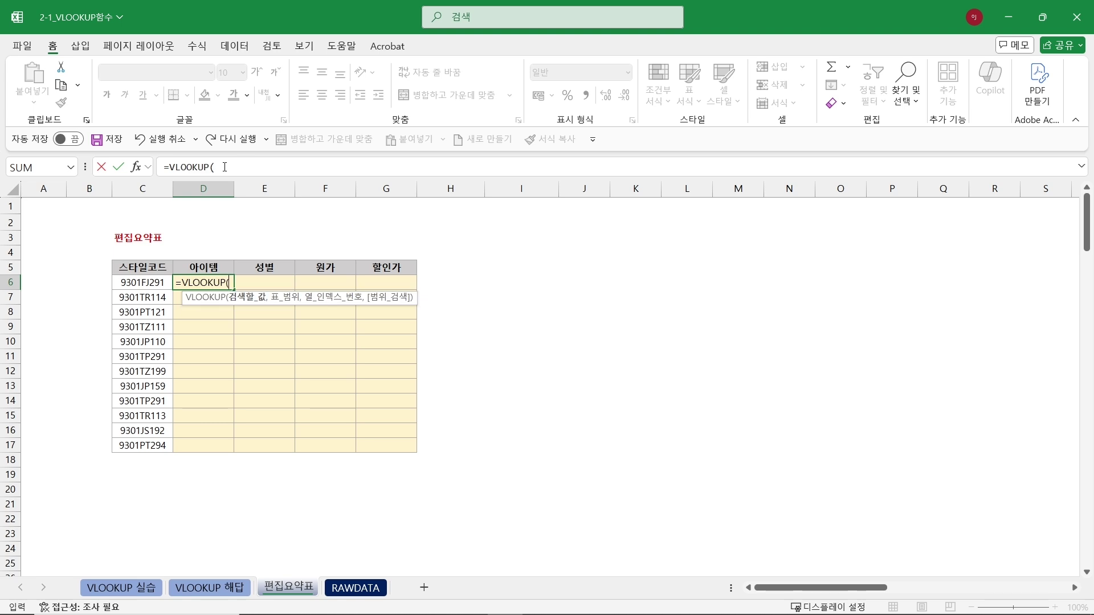
click(155, 288)
key(F4)
key(F4)
key(F4)
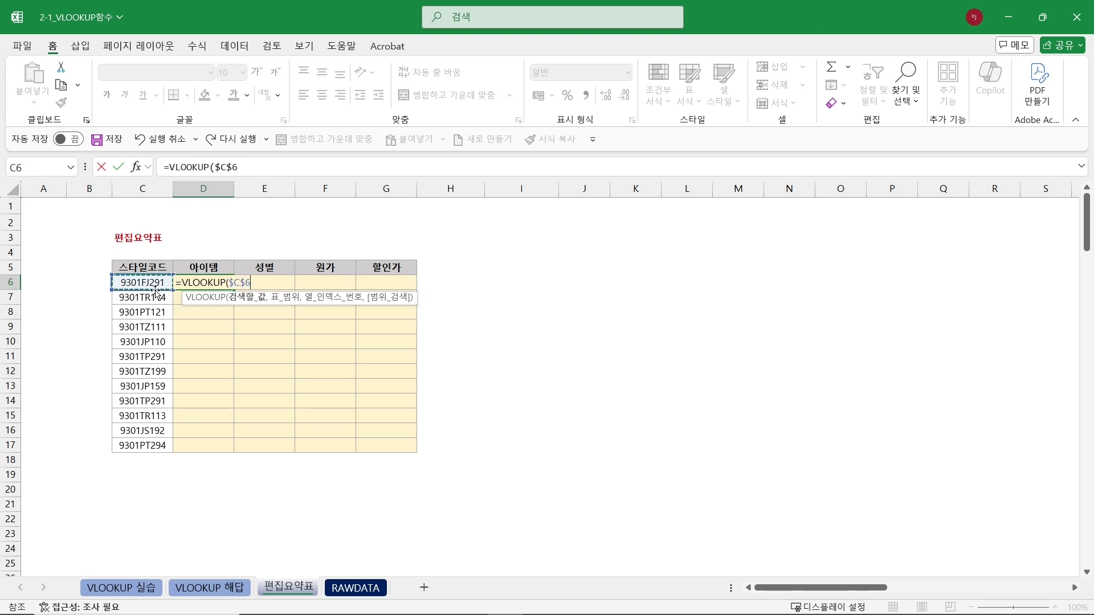
text(,)
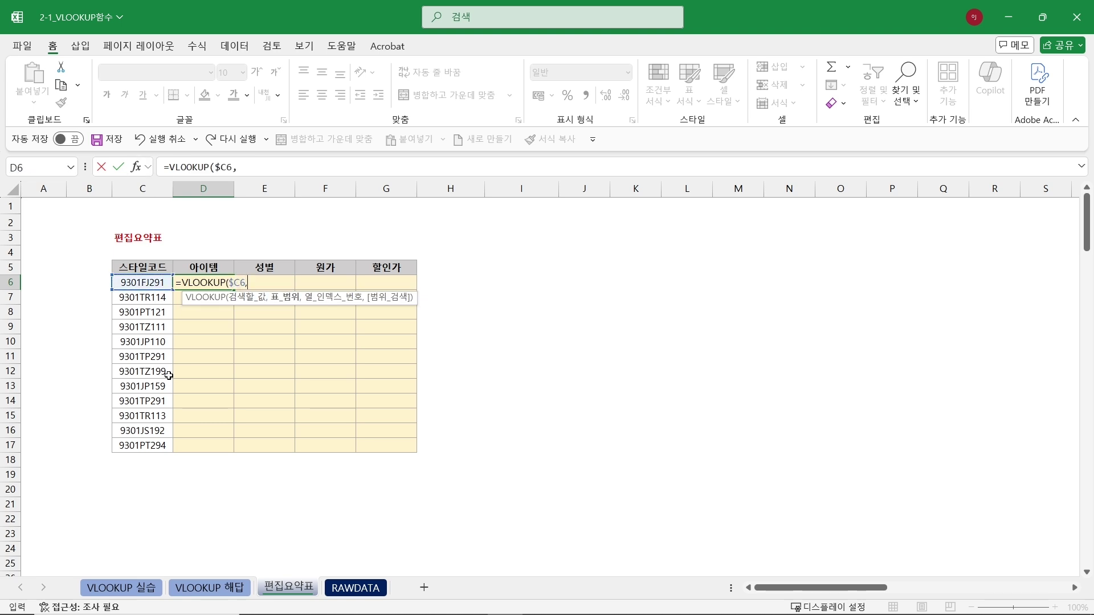
click(371, 591)
drag(92, 188, 501, 188)
key(F4)
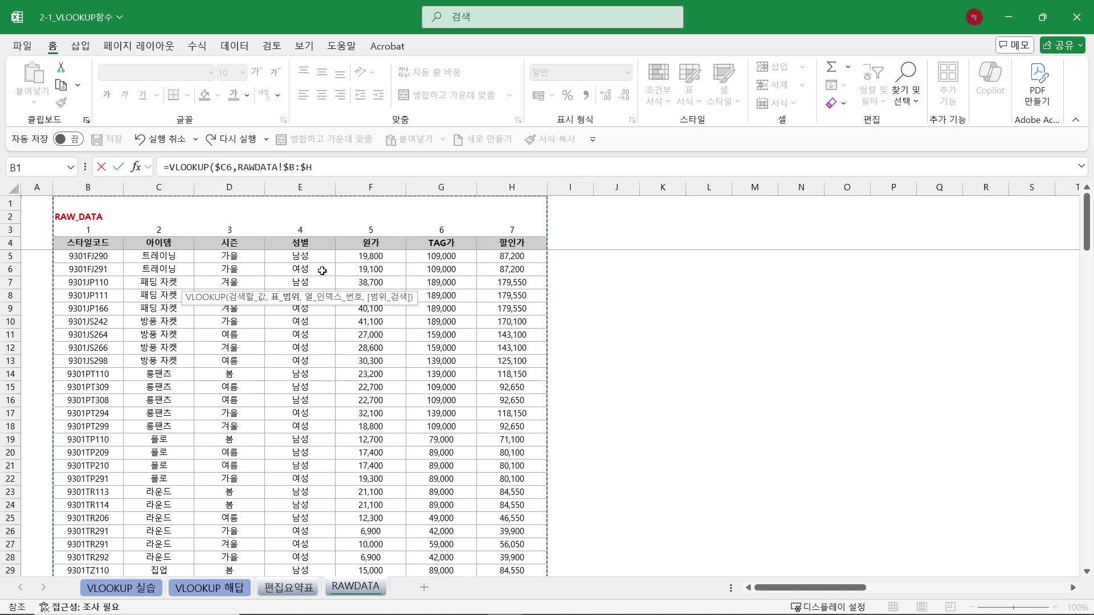
text(,)
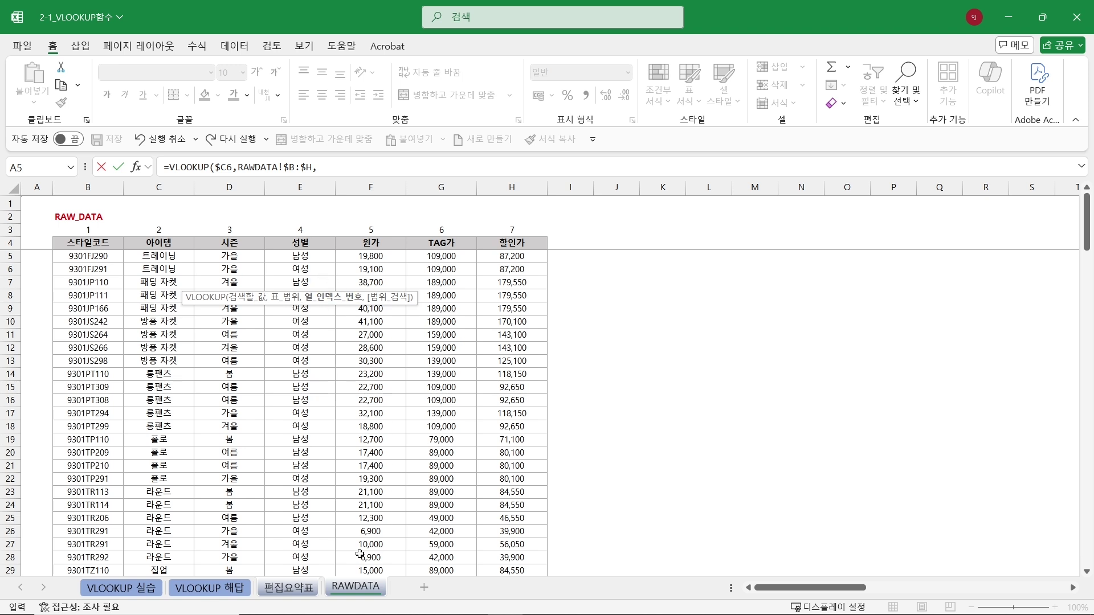
click(288, 590)
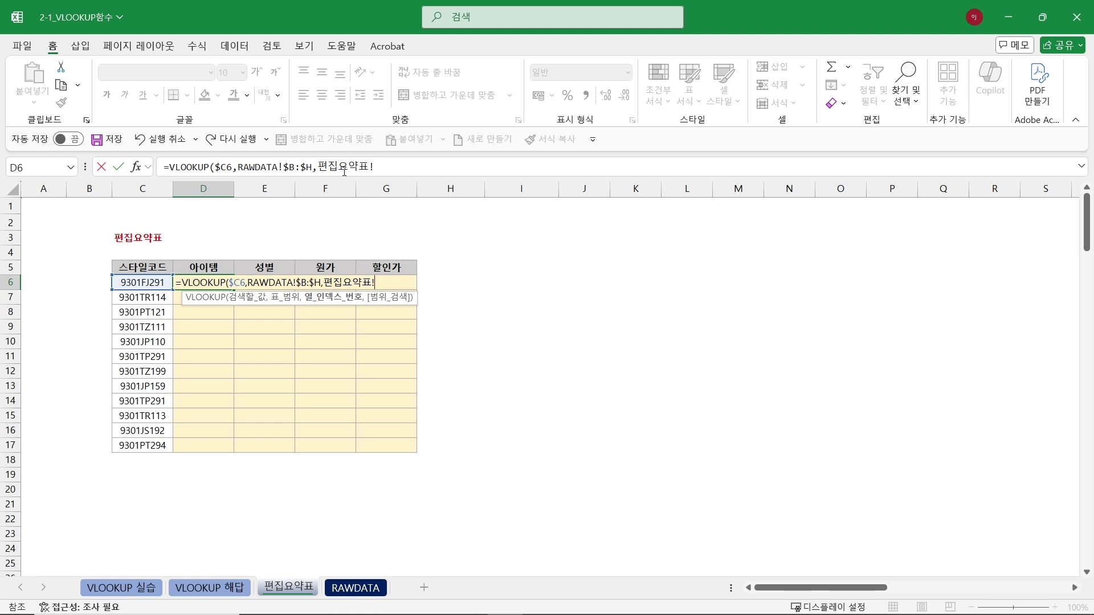
click(354, 588)
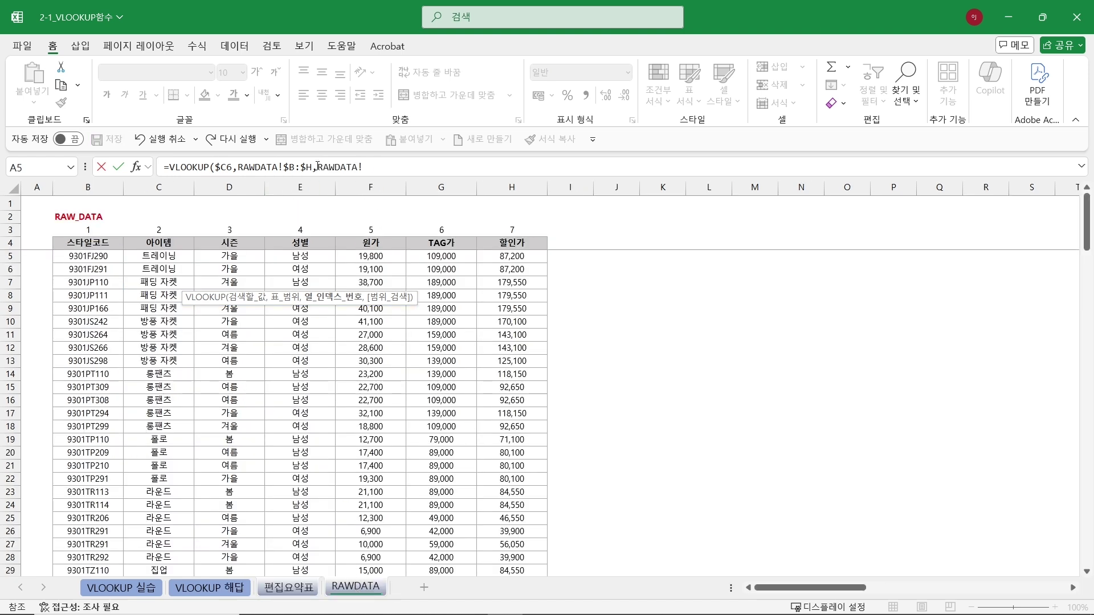
double_click(342, 167)
key(BackSpace)
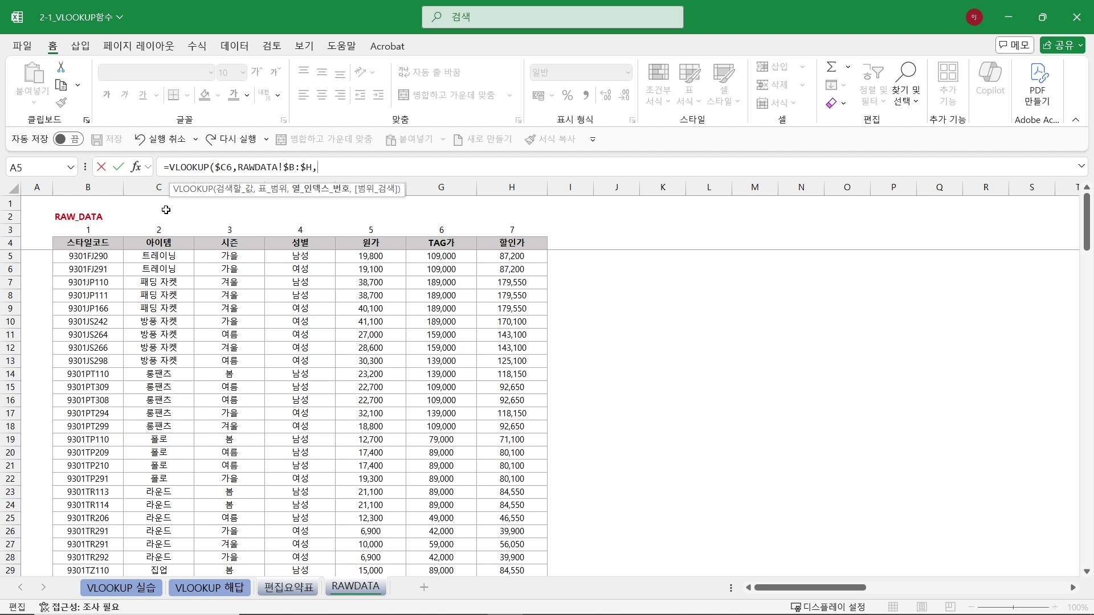
text(2,0))
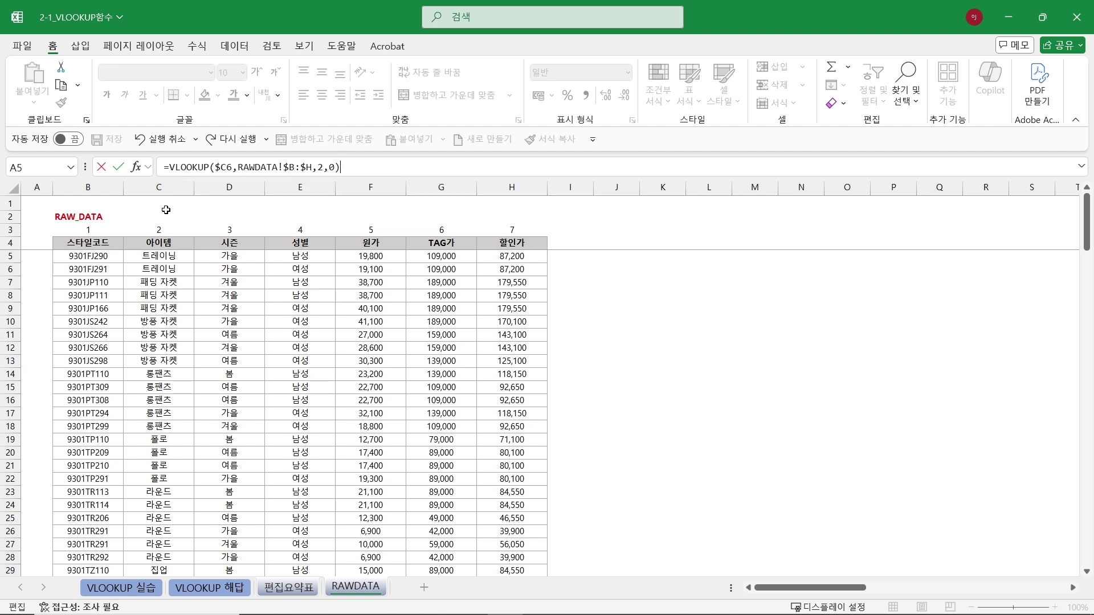
key(Escape)
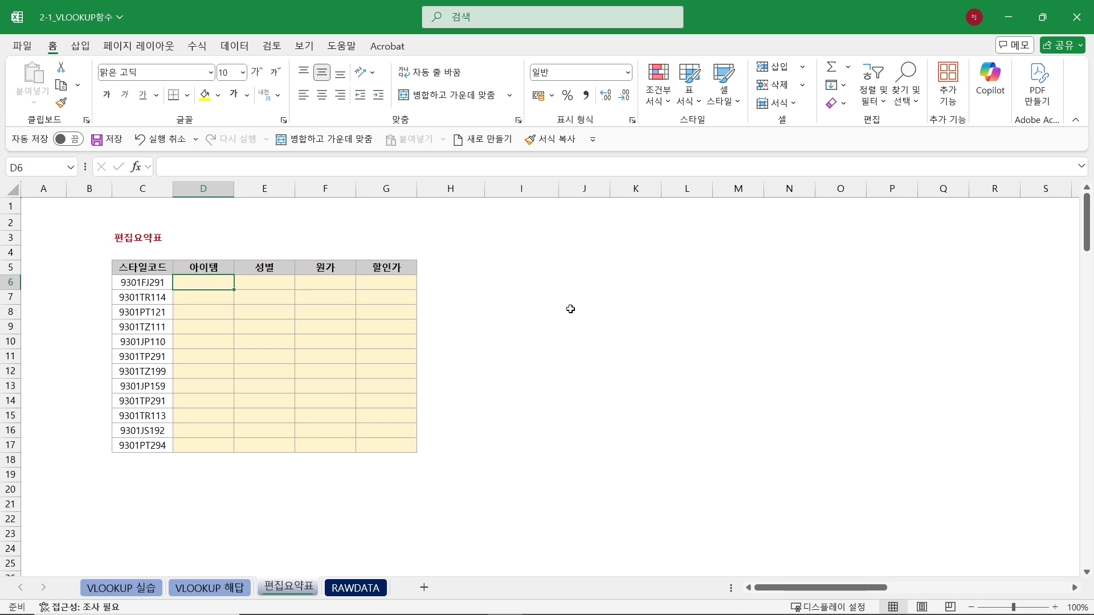
Enter =VLOOKUP($C6,RAWDATA!$B:$H,2,0) in D6, under 아이템, on the 편집요약표 sheet
text(=VLOOKUP()
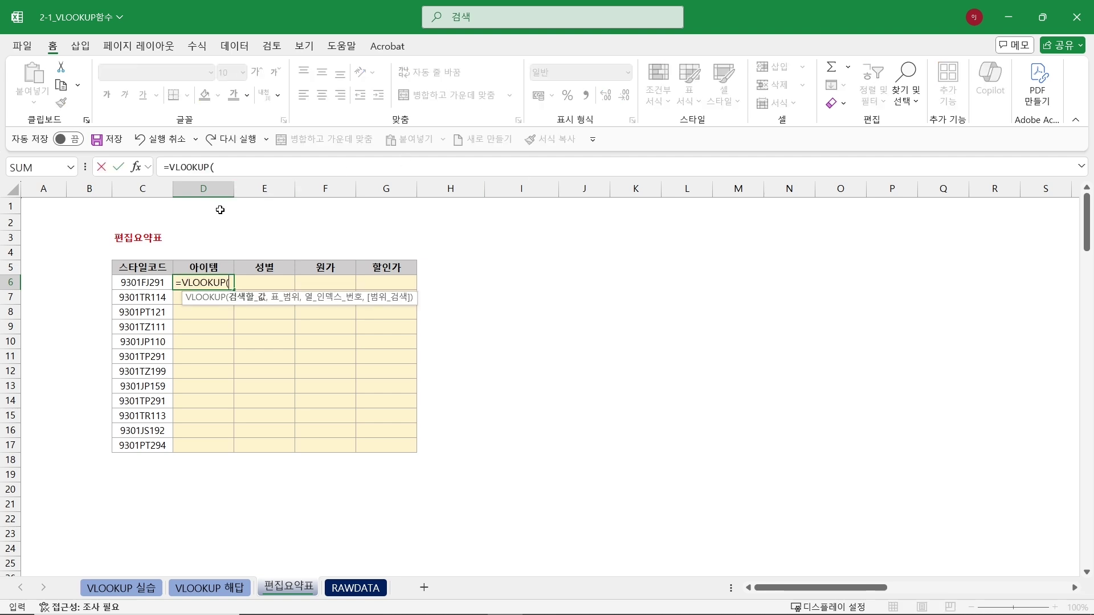
click(164, 288)
key(F4)
key(F4)
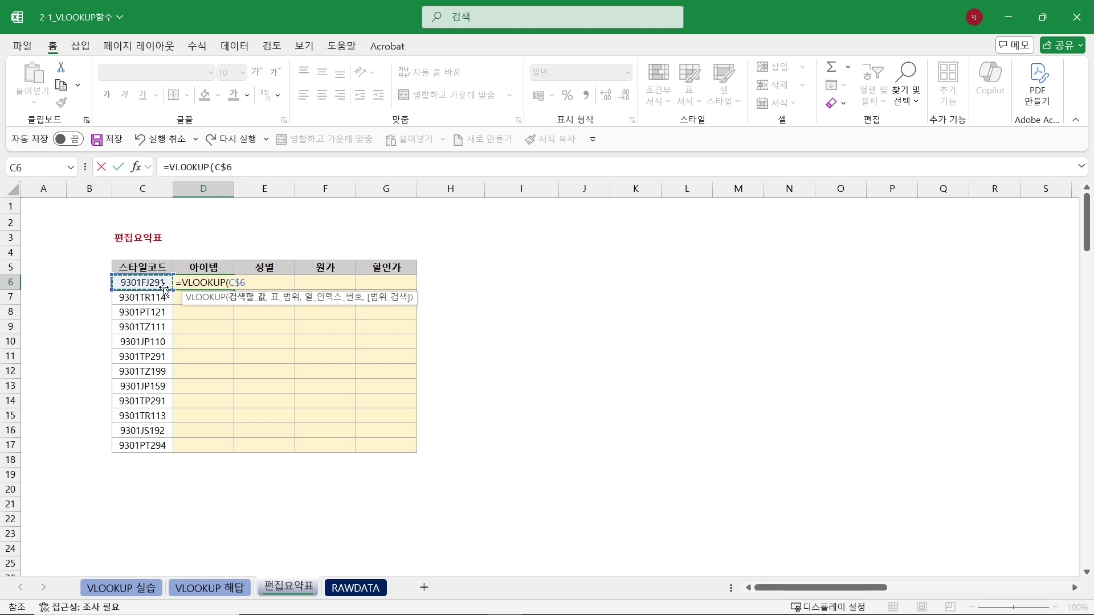
key(F4)
text(,)
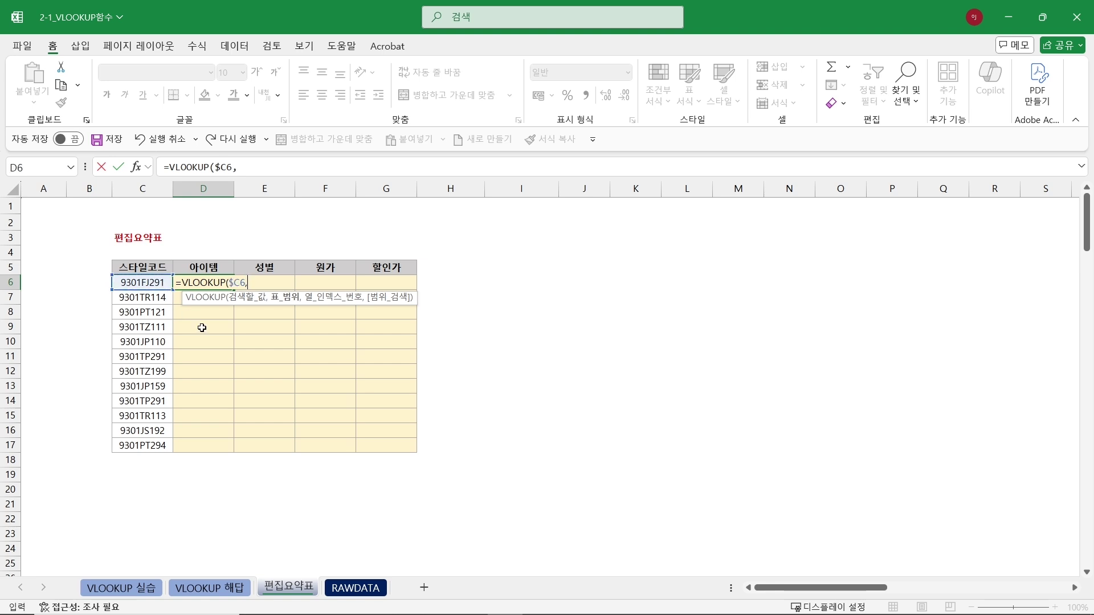
click(362, 590)
click(93, 186)
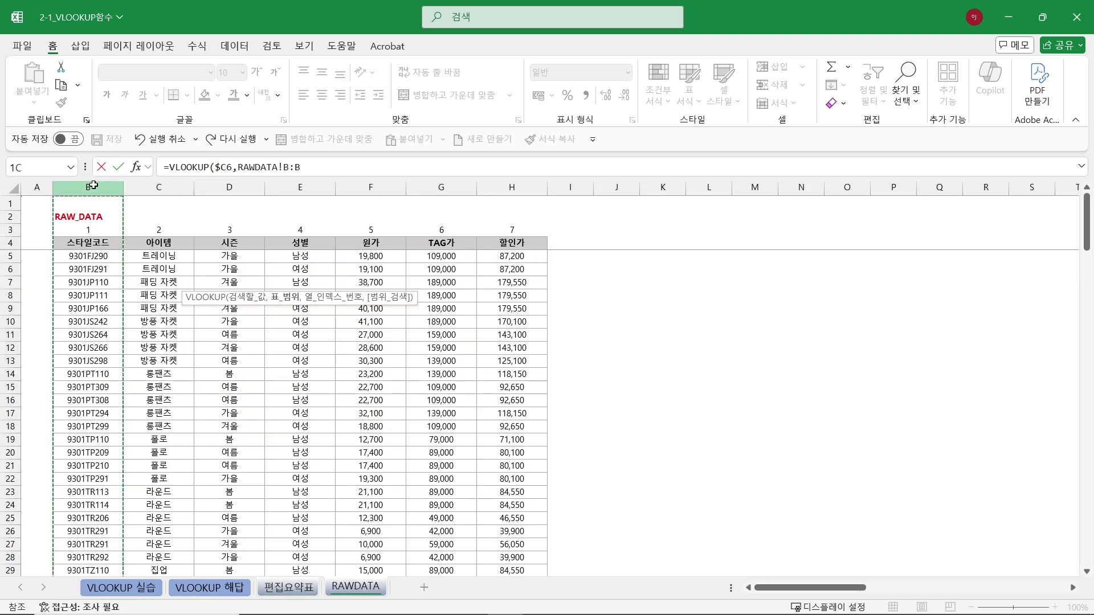
drag(93, 185, 502, 192)
key(F4)
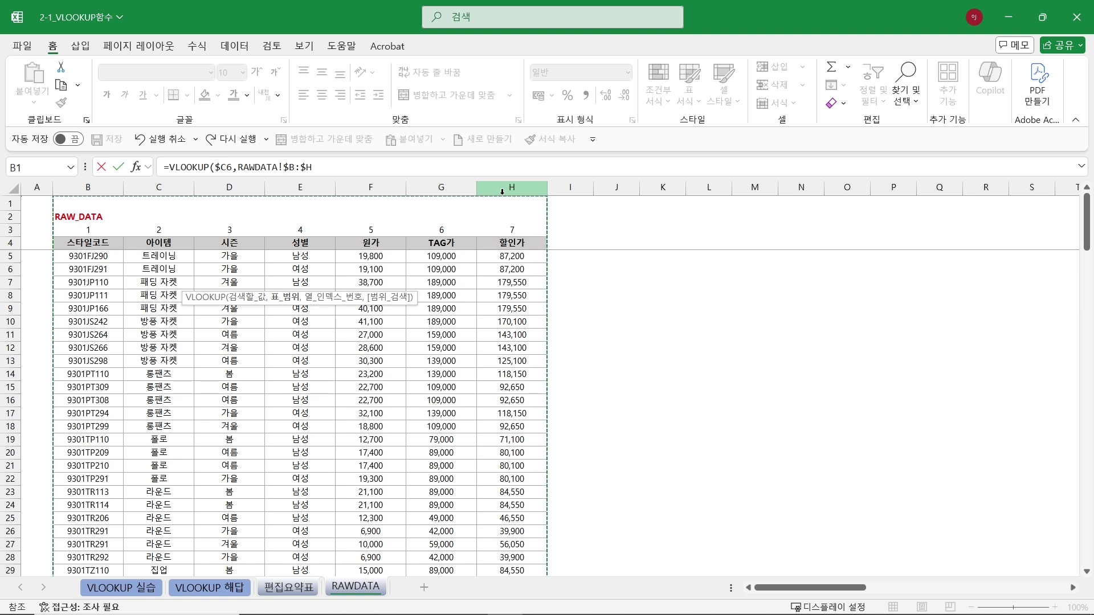
text(,)
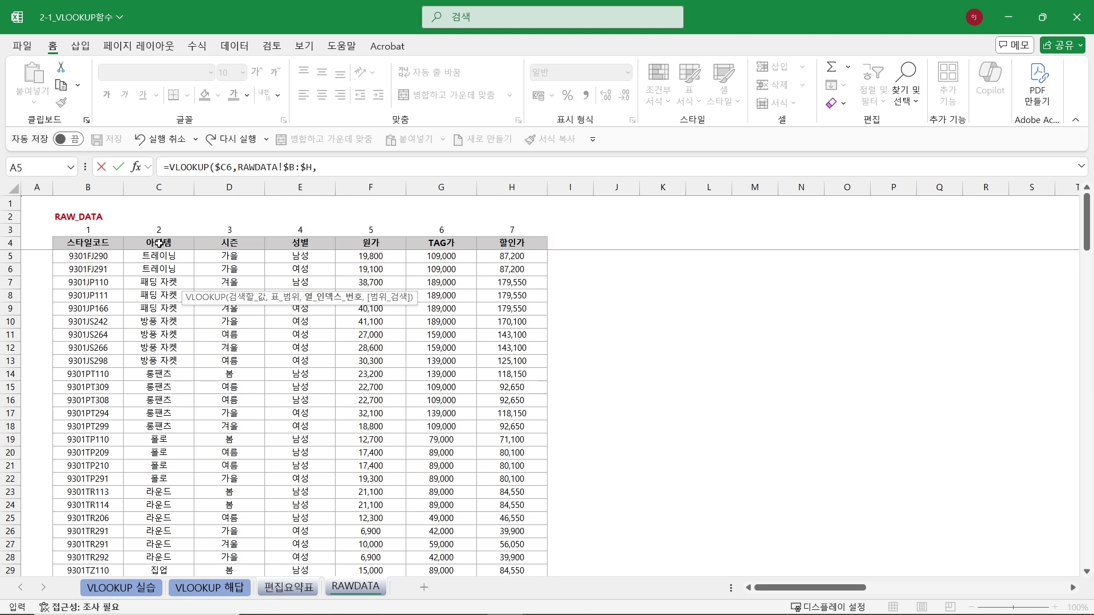
text(2,0))
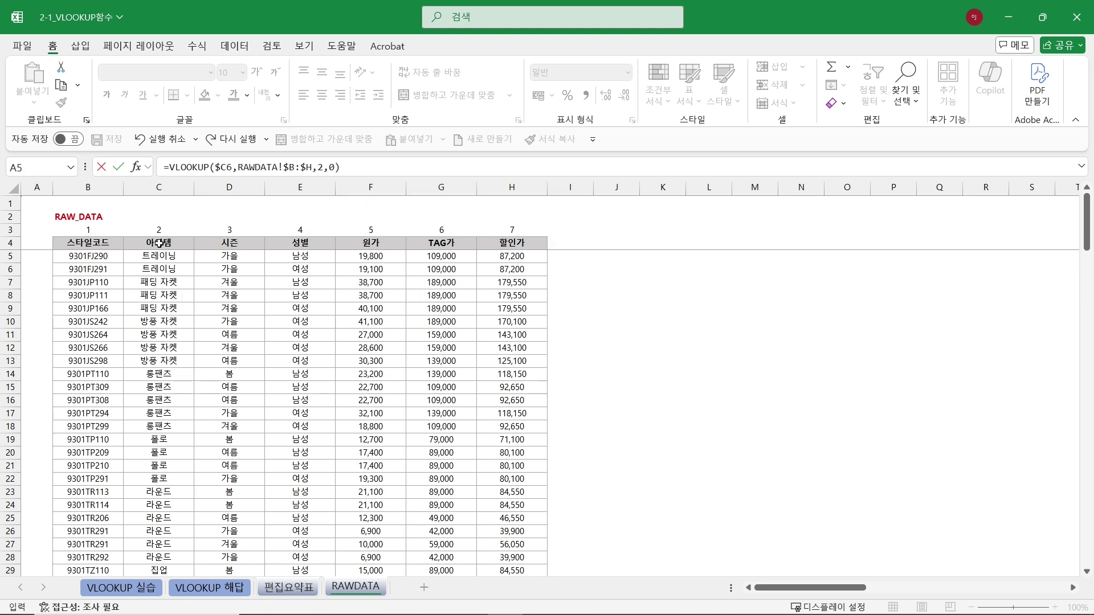
key(Return)
Wrap the VLOOKUP in D6 in IFERROR with "" as the fallback value
click(215, 280)
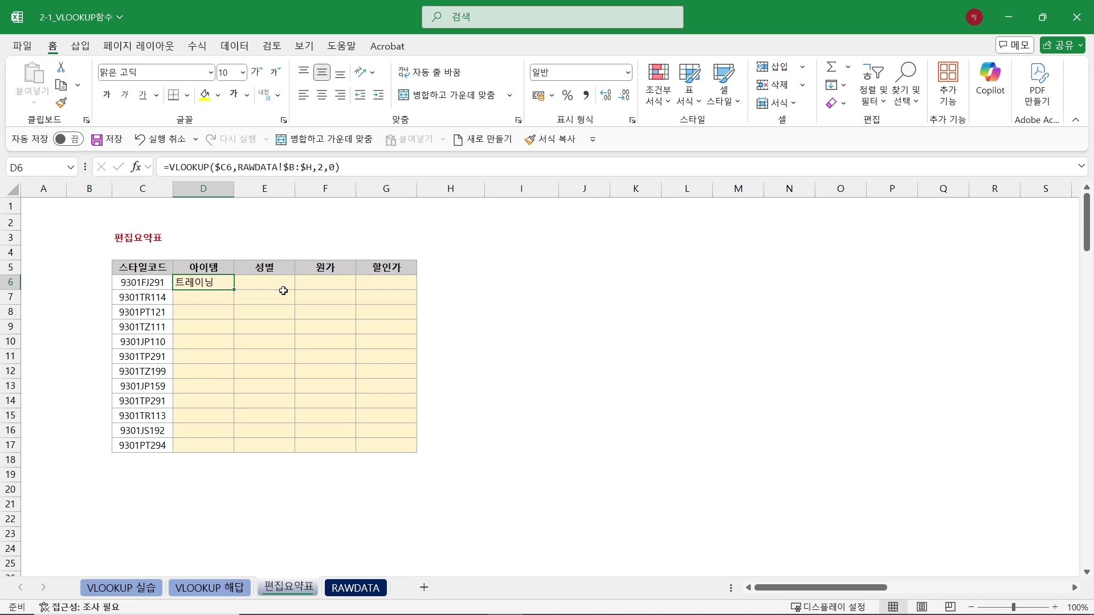
click(171, 167)
text(IFERROR()
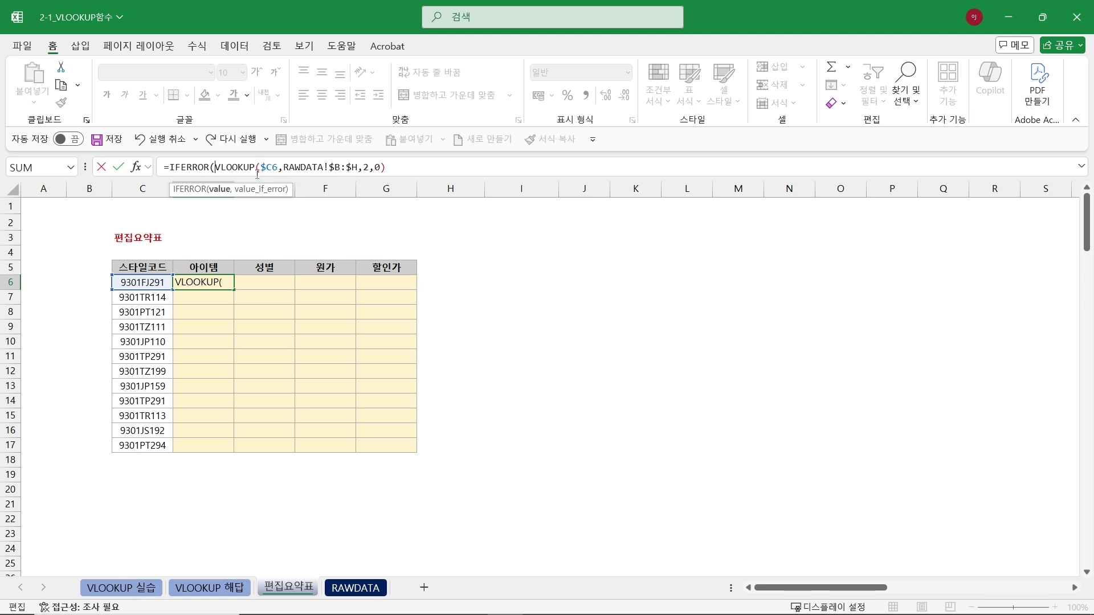
click(409, 165)
text(,)
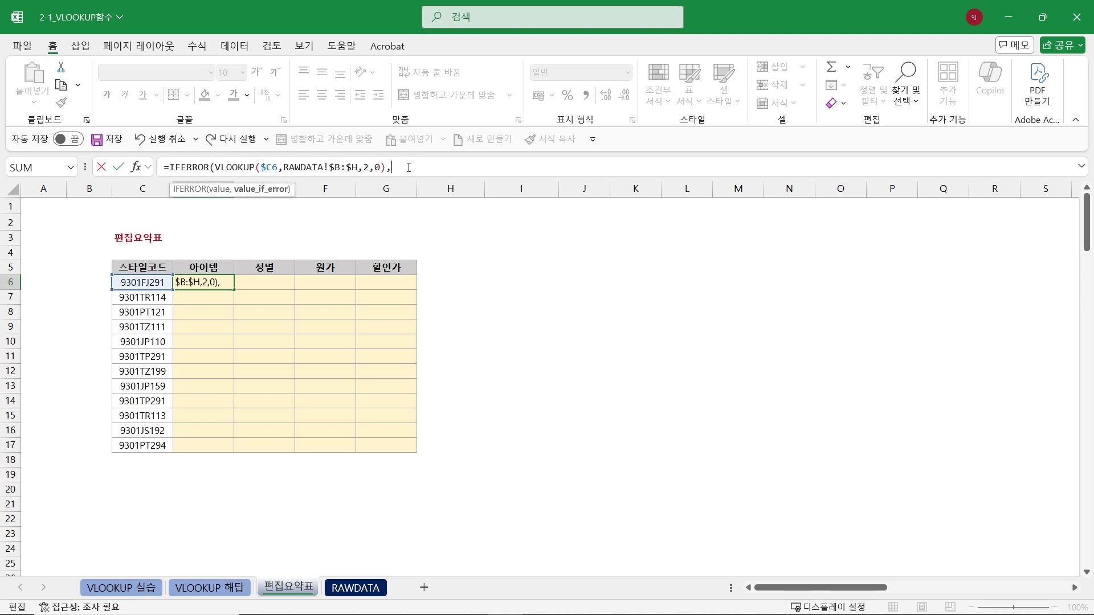
text(""))
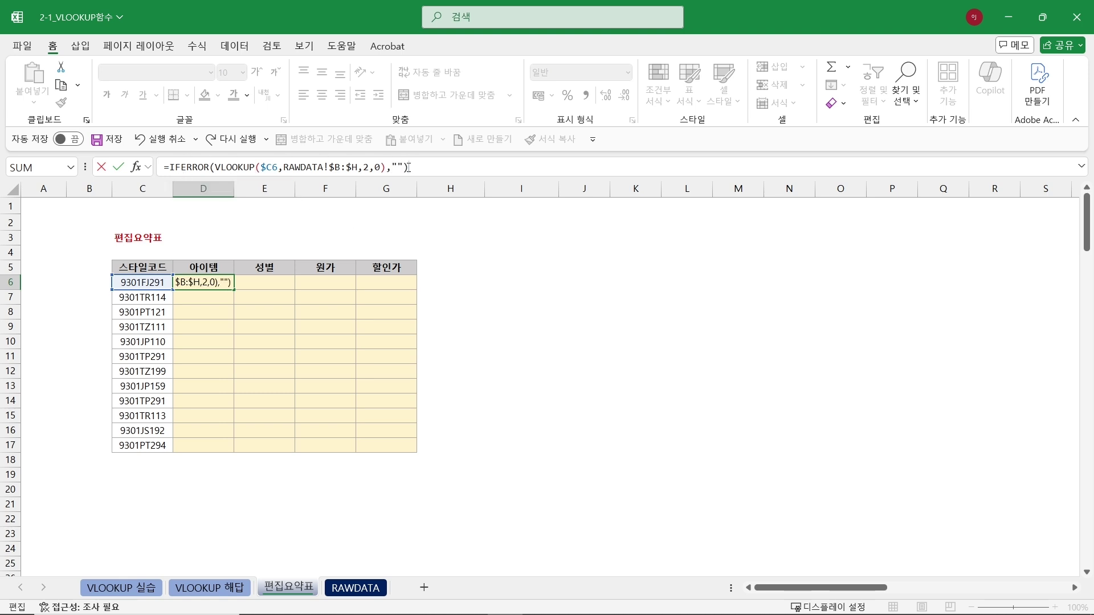
key(Return)
Copy the D6 formula across to G6 and check the column numbers on the RAWDATA sheet
click(222, 281)
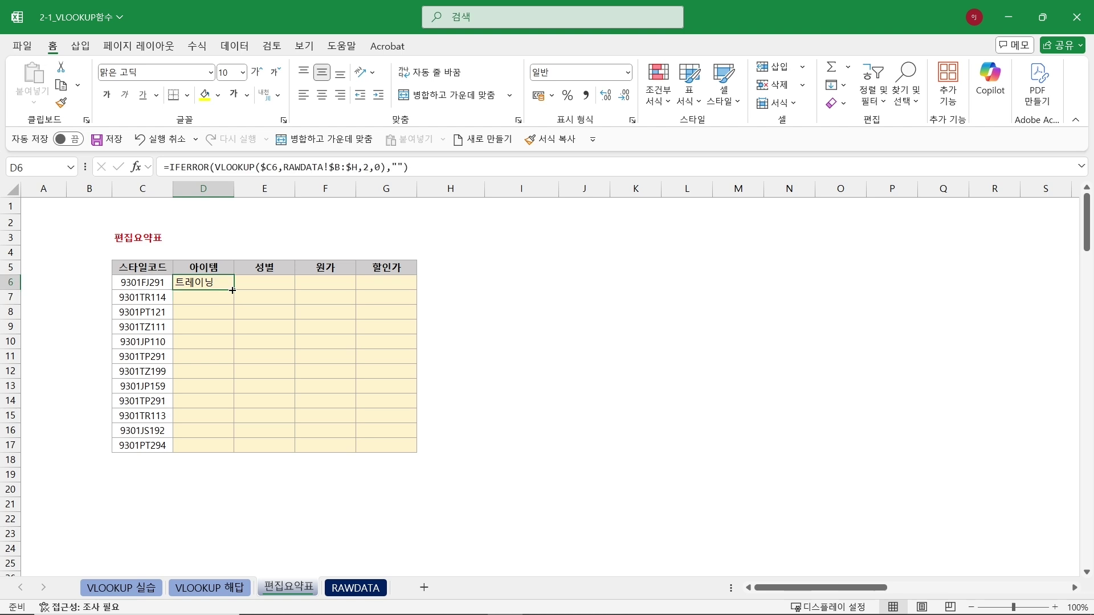
drag(232, 291, 415, 290)
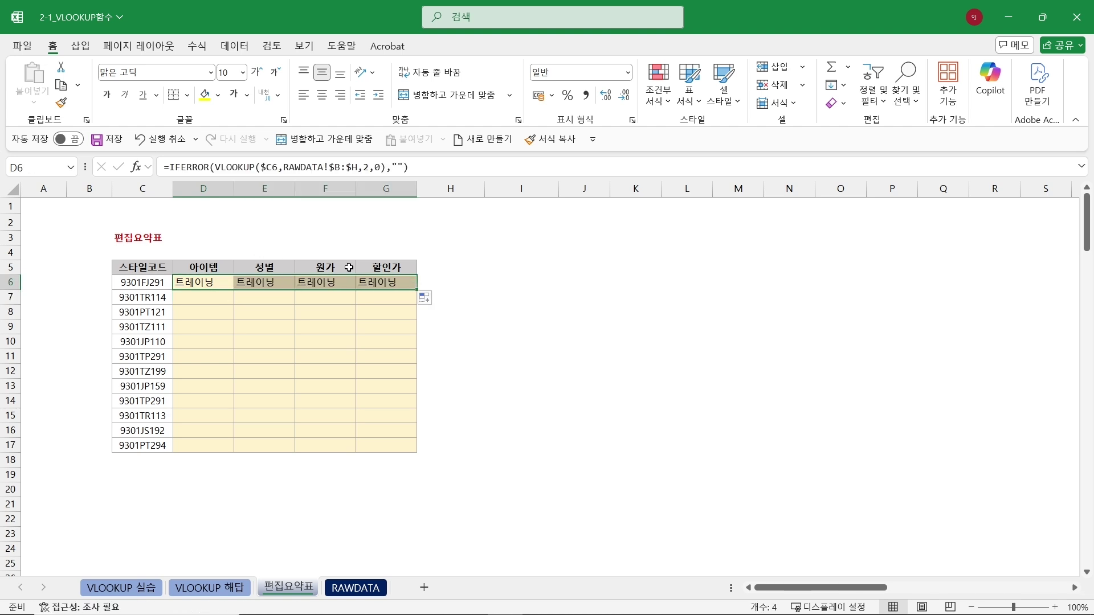
click(363, 587)
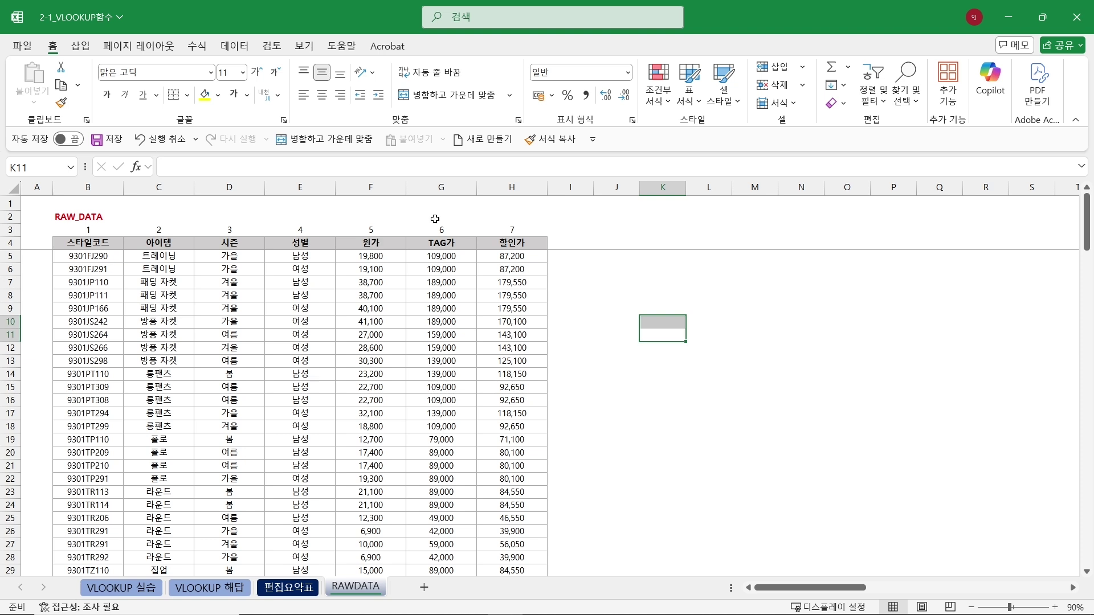
click(289, 588)
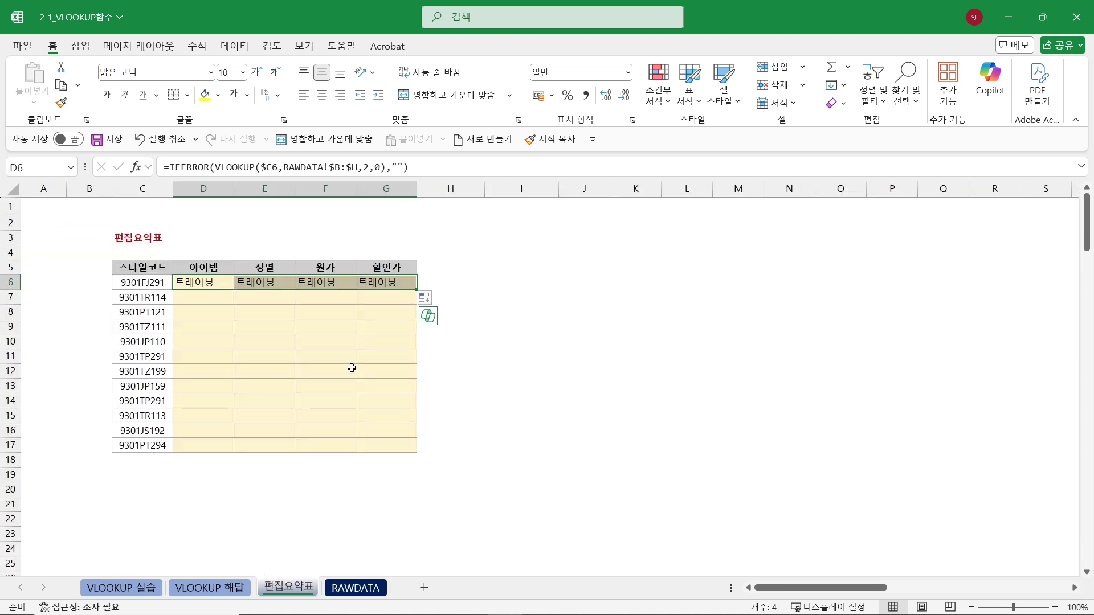
Set the VLOOKUP column index to 4 in E6 for 성별 and to 5 in F6 for 원가
click(275, 285)
click(381, 165)
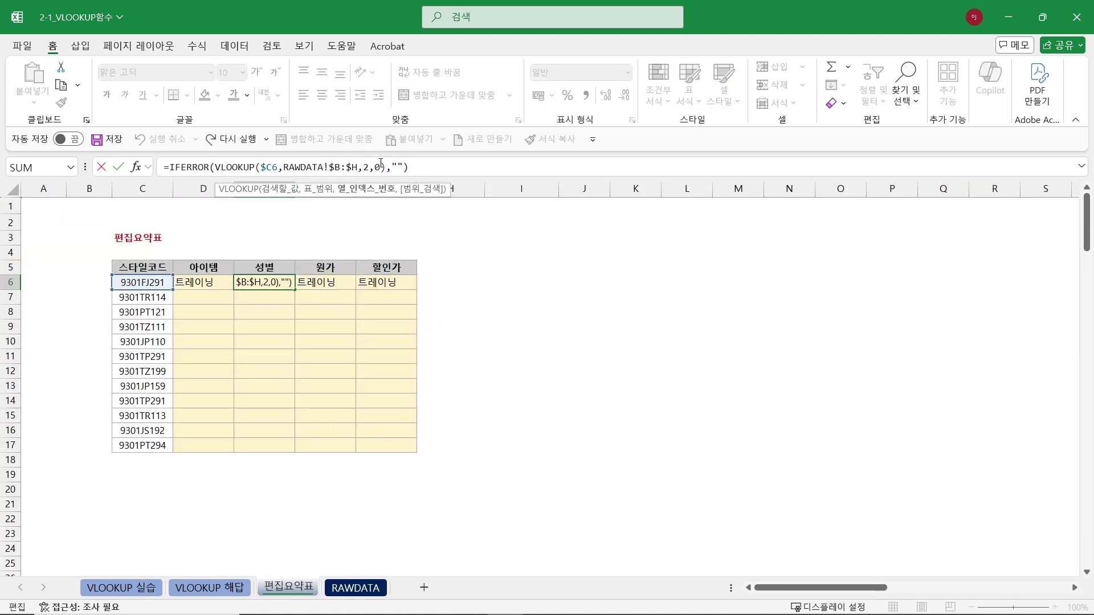
key(Return)
click(345, 273)
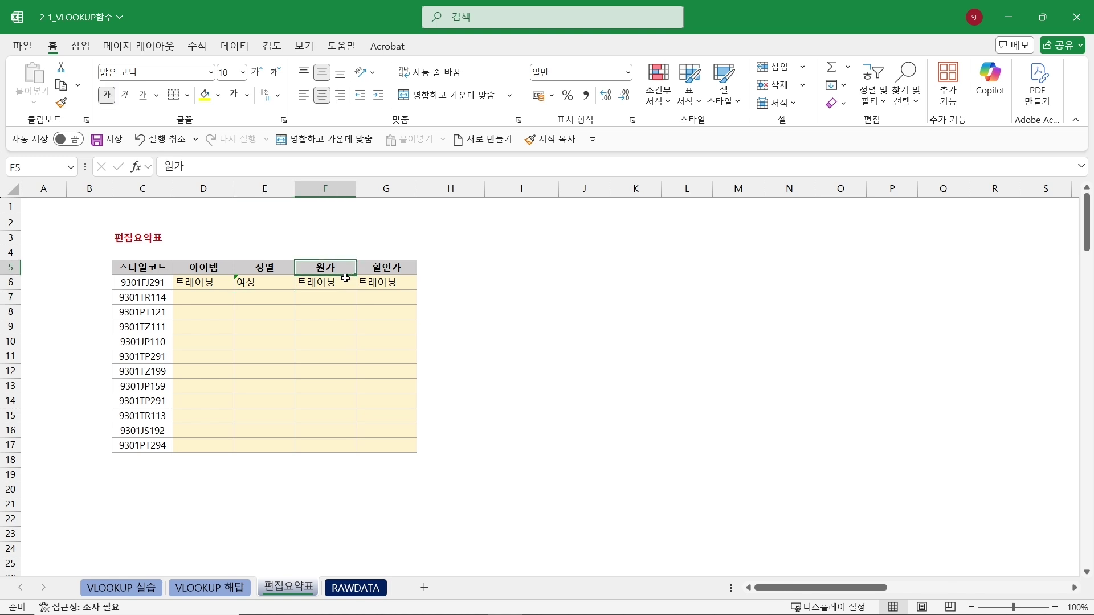
click(346, 282)
click(373, 167)
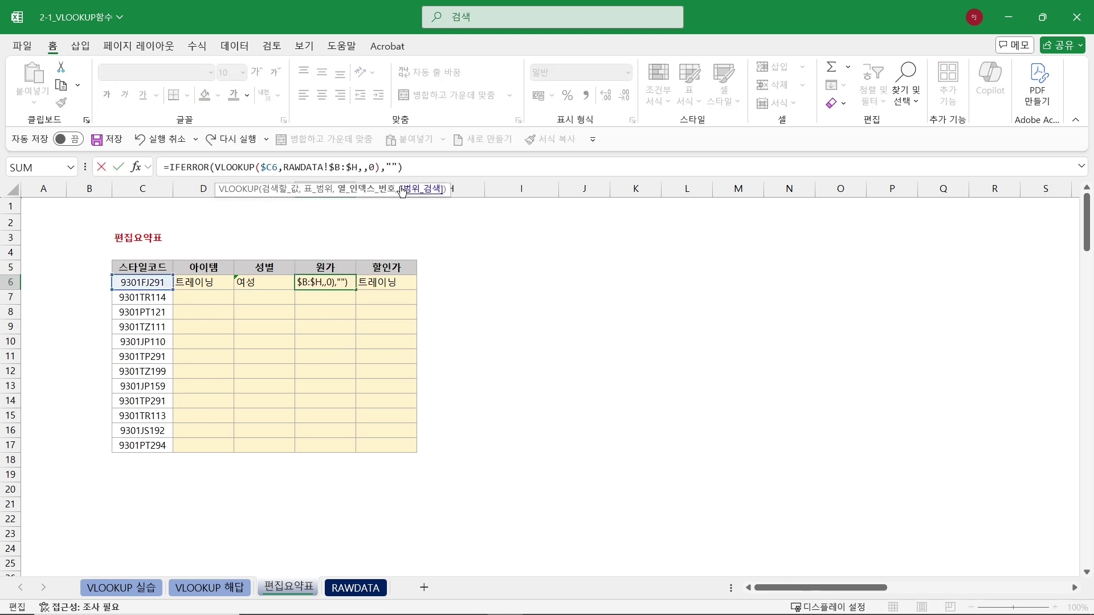
text(2)
key(Return)
Set the VLOOKUP column index to 7 in G6 for 할인가 and fill D6:G6 down to row 17
click(399, 283)
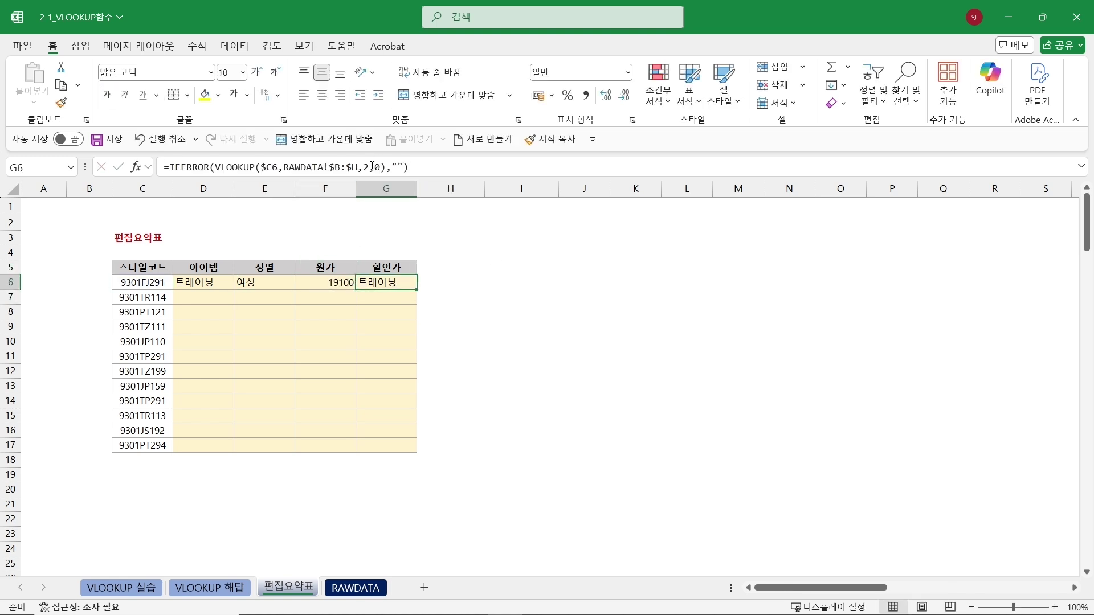
click(372, 166)
key(BackSpace)
text(7)
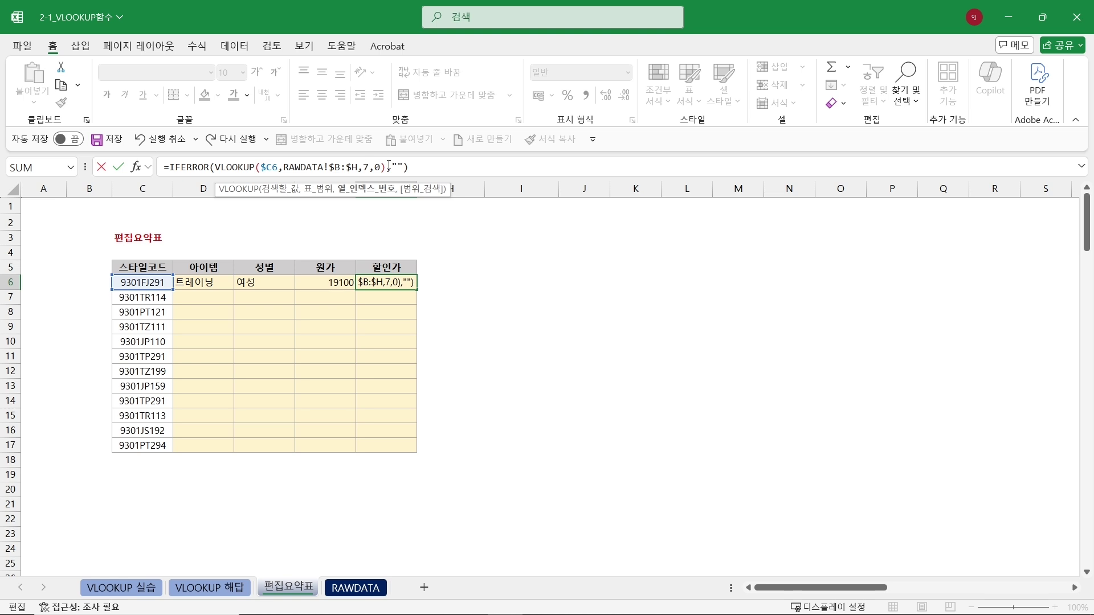
key(Return)
drag(200, 282, 416, 450)
click(647, 371)
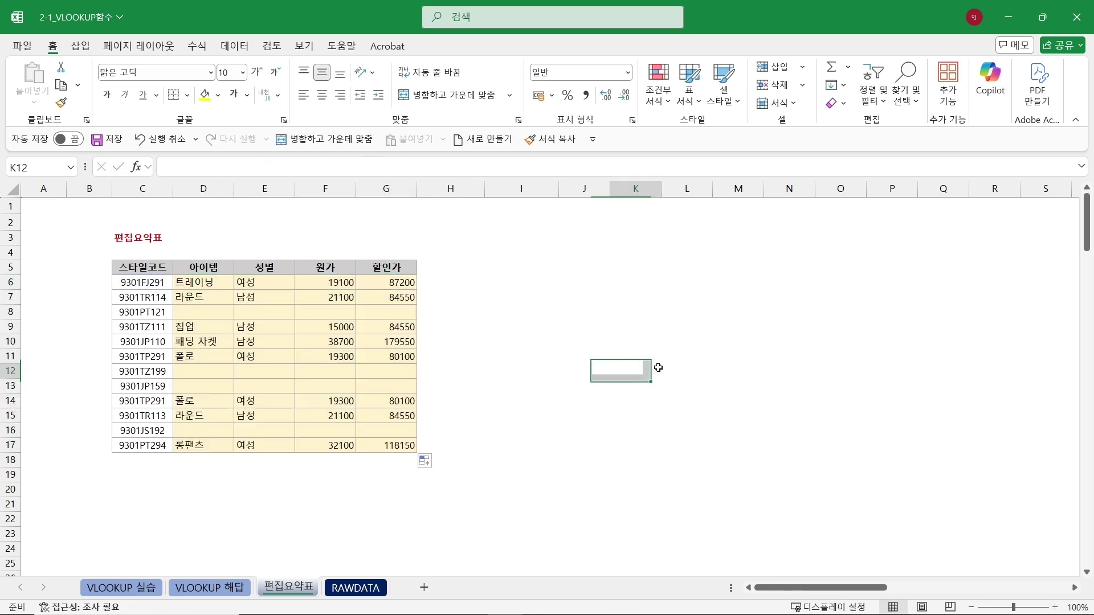
Center the 아이템 and 성별 values in D6:E17 and apply the comma number style to 원가 and 할인가 in F6:G17
drag(200, 282, 265, 446)
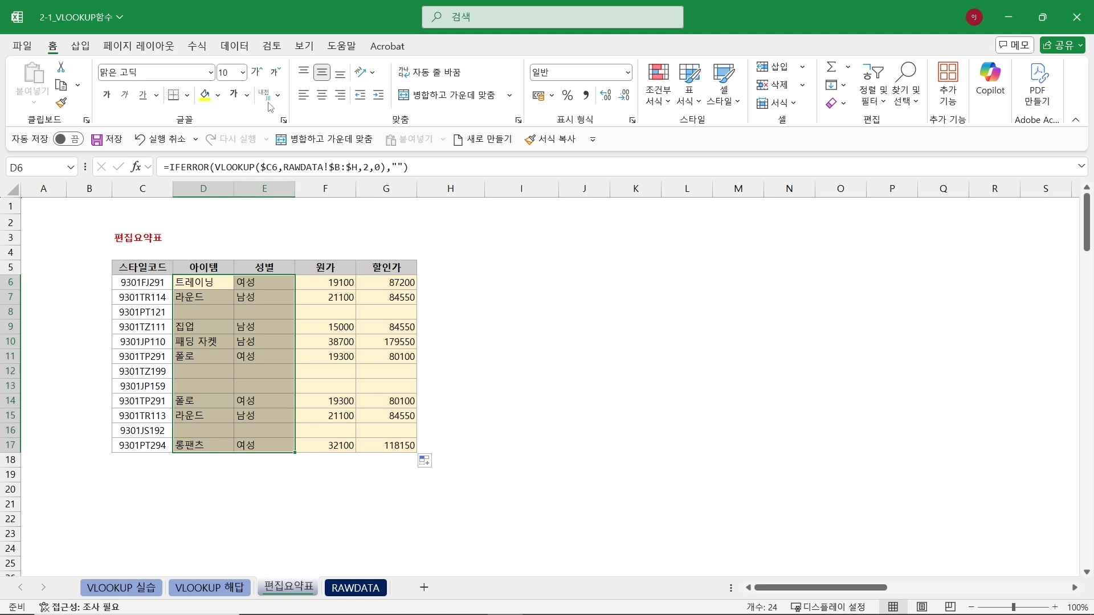
click(322, 95)
drag(337, 282, 401, 446)
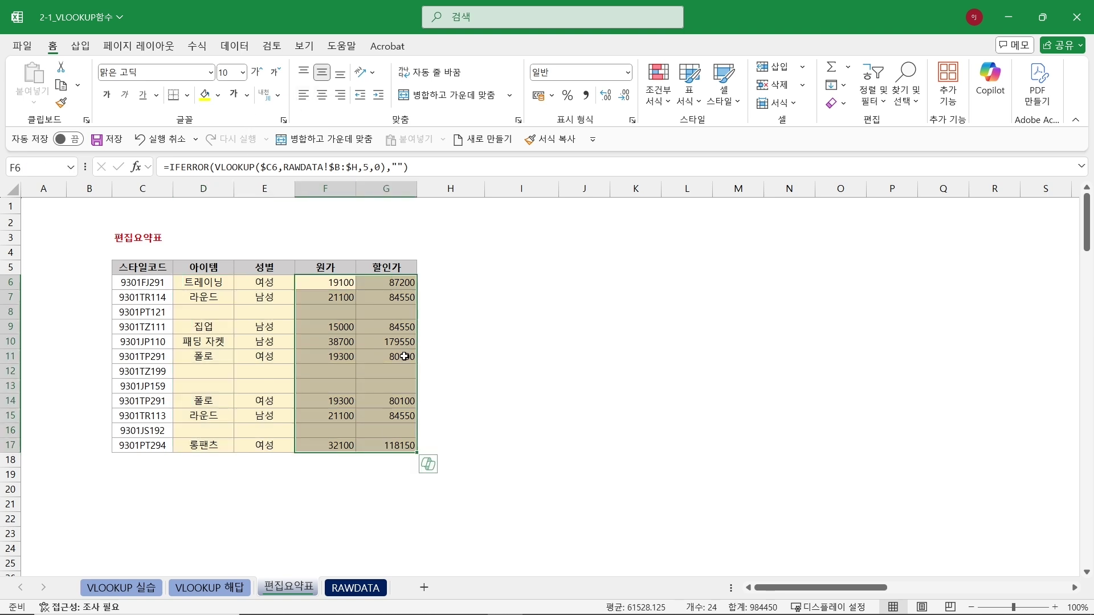
click(586, 95)
click(618, 288)
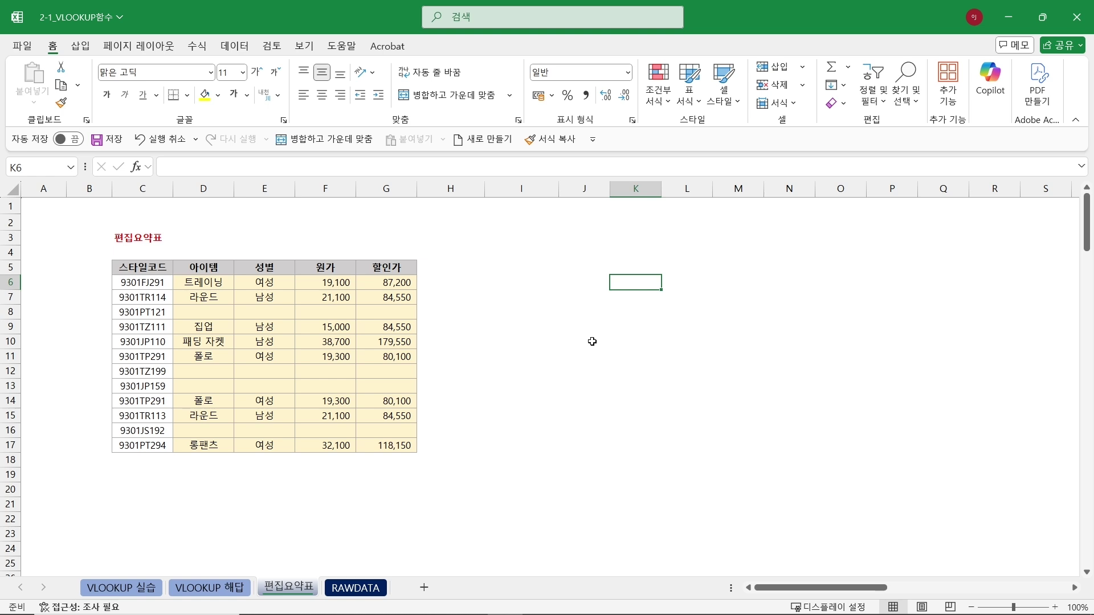
On the VLOOKUP 실습 sheet, clear the column numbers 1 to 6 in BH3:BM3 above the employee RAW_DATA table
click(213, 282)
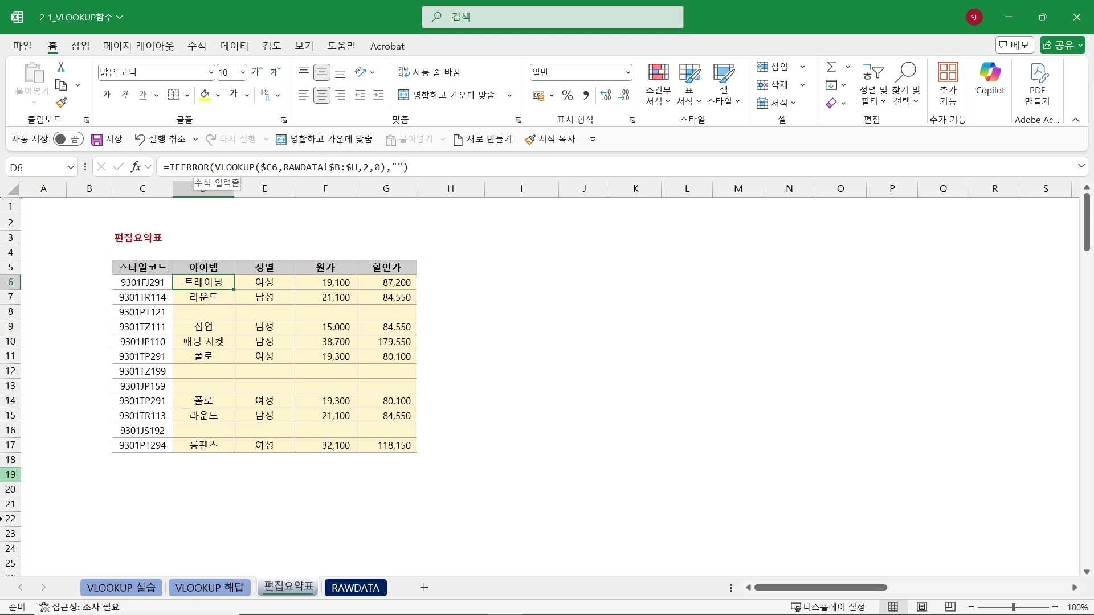
click(130, 597)
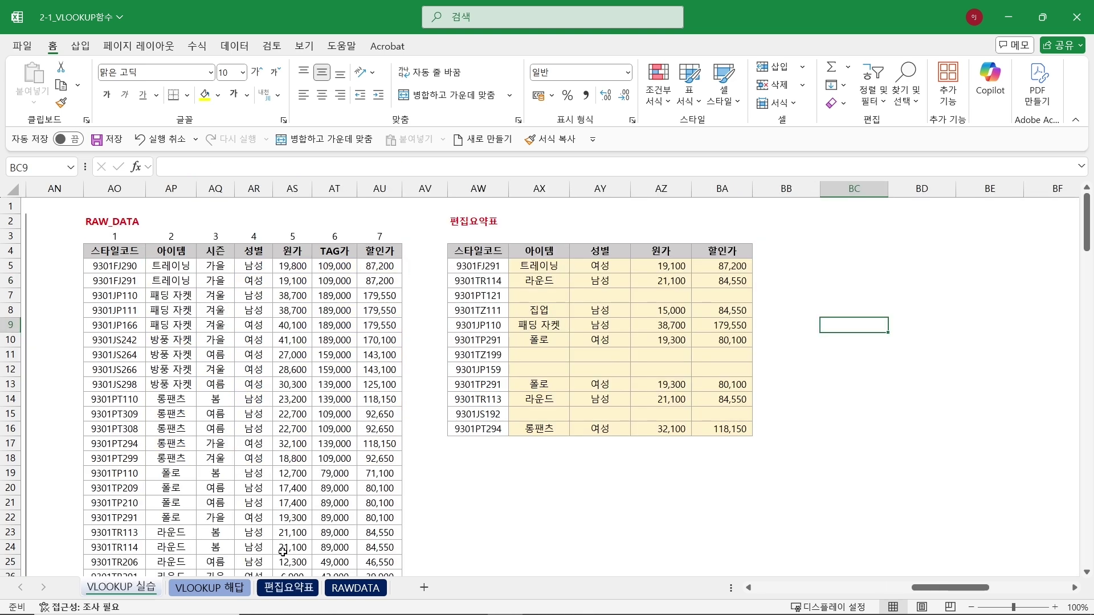
drag(979, 596, 1082, 590)
click(1075, 587)
click(911, 487)
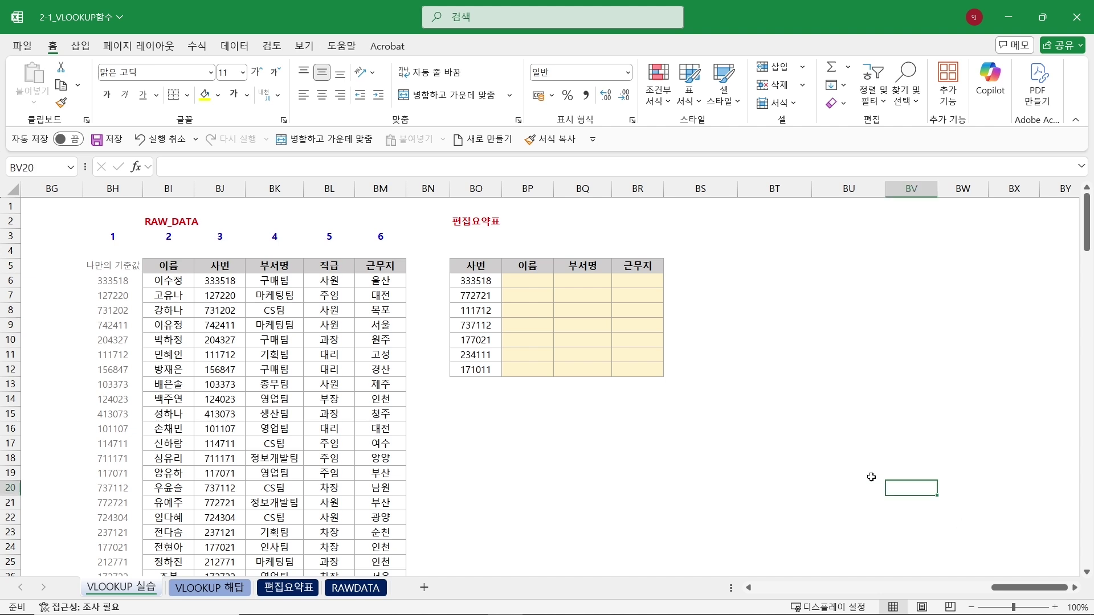
drag(108, 244, 380, 239)
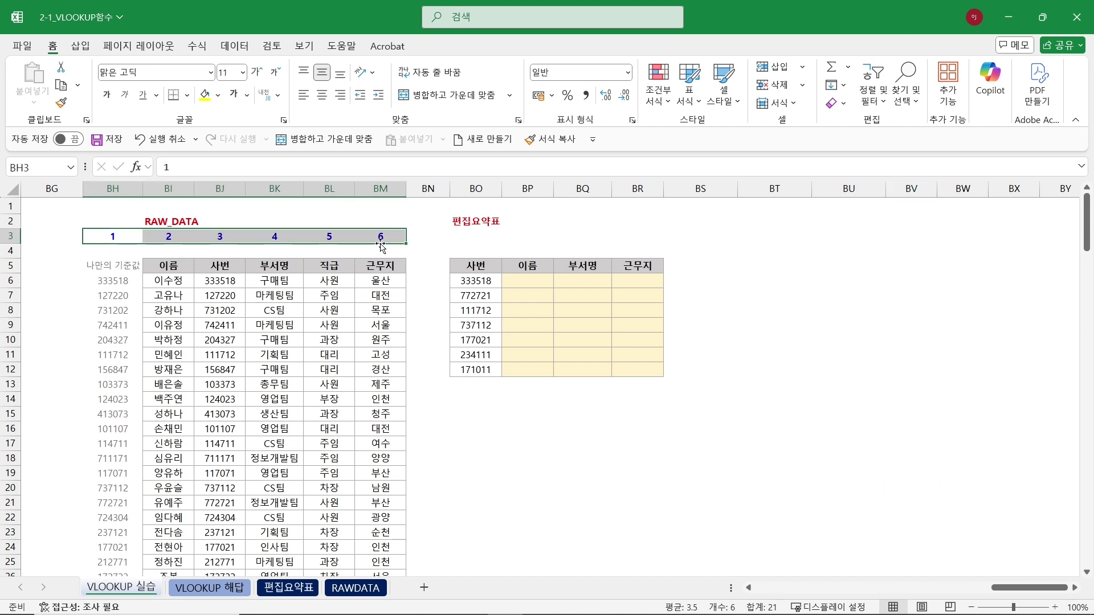
key(Delete)
Clear the 나만의 기준값 helper column, BH5:BH29, beside the employee RAW_DATA table
click(109, 270)
scroll(132, 406, down, 3)
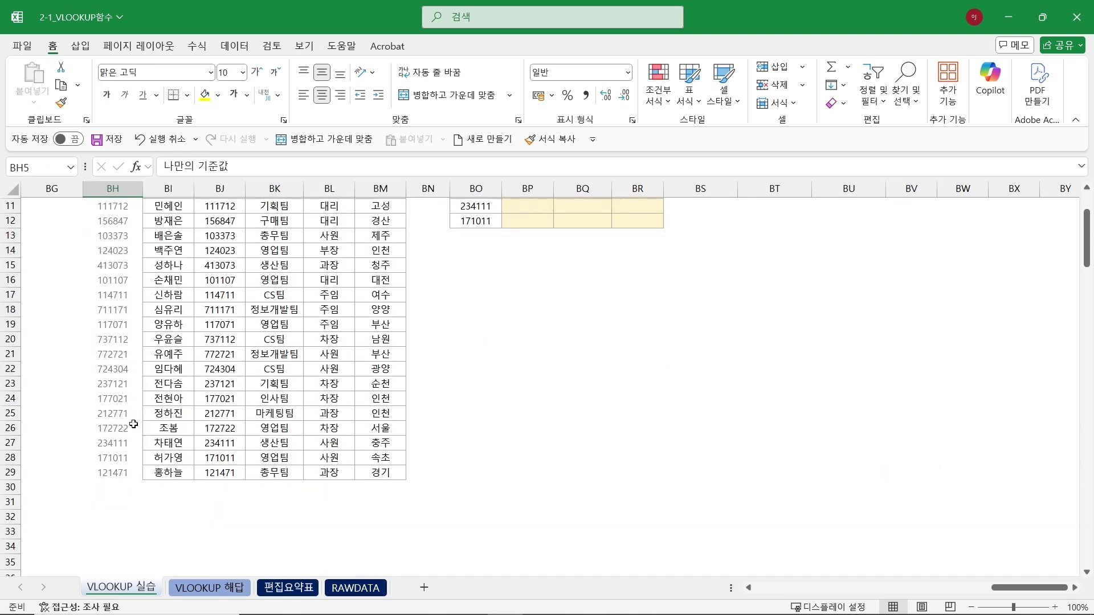
shift+click(120, 477)
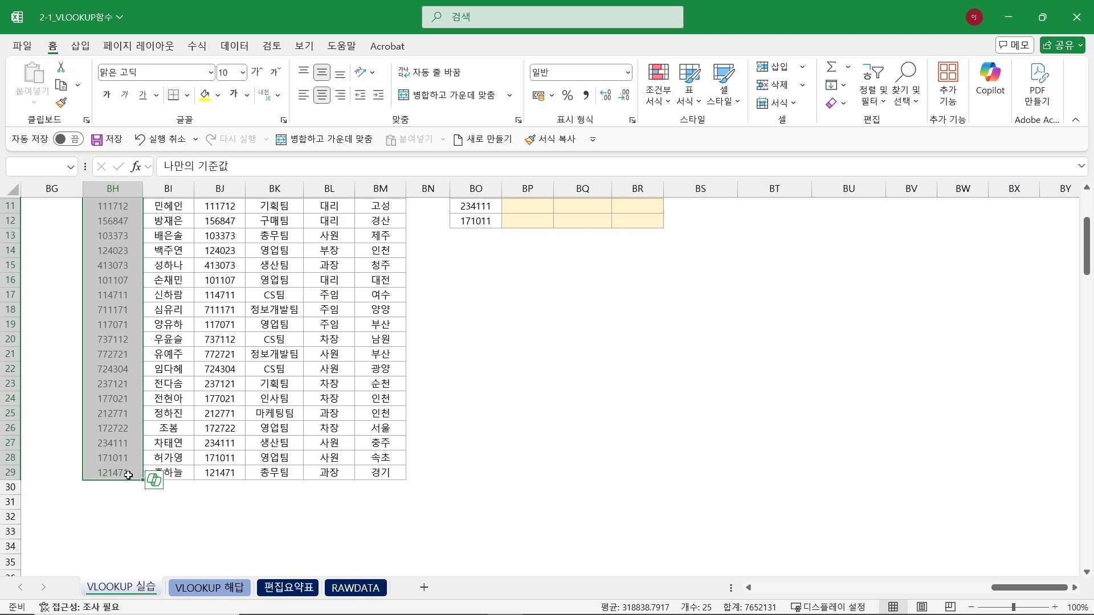
scroll(650, 442, up, 3)
click(655, 442)
click(890, 339)
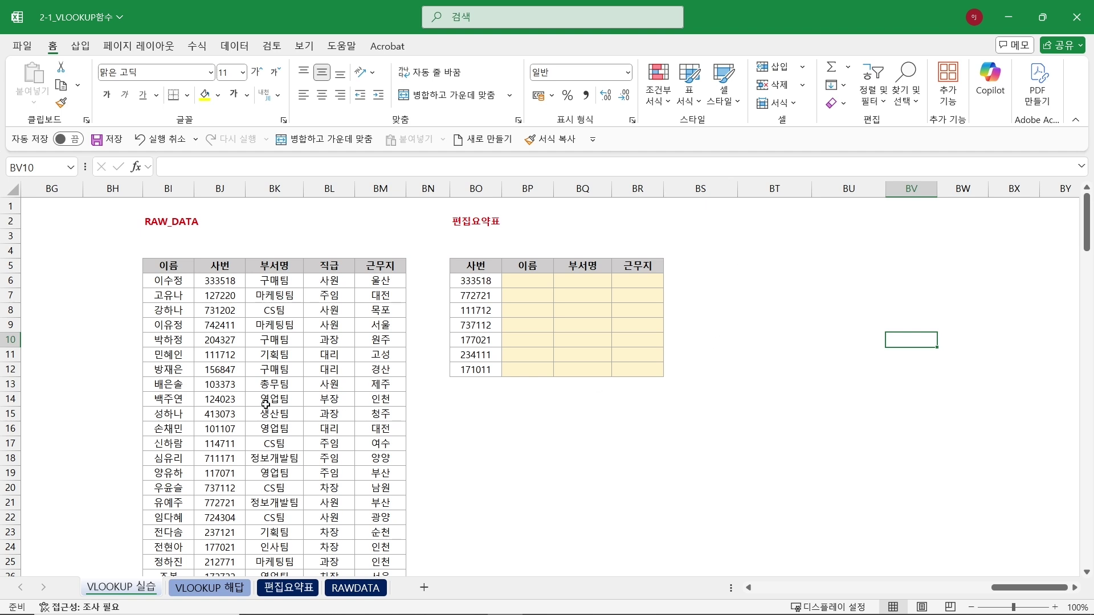
drag(164, 265, 399, 548)
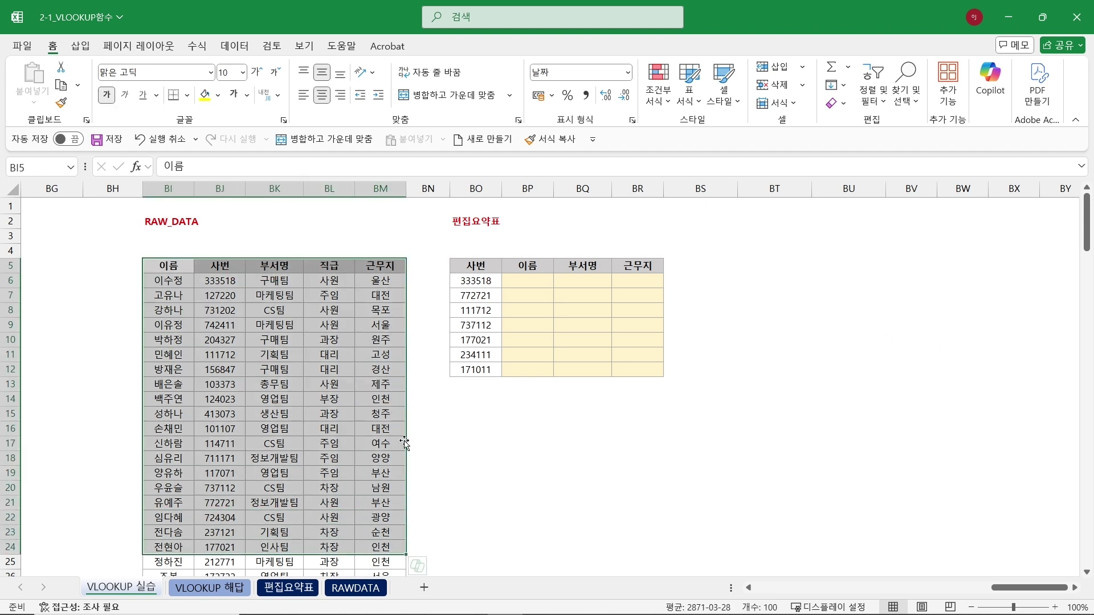
click(824, 323)
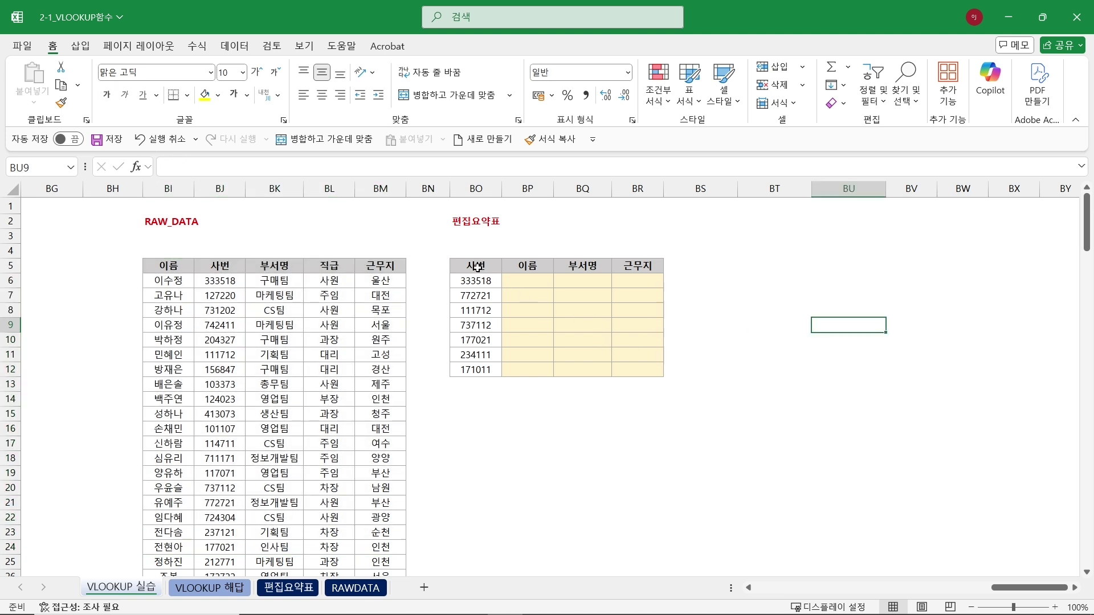
drag(478, 265, 477, 369)
click(237, 184)
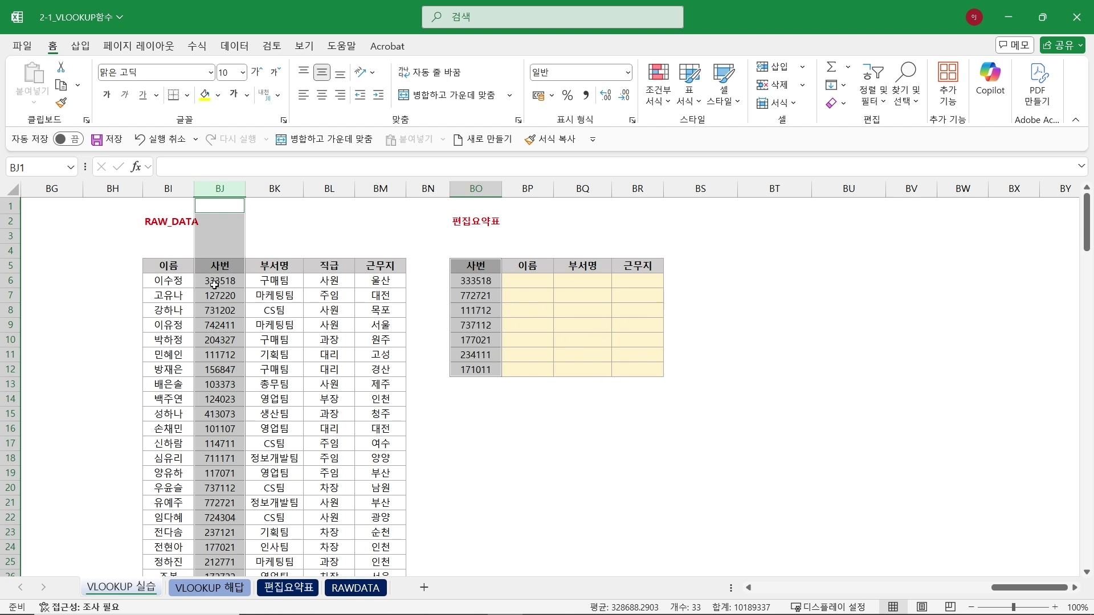
Number the 사번 through 근무지 columns 1, 2, 3 and 4 in BJ4:BM4
click(221, 251)
text(1	2	3	4)
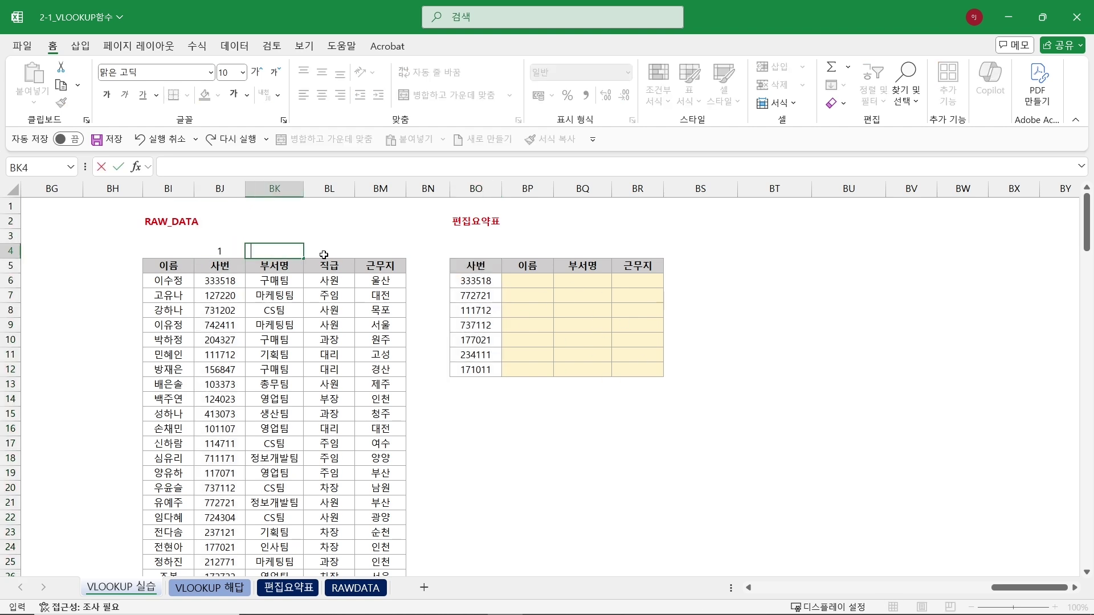
click(459, 415)
click(521, 282)
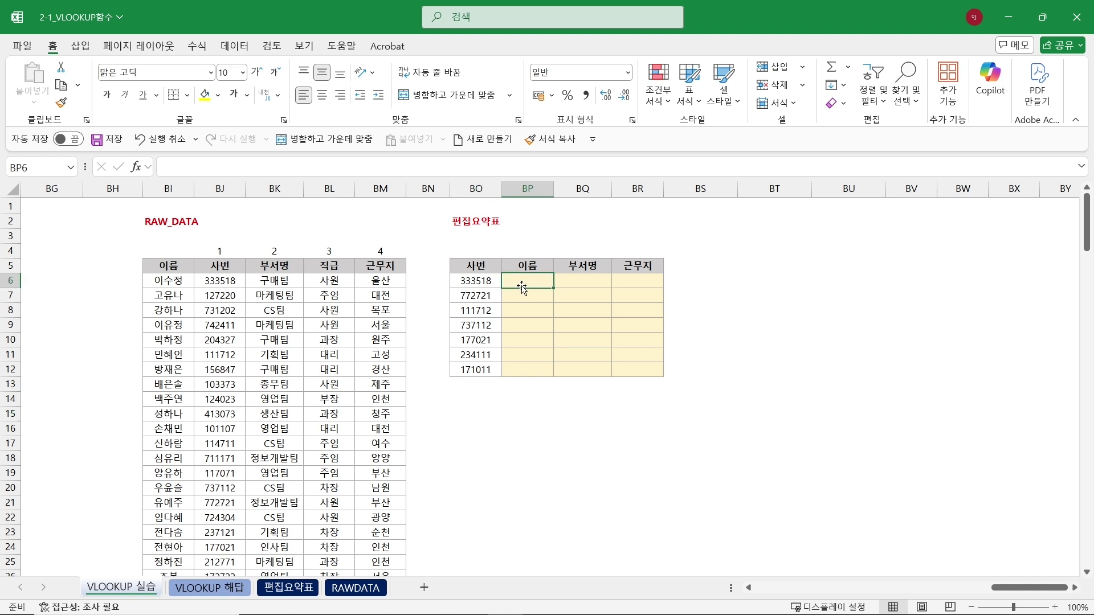
text(=VL)
key(Tab)
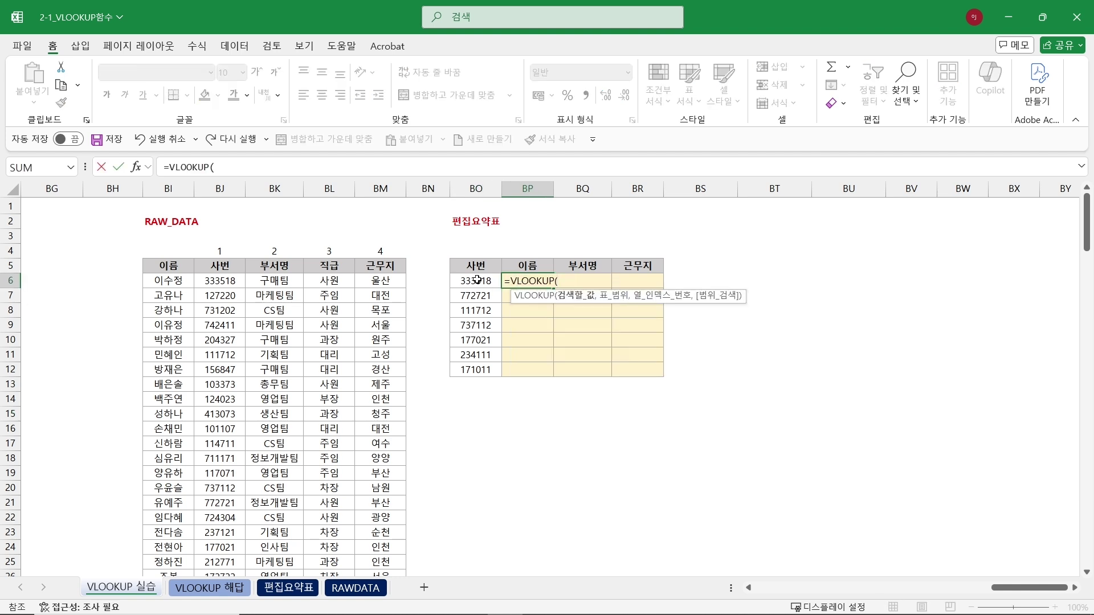
click(475, 281)
text(,)
drag(223, 186, 380, 190)
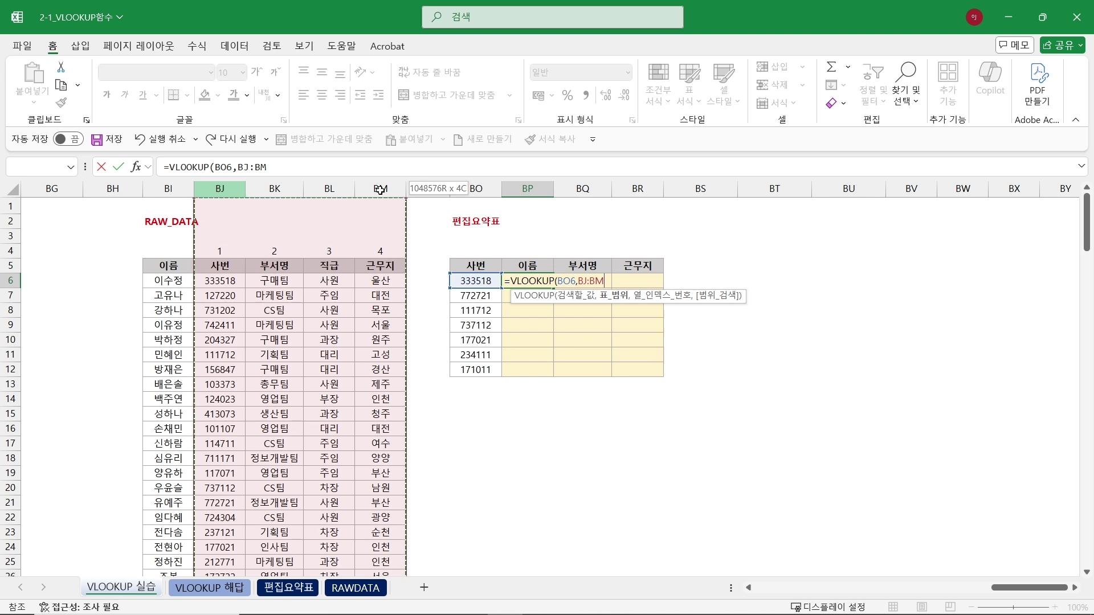
drag(380, 189, 381, 190)
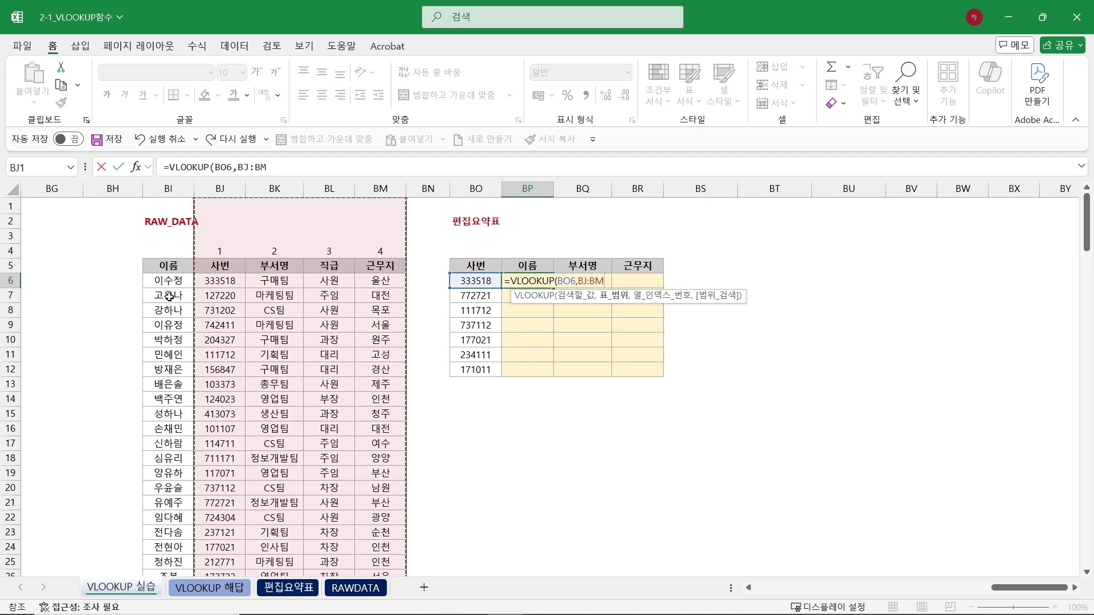
key(Escape)
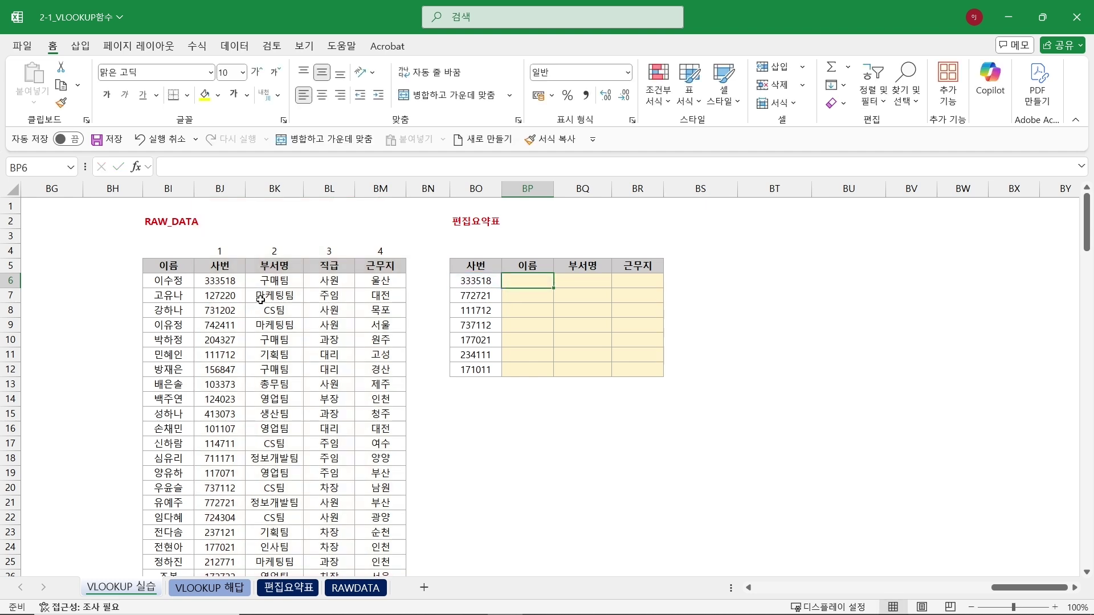
click(275, 300)
click(220, 188)
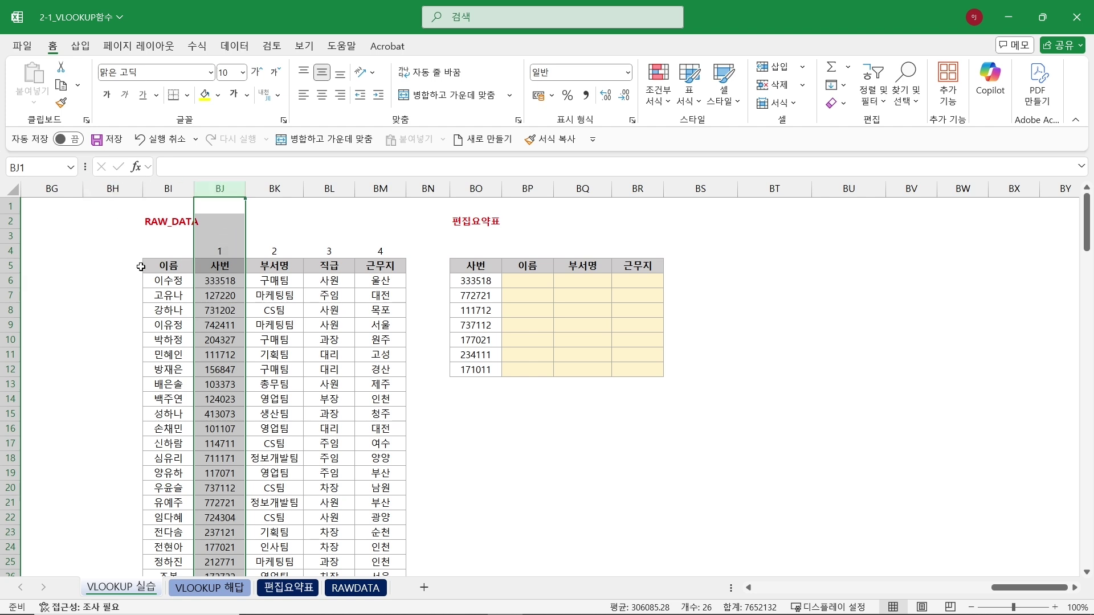
click(165, 190)
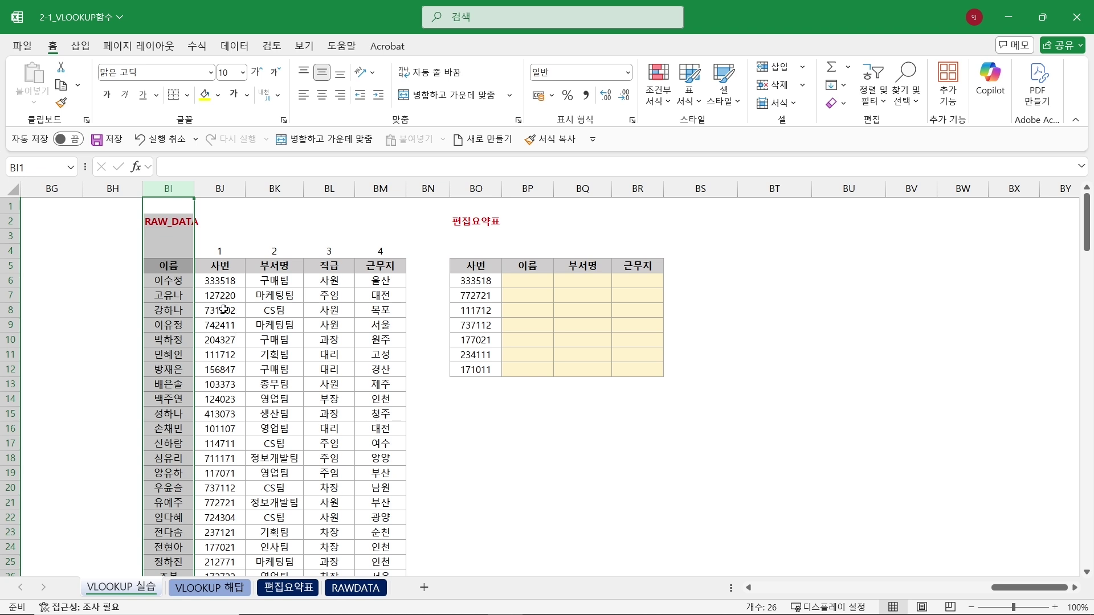
click(237, 361)
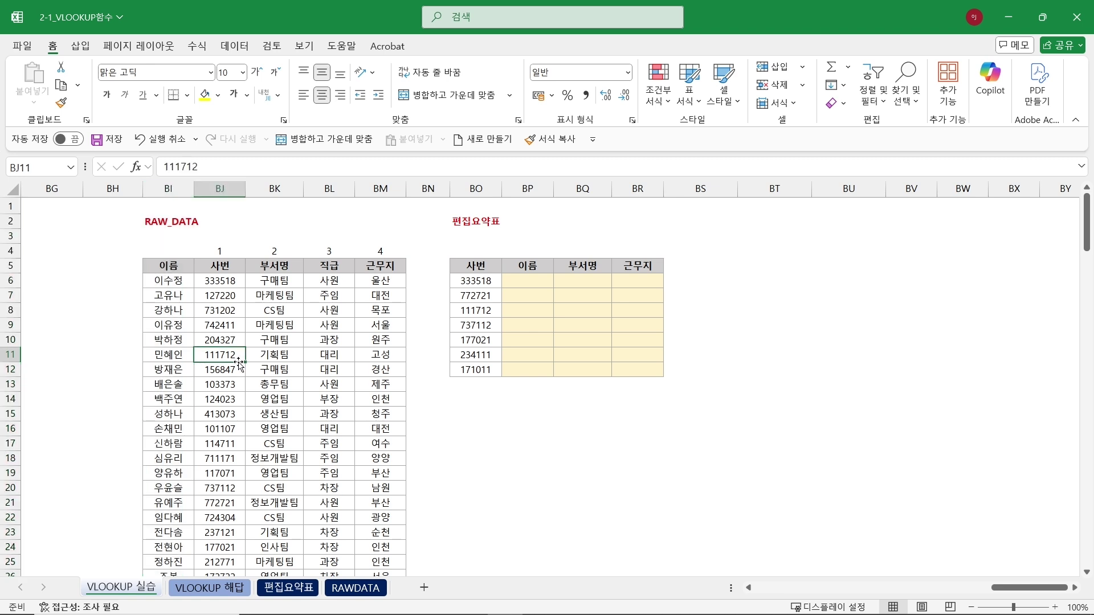
drag(168, 266, 382, 547)
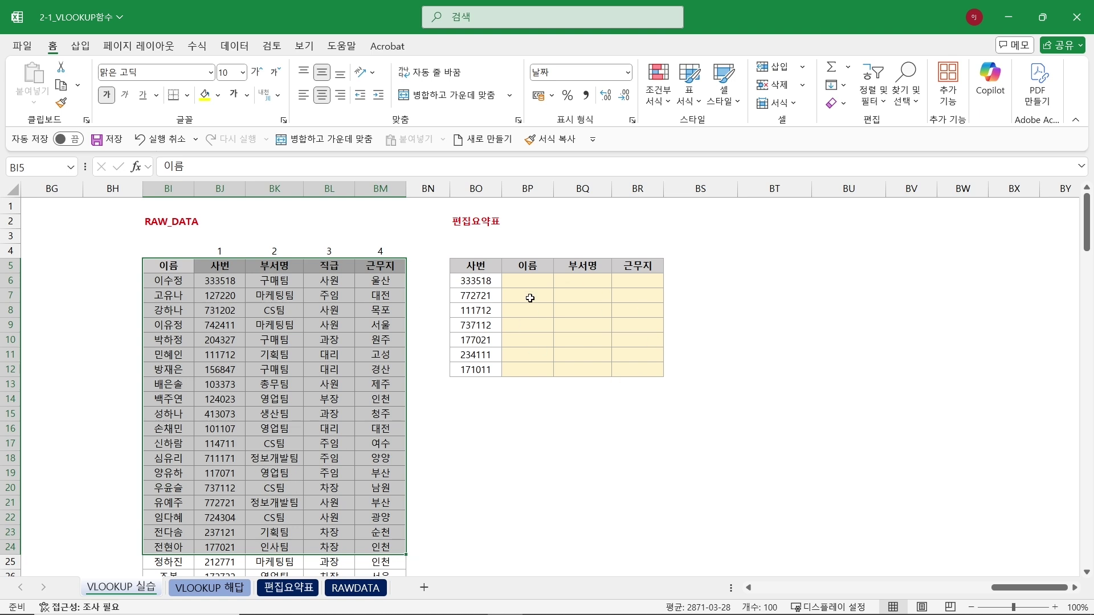
click(568, 465)
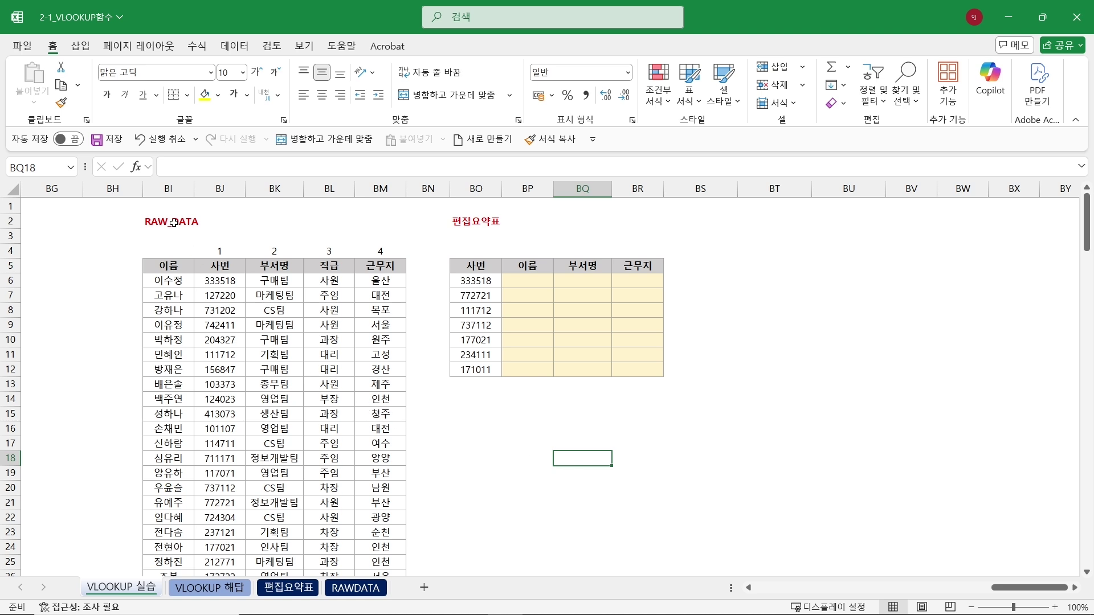
drag(176, 265, 395, 555)
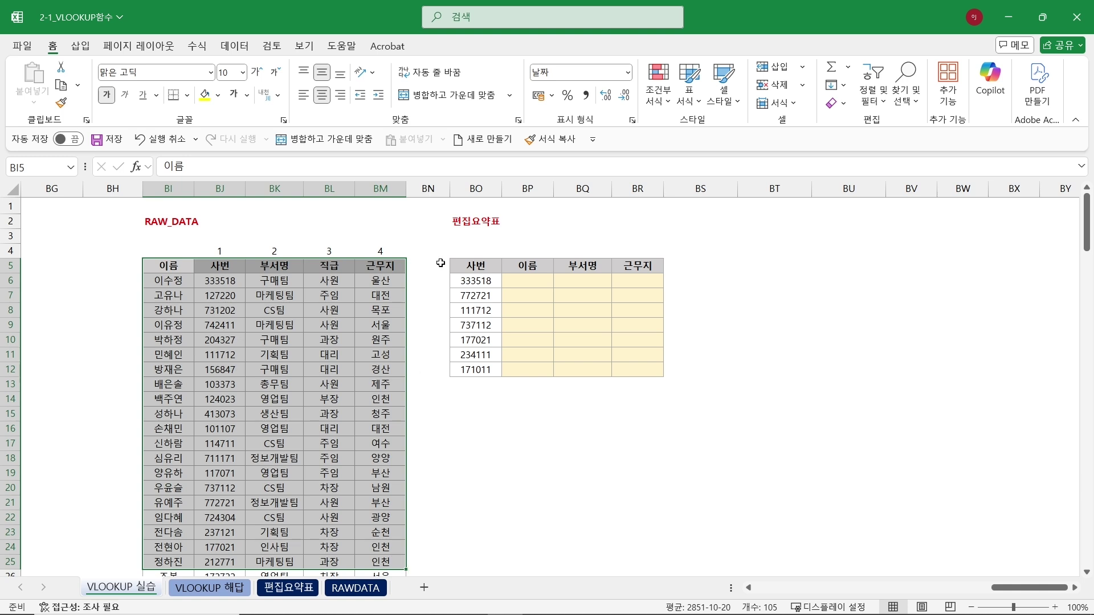
drag(477, 268, 645, 373)
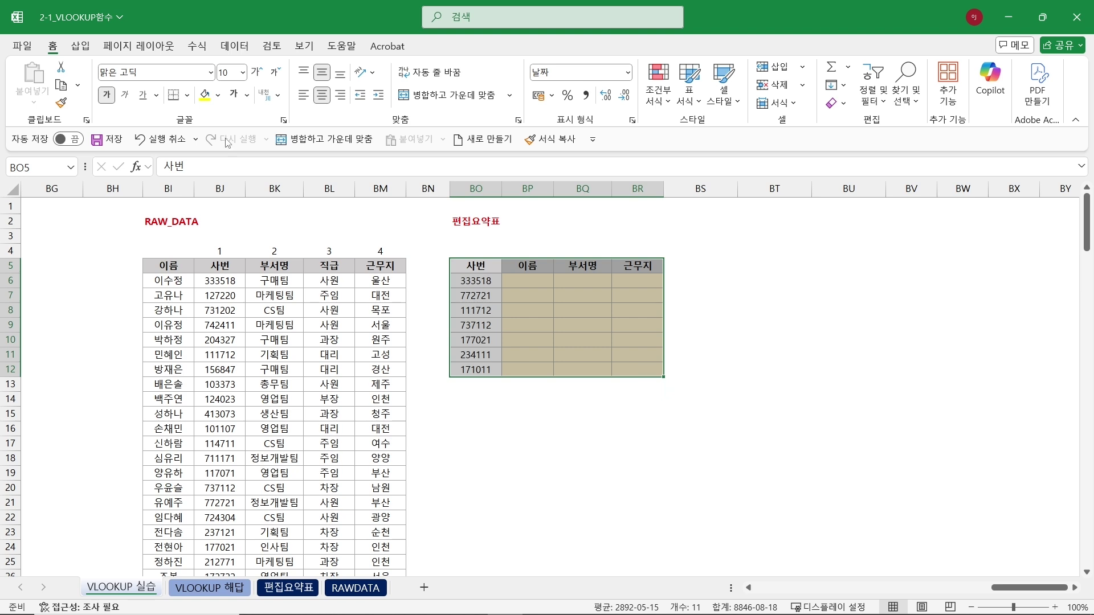
Clear the column numbers in BJ4:BM4 and enter =BJ6 in BH6 to repeat the first 사번 before the 이름 column
drag(220, 250, 379, 254)
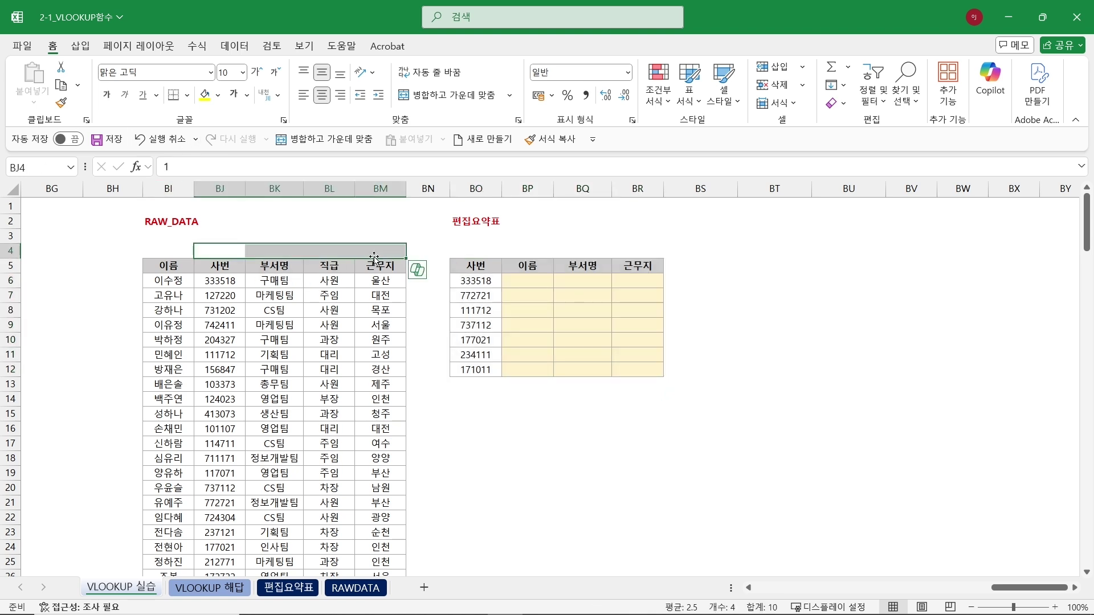
key(Delete)
click(120, 284)
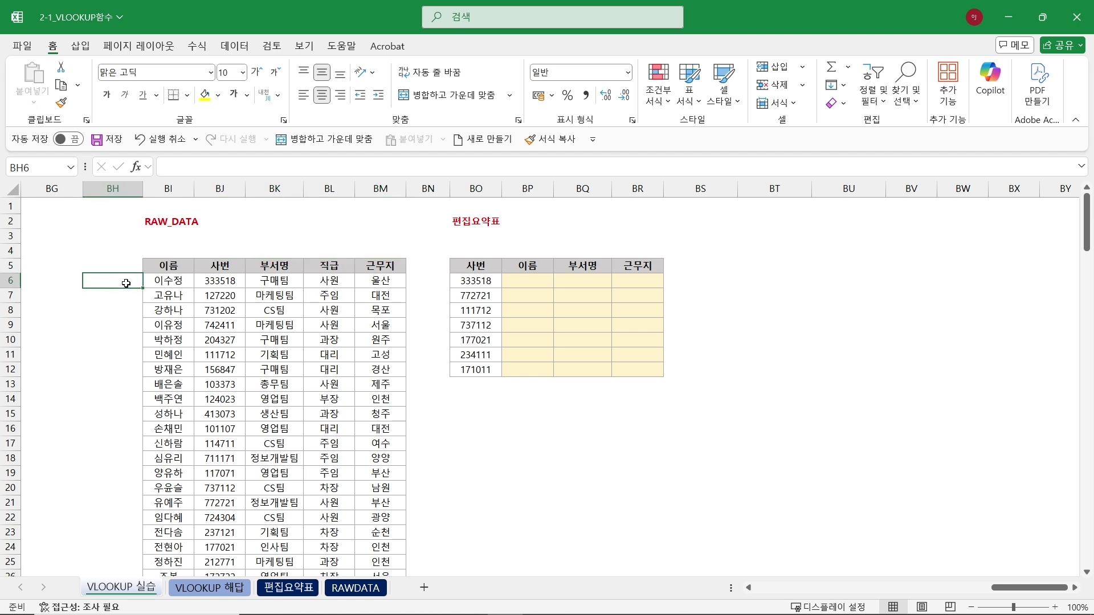
text(=)
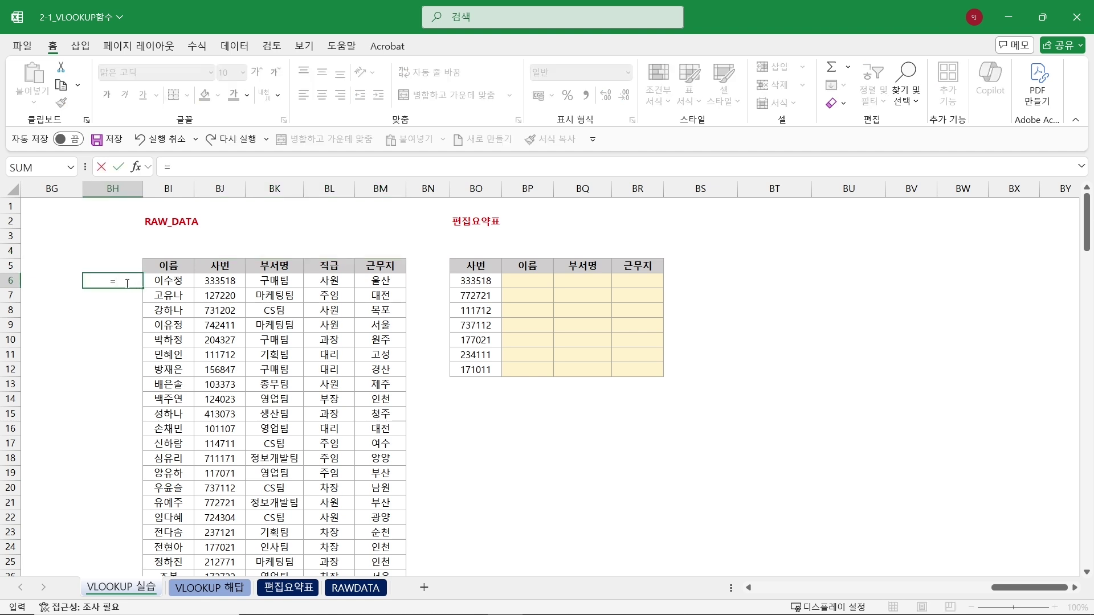
click(239, 282)
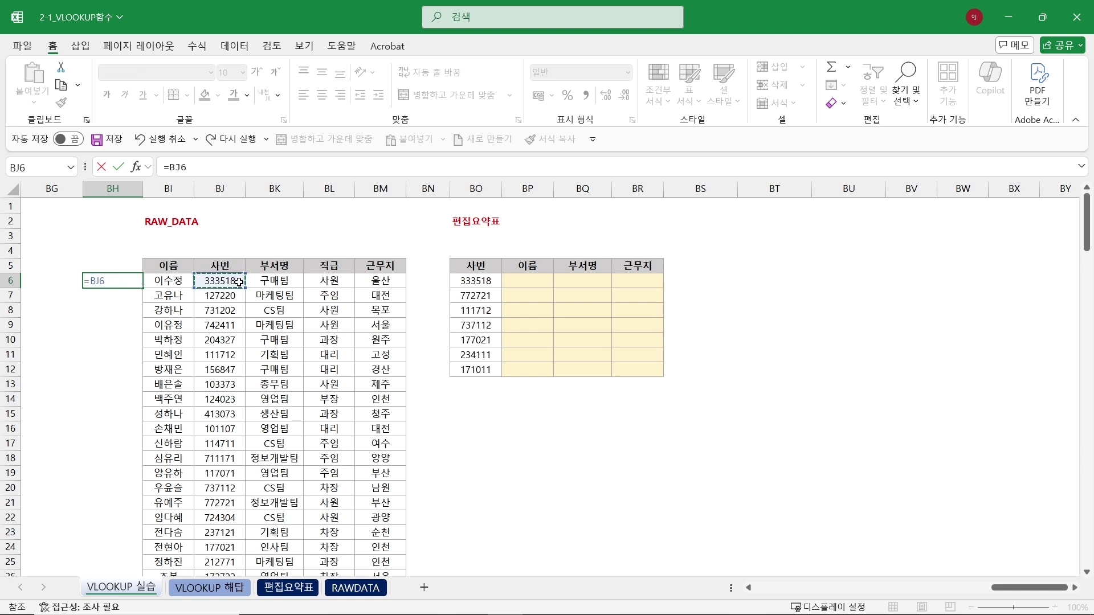
key(Return)
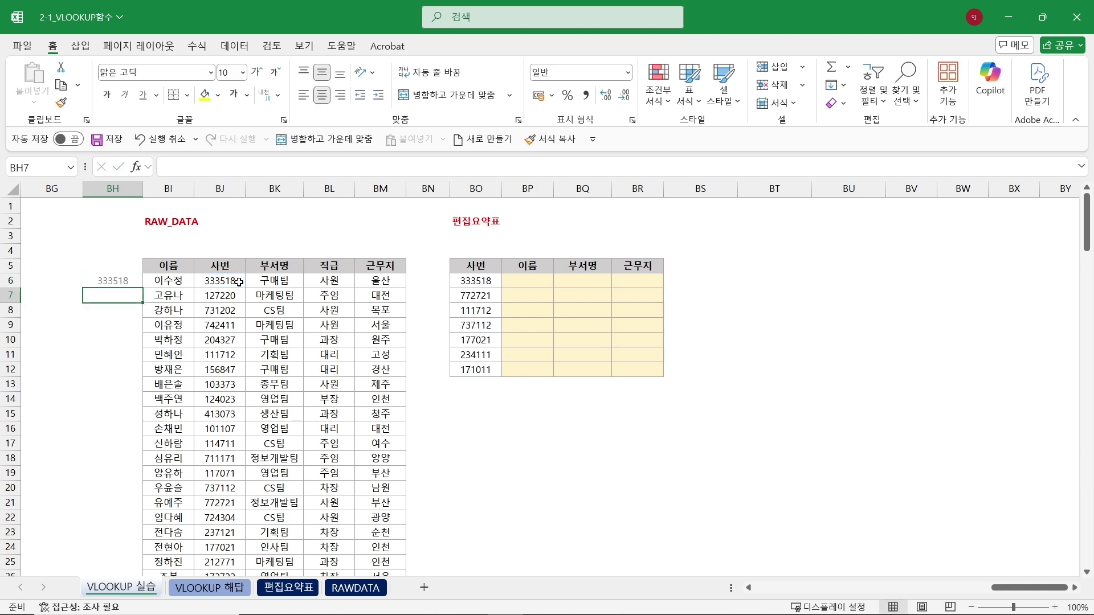
Fill the BH6 formula down to BH29 so the helper column repeats the 사번 of every RAW_DATA row
click(132, 281)
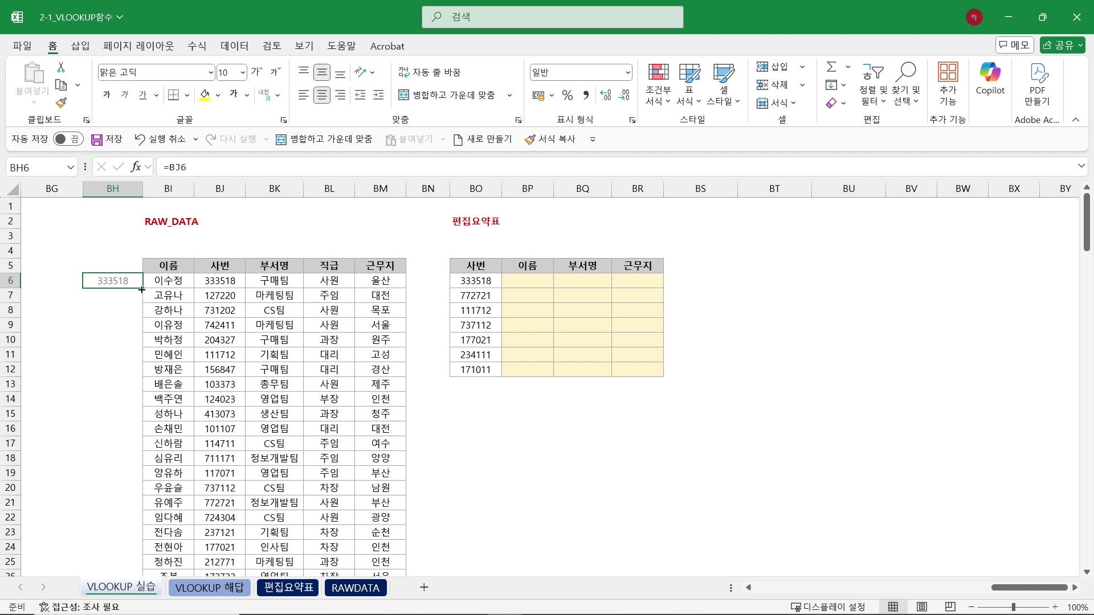
mouse_move(141, 290)
mouse_down()
mouse_move(142, 315)
mouse_move(145, 291)
mouse_up()
double_click(139, 291)
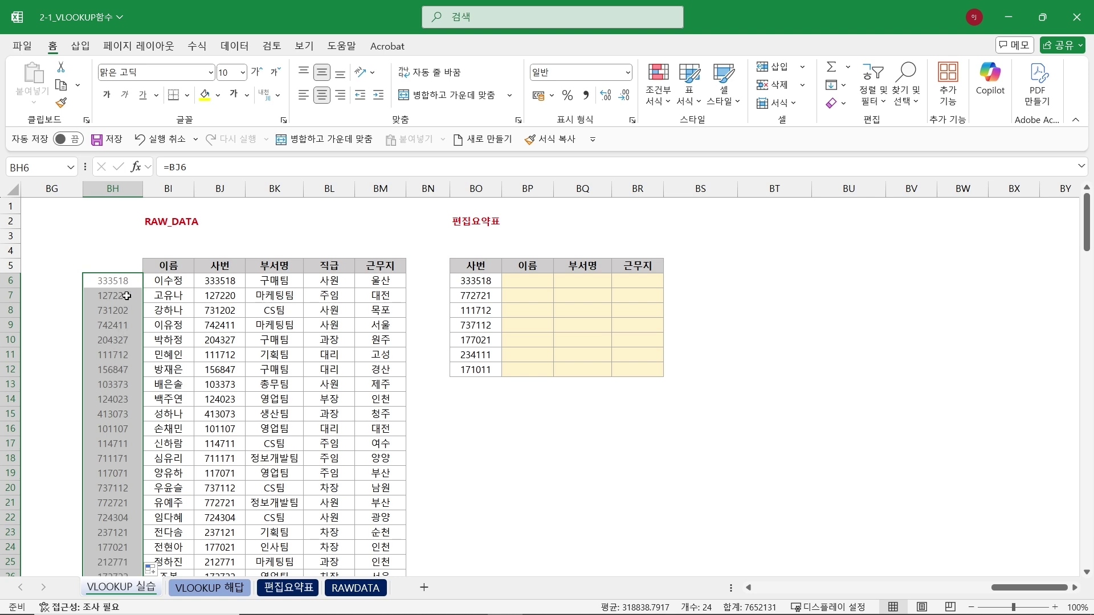
click(208, 355)
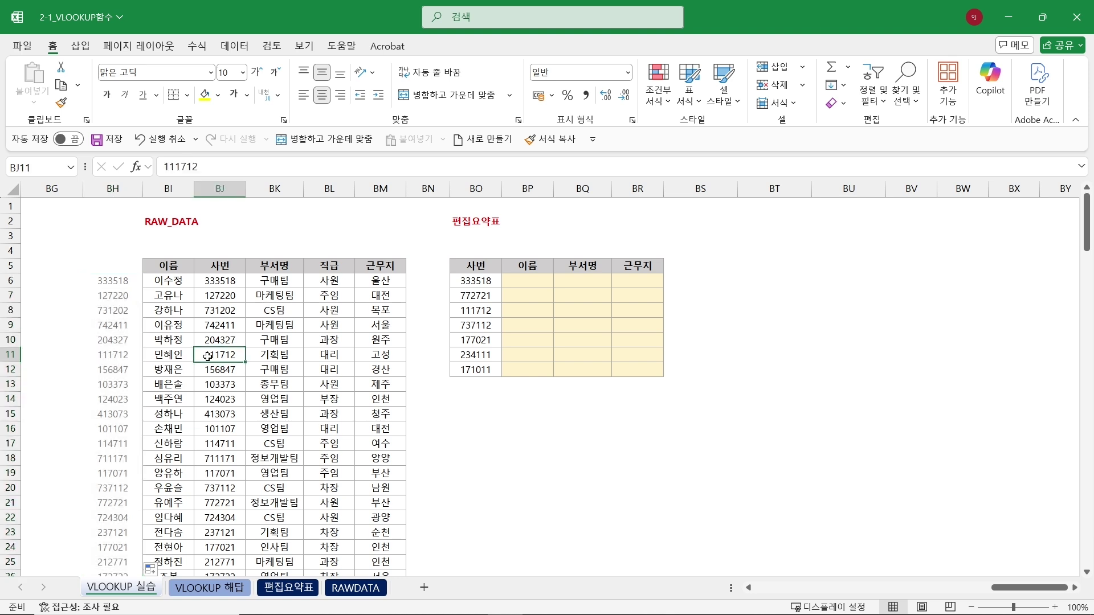
click(113, 281)
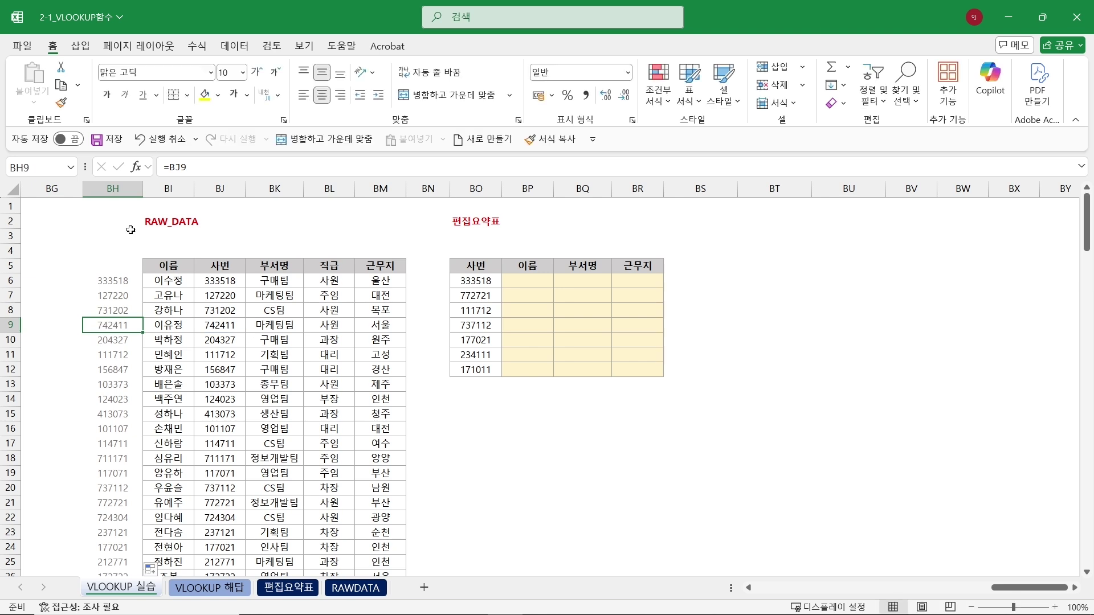
click(121, 194)
drag(487, 282, 484, 373)
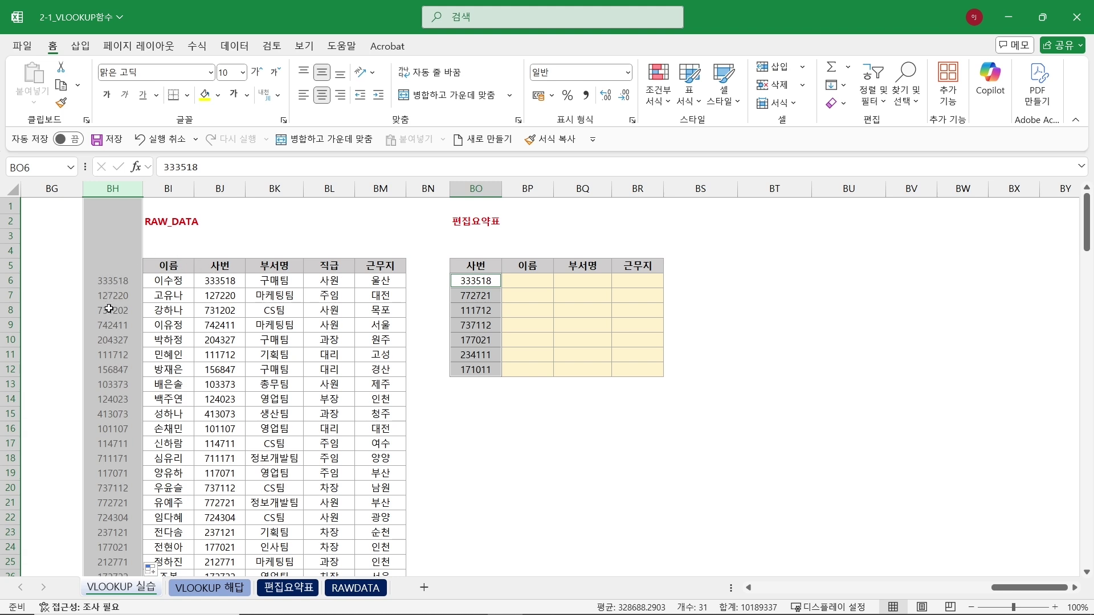
Number the helper column through 근무지 from 1 to 6 in BH4:BM4 and center the numbers
click(116, 253)
text(1)
key(Tab)
text(2)
key(Tab)
text(3)
key(Tab)
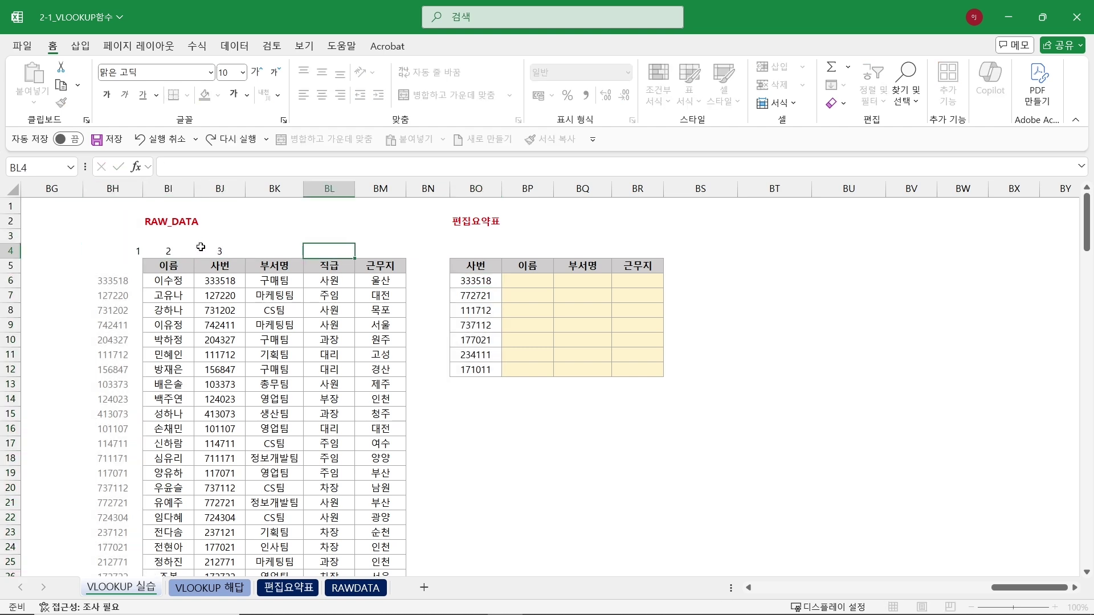
drag(120, 251, 402, 255)
click(322, 95)
click(108, 188)
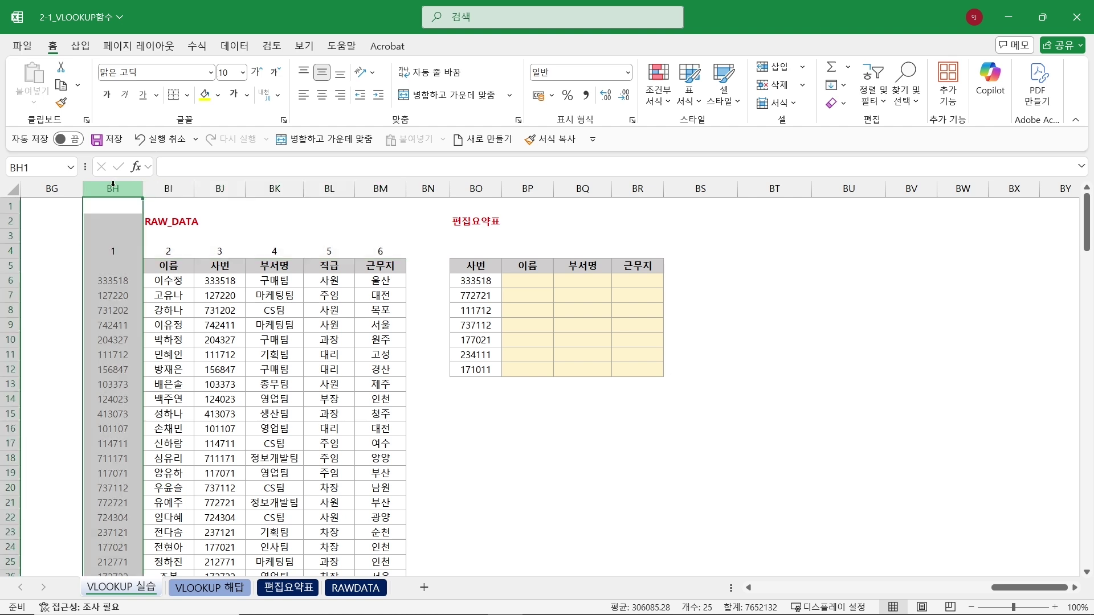
drag(481, 282, 482, 375)
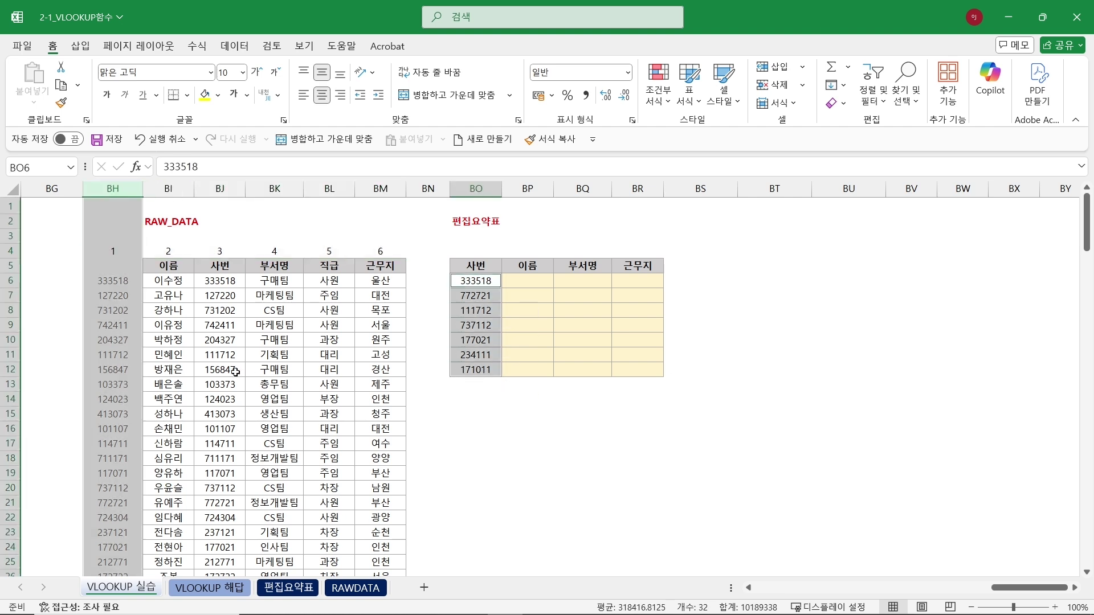
Enter =VLOOKUP($BO6,$BH:$BM,2,0) in BP6 to look up 이름 by 사번 in the 편집요약표
click(543, 288)
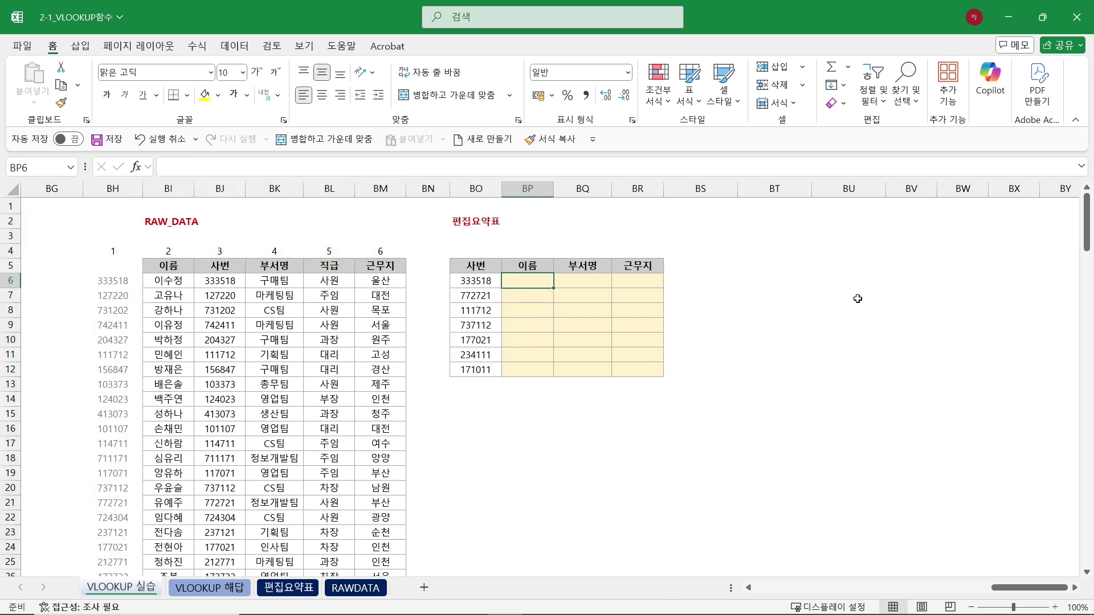
text(=VL)
key(Tab)
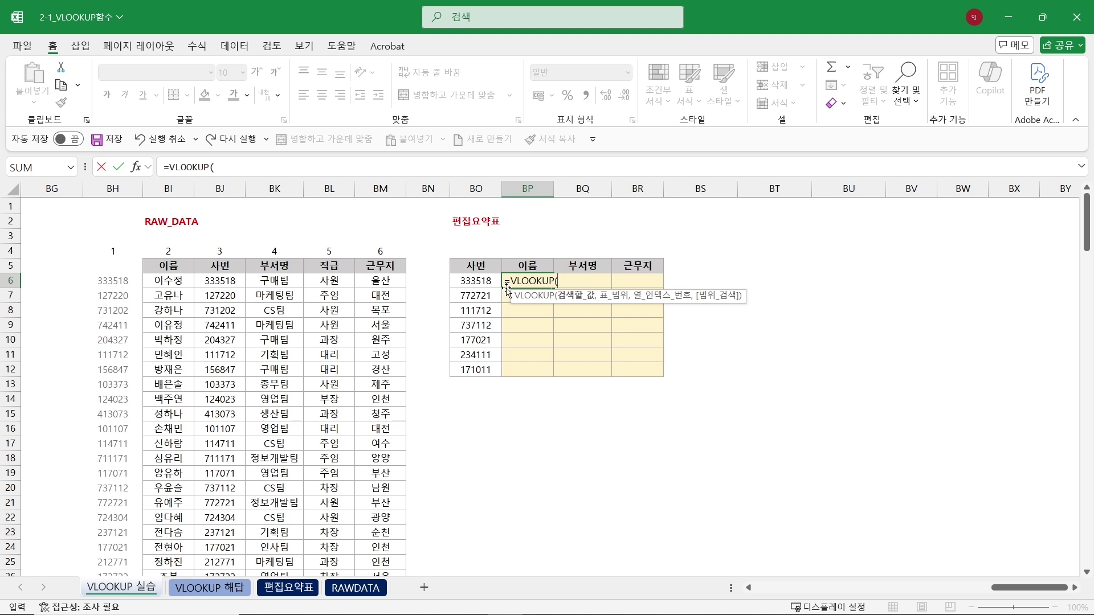
click(478, 281)
key(F4)
key(F4)
key(F4)
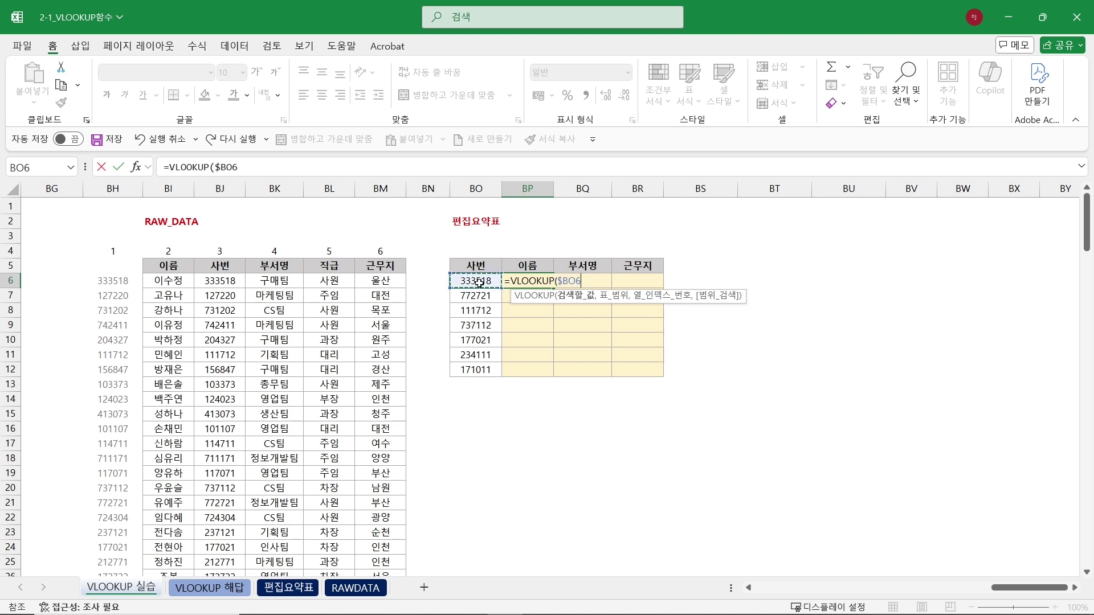
text(,)
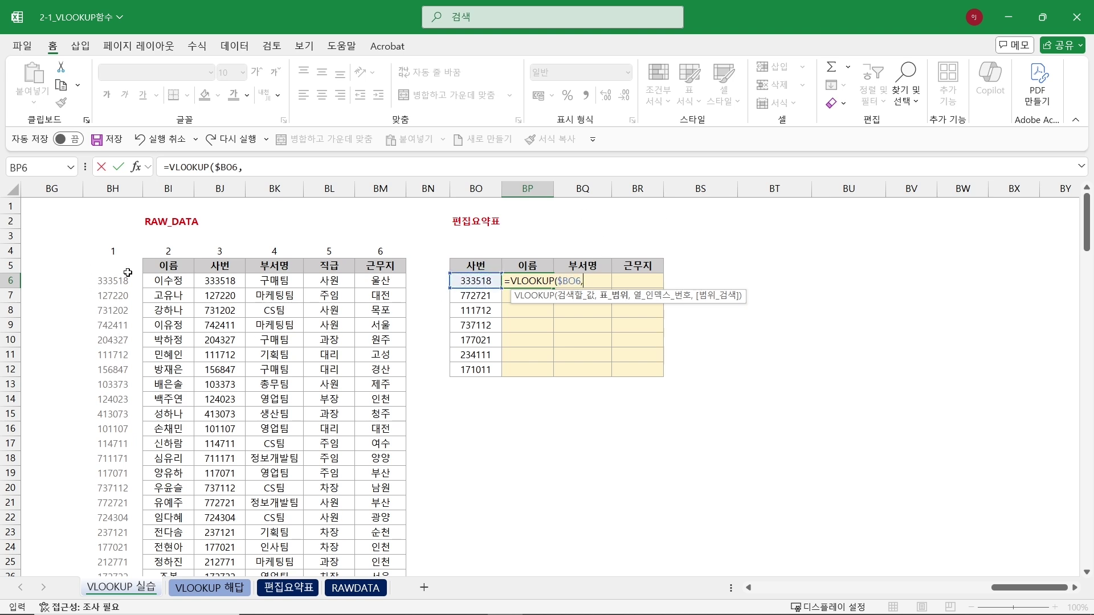
drag(133, 185, 376, 190)
key(F4)
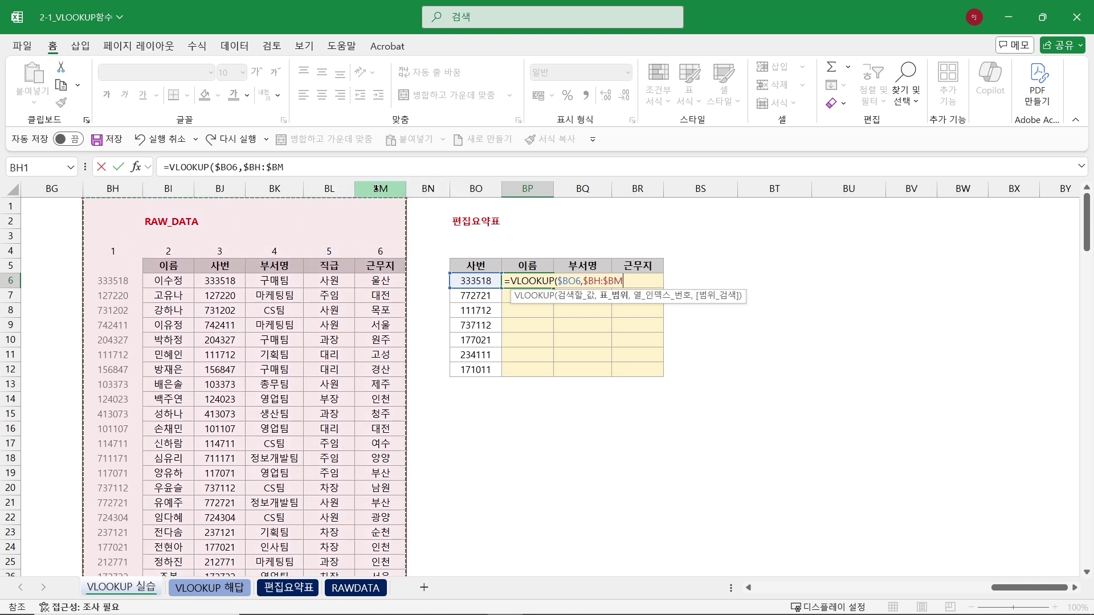
text(,)
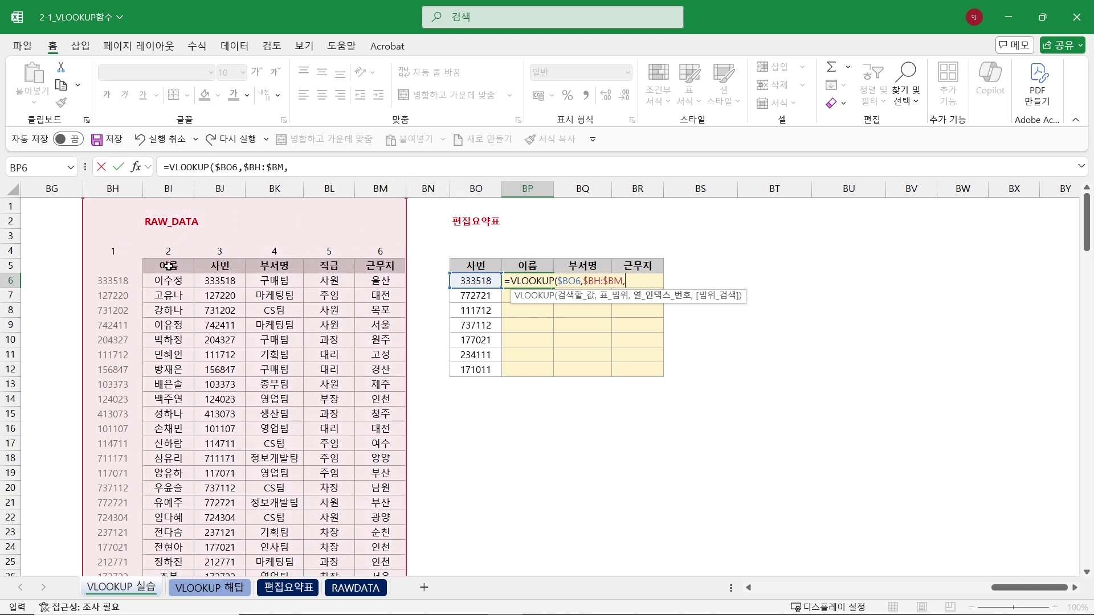
text(2,0)
key(Return)
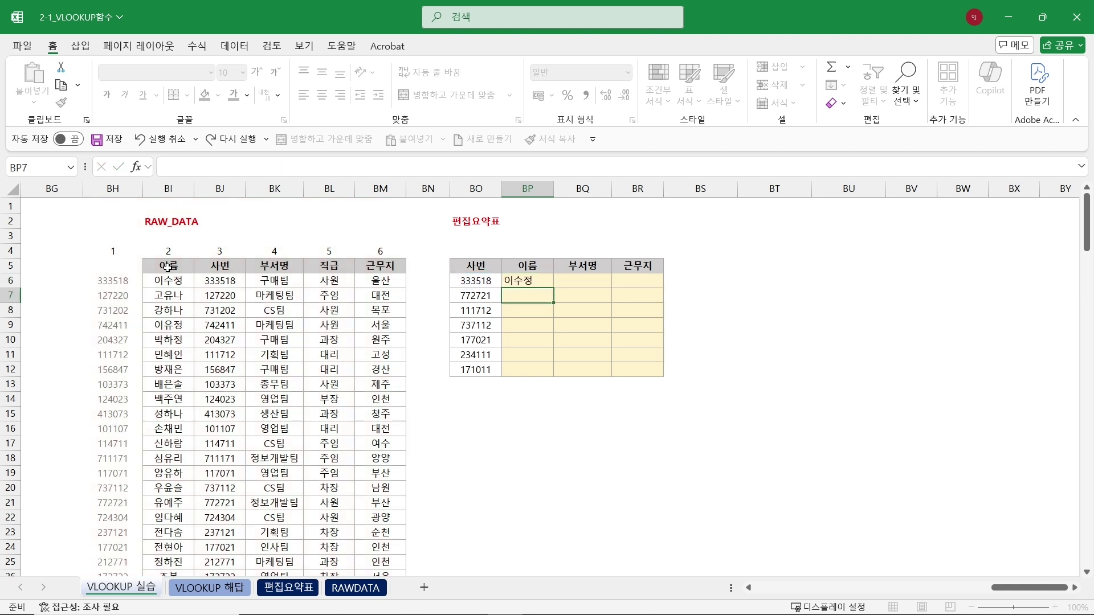
Copy the BP6 formula across to BQ6:BR6 and set the column index in the 부서명 cell BQ6 to 4
click(526, 278)
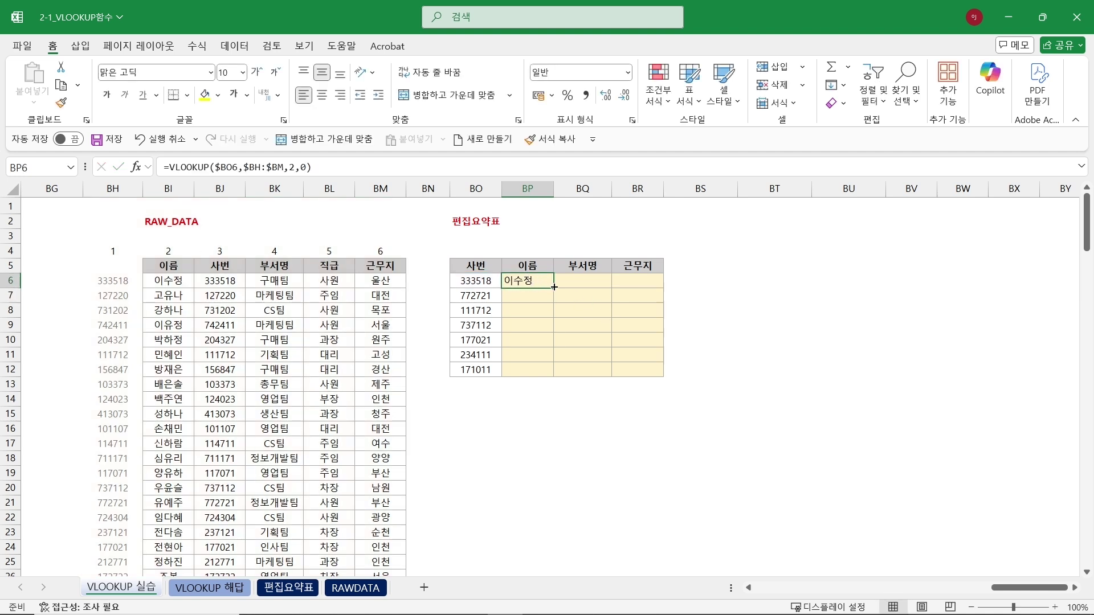
drag(554, 288, 639, 288)
click(594, 281)
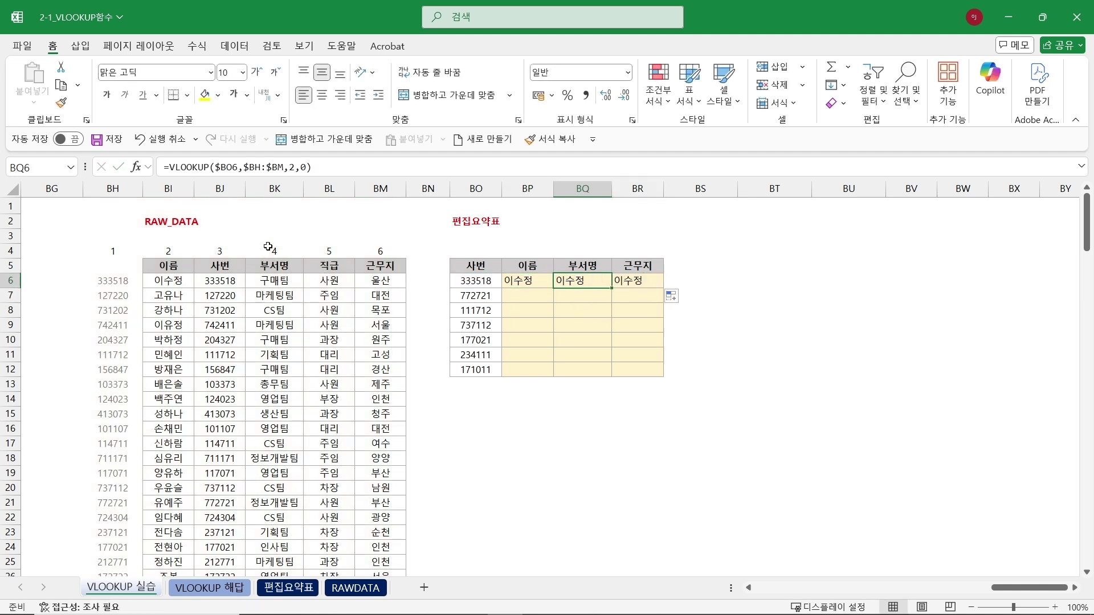
click(290, 173)
key(Delete)
text(4)
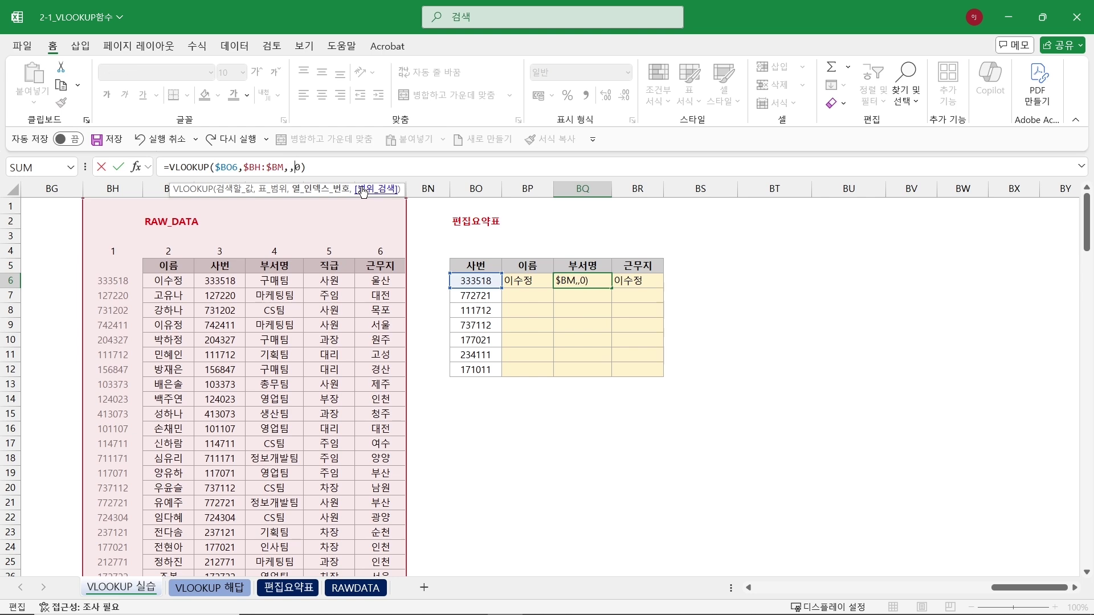
key(Return)
Set the column index in the 근무지 cell BR6 to 6 and fill the BP6:BR6 formulas down to row 12
click(657, 279)
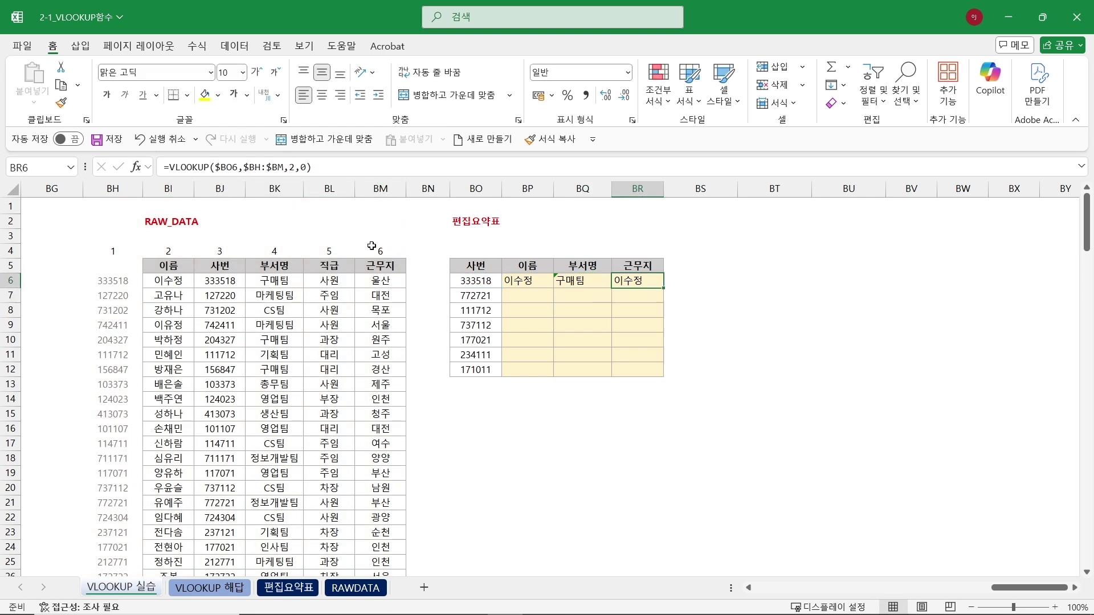
click(295, 171)
key(BackSpace)
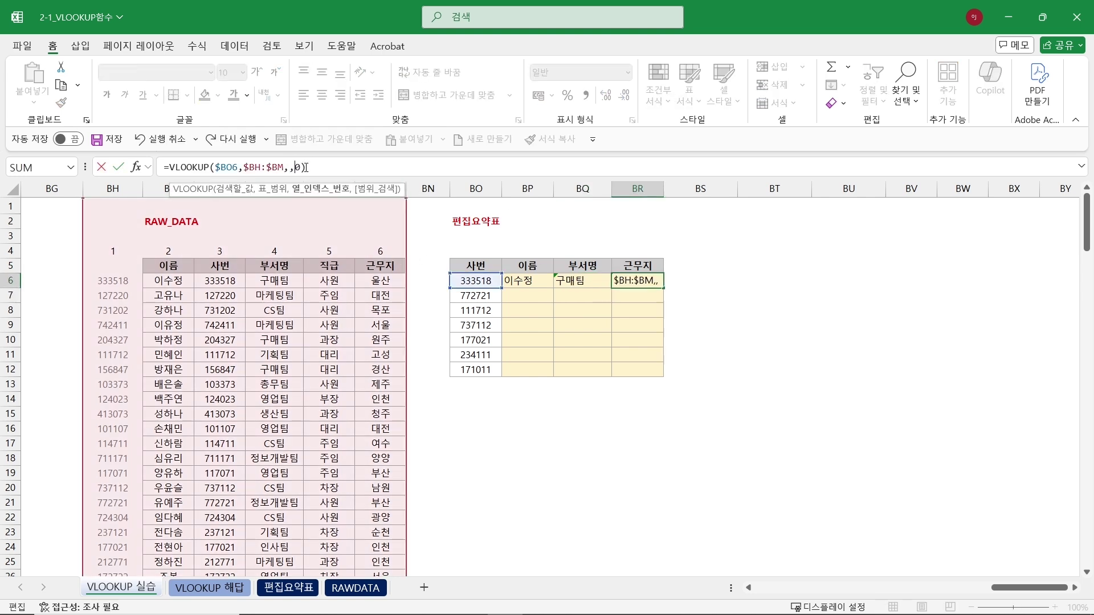
text(6)
key(Return)
drag(521, 279, 657, 373)
click(867, 355)
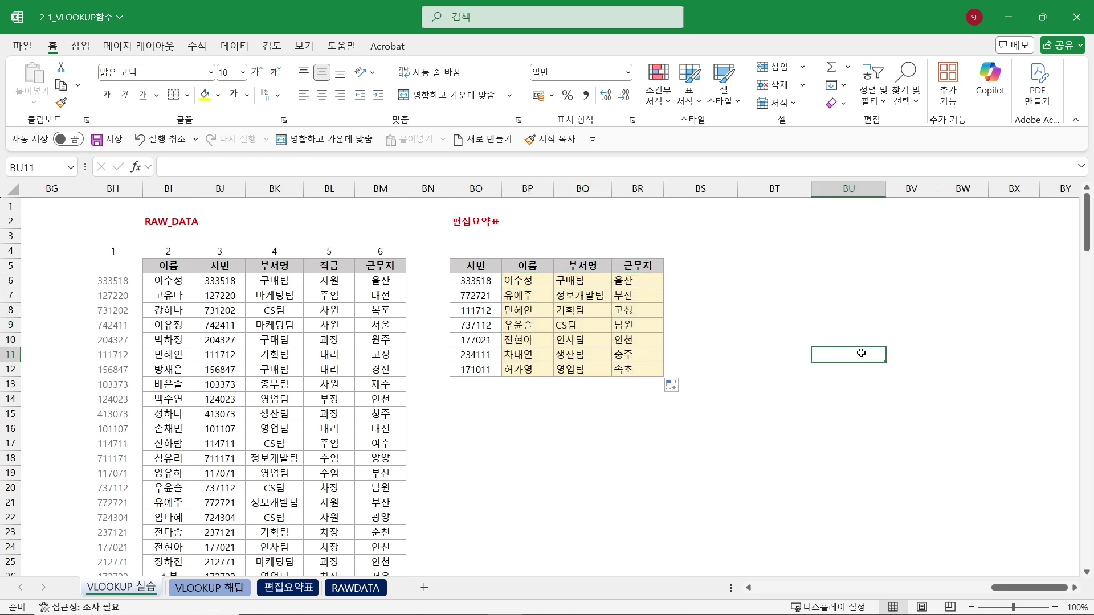
Review the RAW_DATA table, the helper formula in BH6 and the 사번 lookup keys in BO6:BO12
click(177, 216)
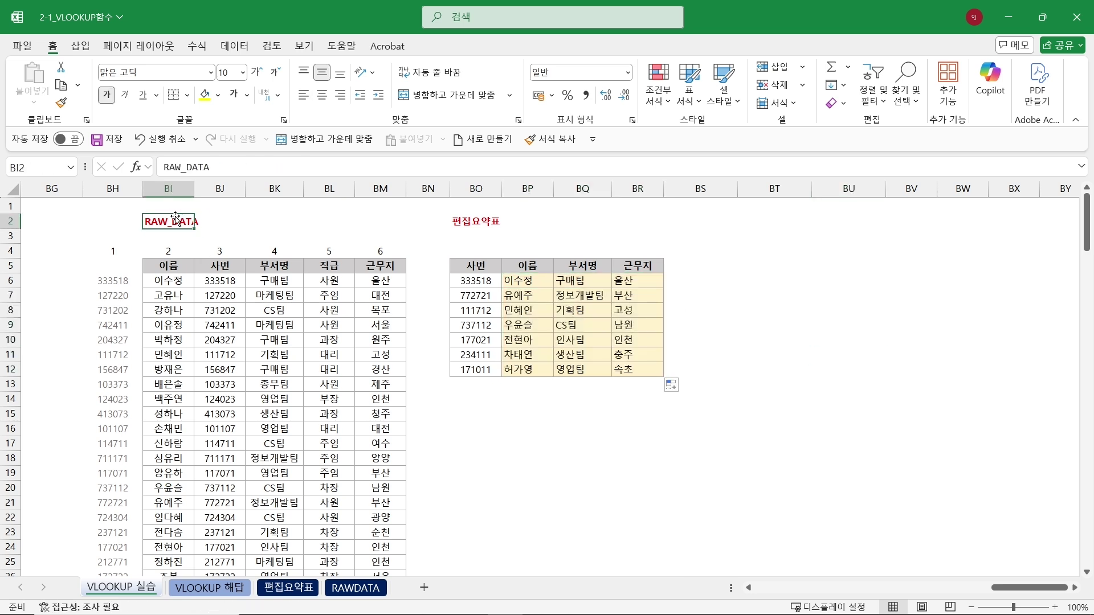
drag(182, 267, 380, 386)
drag(390, 507, 353, 548)
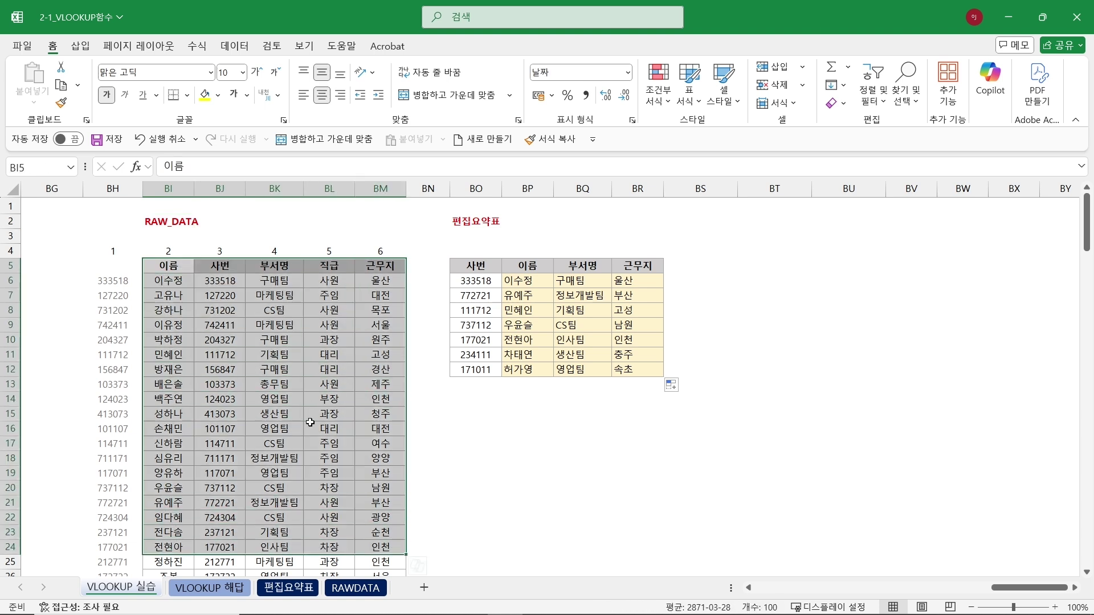
double_click(127, 281)
key(Escape)
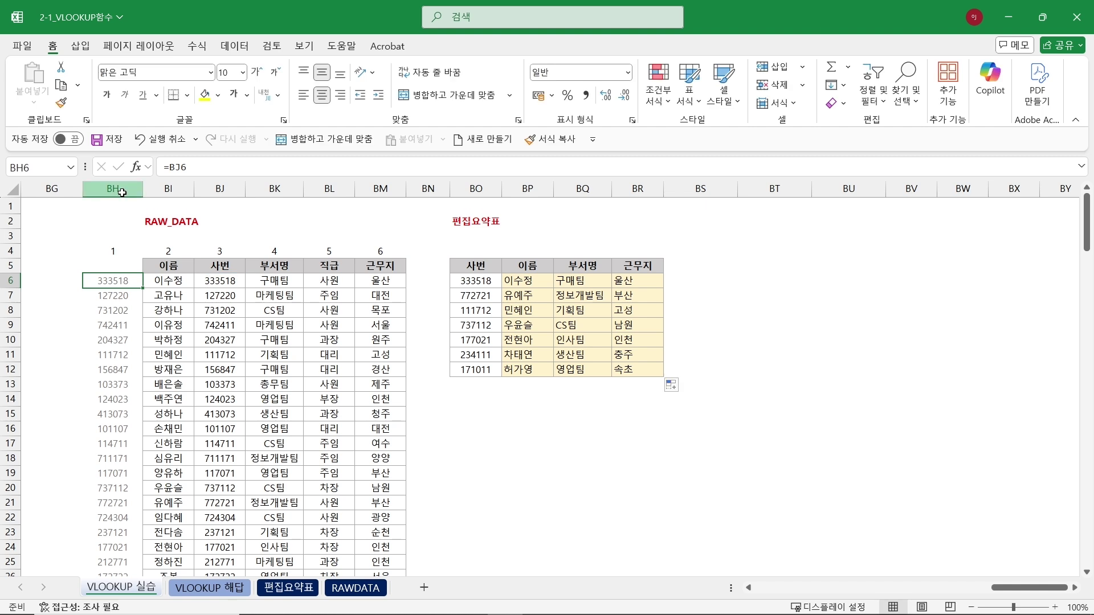
click(113, 189)
drag(467, 281, 476, 370)
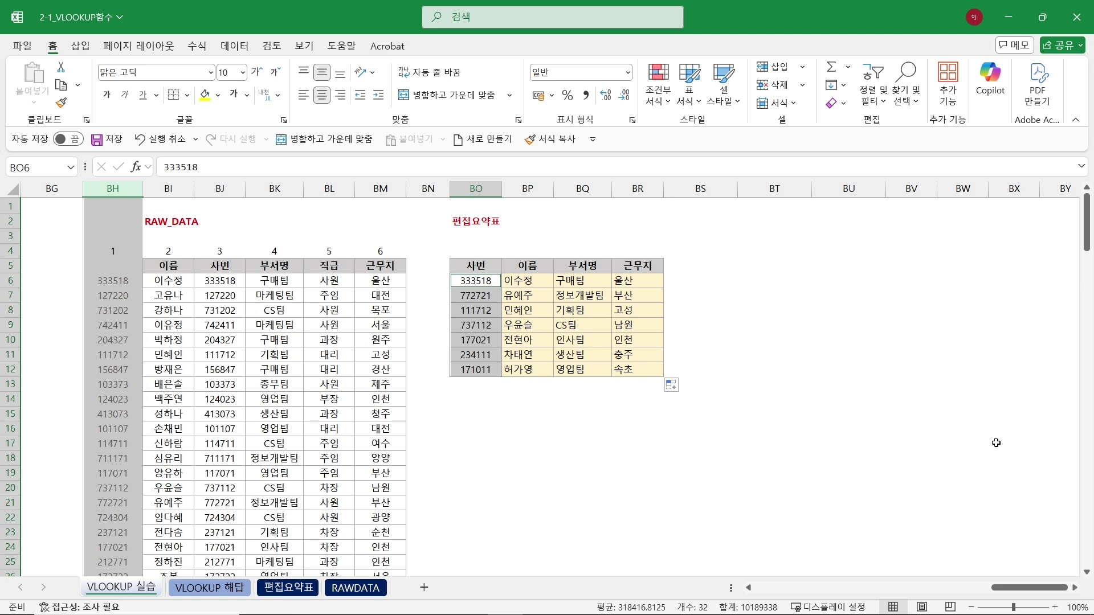
click(727, 441)
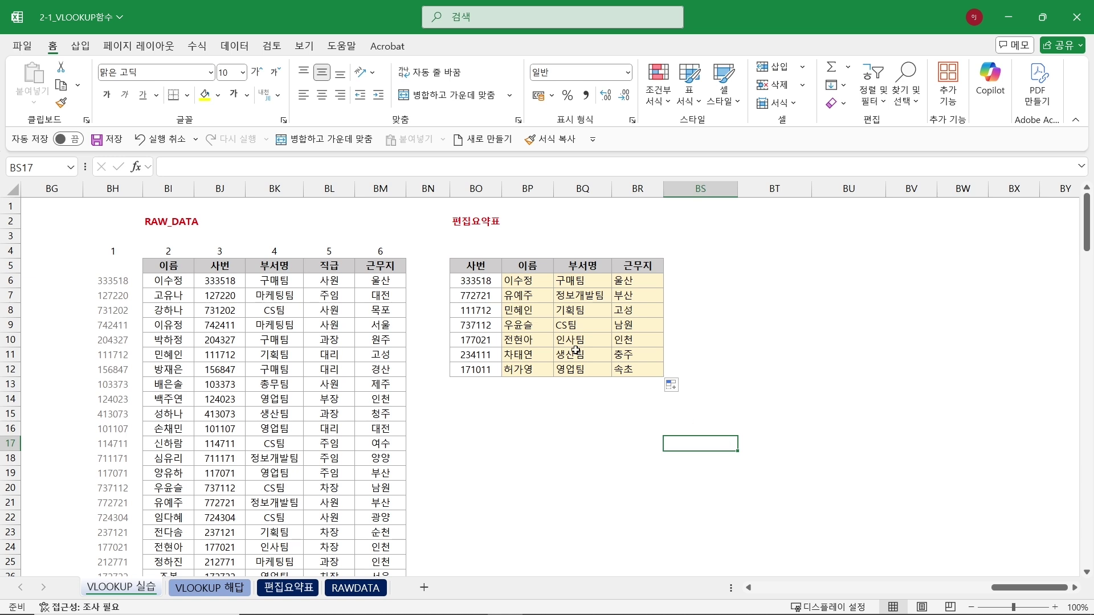
click(937, 383)
click(827, 354)
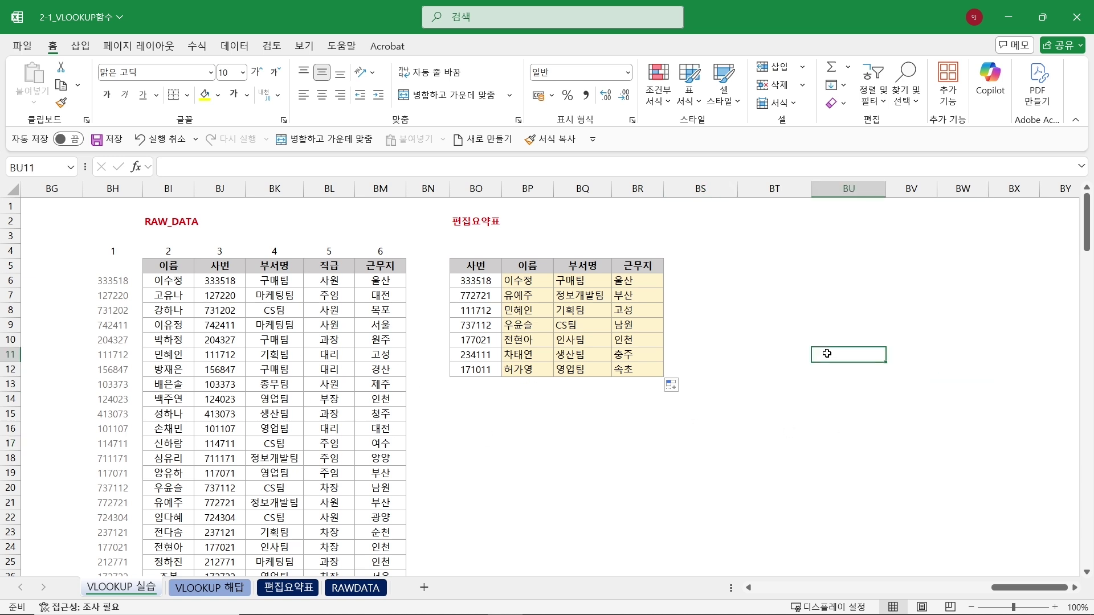